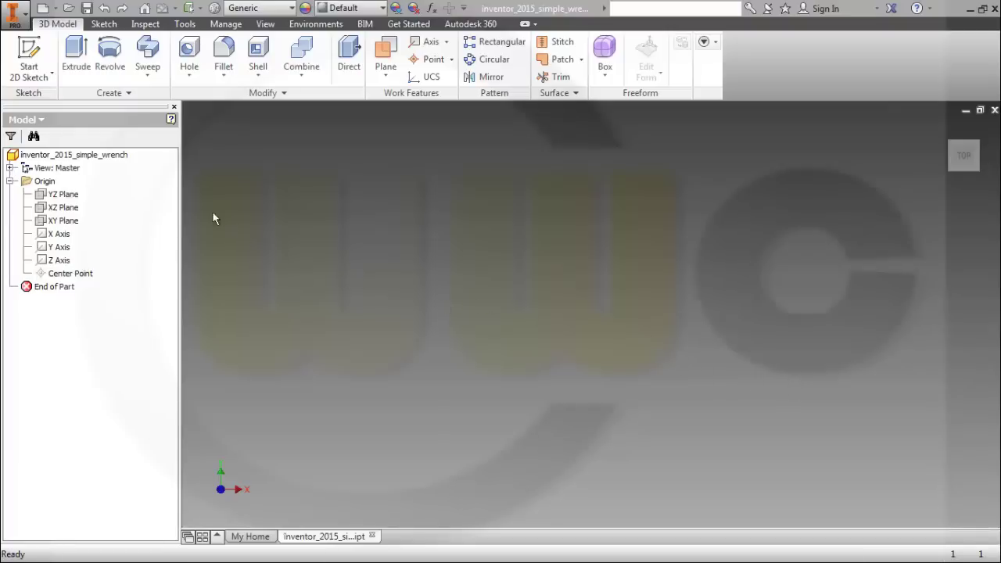
# Start a sketch on the XZ plane and draw a 35 mm diameter circle centred on the origin.
pyautogui.click(32, 57)
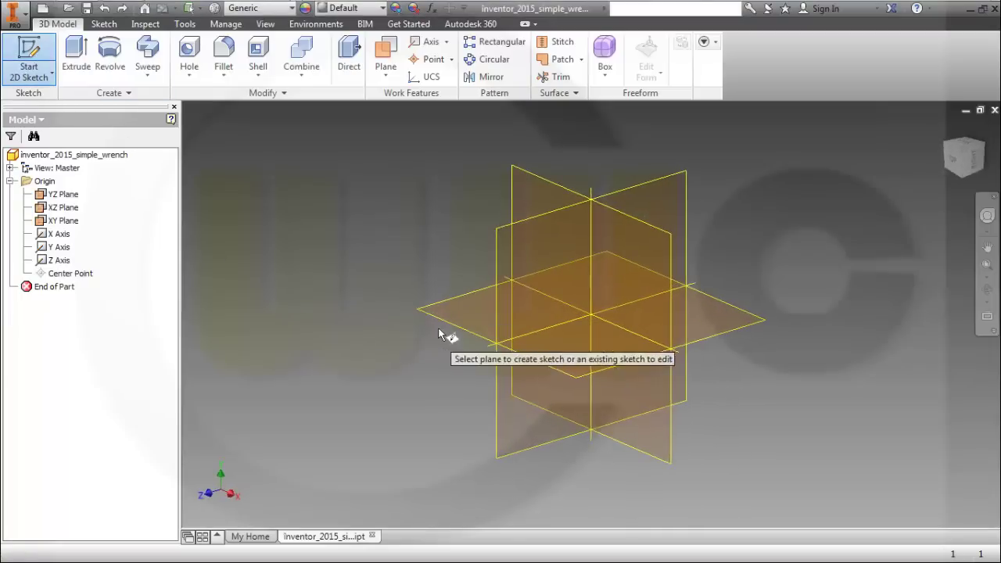
pyautogui.click(451, 325)
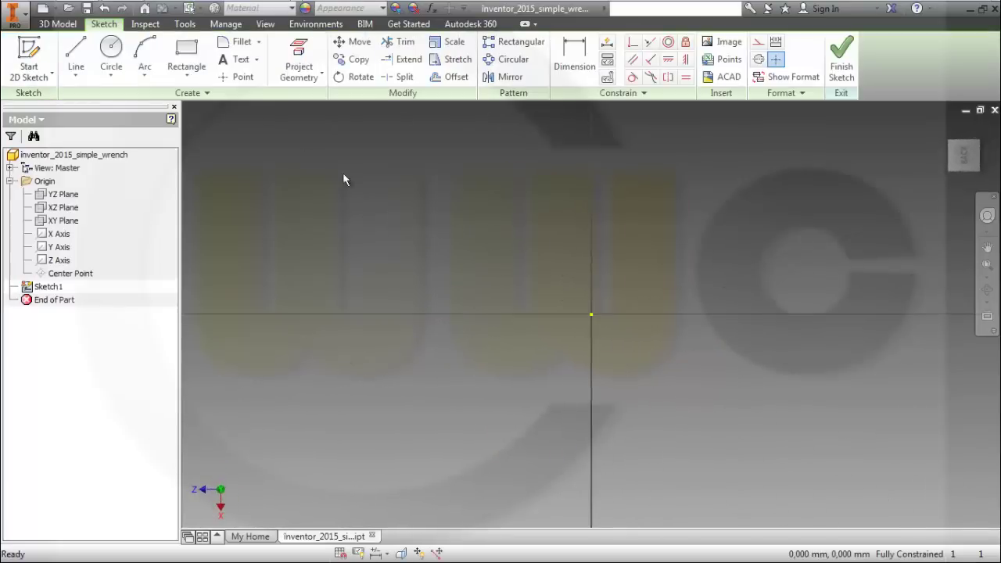
pyautogui.click(118, 48)
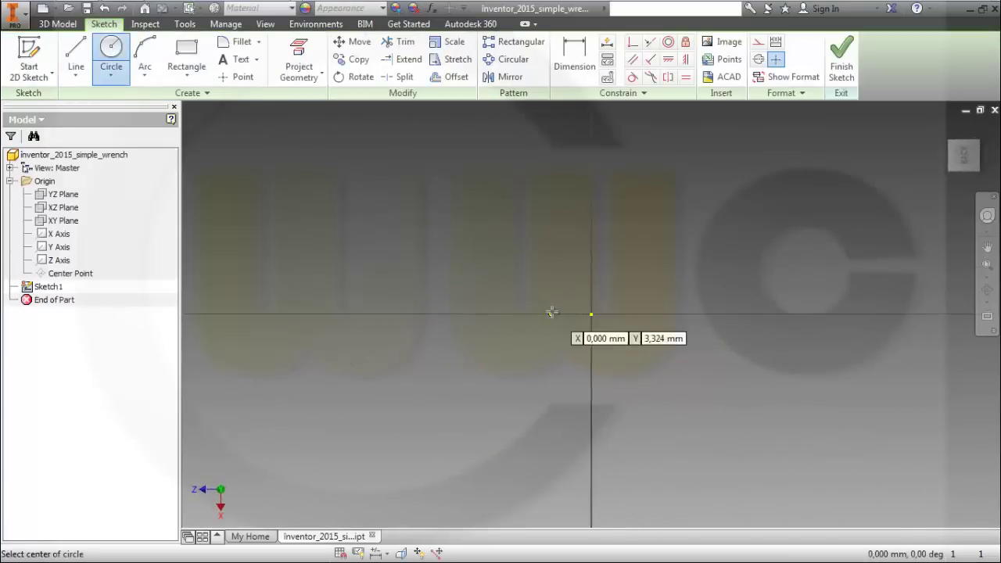
pyautogui.click(592, 314)
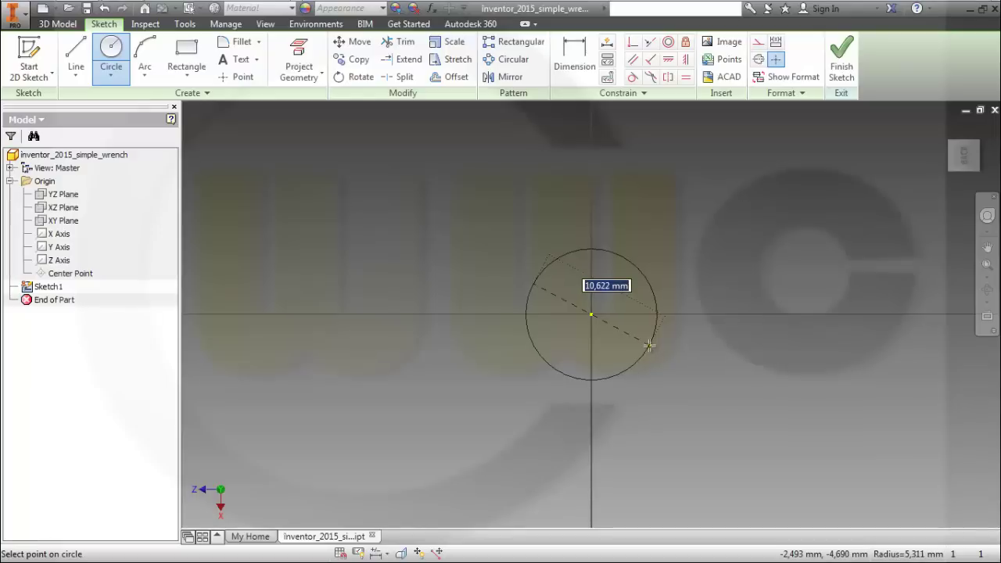
pyautogui.write('35')
pyautogui.press('Return')
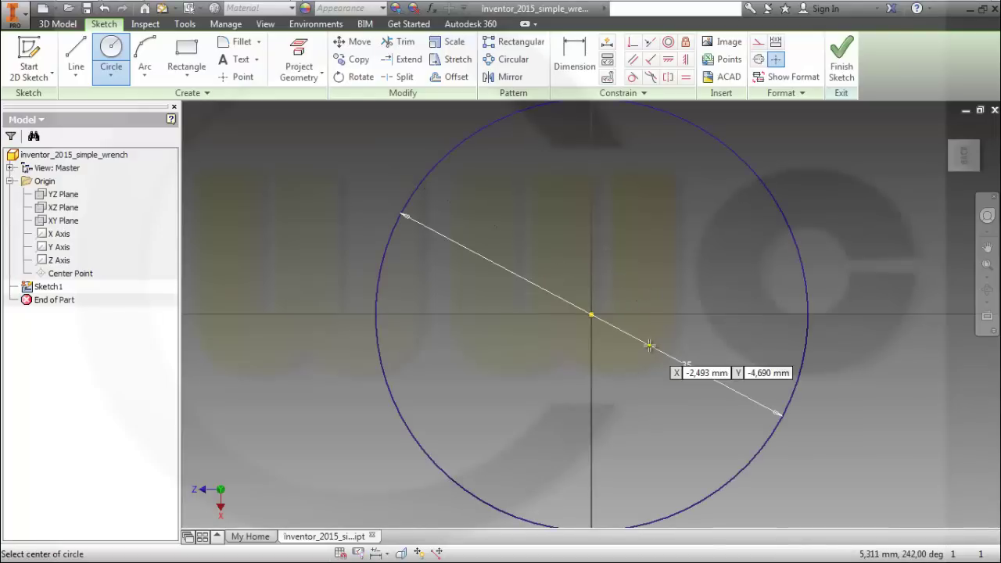
# Draw a line along the Z axis through the circle's centre, extending past both sides, and make it construction geometry.
pyautogui.scroll(-2, 580, 258)
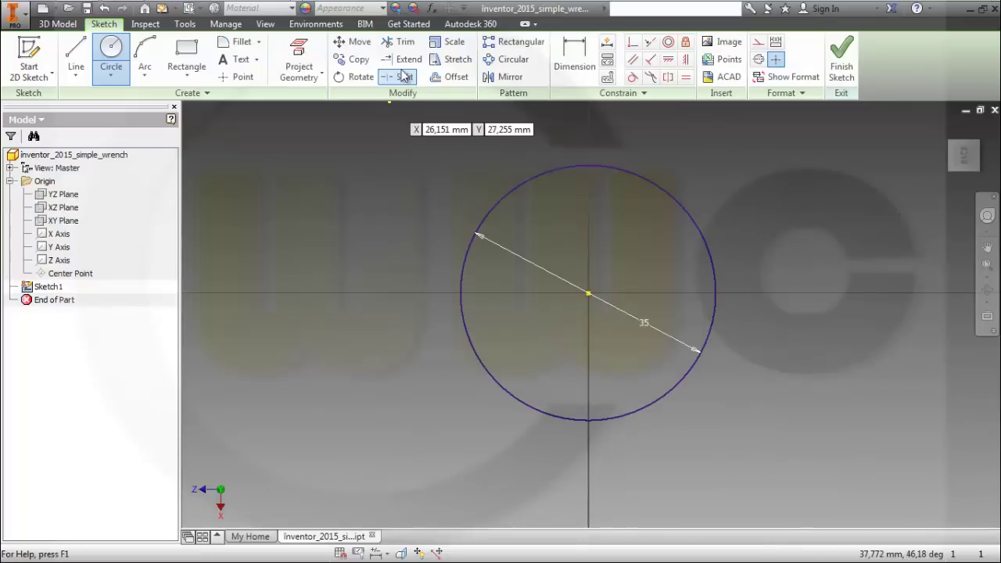
pyautogui.click(76, 52)
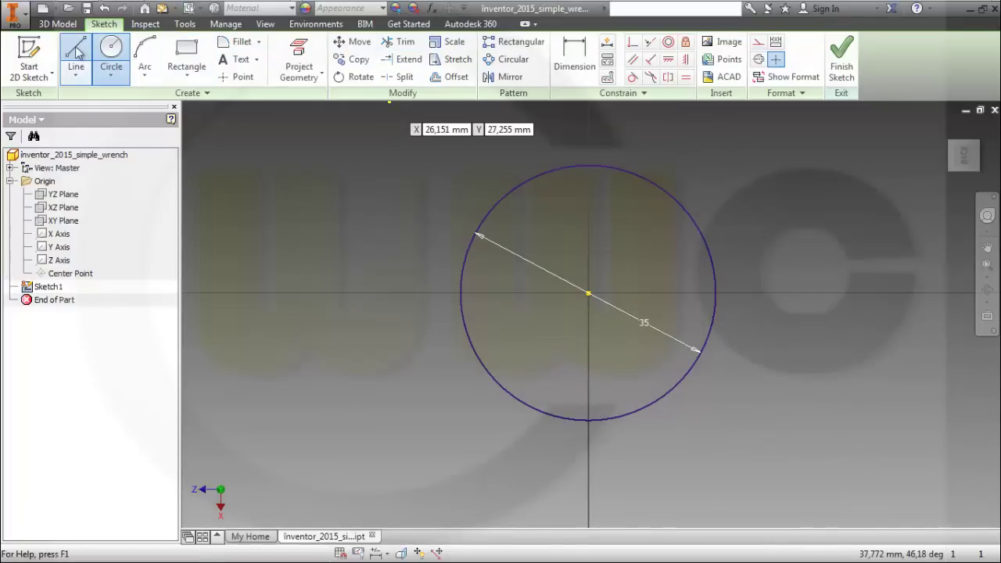
pyautogui.click(398, 292)
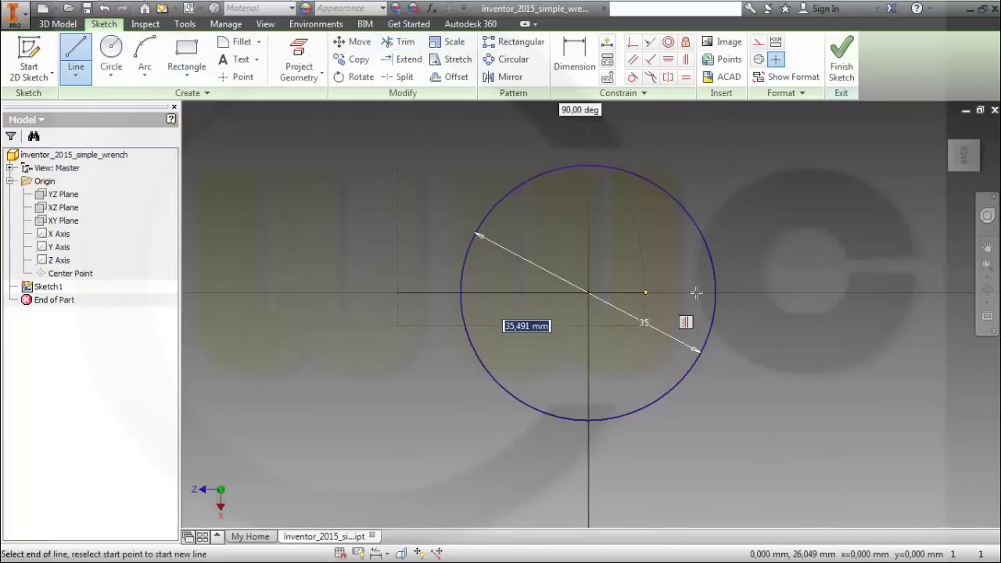
pyautogui.click(775, 296)
pyautogui.press('Escape')
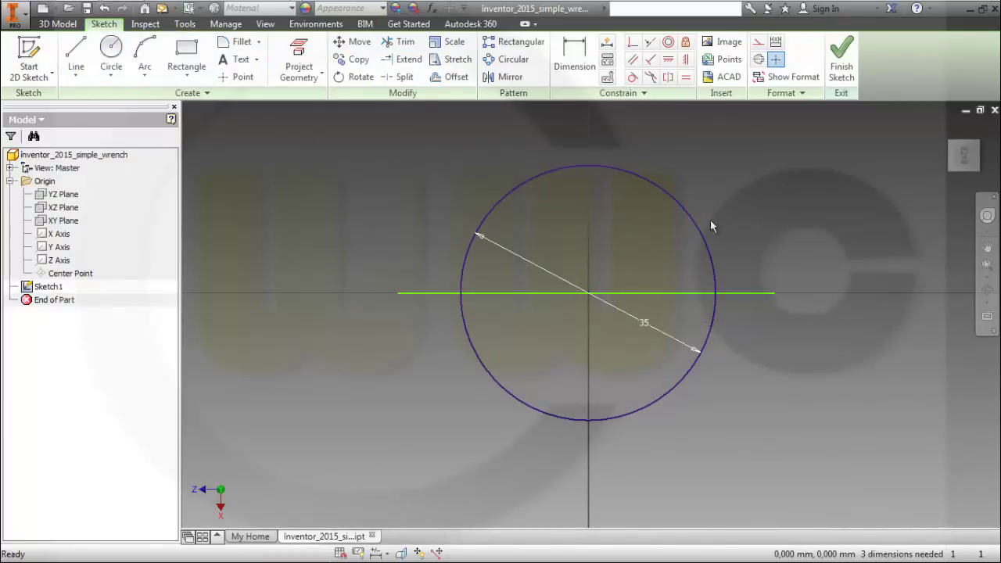
pyautogui.click(547, 294)
pyautogui.click(756, 44)
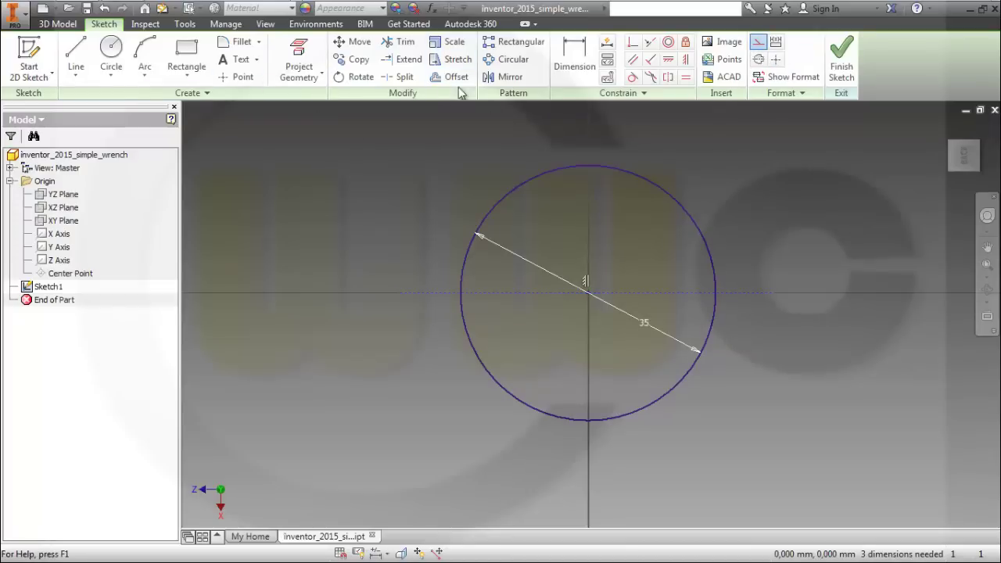
# Trim away the circle's upper half and the construction line's overhanging ends, leaving a closed semicircle.
pyautogui.click(400, 42)
pyautogui.moveTo(450, 184)
pyautogui.mouseDown()
pyautogui.moveTo(543, 222)
pyautogui.moveTo(473, 232)
pyautogui.moveTo(437, 335)
pyautogui.moveTo(438, 321)
pyautogui.mouseUp()
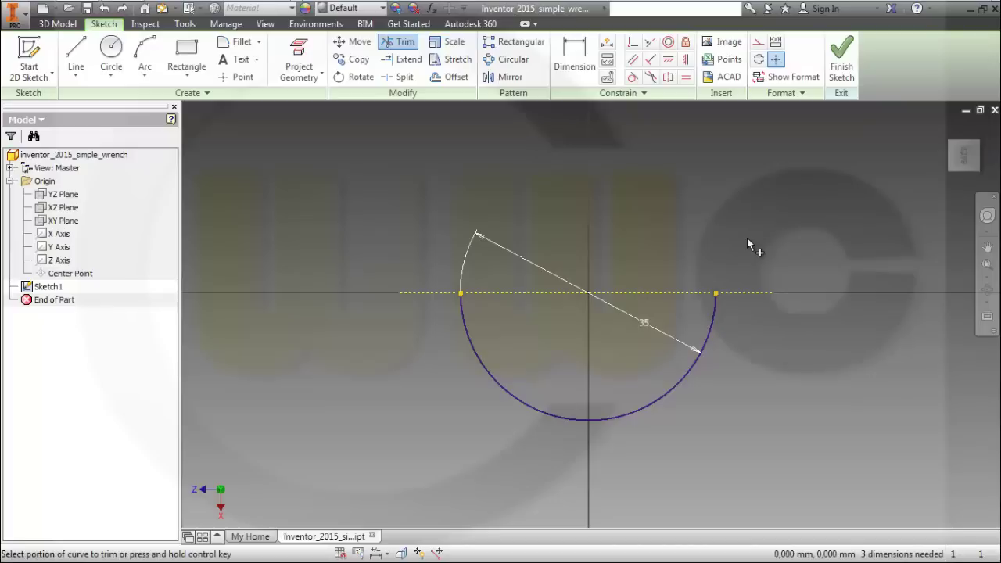
pyautogui.click(744, 295)
pyautogui.click(434, 293)
pyautogui.press('Escape')
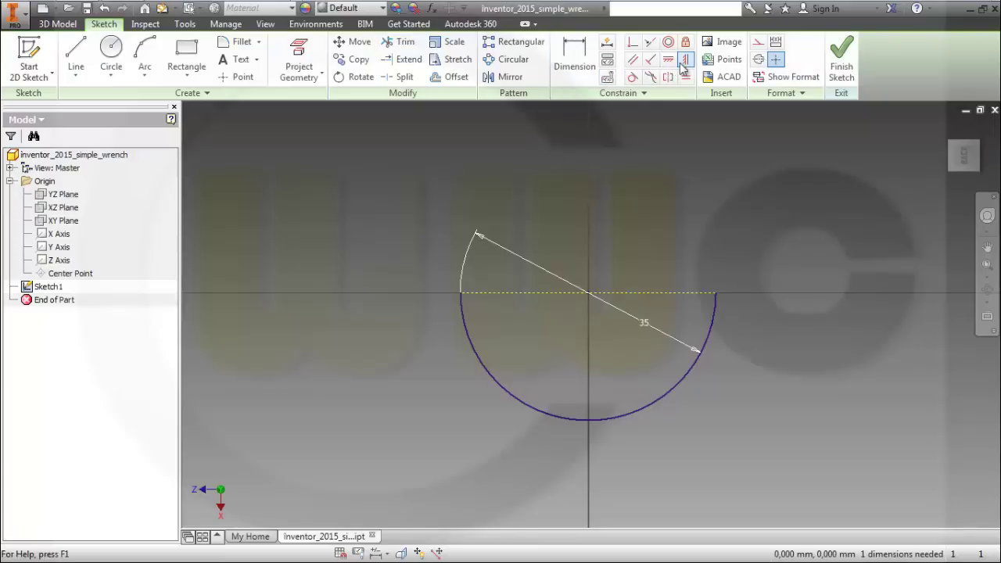
# Turn the sketch view a quarter turn and try to align the construction line vertically with the origin.
pyautogui.moveTo(986, 142)
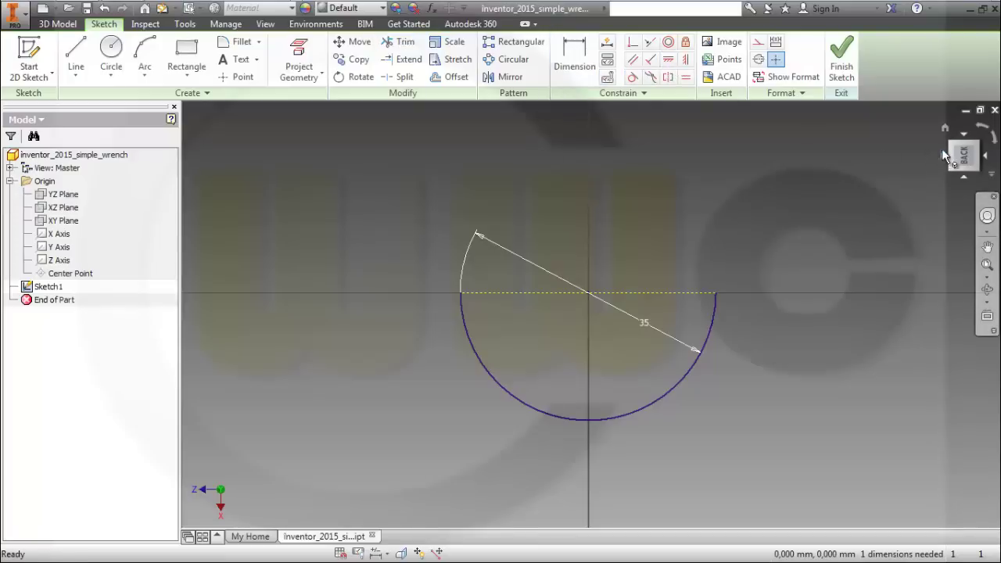
pyautogui.click(985, 139)
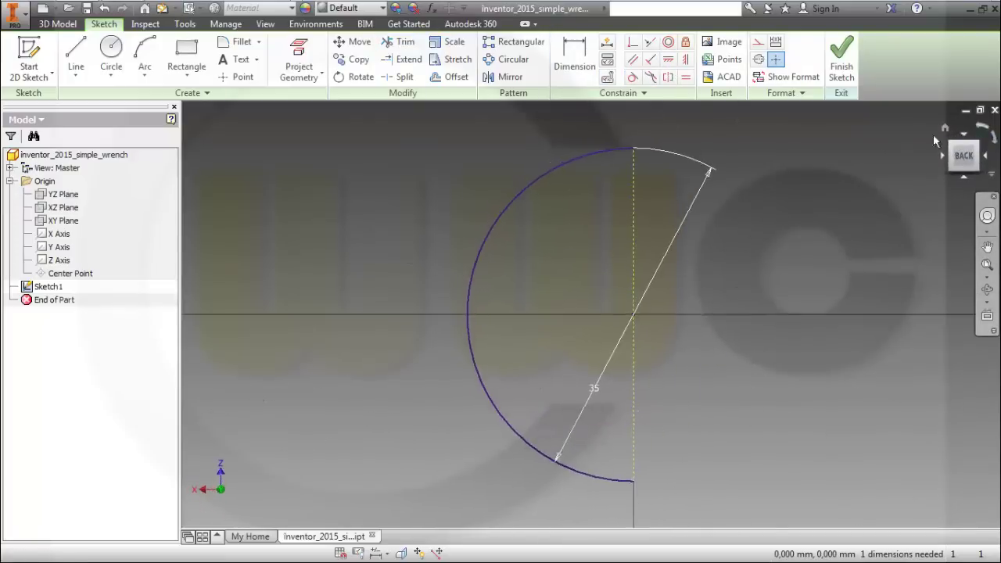
pyautogui.click(686, 59)
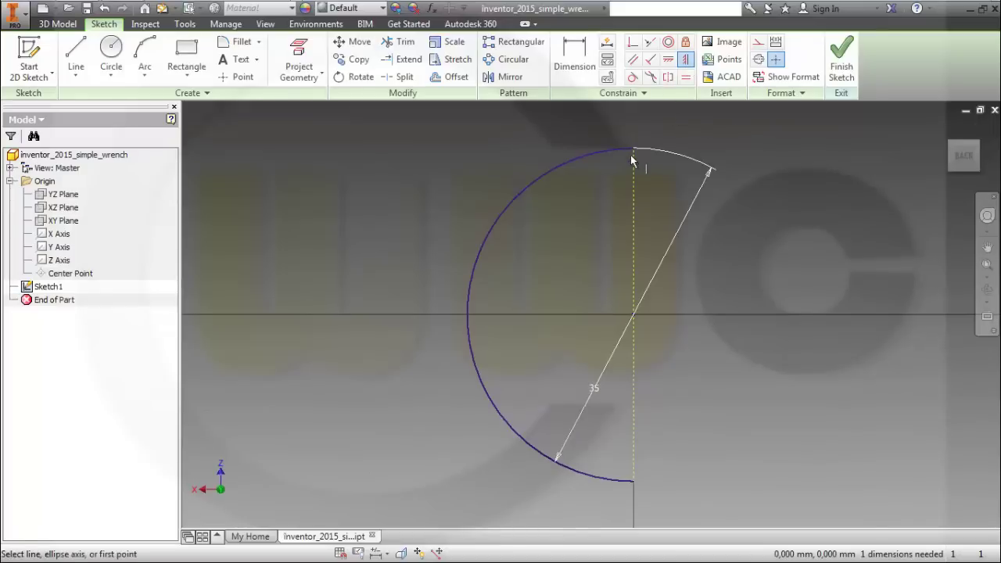
pyautogui.click(644, 168)
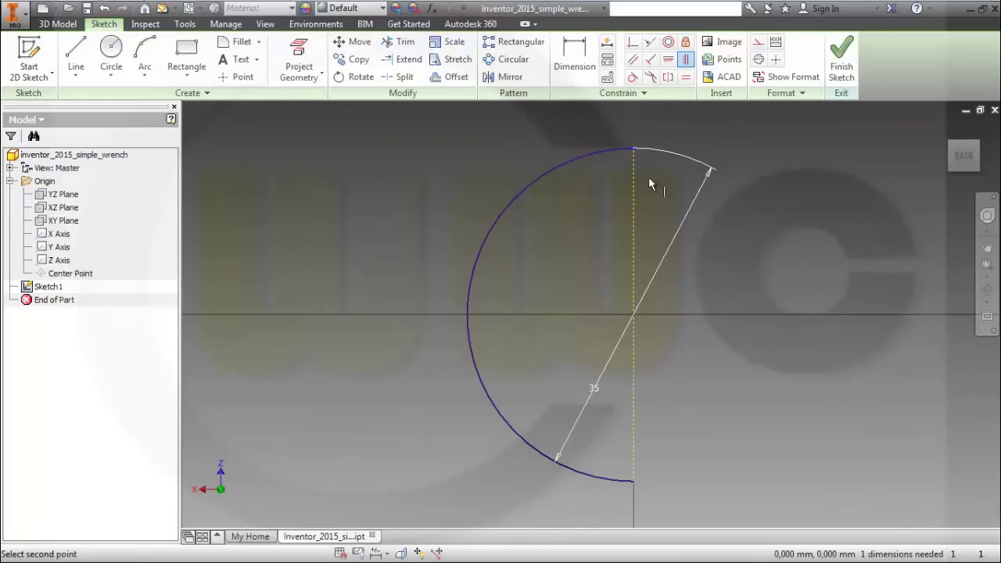
pyautogui.click(634, 316)
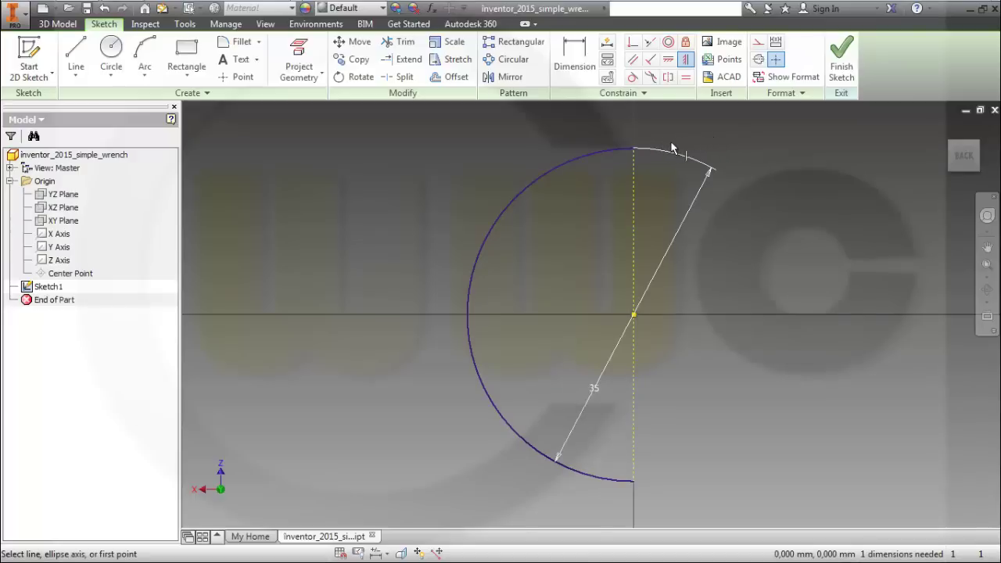
# Pull the arc's upper end off the axis, constrain it vertically to the origin point, and finish the sketch.
pyautogui.moveTo(636, 148); pyautogui.dragTo(681, 158)
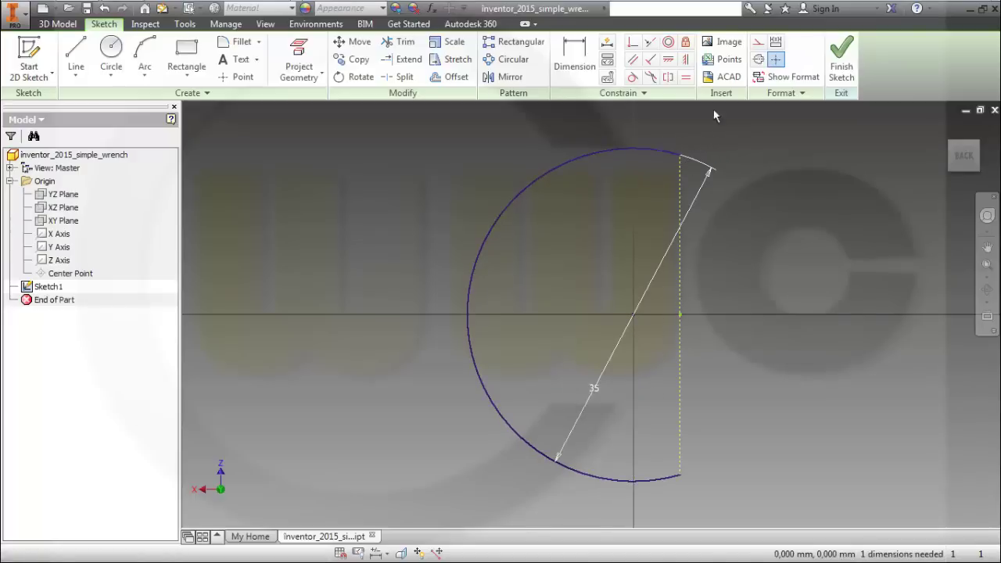
pyautogui.click(687, 63)
pyautogui.click(681, 158)
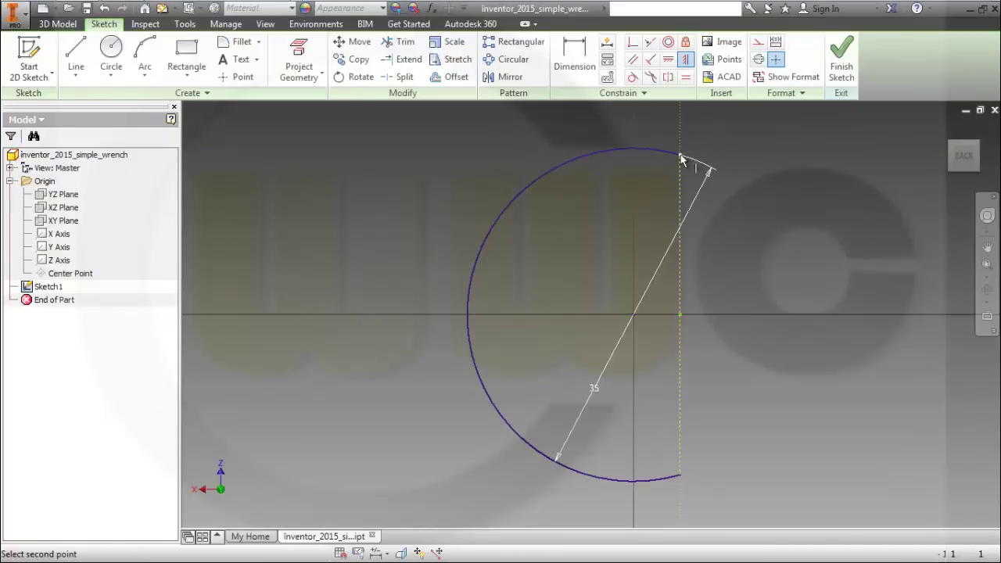
pyautogui.click(634, 313)
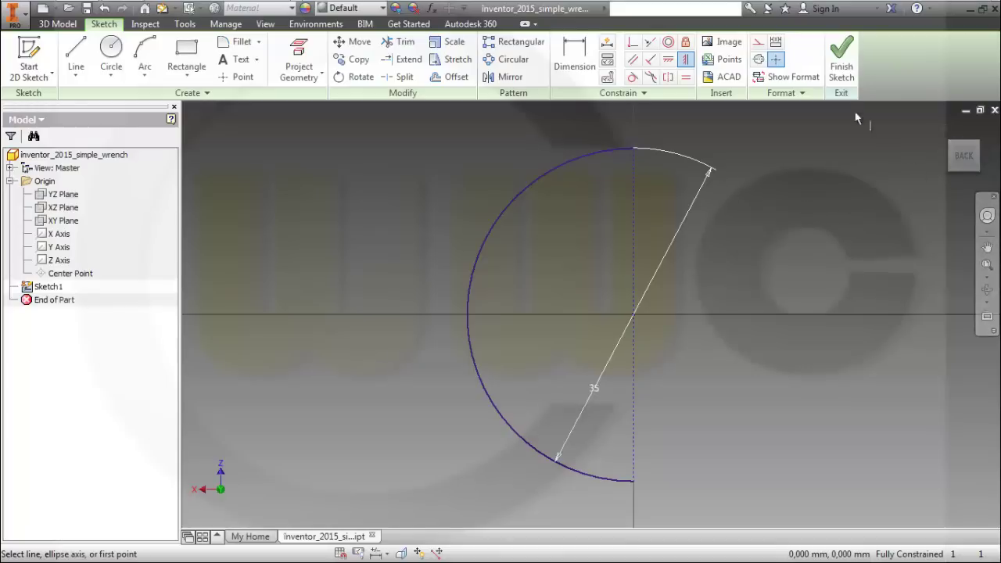
pyautogui.click(842, 75)
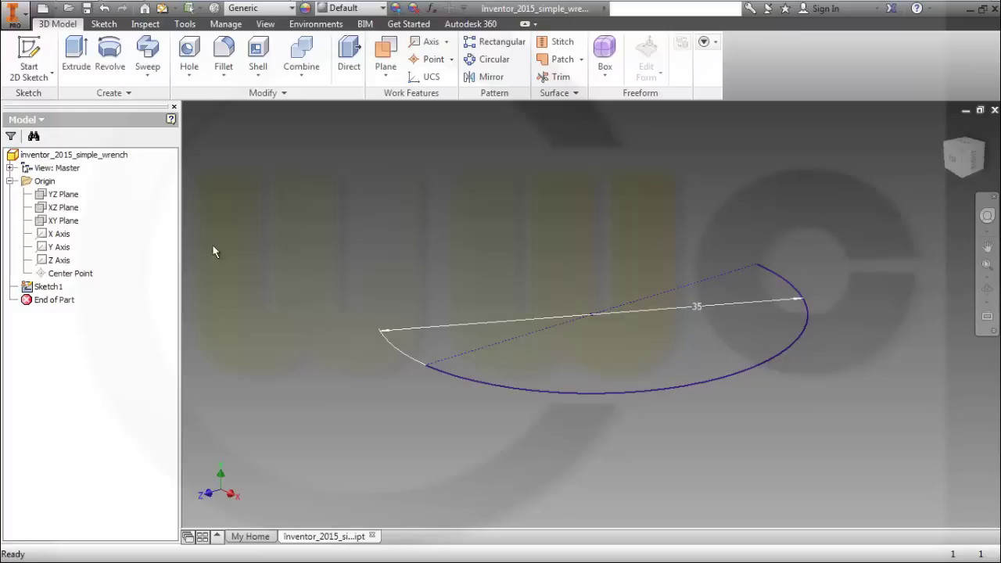
# Start a sketch on the YZ plane and draw a 10 mm line near the arc's end, tilted 15 degrees outward from vertical.
pyautogui.click(29, 54)
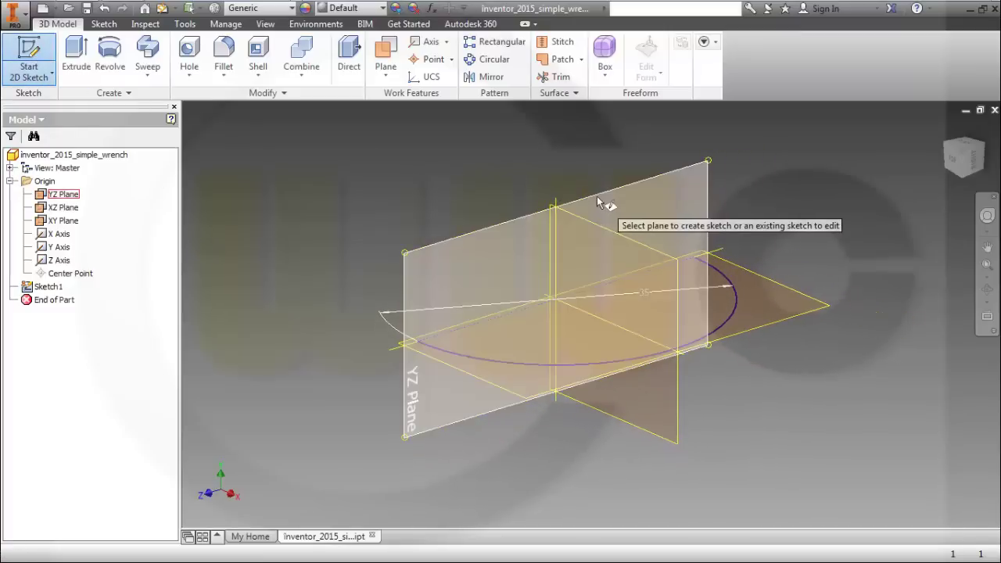
pyautogui.click(597, 197)
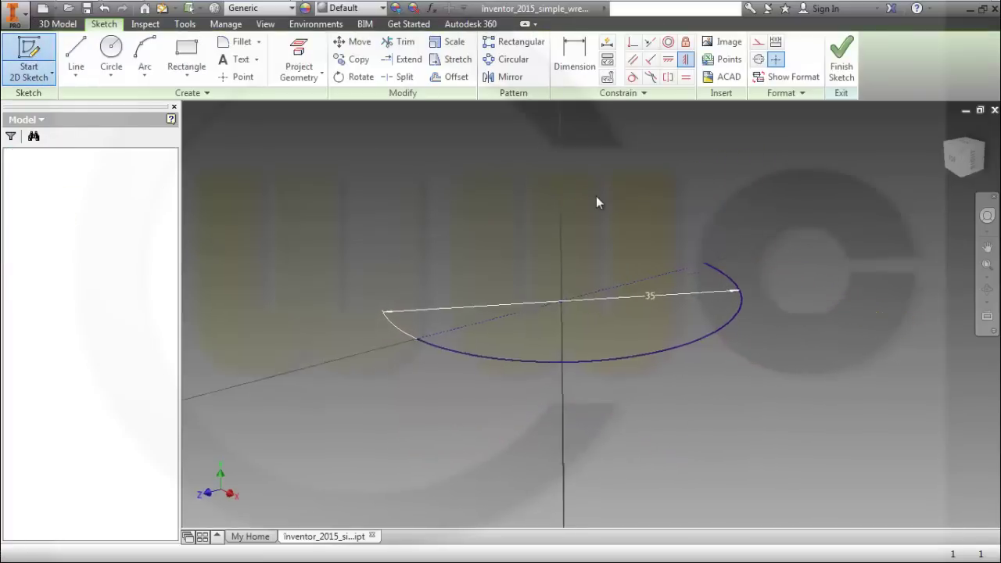
pyautogui.click(75, 55)
pyautogui.click(790, 302)
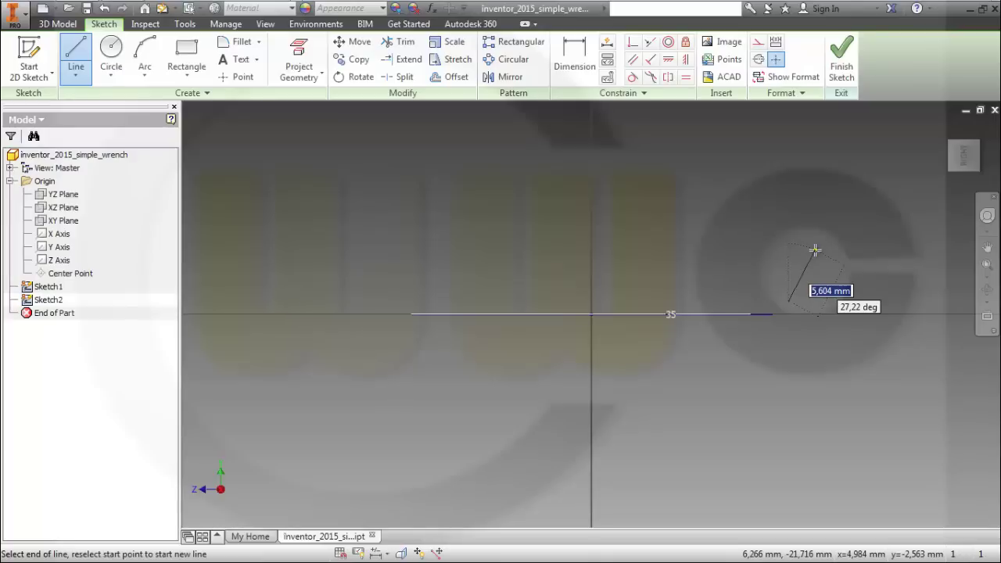
pyautogui.write('10')
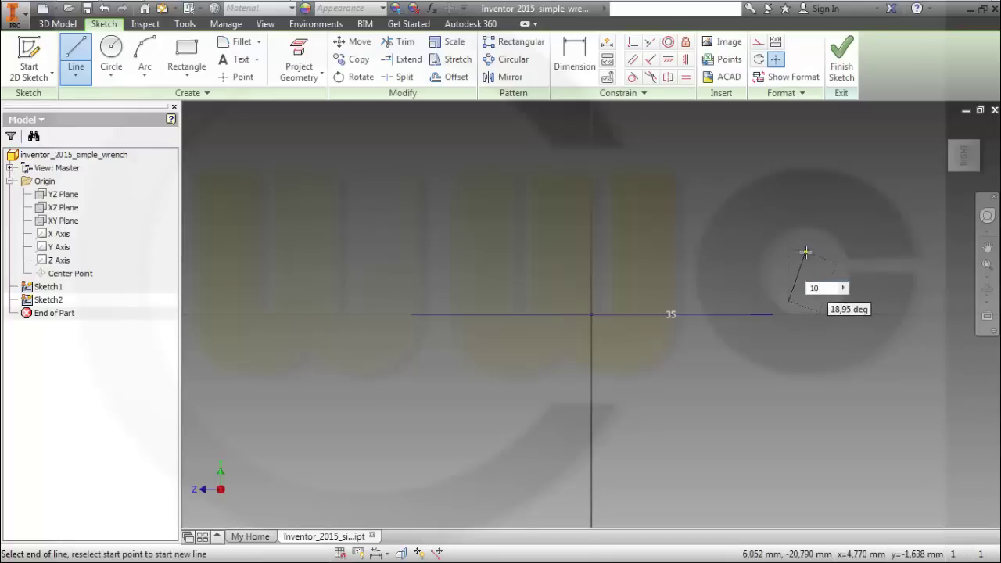
pyautogui.press('Tab')
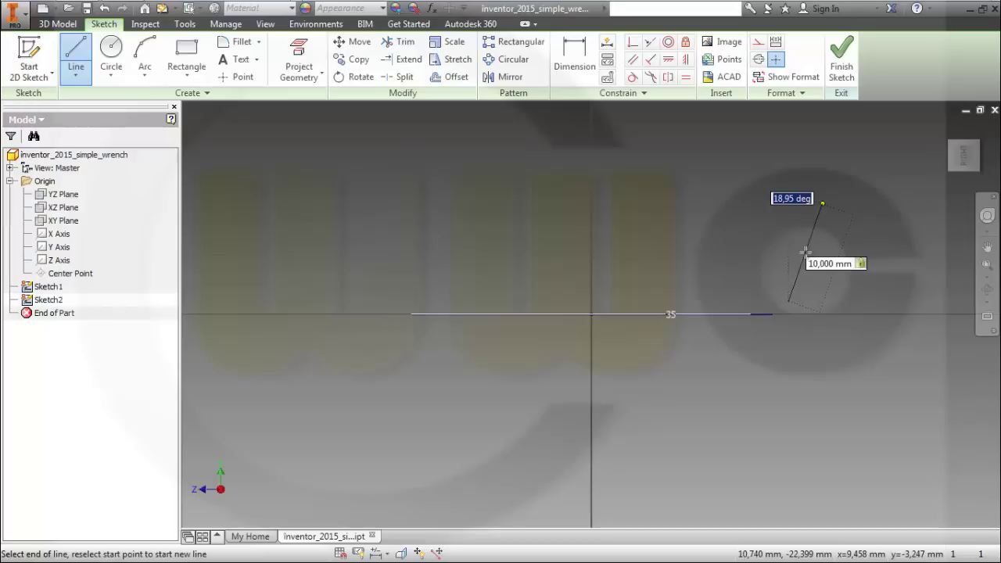
pyautogui.write('15')
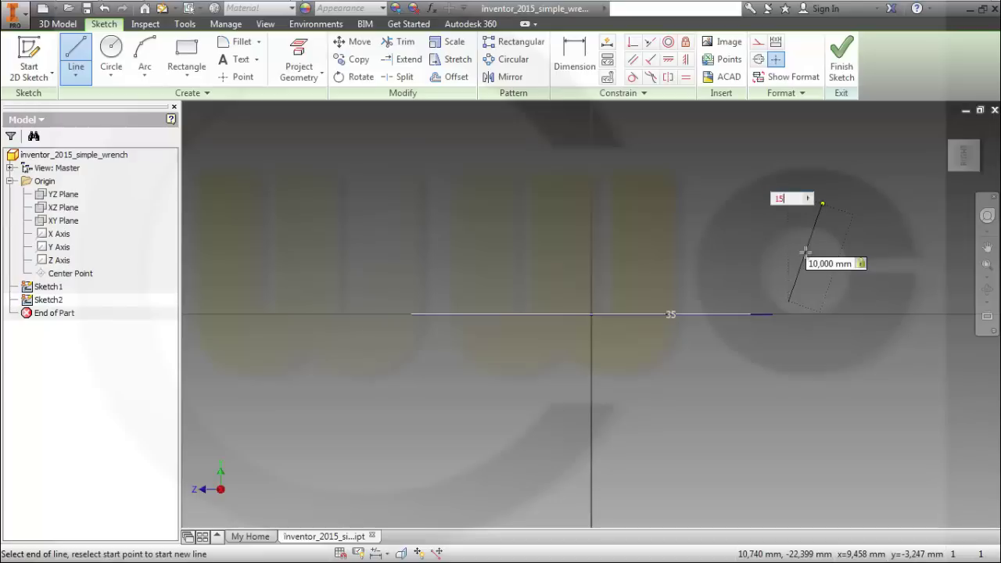
pyautogui.press('Return')
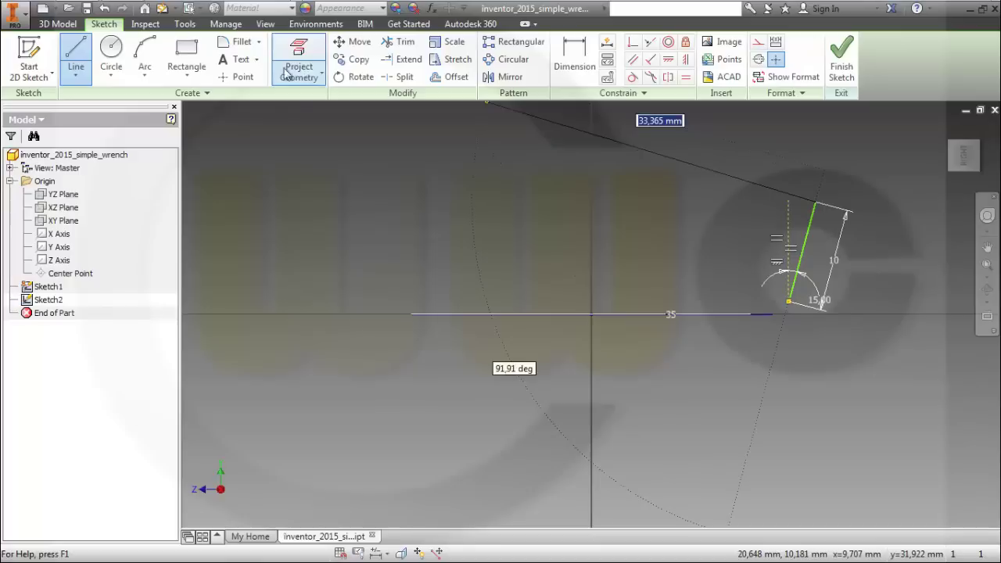
# Project the arc's end point, make the tilted line's lower end coincident with it, and finish the sketch.
pyautogui.click(317, 81)
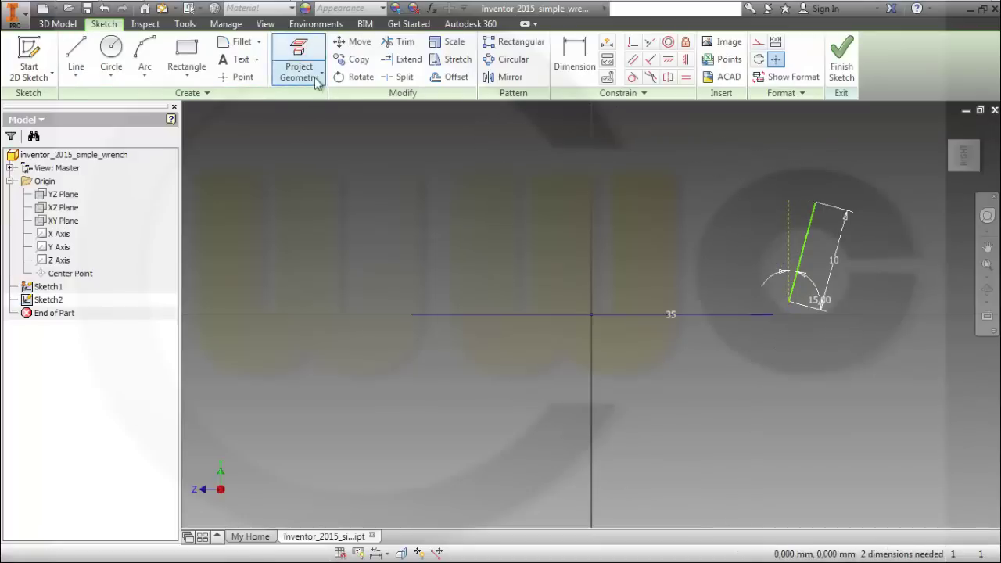
pyautogui.click(772, 316)
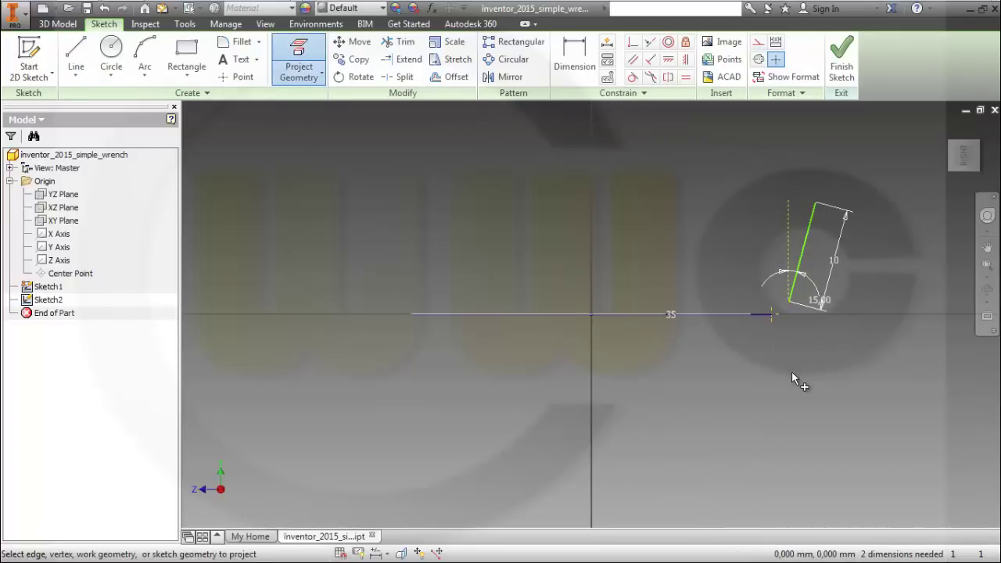
pyautogui.click(633, 41)
pyautogui.click(788, 303)
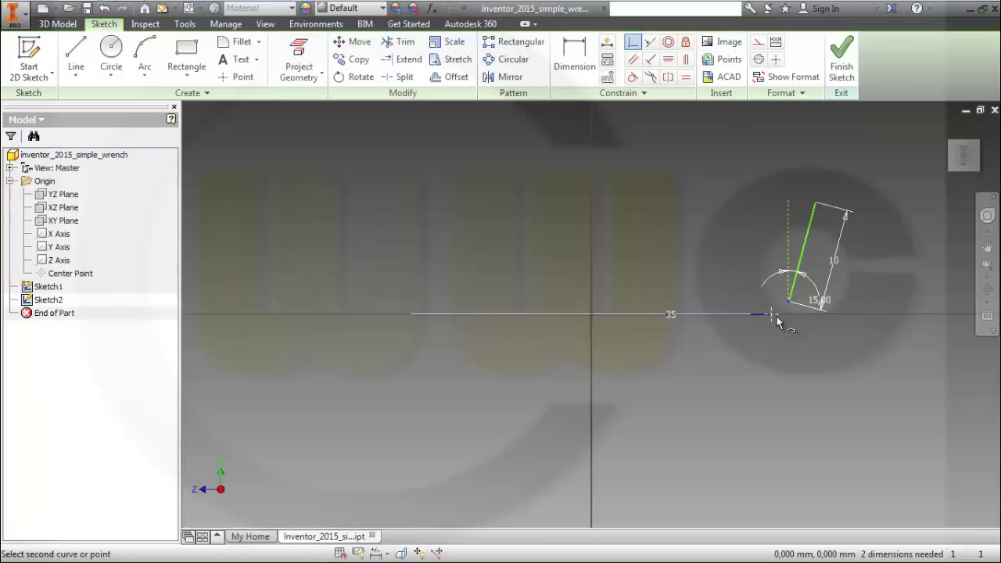
pyautogui.click(772, 314)
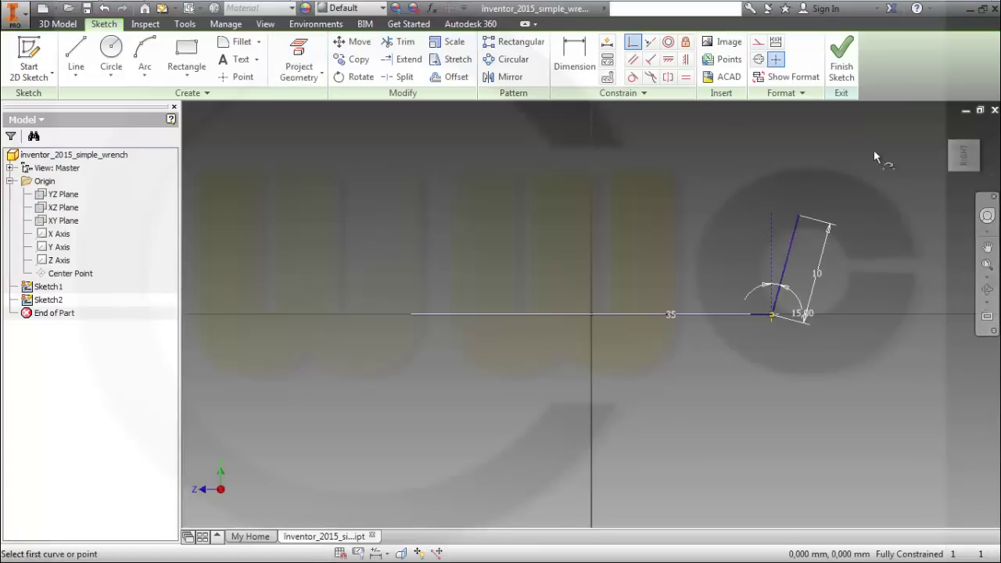
pyautogui.click(842, 63)
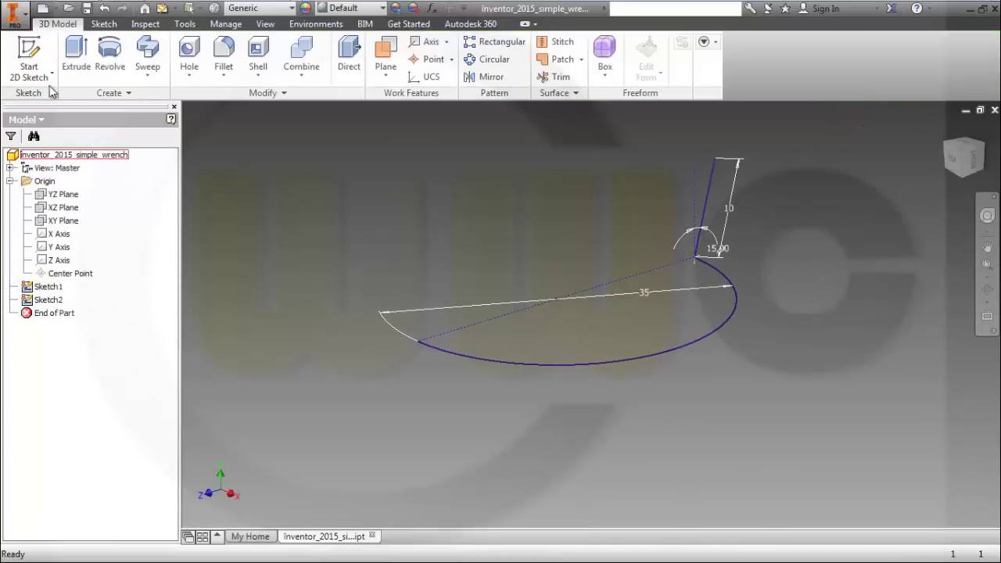
# Start a sketch on the YZ plane and draw a 10 mm line just below the arc's end, running downward at 165 degrees.
pyautogui.click(31, 59)
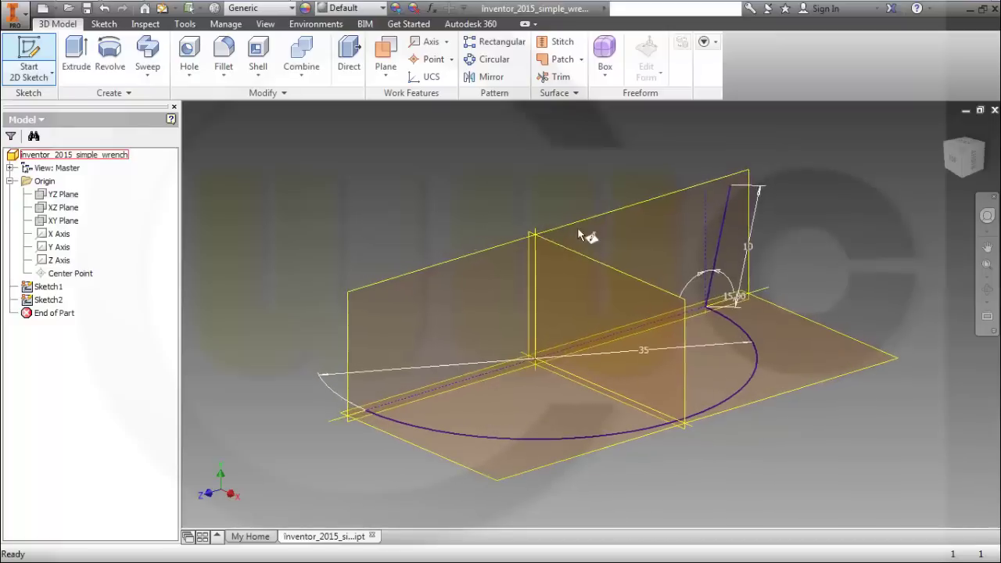
pyautogui.click(591, 218)
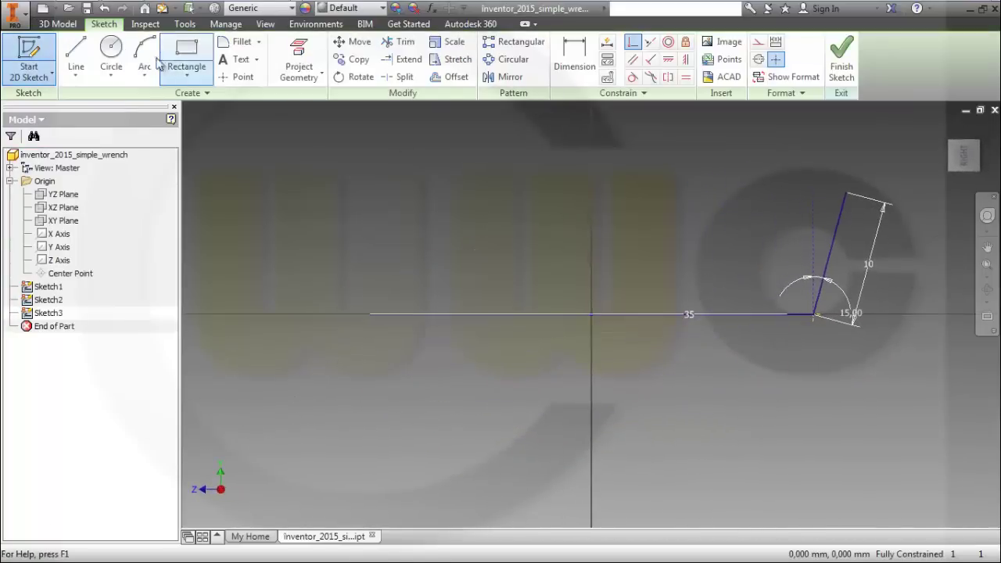
pyautogui.click(76, 59)
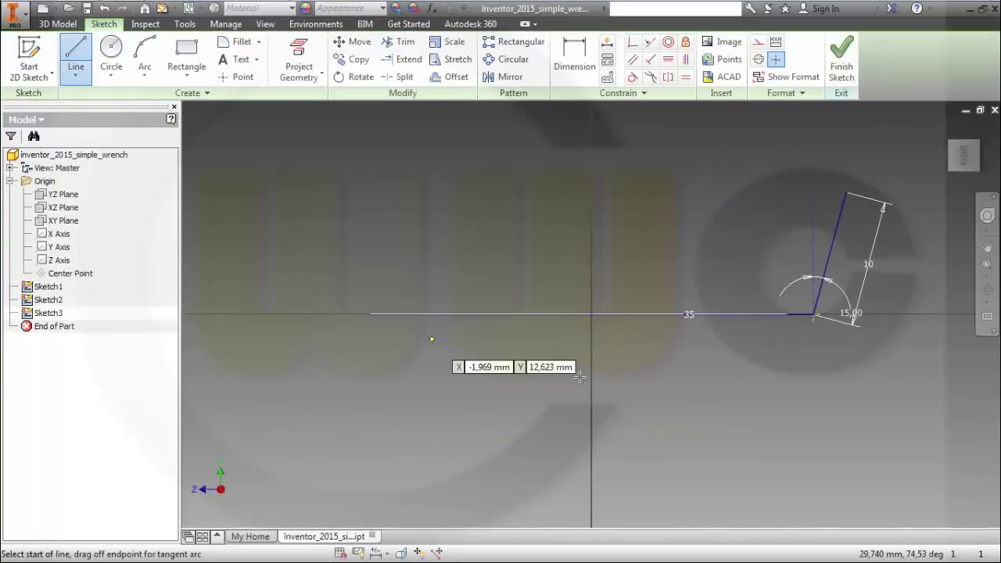
pyautogui.click(811, 331)
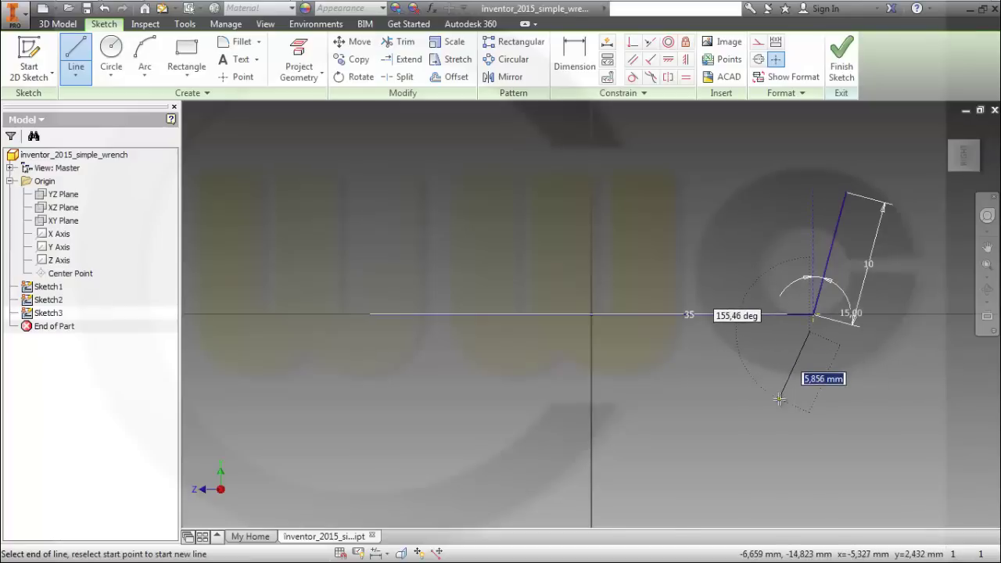
pyautogui.write('10')
pyautogui.press('Tab')
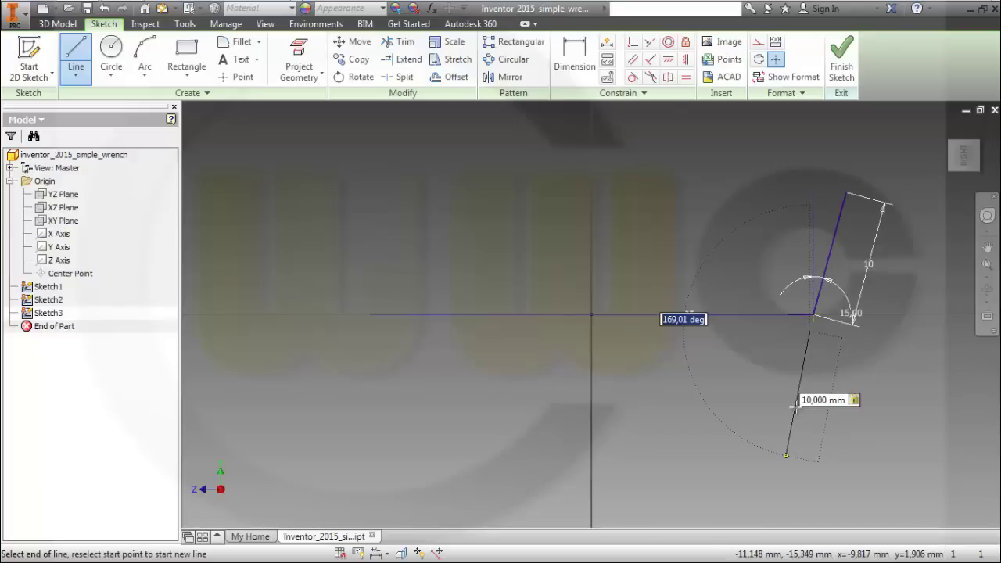
pyautogui.write('165')
pyautogui.press('Return')
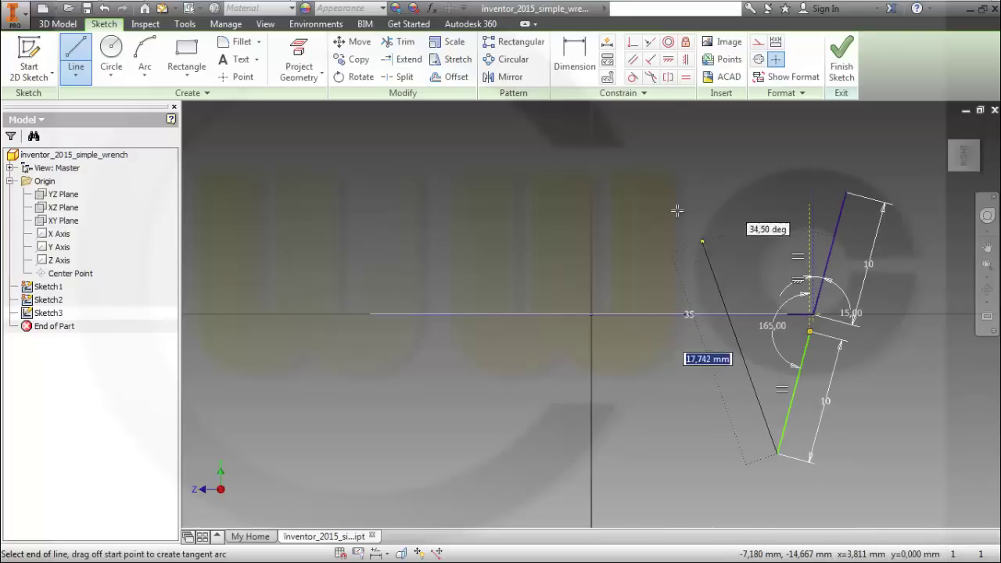
# Project the arc's end point, make the lower line's upper end coincident with it, and finish the sketch.
pyautogui.click(311, 59)
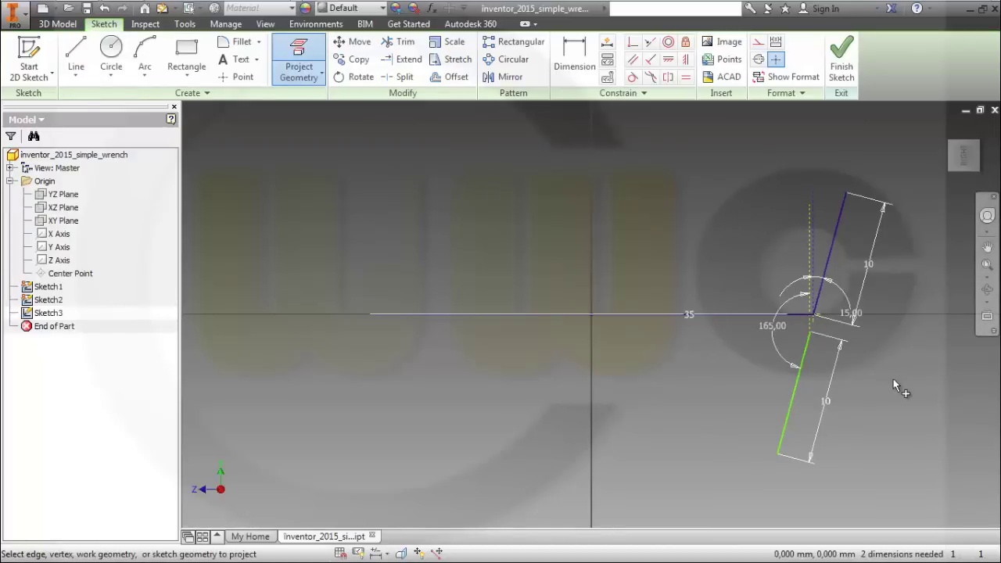
pyautogui.click(633, 44)
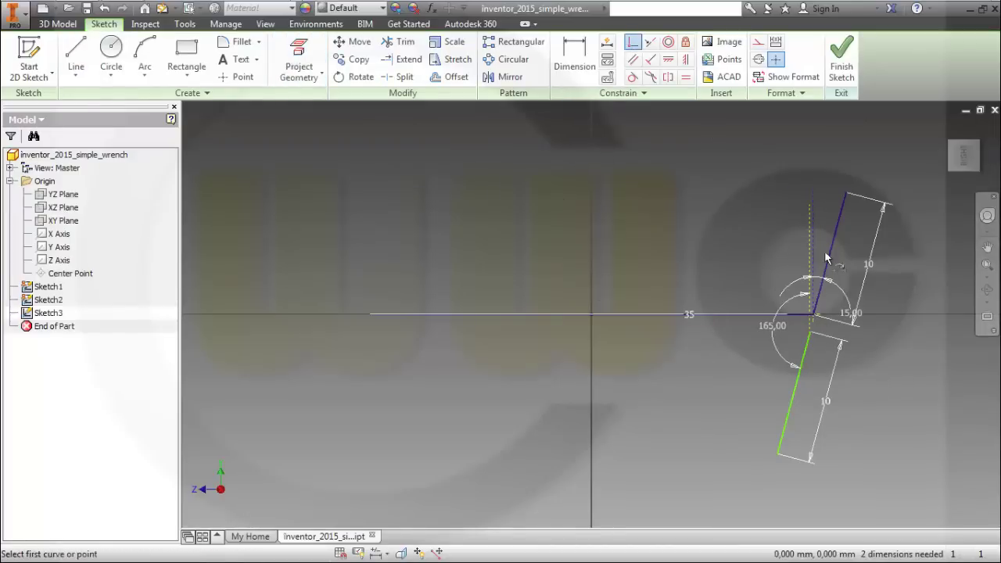
pyautogui.click(811, 333)
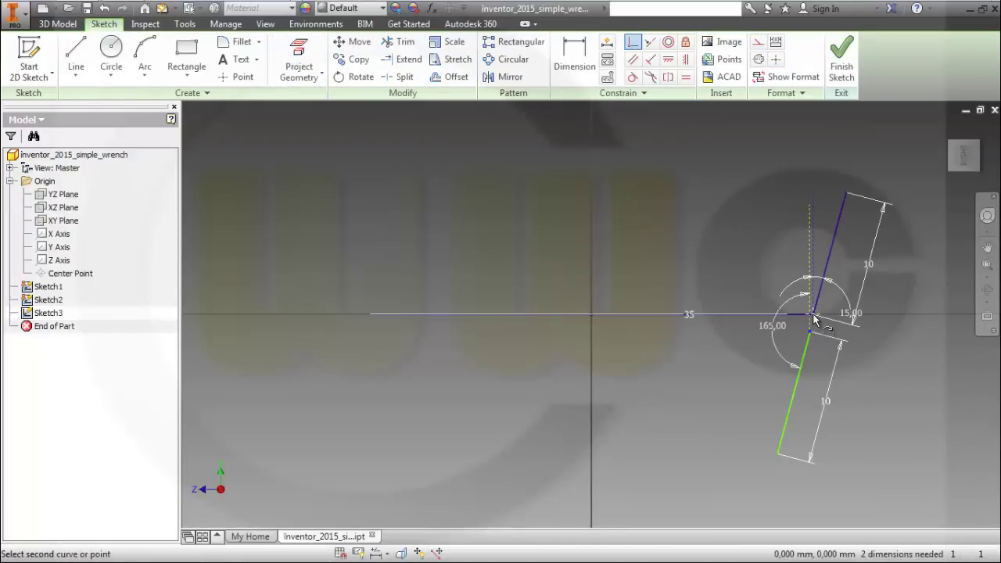
pyautogui.click(818, 306)
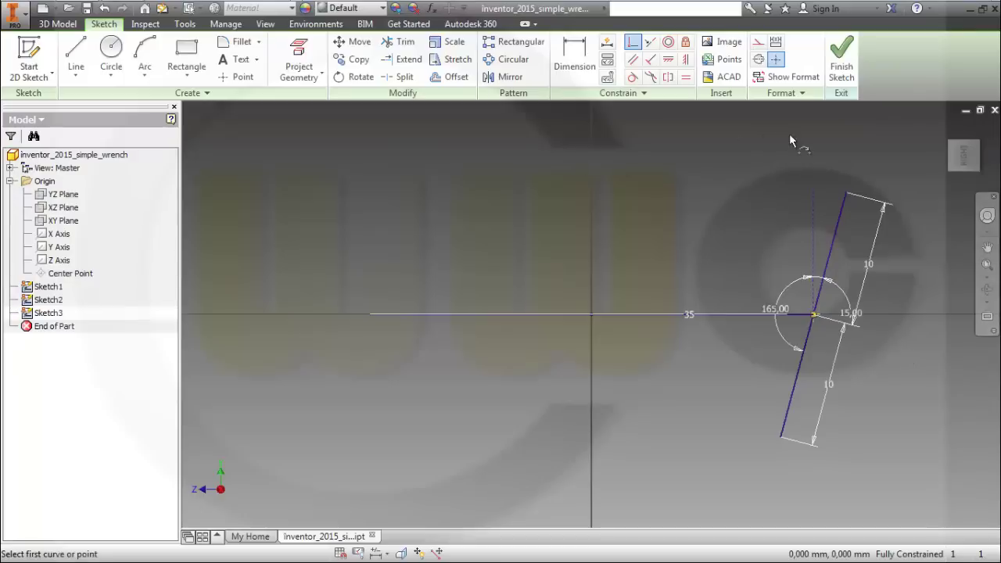
pyautogui.click(841, 61)
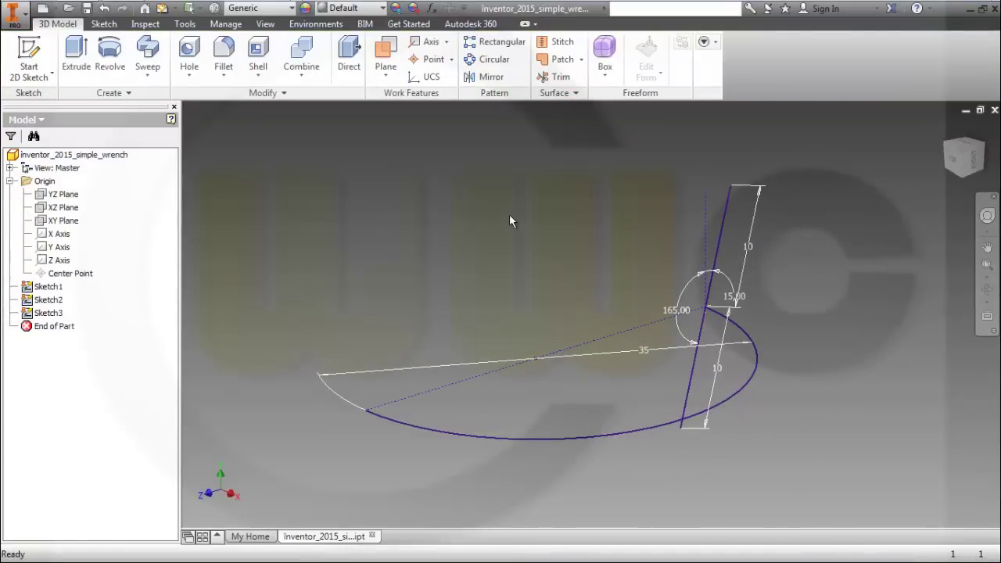
# Sweep the upper tilted line along the semicircular arc as a surface with a twist of 30 degrees.
pyautogui.click(149, 57)
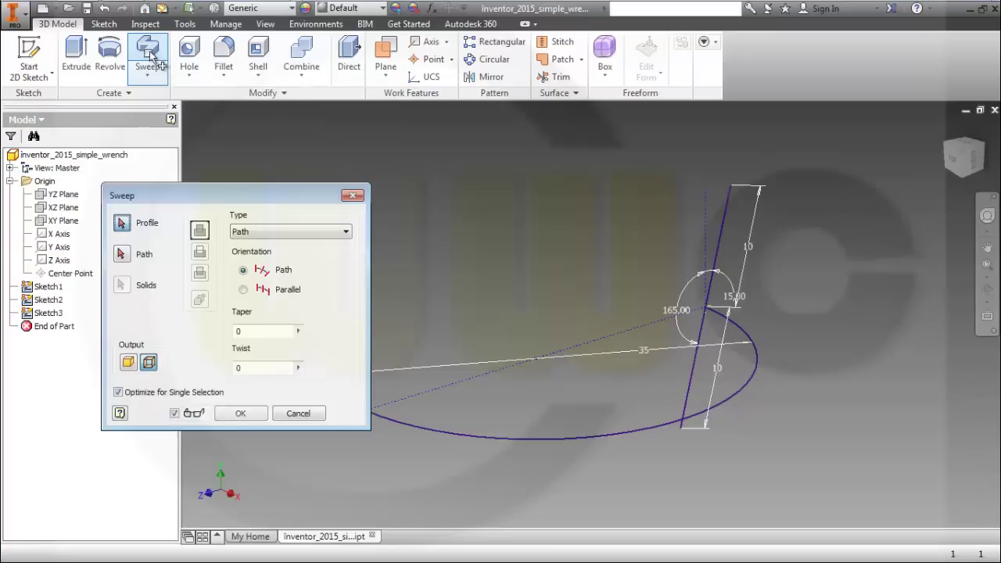
pyautogui.click(724, 236)
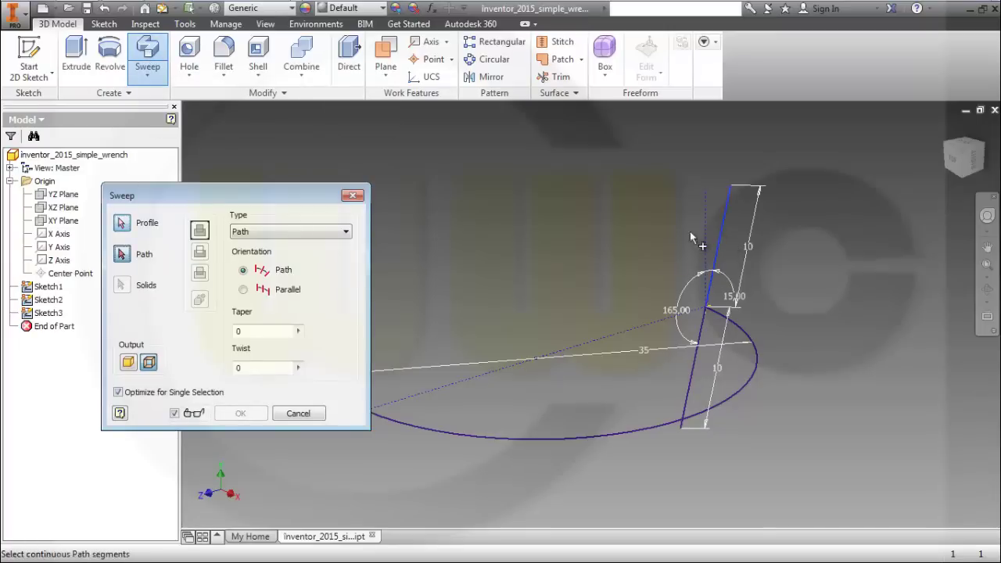
pyautogui.click(535, 441)
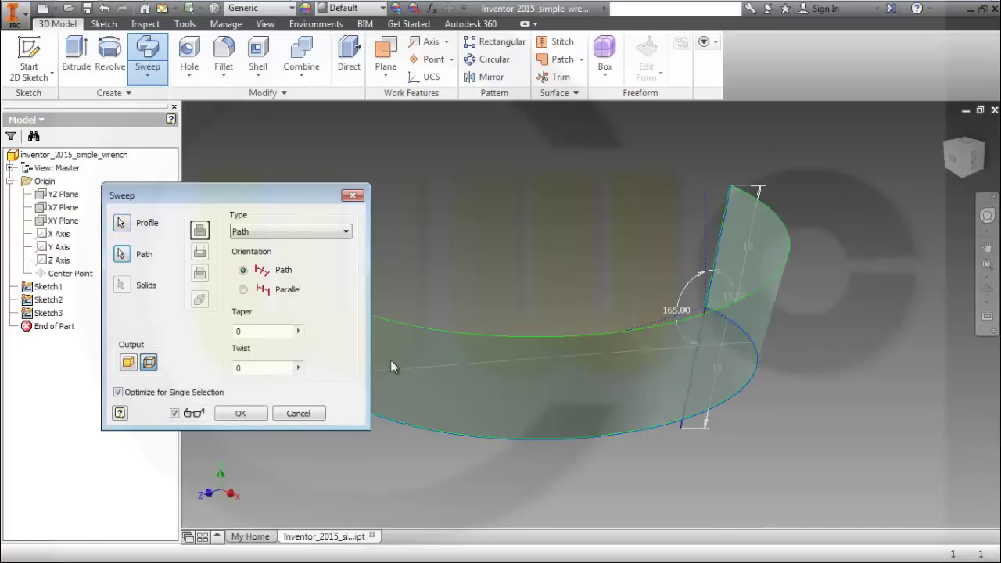
pyautogui.moveTo(291, 368); pyautogui.dragTo(227, 368)
pyautogui.write('30')
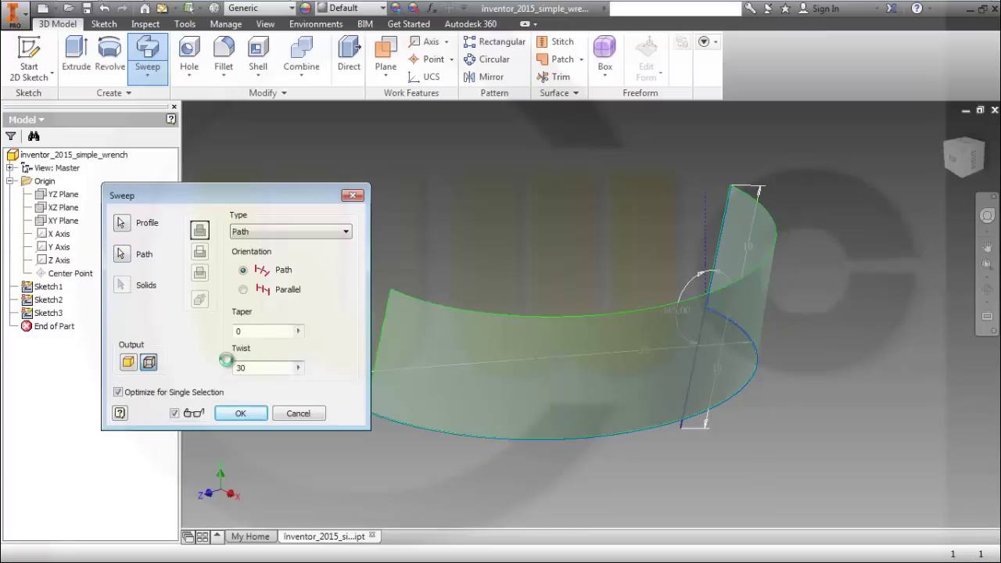
pyautogui.press('Return')
pyautogui.moveTo(570, 273); pyautogui.dragTo(520, 248, button='middle')
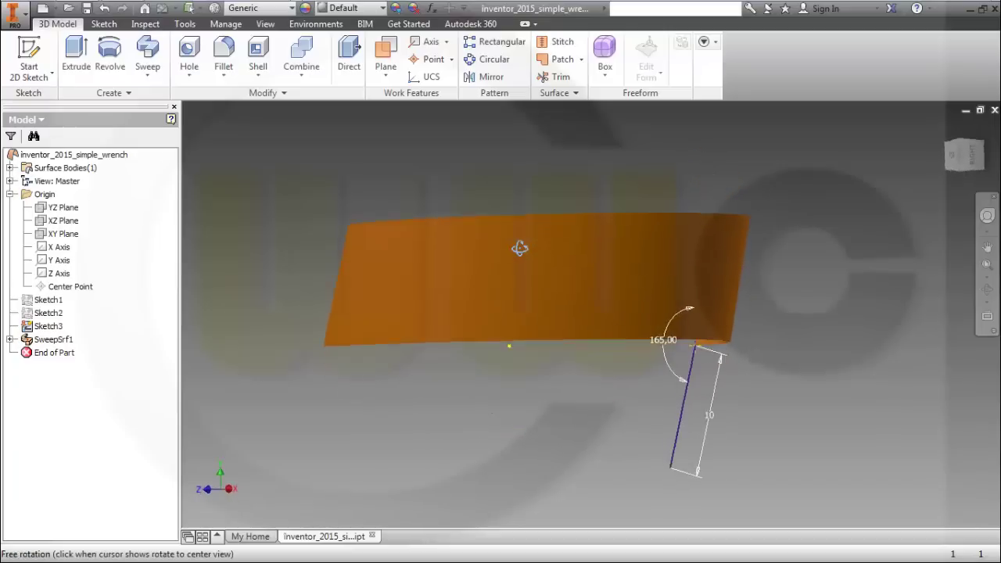
# Turn on the visibility of the arc sketch, Sketch1, nested under the first surface sweep.
pyautogui.click(9, 339)
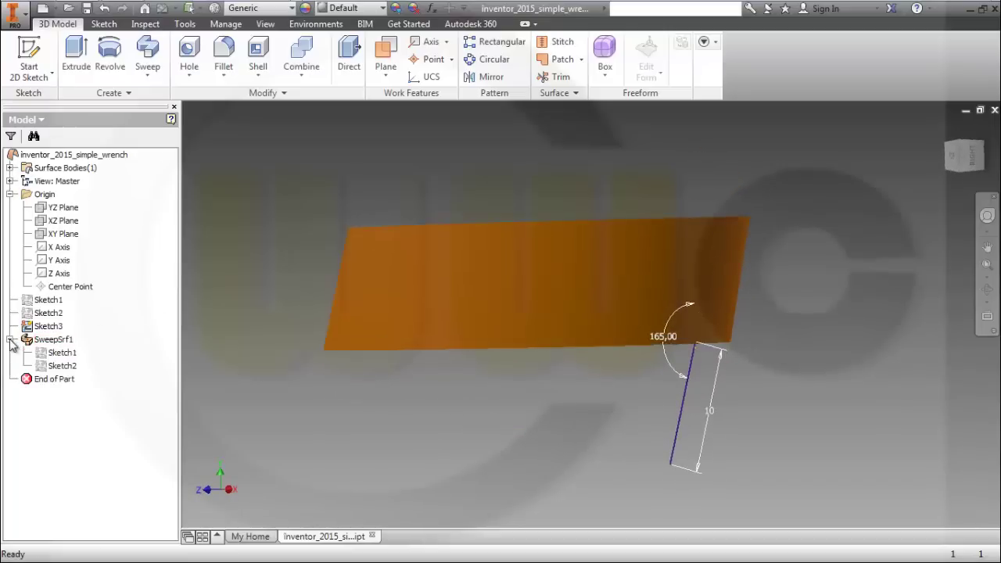
pyautogui.click(63, 352)
pyautogui.rightClick(66, 354)
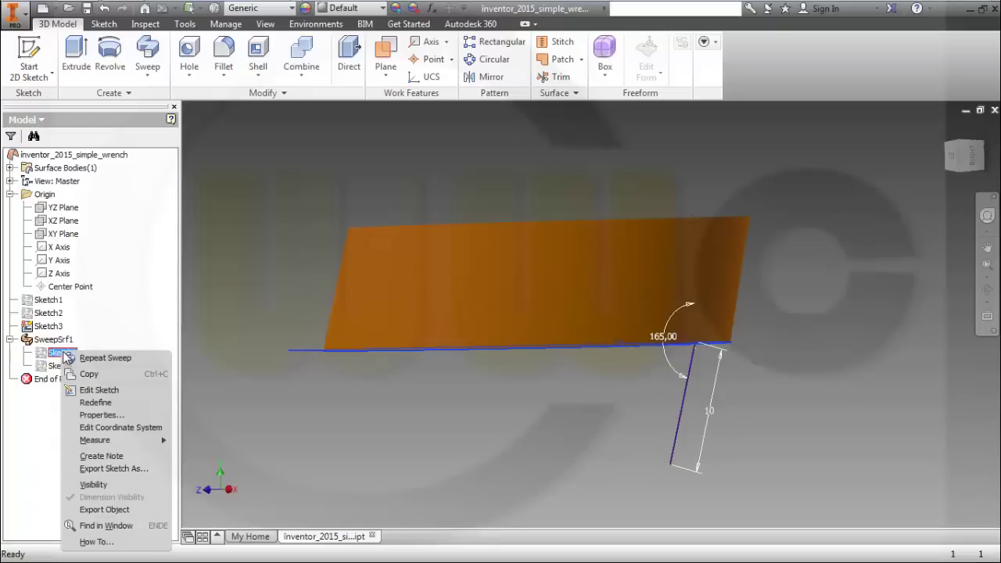
pyautogui.press('Escape')
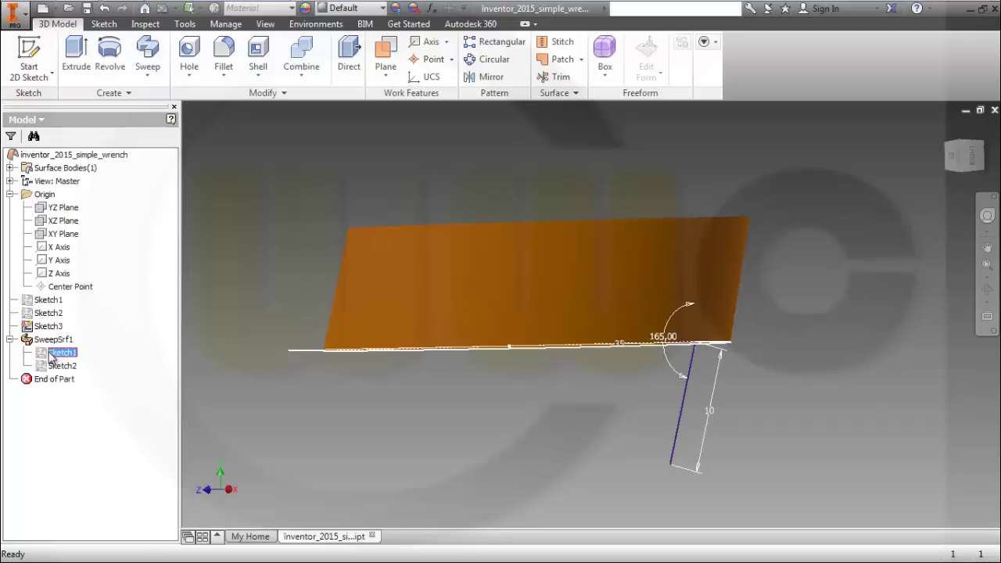
pyautogui.rightClick(51, 358)
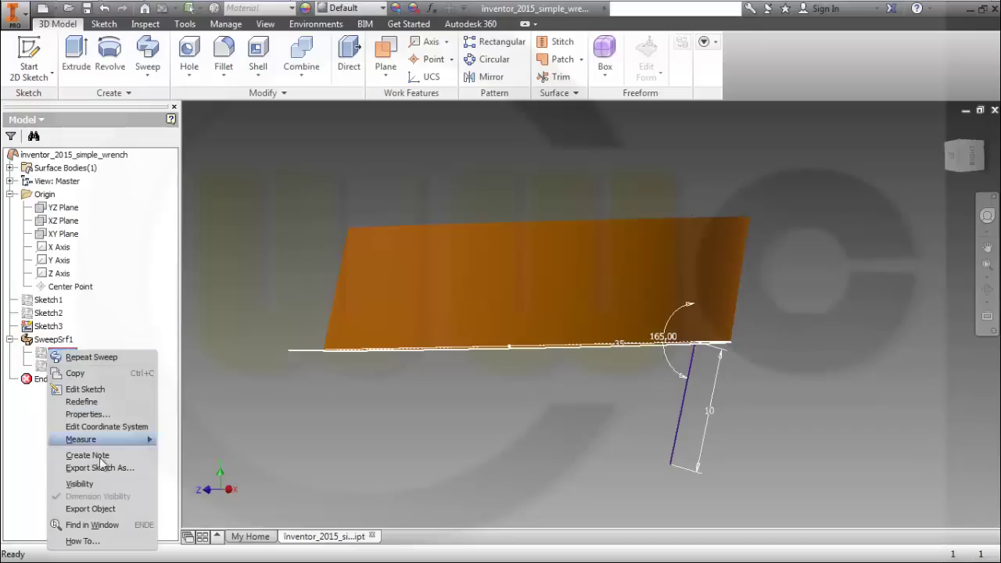
pyautogui.click(88, 484)
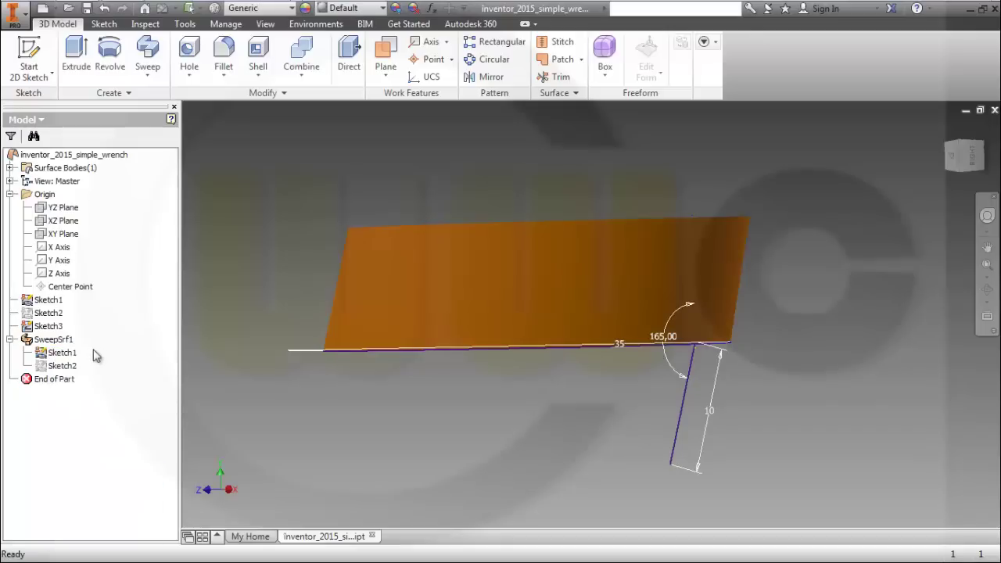
pyautogui.click(50, 356)
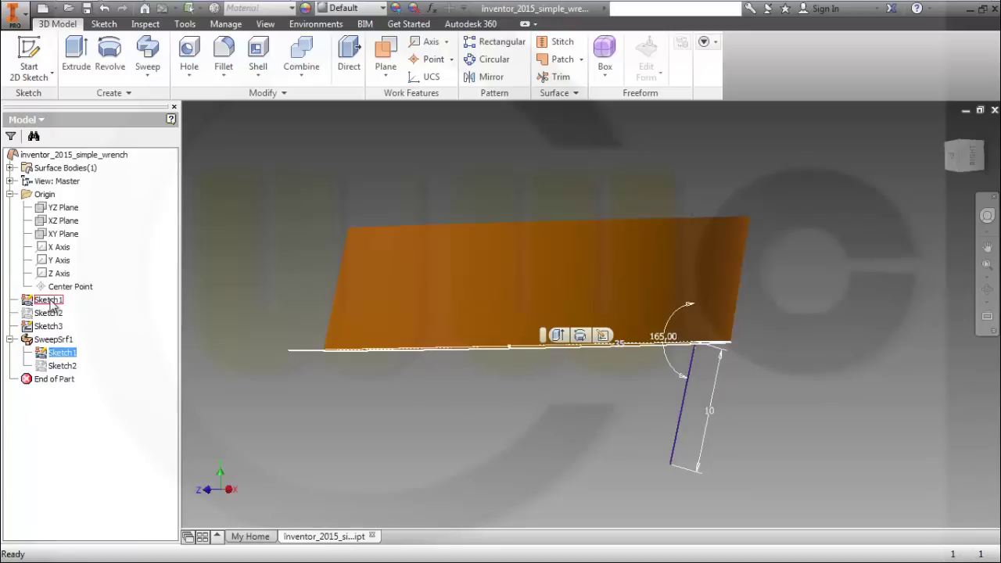
pyautogui.click(49, 300)
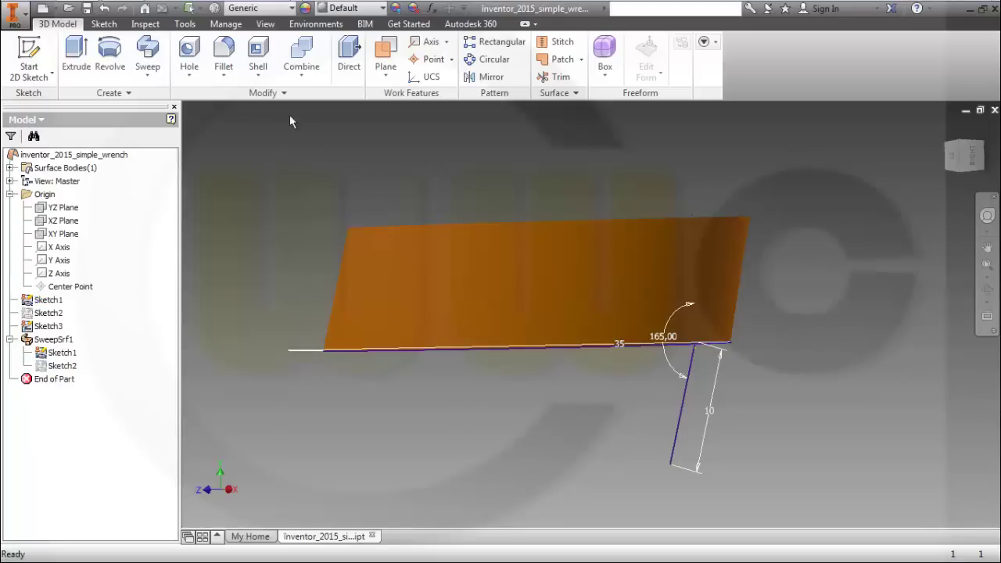
# Sweep the lower tilted line along the semicircular arc as a surface with a twist of 0.
pyautogui.click(148, 53)
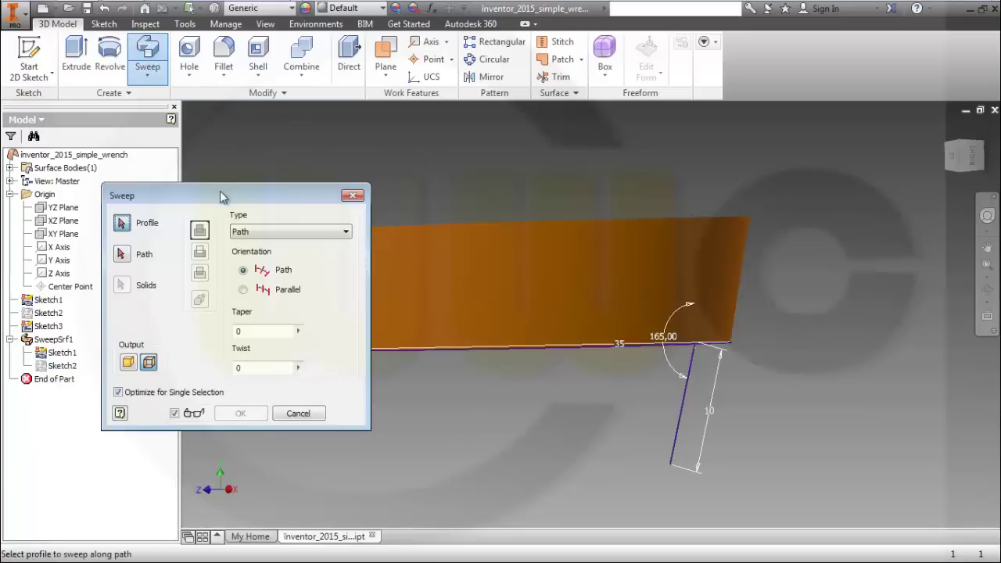
pyautogui.moveTo(220, 195); pyautogui.dragTo(293, 214)
pyautogui.click(681, 420)
pyautogui.click(680, 418)
pyautogui.click(546, 356)
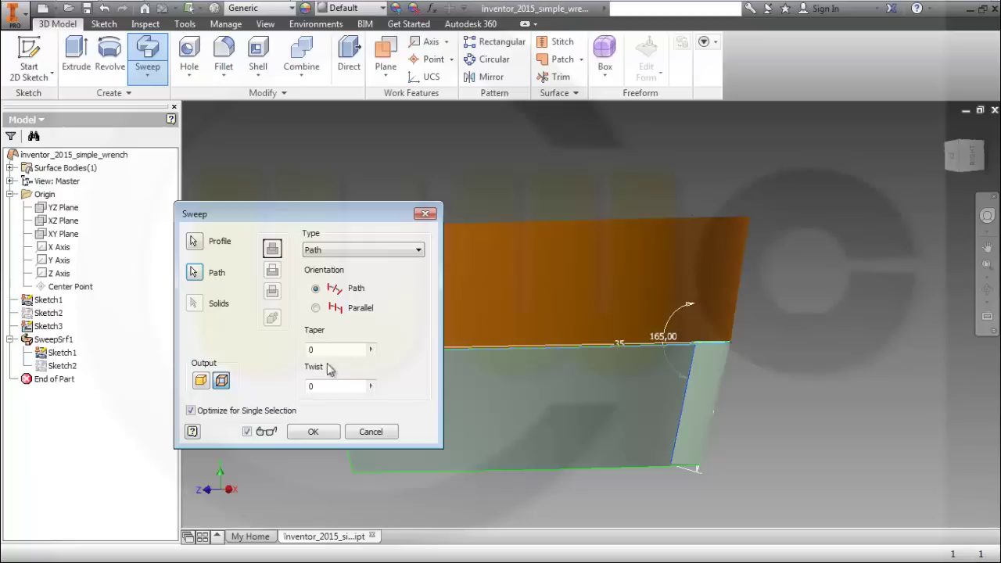
pyautogui.click(317, 435)
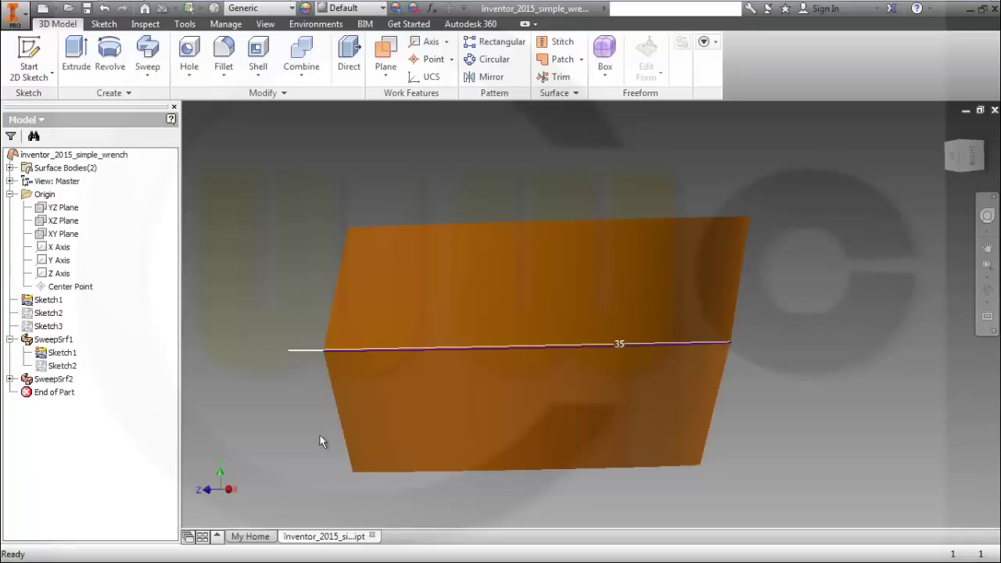
# Stitch the upper and lower swept surfaces together with a maximum tolerance of 0.254 mm.
pyautogui.keyDown('shift'); pyautogui.moveTo(373, 221); pyautogui.dragTo(424, 212, button='middle'); pyautogui.keyUp('shift')
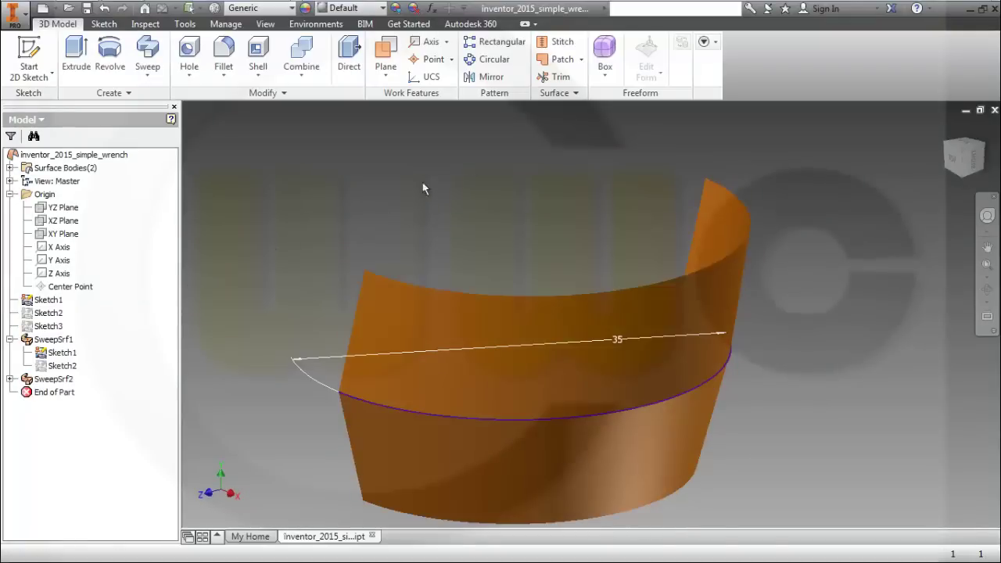
pyautogui.click(558, 42)
pyautogui.click(531, 333)
pyautogui.click(575, 449)
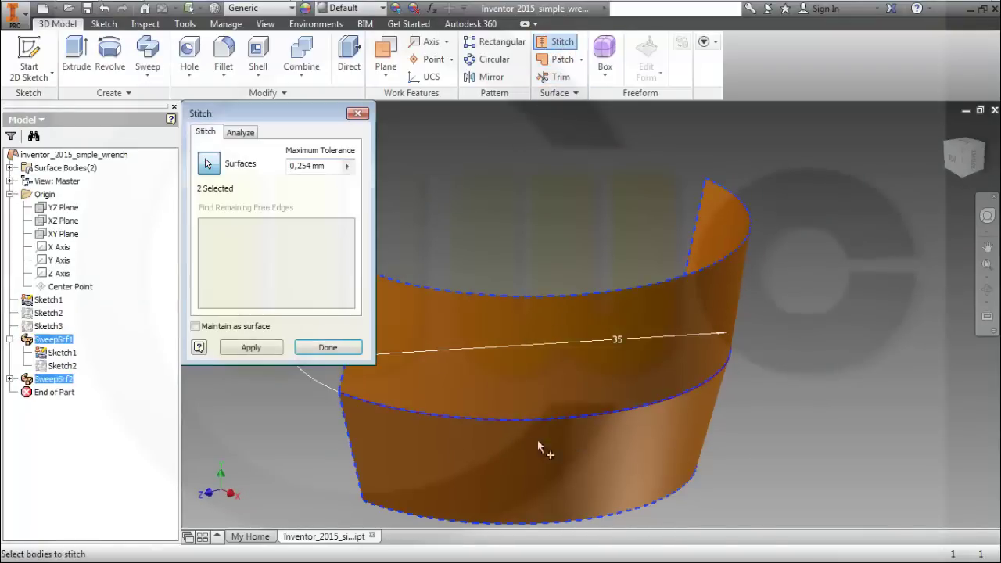
pyautogui.click(271, 351)
pyautogui.click(327, 349)
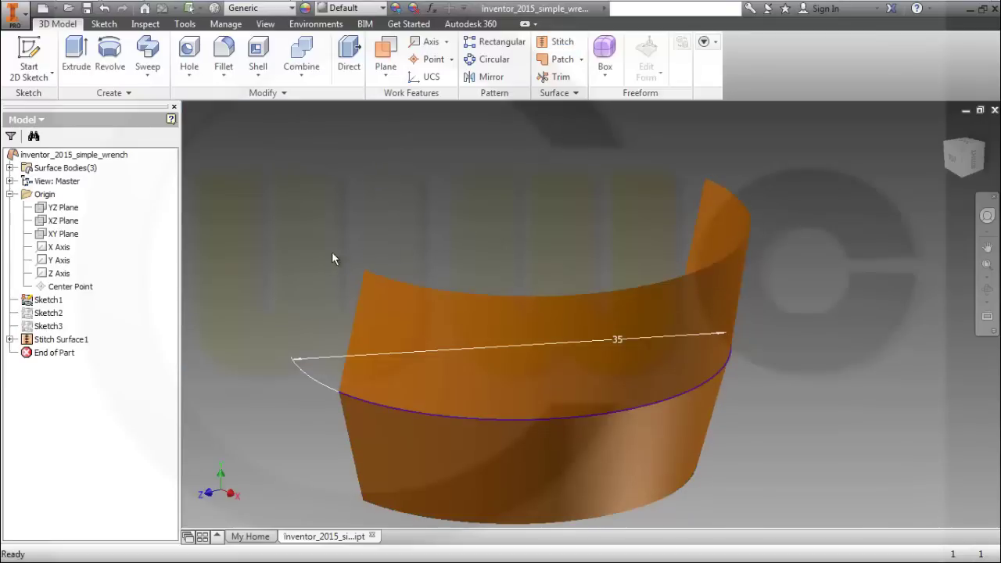
# Mirror the stitched surface feature about the YZ plane.
pyautogui.click(488, 82)
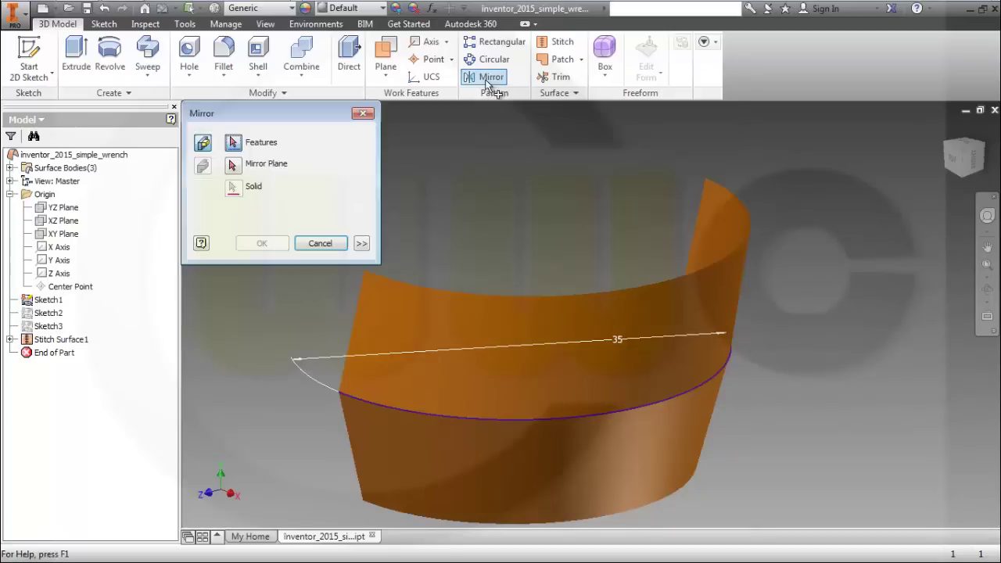
pyautogui.click(58, 339)
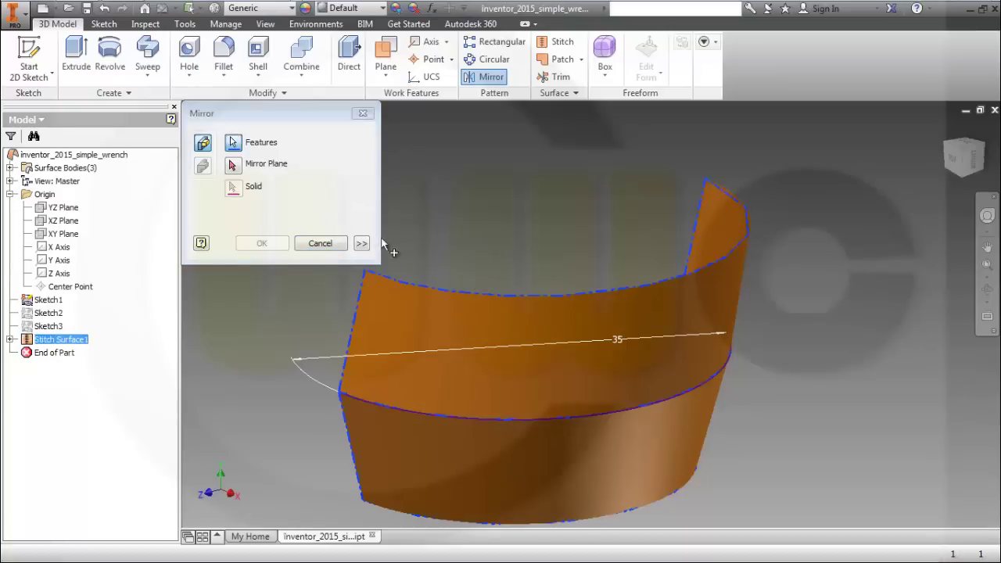
pyautogui.click(232, 165)
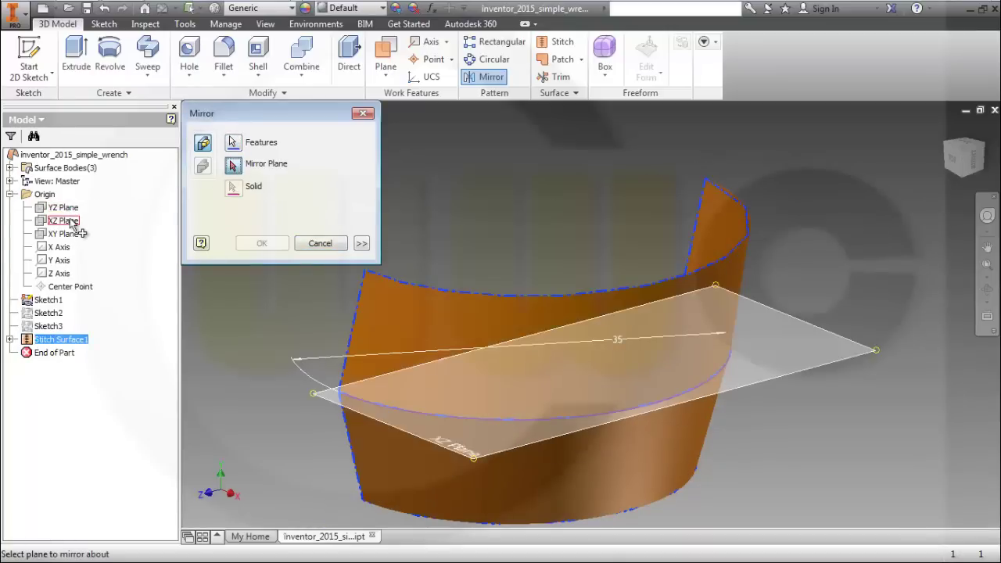
pyautogui.click(72, 210)
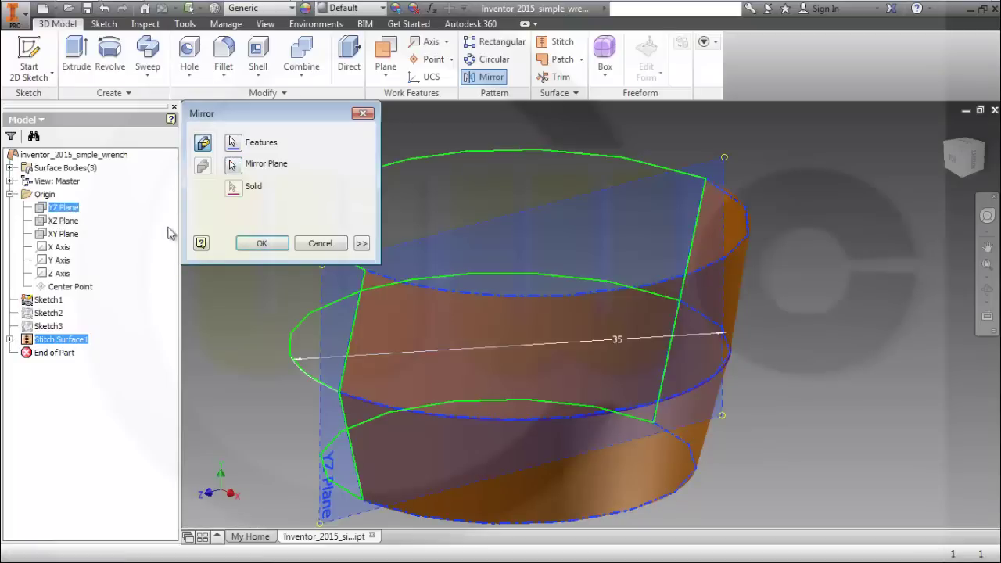
pyautogui.click(262, 244)
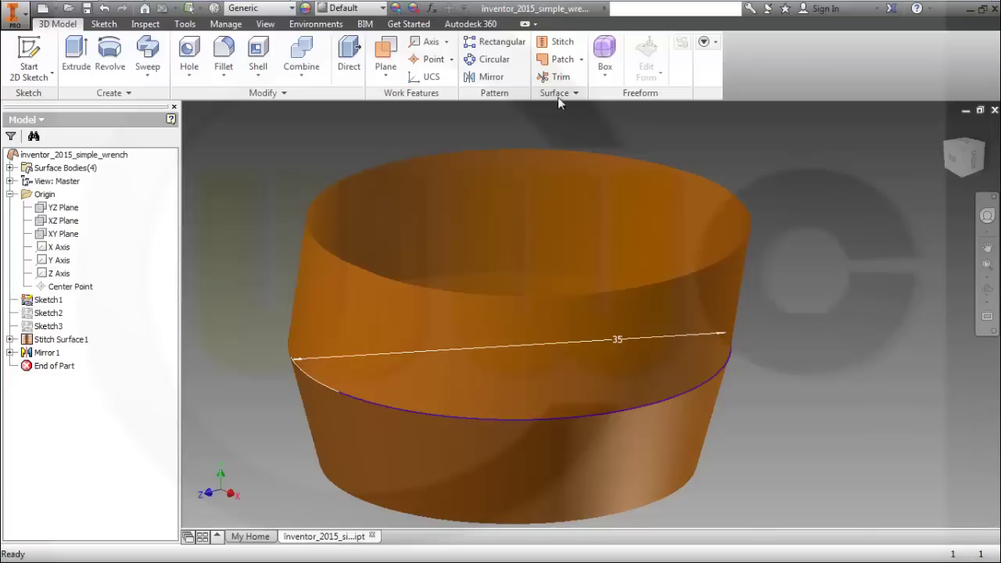
# Stitch the original stitched surface and its mirrored copy together with a maximum tolerance of 0.254 mm.
pyautogui.click(561, 44)
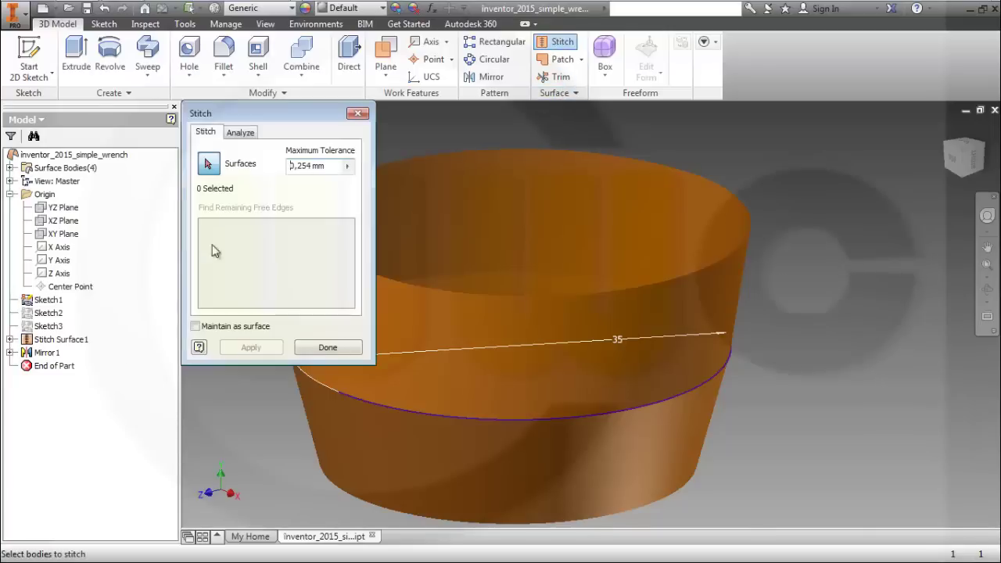
pyautogui.click(442, 380)
pyautogui.click(517, 215)
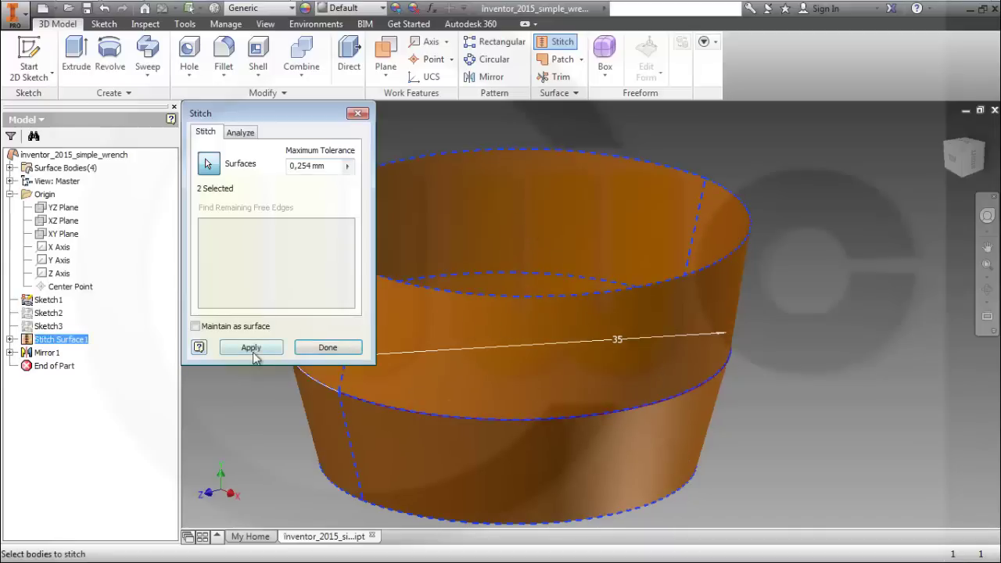
pyautogui.click(252, 348)
pyautogui.click(328, 348)
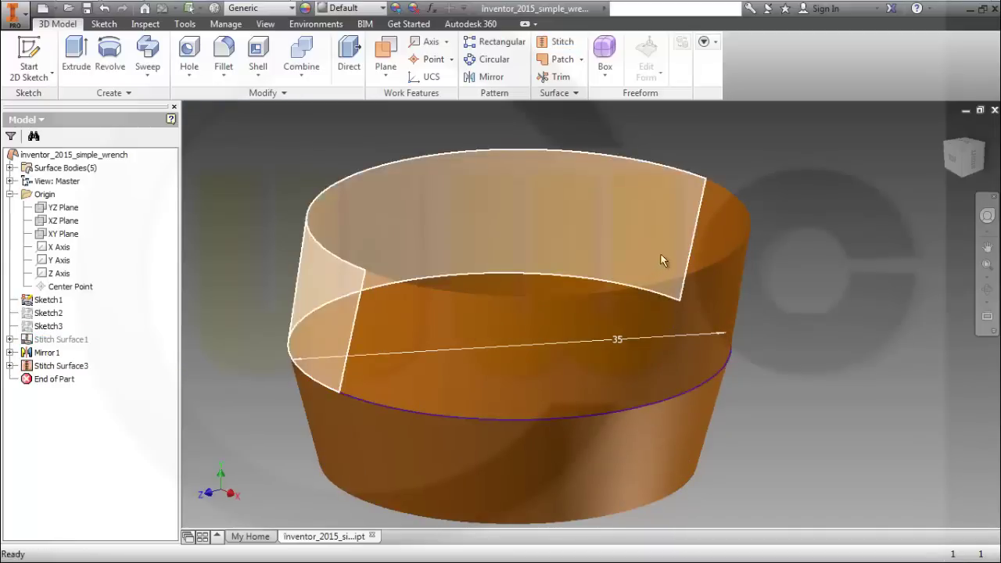
# Hide Sketch1 and start a new sketch on the YZ plane with the graphics sliced.
pyautogui.rightClick(49, 301)
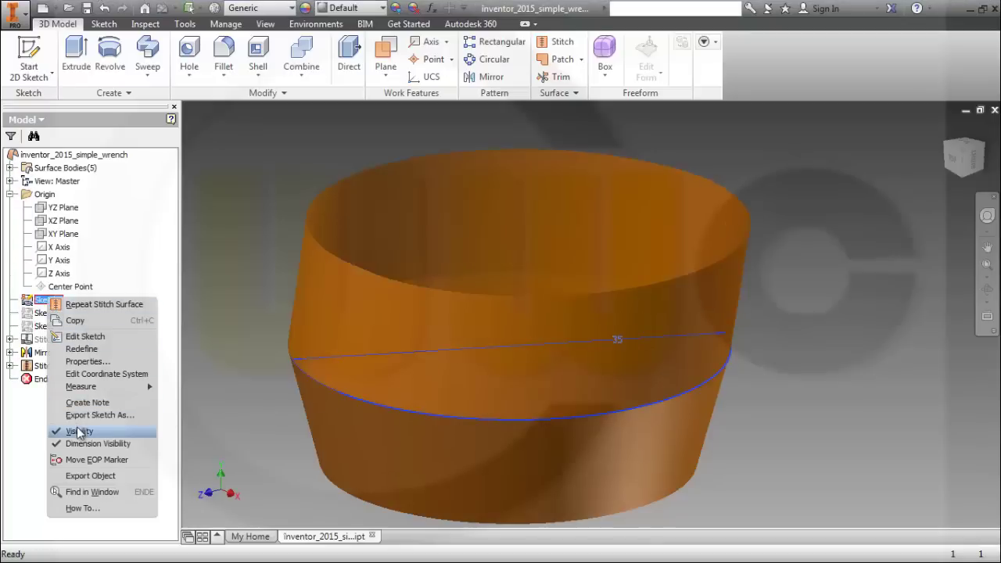
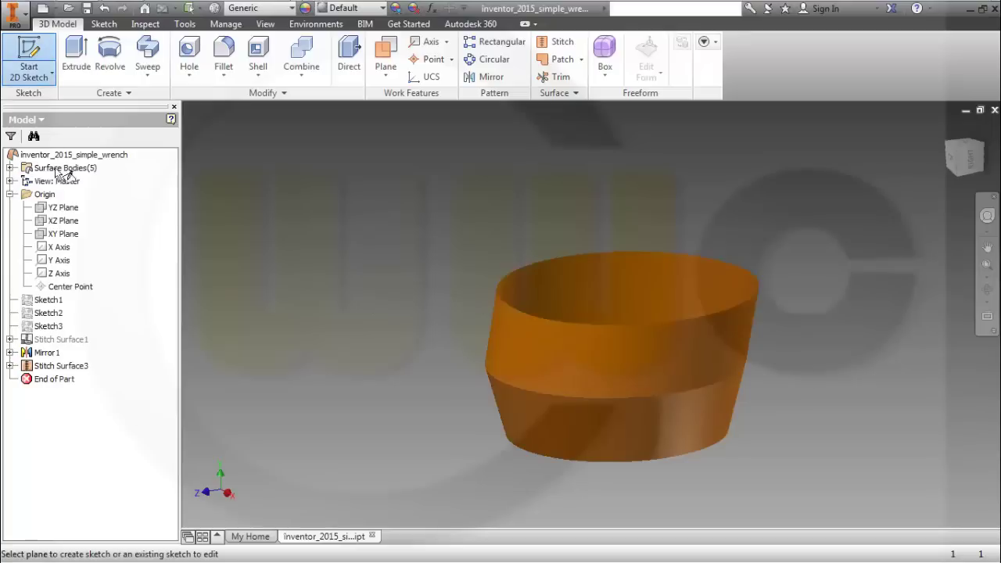
pyautogui.click(63, 209)
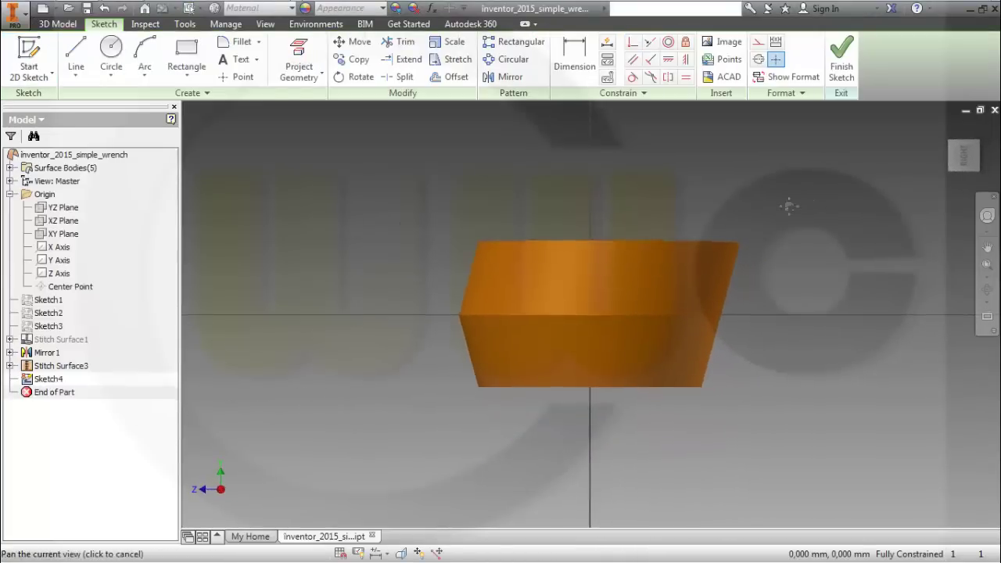
pyautogui.click(401, 552)
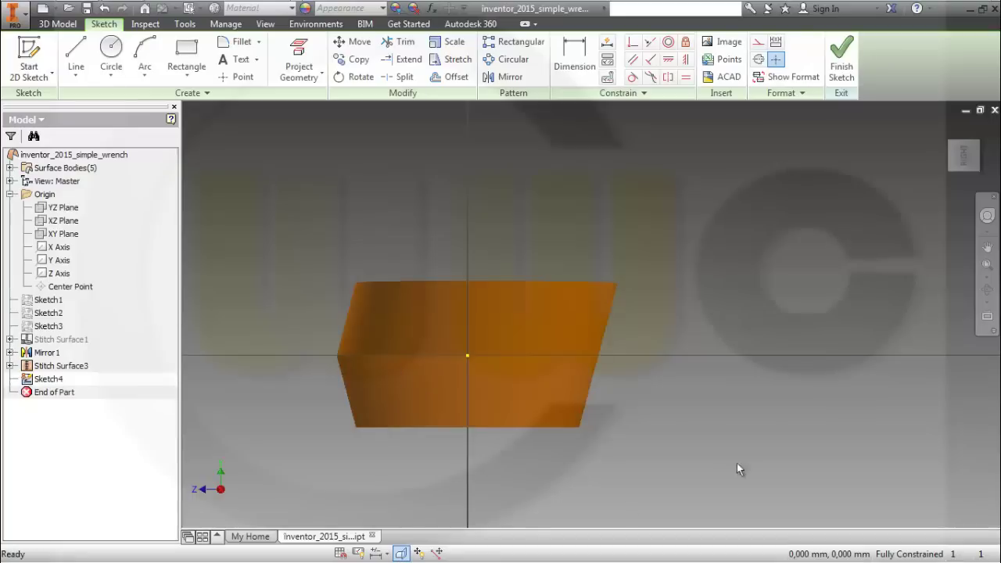
pyautogui.moveTo(763, 295); pyautogui.dragTo(721, 300)
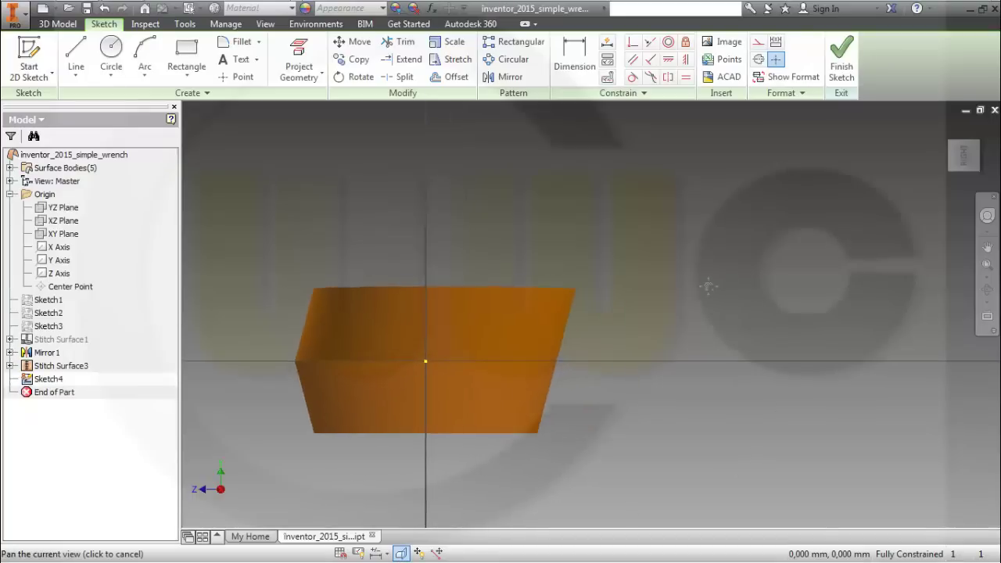
# Sketch a stepped chain of five connected lines from below the ring, alternating three mutually parallel lines with two parallel slanted lines.
pyautogui.click(78, 56)
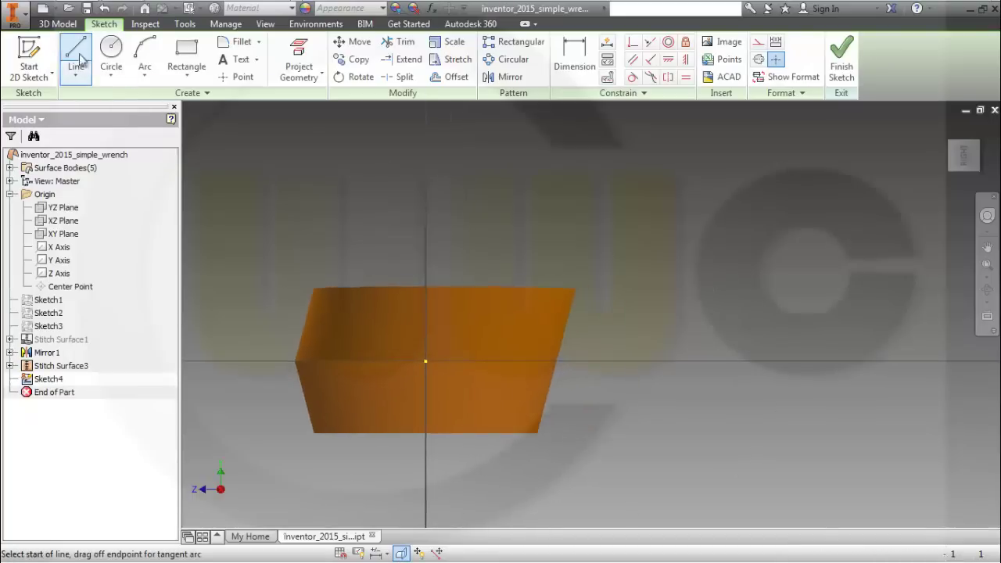
pyautogui.click(444, 470)
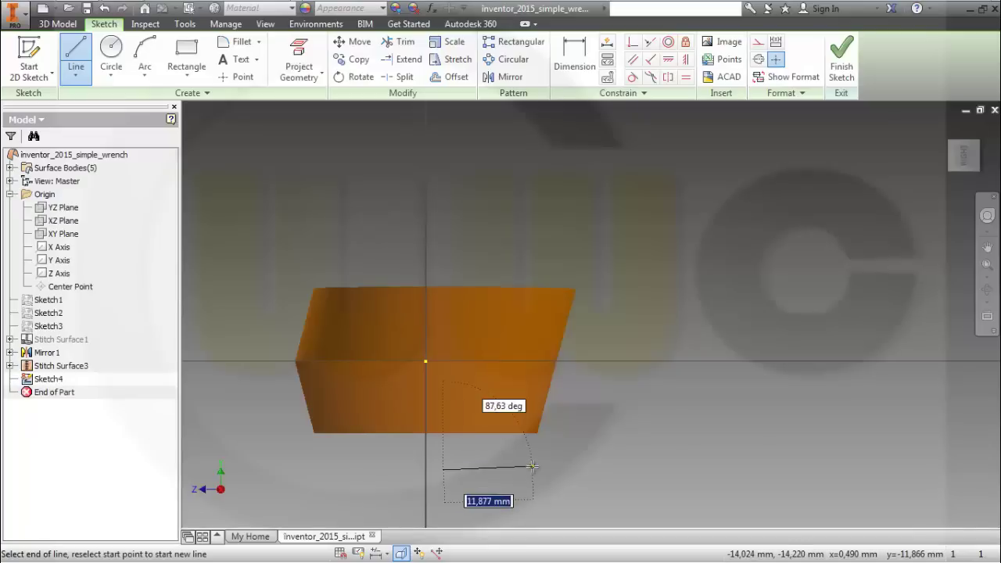
pyautogui.click(578, 469)
pyautogui.click(661, 252)
pyautogui.click(902, 254)
pyautogui.moveTo(889, 261); pyautogui.dragTo(696, 294, button='middle')
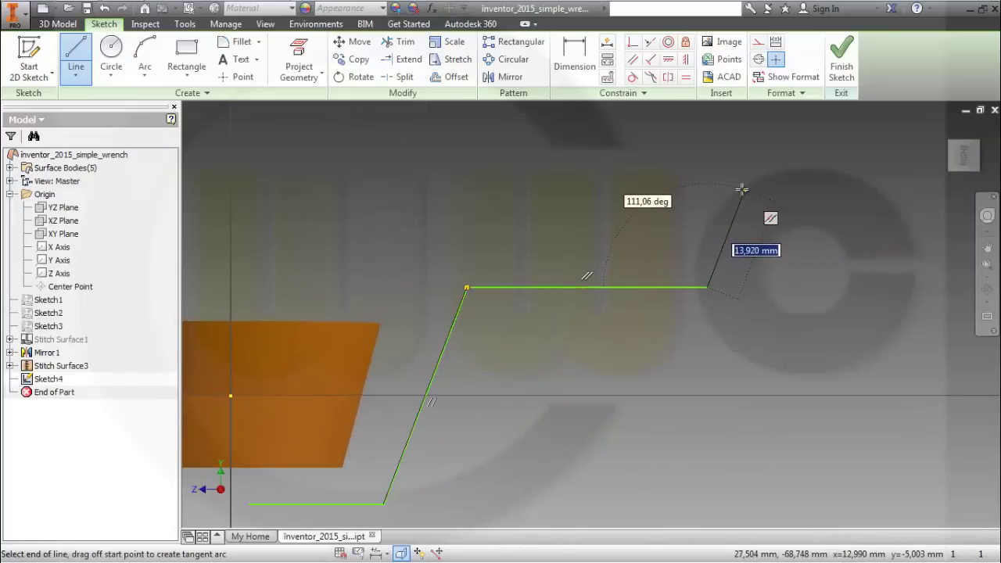
pyautogui.click(742, 189)
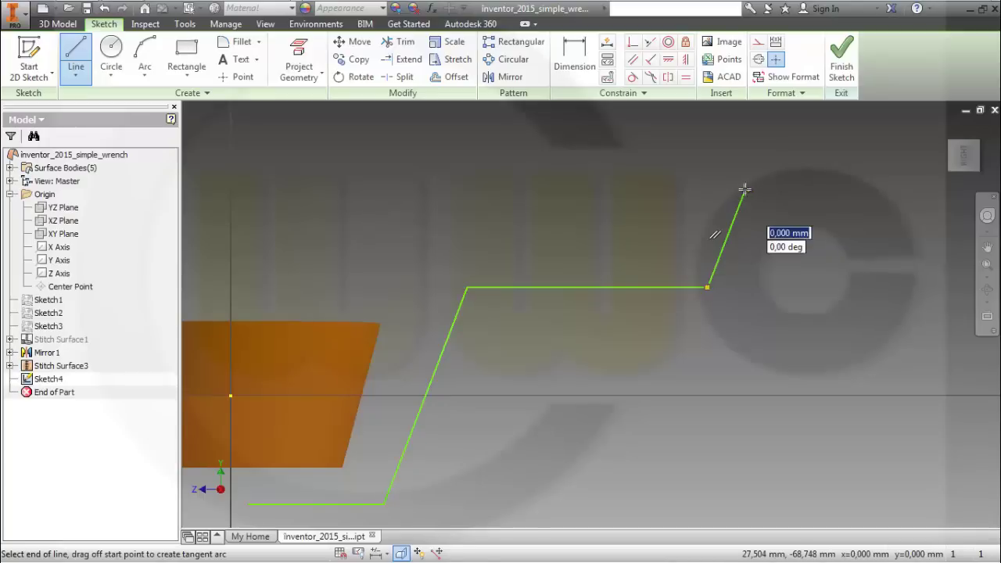
pyautogui.click(892, 191)
pyautogui.press('Escape')
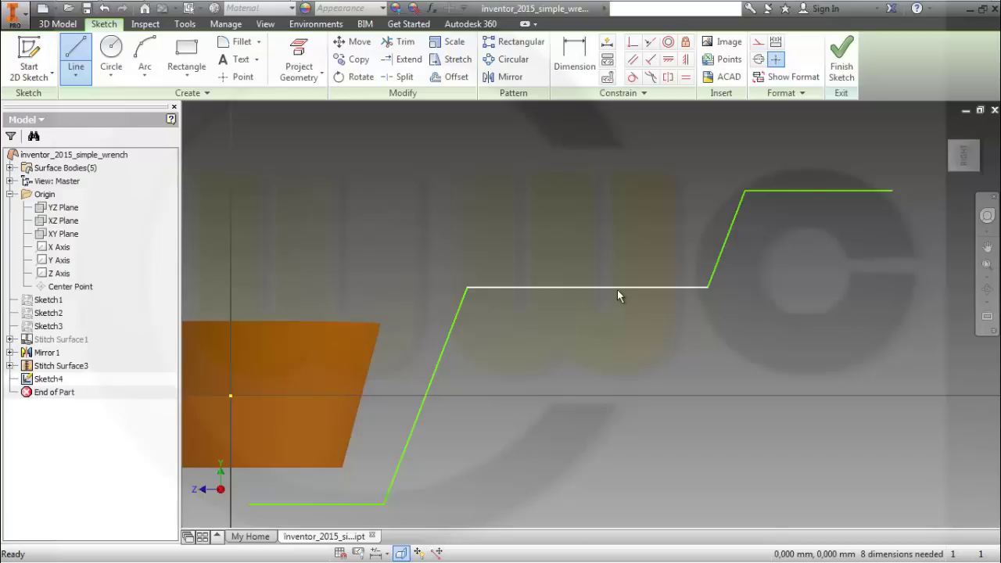
# Remove the parallel constraint from the middle line of the stepped profile.
pyautogui.hotkey('shift', 'p')
pyautogui.click(589, 287)
pyautogui.scroll(3, 603, 320)
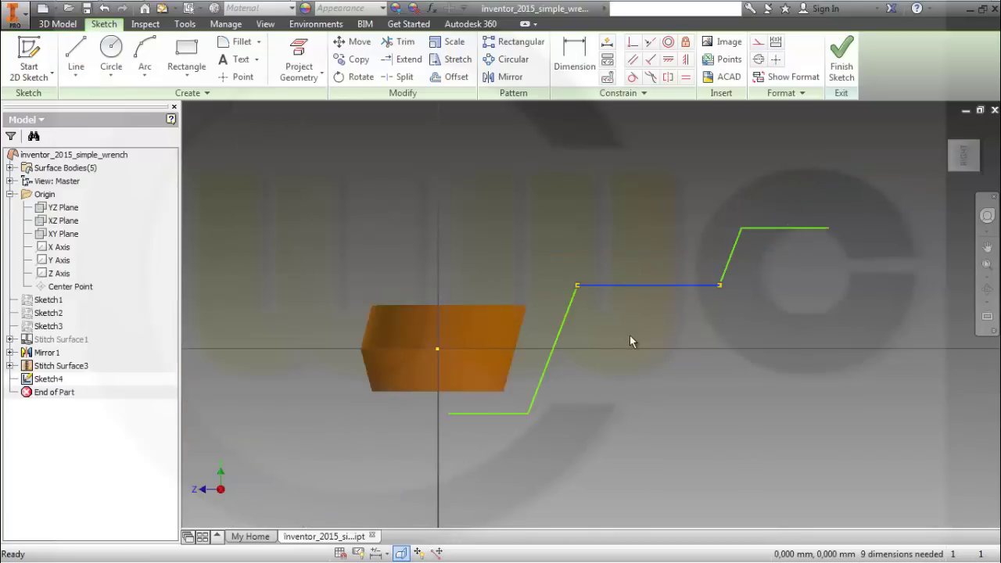
pyautogui.click(382, 137)
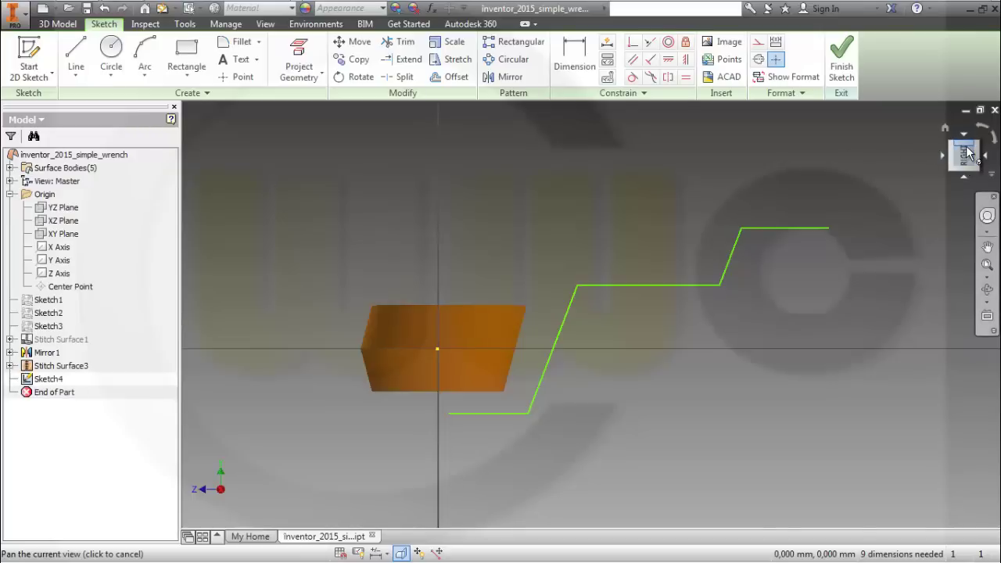
# Align the free endpoint of the lowest line with the origin point using a Horizontal constraint.
pyautogui.click(671, 62)
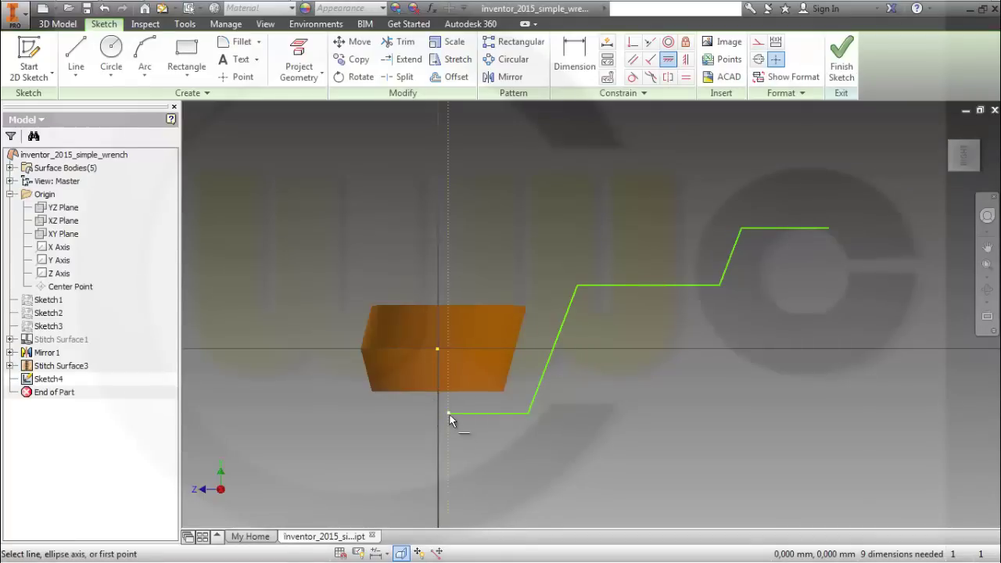
pyautogui.click(449, 414)
pyautogui.click(437, 350)
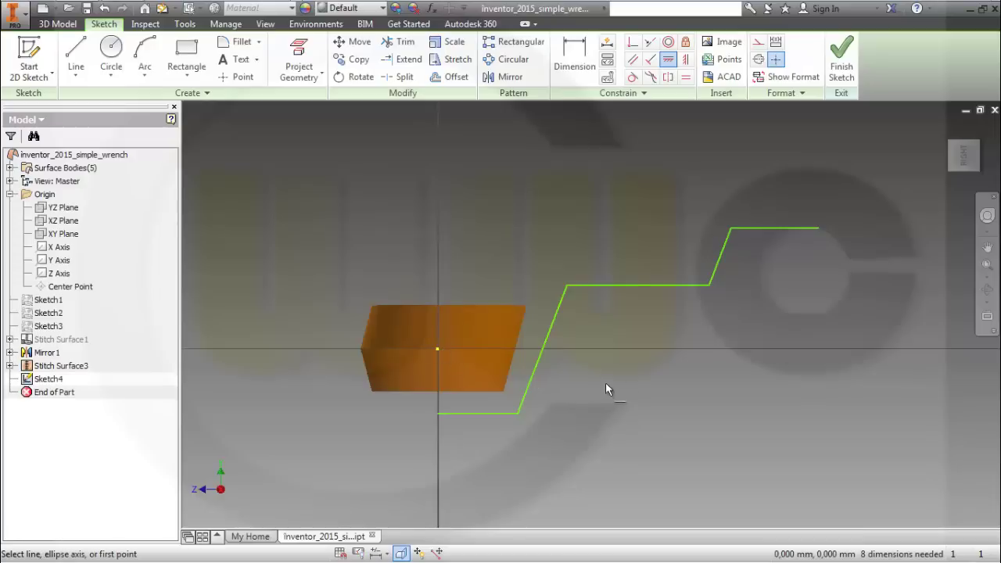
# Dimension the distance between the origin point and the lowest line to 7 mm.
pyautogui.click(574, 56)
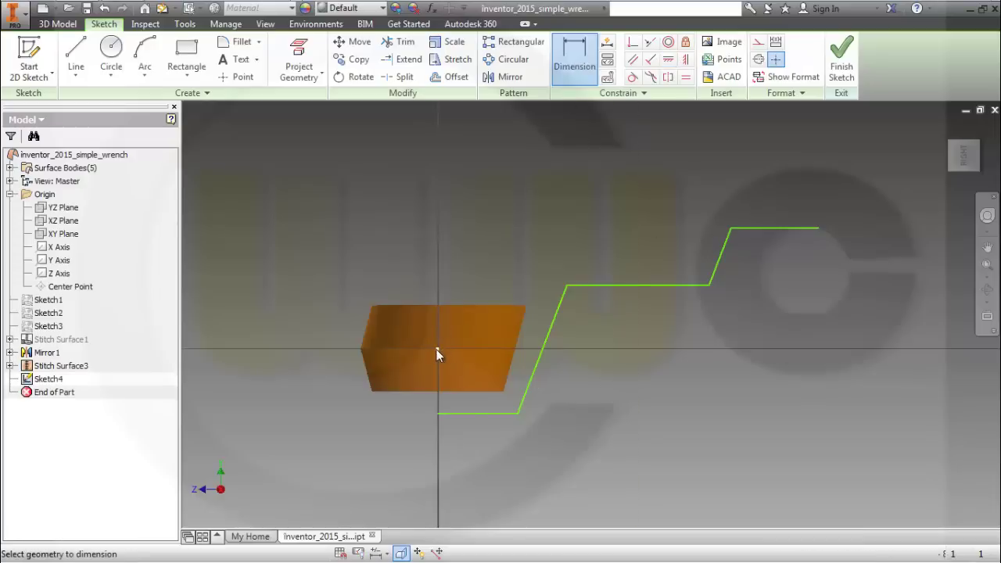
pyautogui.click(463, 420)
pyautogui.click(337, 383)
pyautogui.write('7')
pyautogui.press('Return')
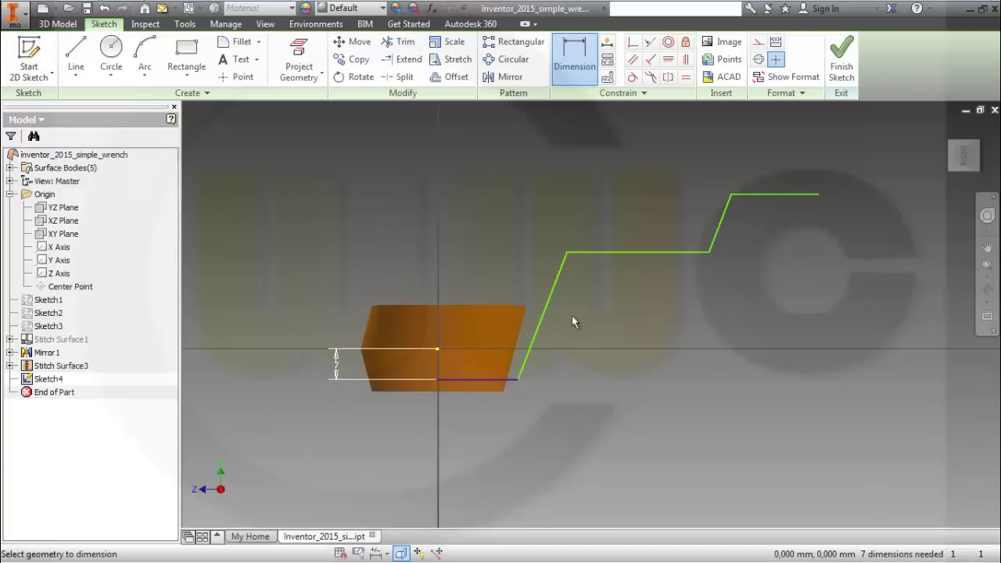
# Dimension the height from the lowest line to the start of the middle line to 33.5 mm.
pyautogui.click(505, 384)
pyautogui.click(626, 252)
pyautogui.click(629, 343)
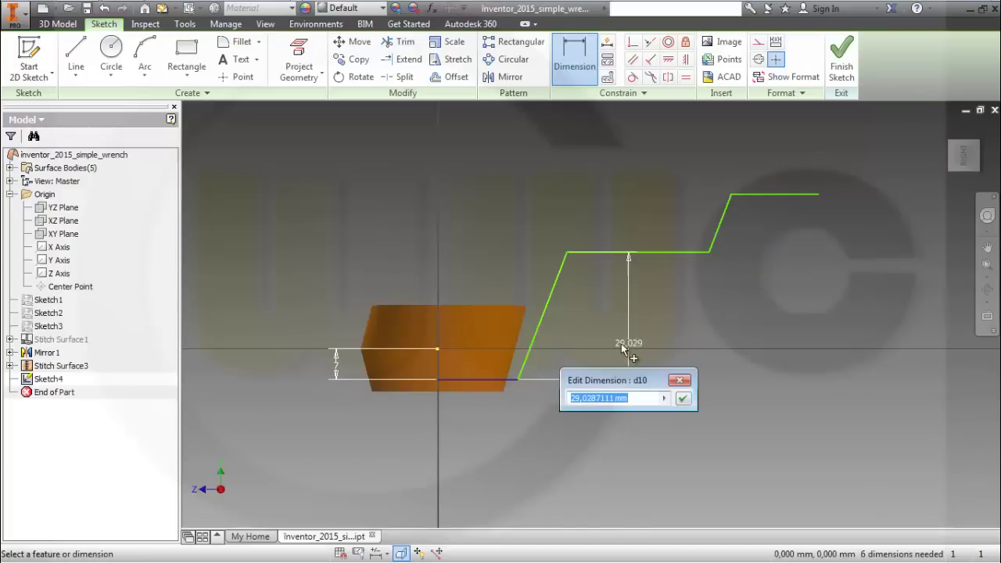
pyautogui.write('33,5')
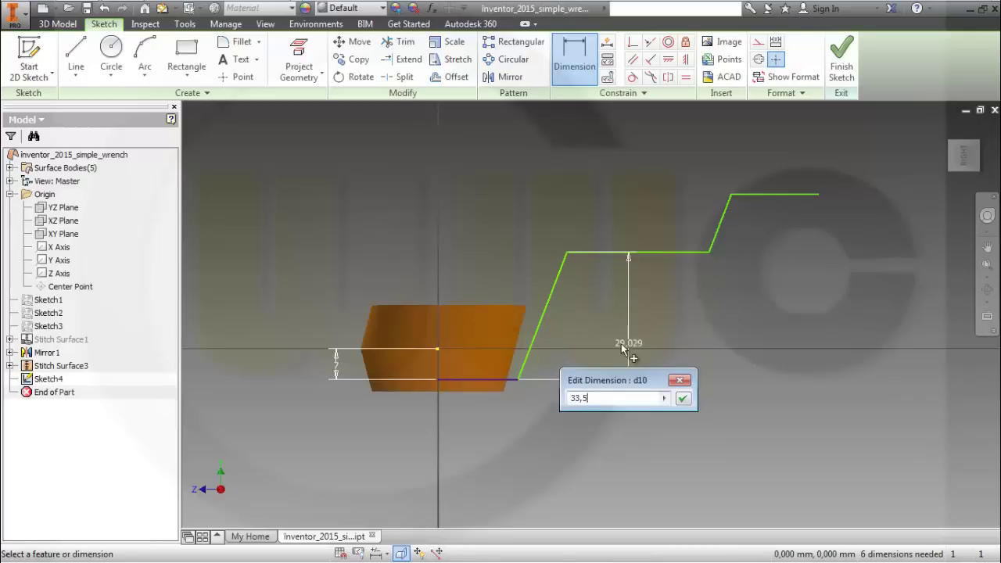
pyautogui.press('Return')
# Set the angle between the lowest line and the first slanted line to 75 degrees.
pyautogui.click(510, 380)
pyautogui.click(540, 313)
pyautogui.click(593, 333)
pyautogui.write('7')
pyautogui.press('Return')
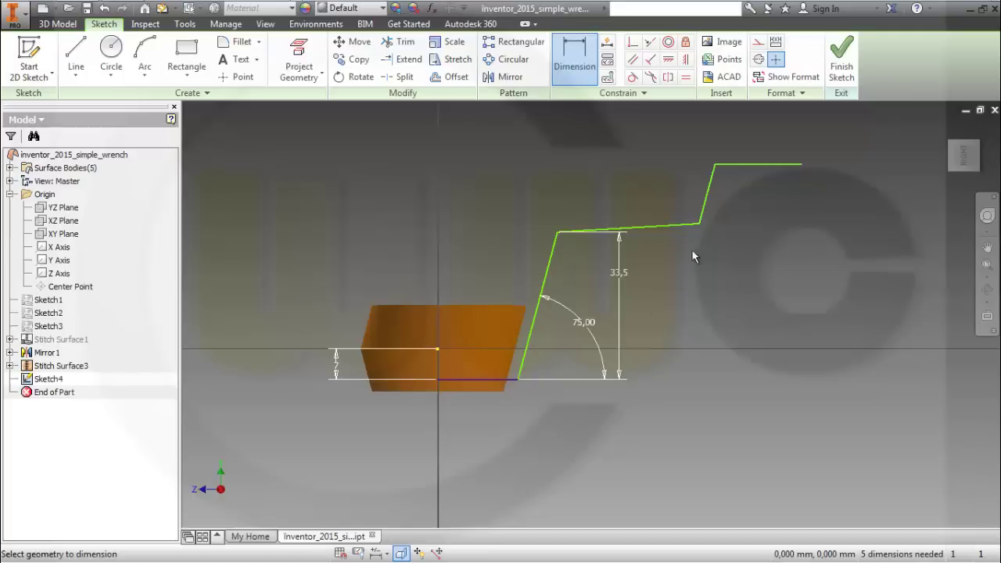
# Set the angle between the middle line and the lowest line to 5 degrees.
pyautogui.click(660, 230)
pyautogui.click(494, 380)
pyautogui.click(671, 291)
pyautogui.write('5')
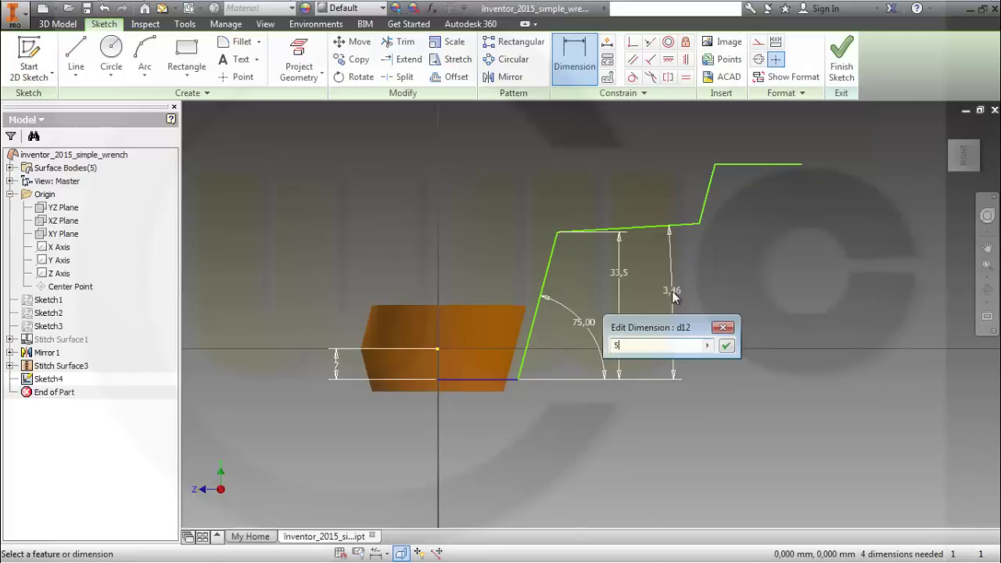
pyautogui.press('Return')
# Dimension the height from the middle line's outer endpoint to the uppermost line to 33.5 mm.
pyautogui.click(699, 220)
pyautogui.click(747, 161)
pyautogui.click(781, 176)
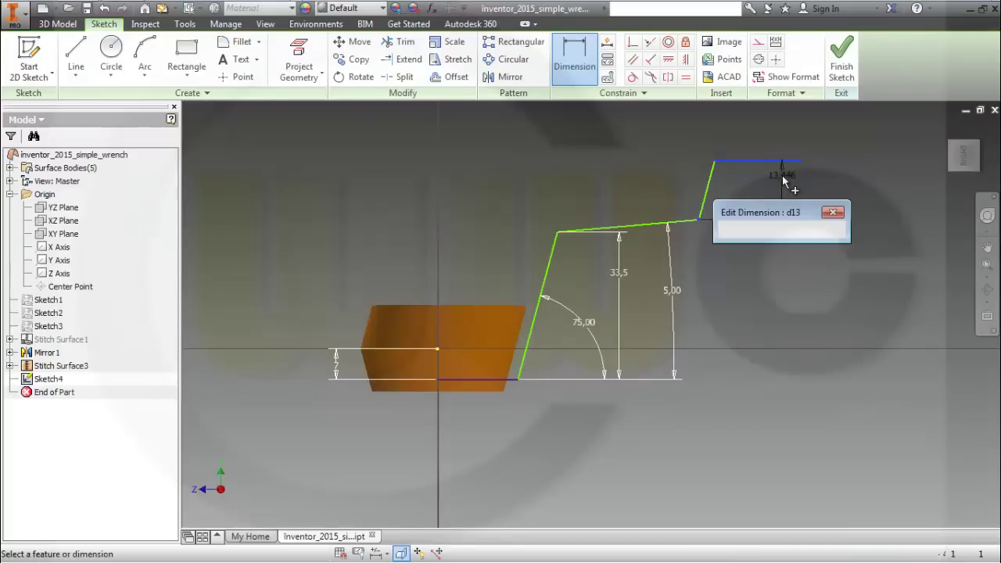
pyautogui.write('33')
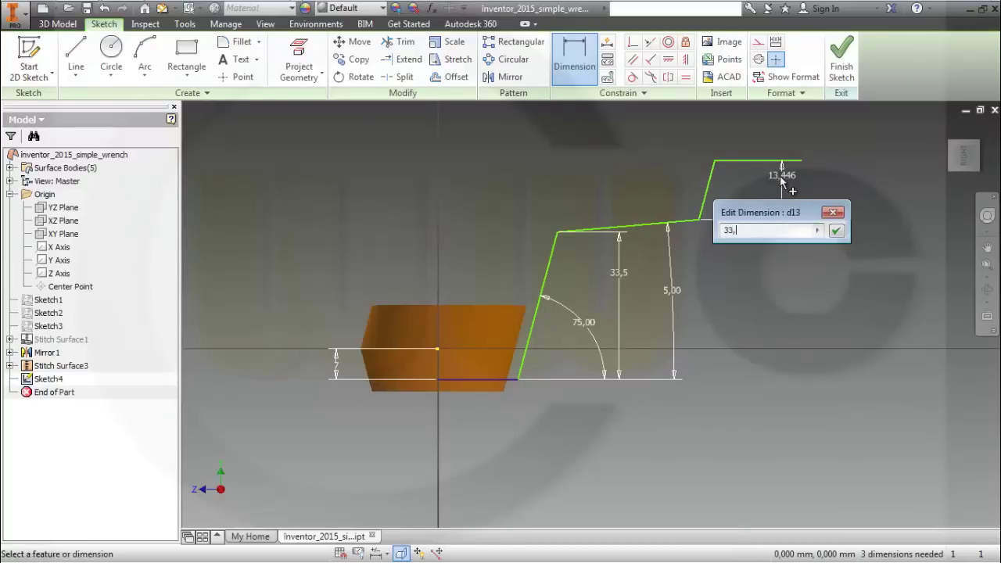
pyautogui.write(',5')
pyautogui.press('Return')
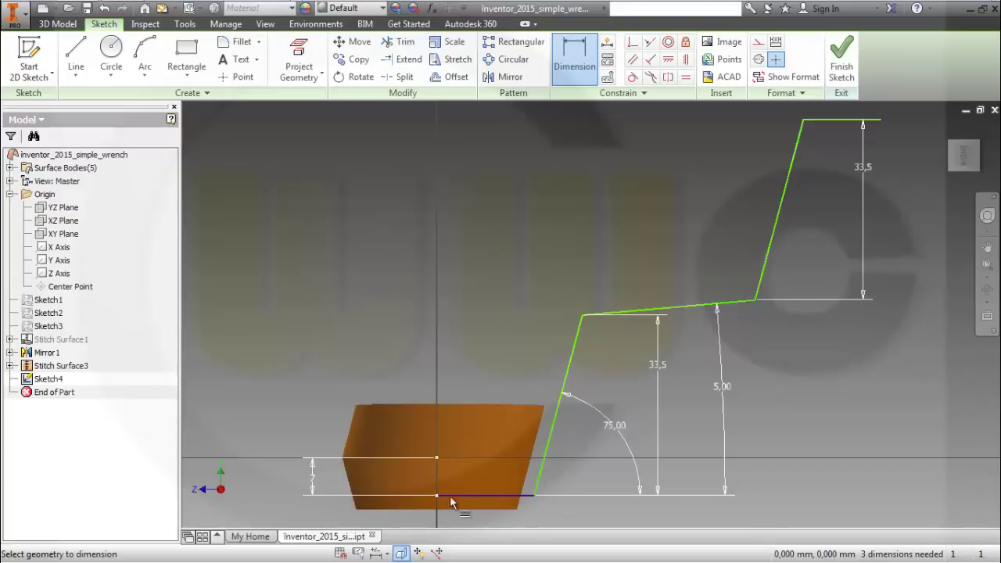
# Set the length of the uppermost line to 20 mm.
pyautogui.click(840, 122)
pyautogui.click(837, 173)
pyautogui.write('2')
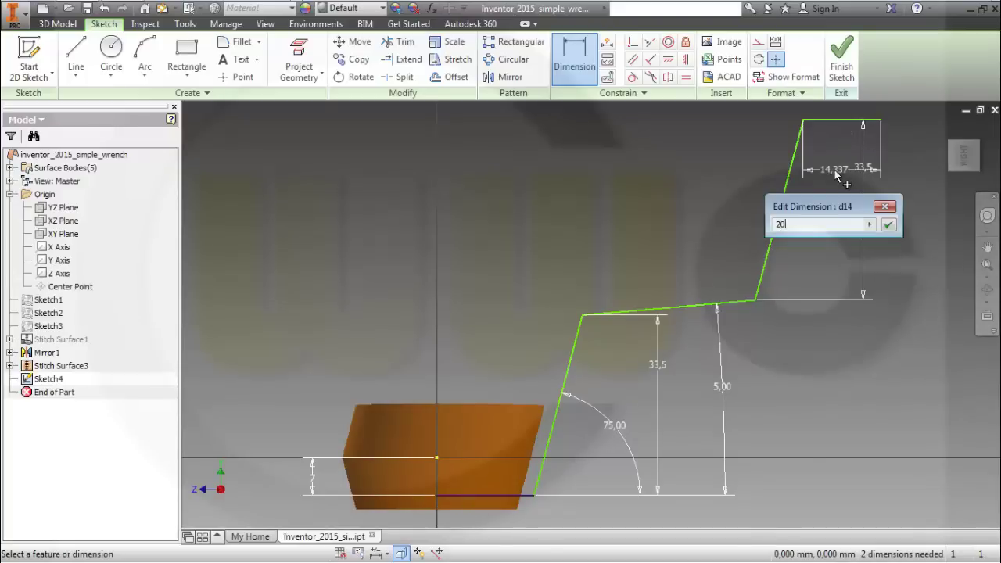
pyautogui.write('0')
pyautogui.press('Return')
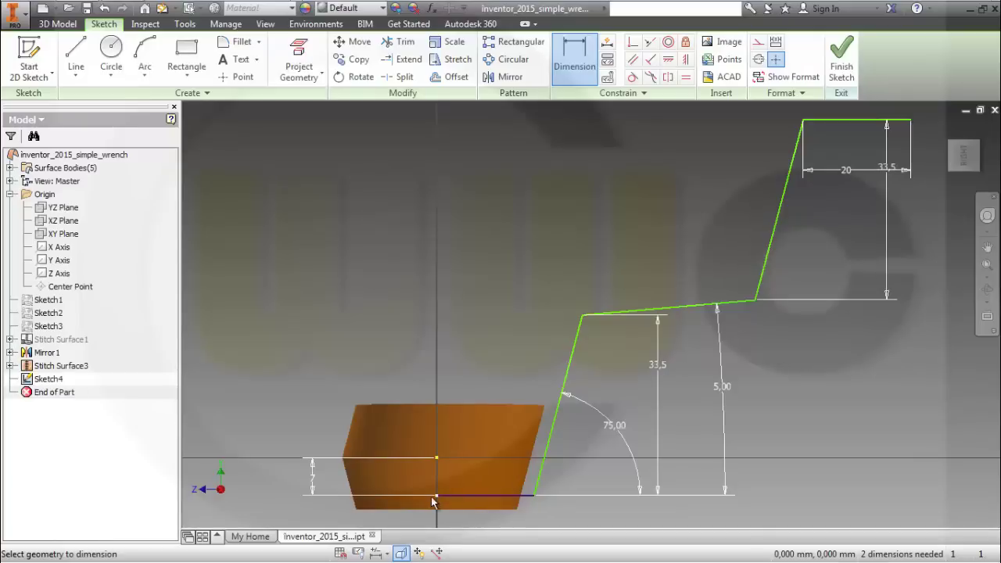
# Dimension the overall distance between the profile's two free endpoints with the expression 325-17,5-20.
pyautogui.click(911, 121)
pyautogui.scroll(2, 708, 416)
pyautogui.scroll(-5, 707, 416)
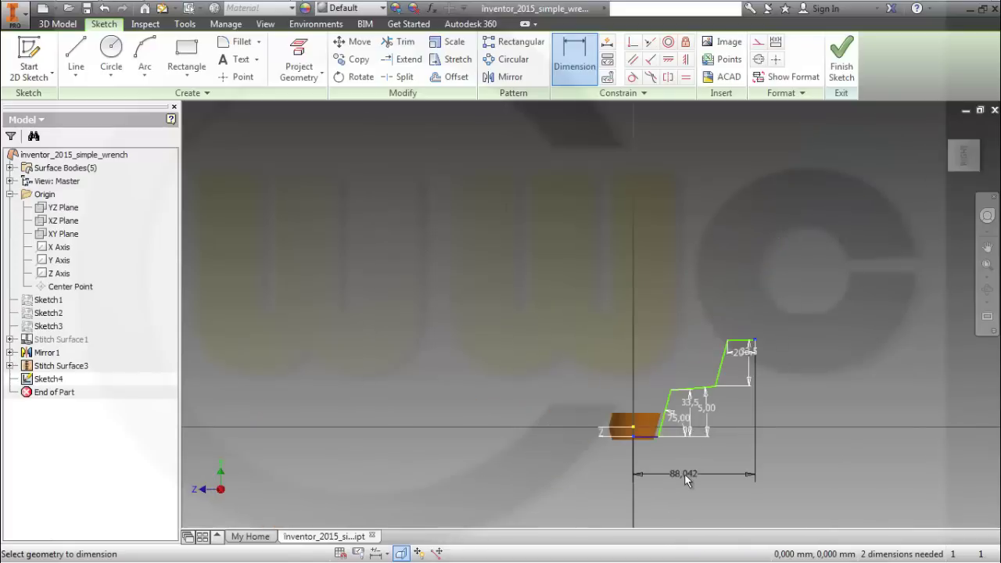
pyautogui.click(685, 283)
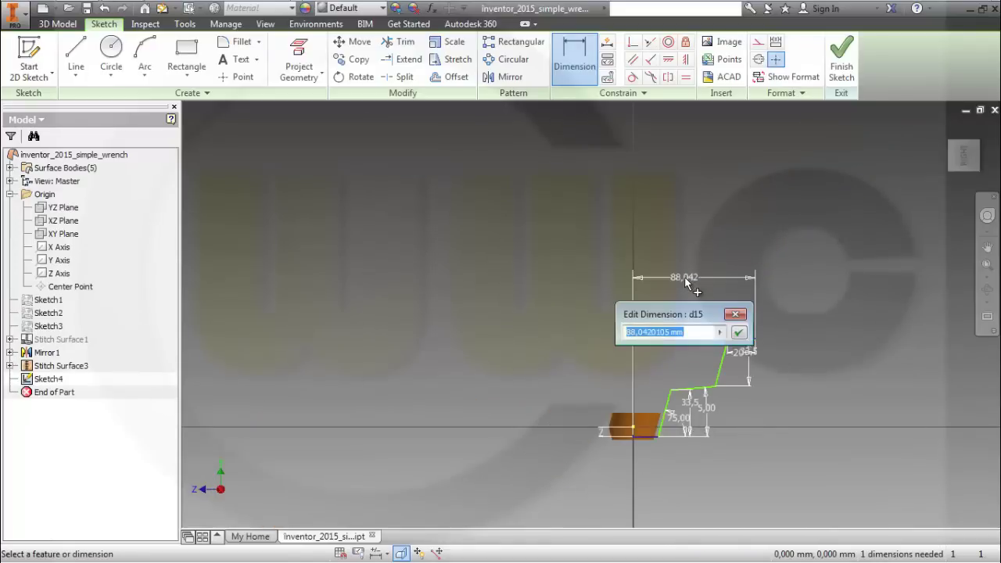
pyautogui.write('325-17,')
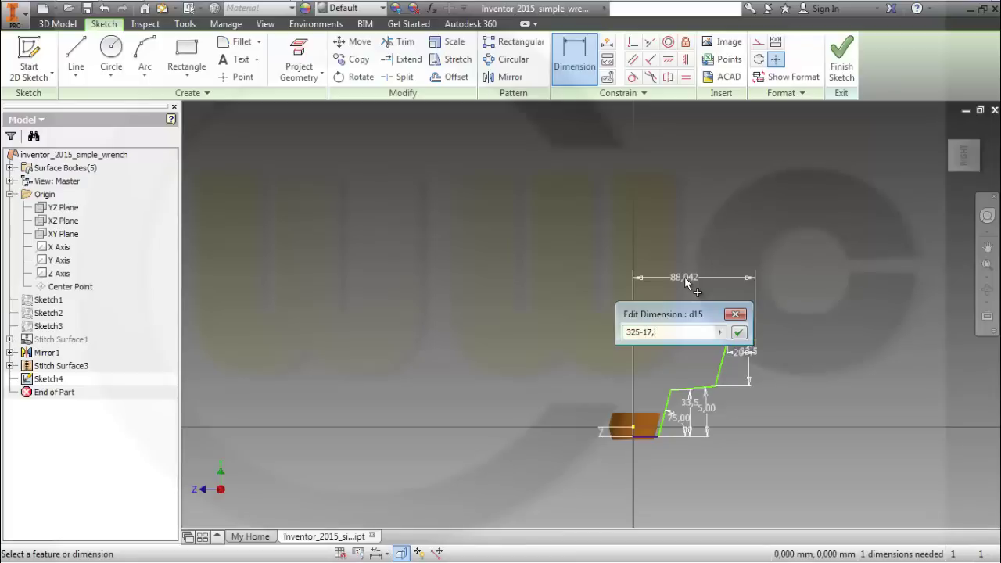
pyautogui.write('5-20')
pyautogui.press('Return')
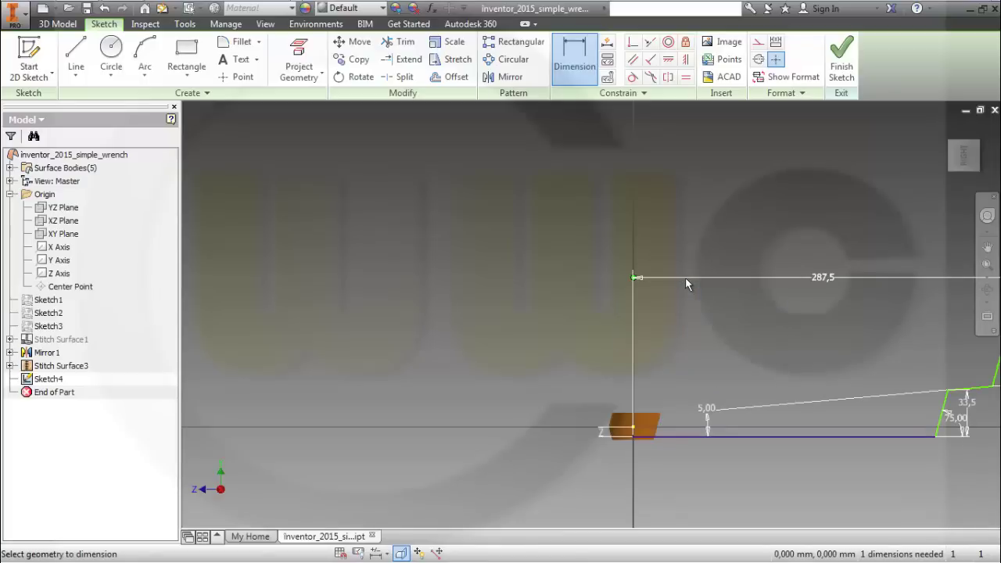
# Place a sketch point on the steep line nearest the ring and constrain it level with the sketch origin.
pyautogui.scroll(-2, 743, 319)
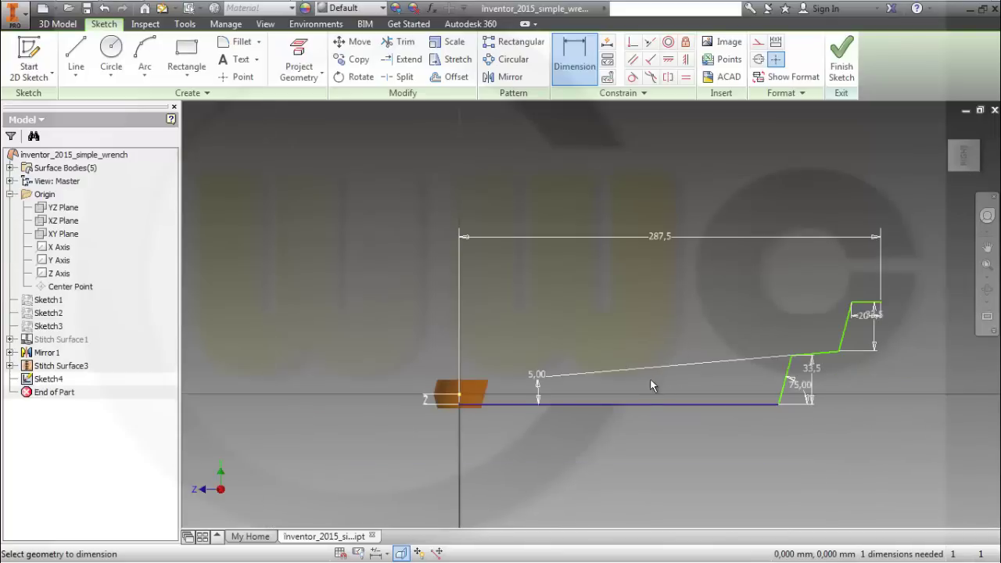
pyautogui.scroll(3, 651, 386)
pyautogui.scroll(-4, 652, 384)
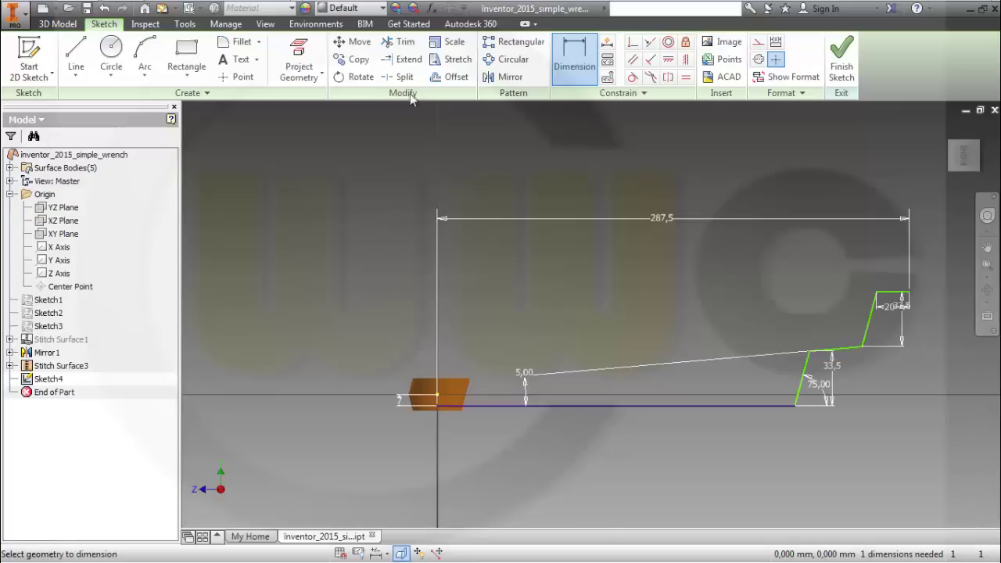
pyautogui.click(236, 77)
pyautogui.click(799, 384)
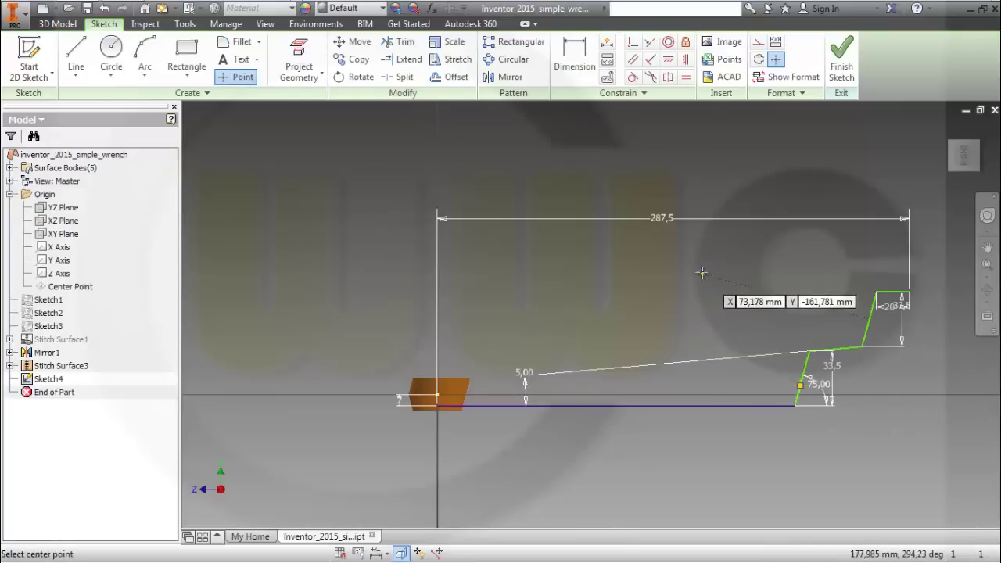
pyautogui.press('Escape')
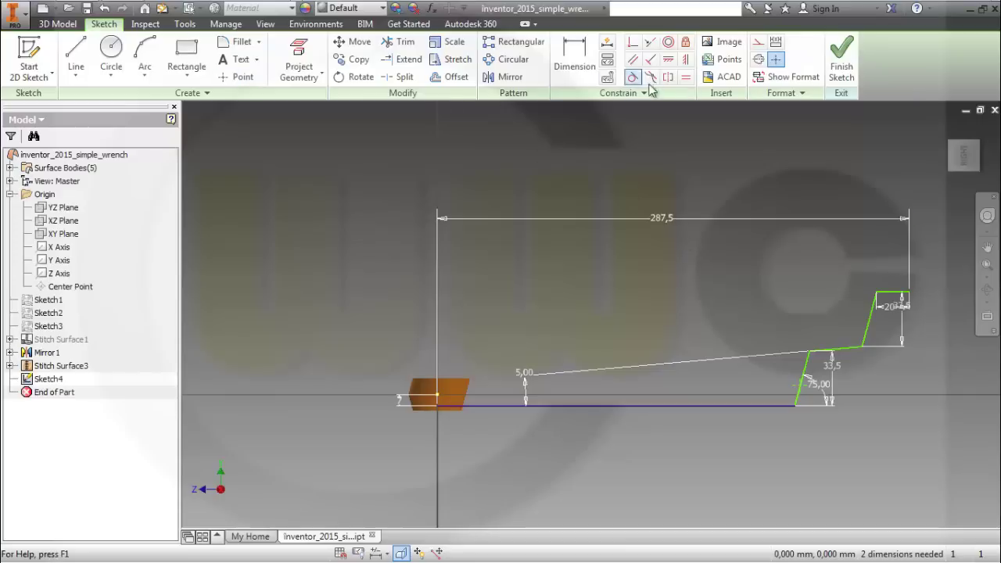
pyautogui.click(686, 60)
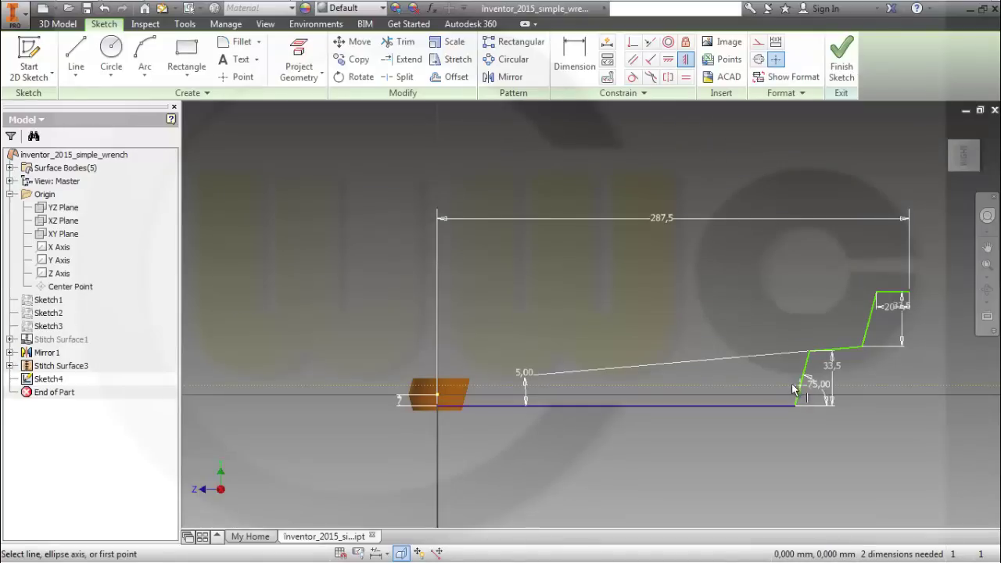
pyautogui.click(439, 399)
# Dimension the distance from the origin to the point on the steep line to 17,5 mm.
pyautogui.press('d')
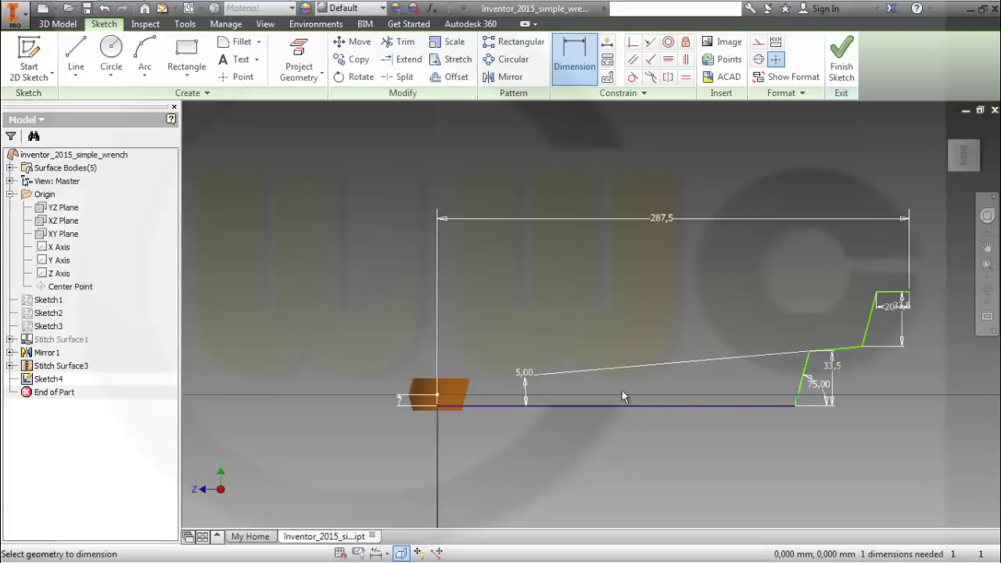
pyautogui.click(440, 403)
pyautogui.click(501, 312)
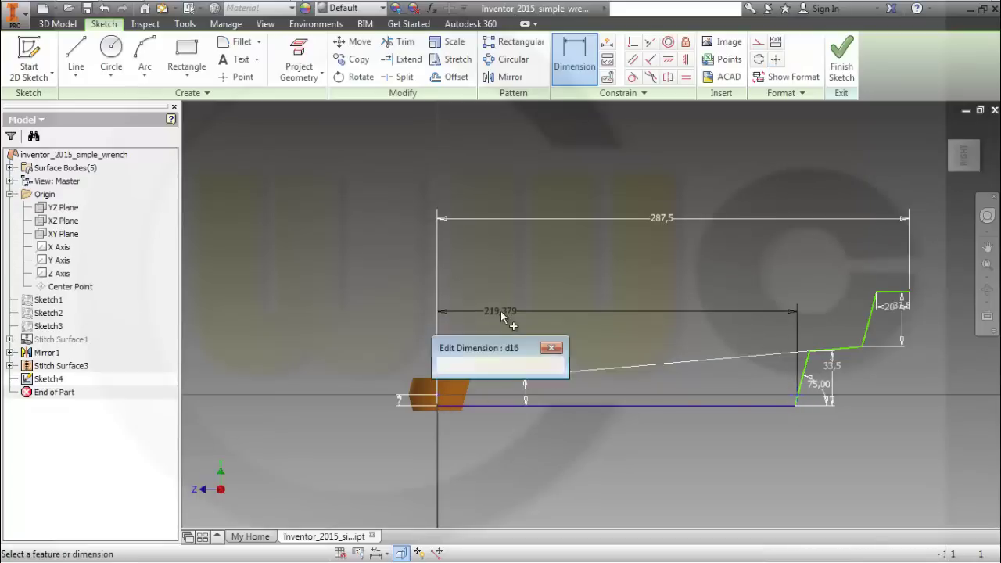
pyautogui.write('17,5')
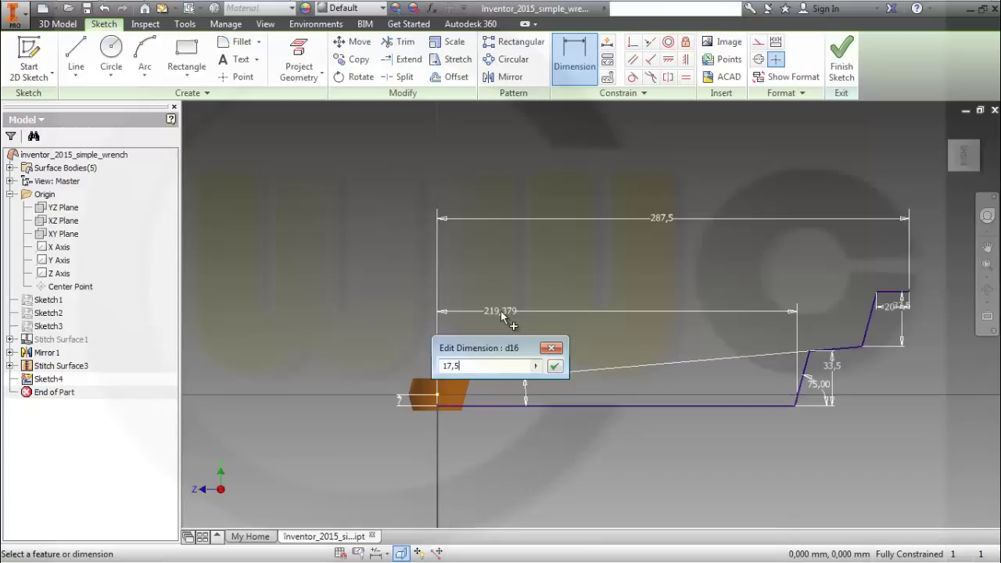
pyautogui.press('Return')
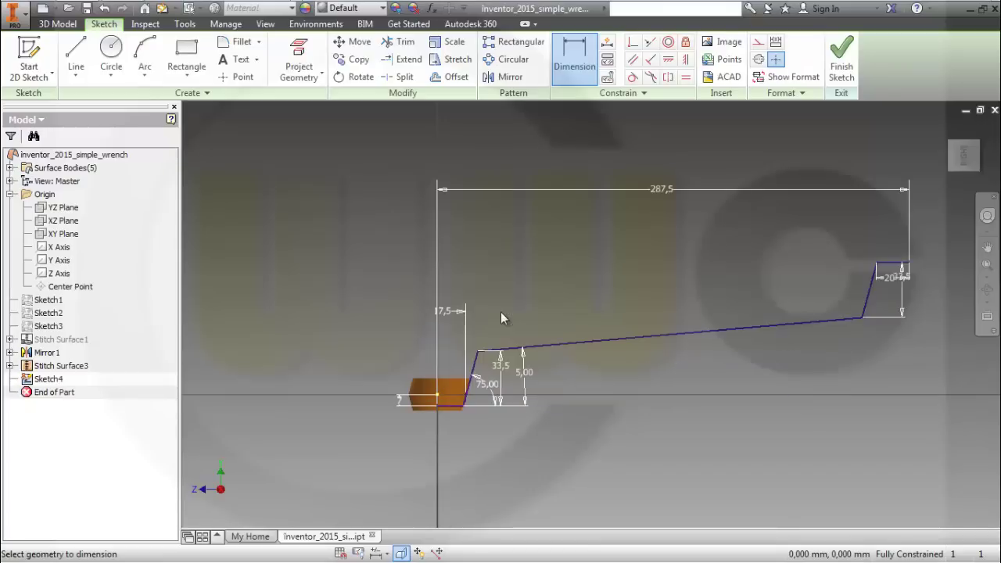
# Fillet the two profile corners near the ring, 1 mm at the lower corner and 12,5 mm at the upper one.
pyautogui.scroll(3, 554, 393)
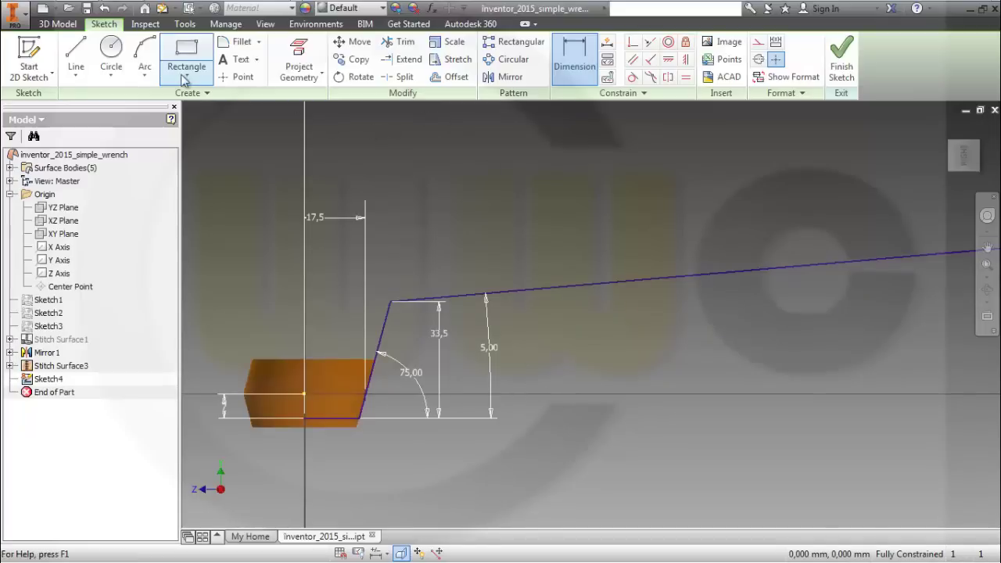
pyautogui.click(237, 42)
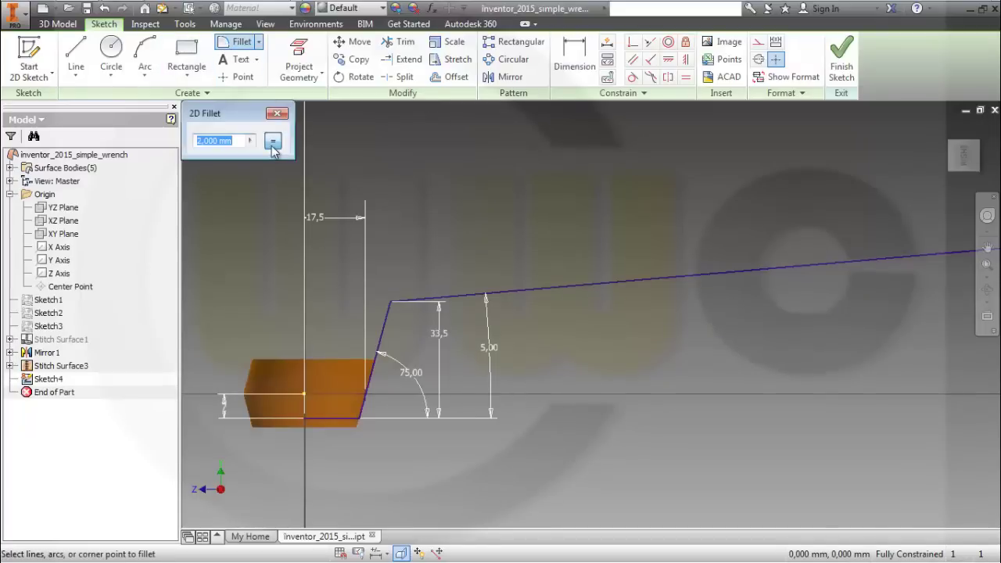
pyautogui.moveTo(239, 140); pyautogui.dragTo(195, 141)
pyautogui.write('1')
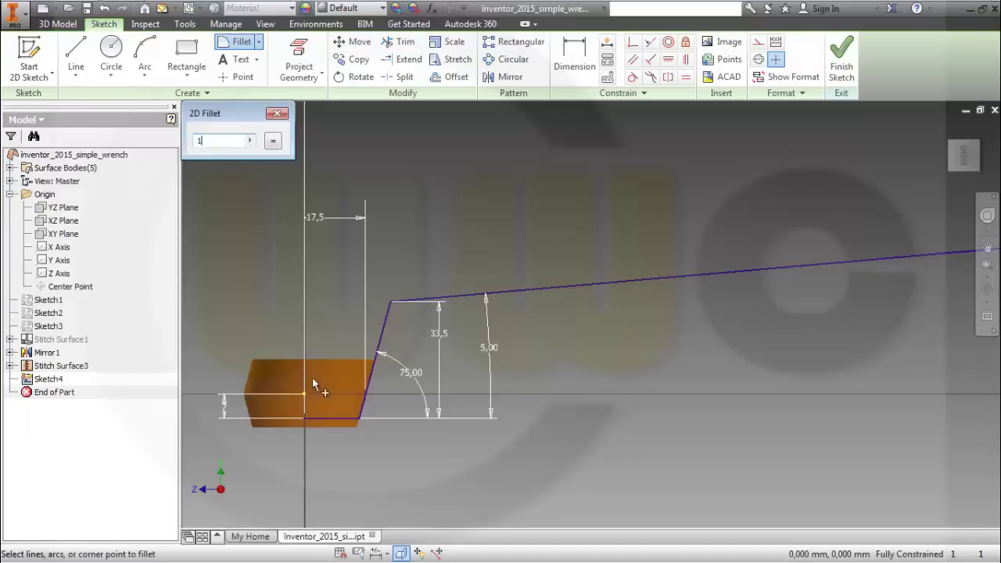
pyautogui.click(340, 420)
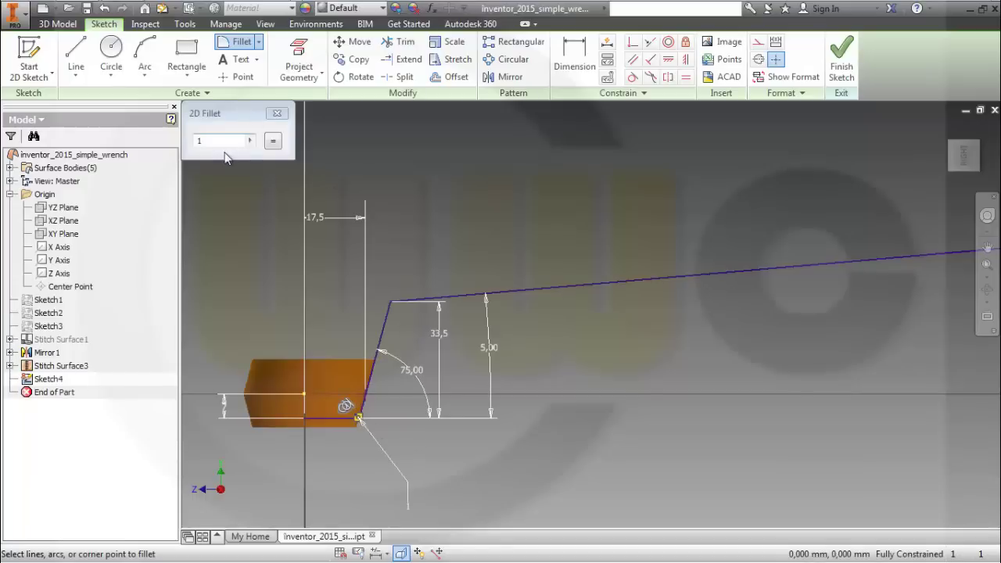
pyautogui.moveTo(225, 141); pyautogui.dragTo(173, 139)
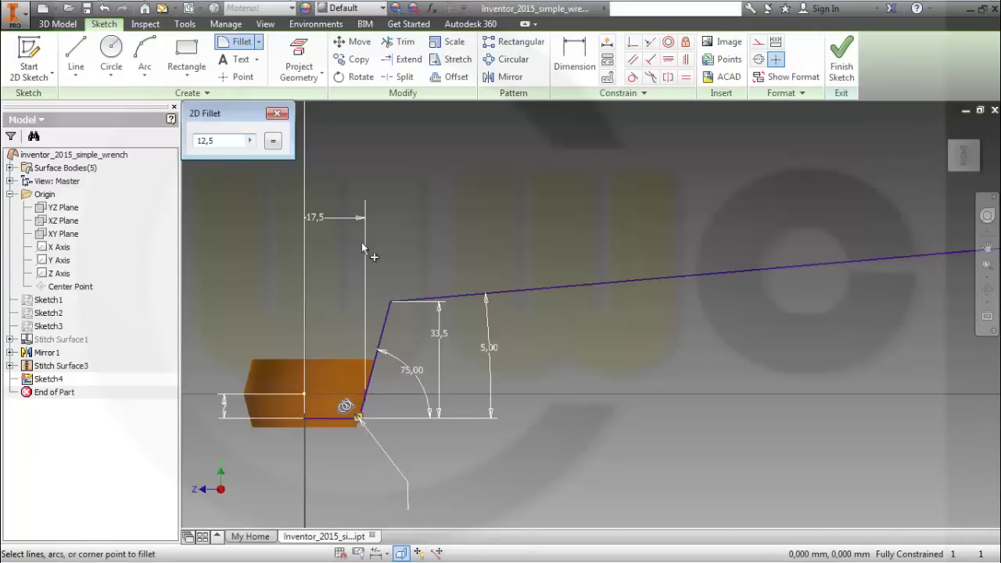
pyautogui.click(417, 301)
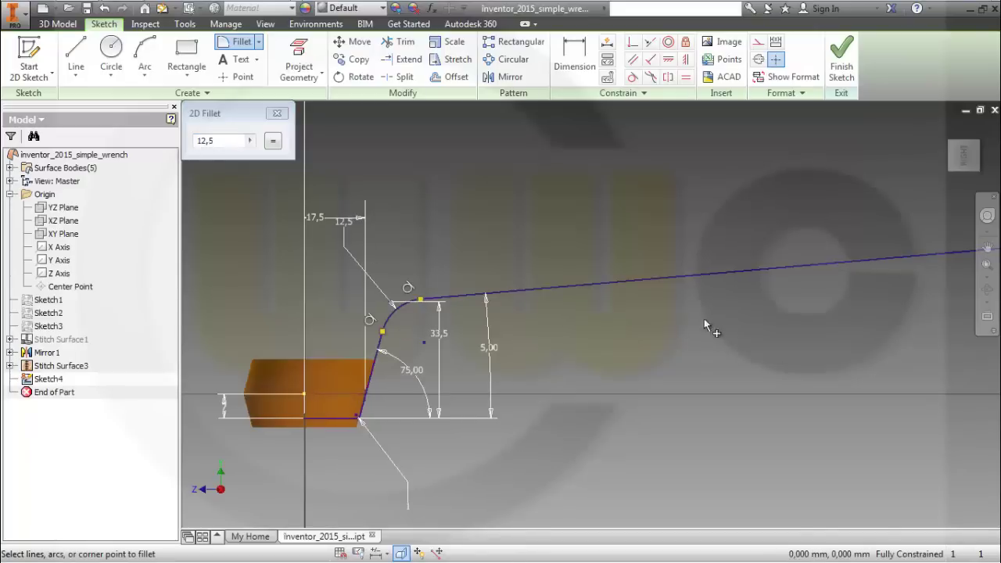
# Fillet the lower corner at the far end of the handle profile with a radius of 18 mm.
pyautogui.scroll(3, 724, 382)
pyautogui.moveTo(747, 410); pyautogui.dragTo(407, 406, button='middle')
pyautogui.moveTo(624, 348); pyautogui.dragTo(646, 371, button='middle')
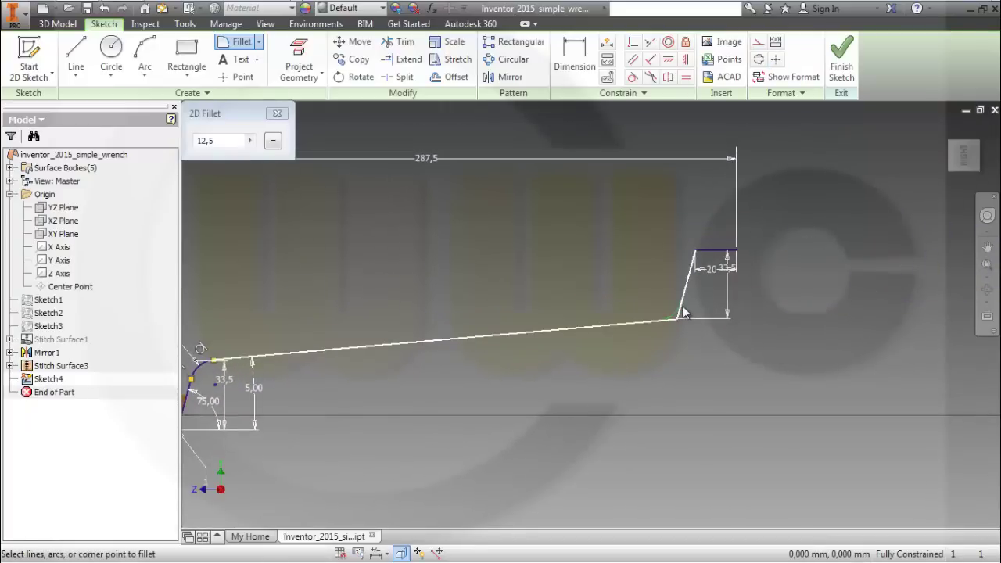
pyautogui.click(234, 140)
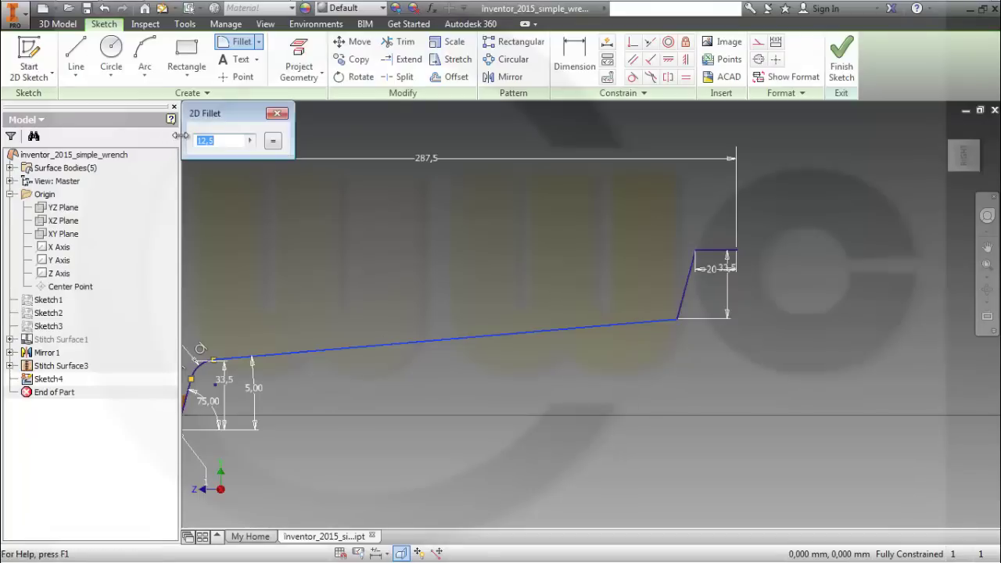
pyautogui.write('1')
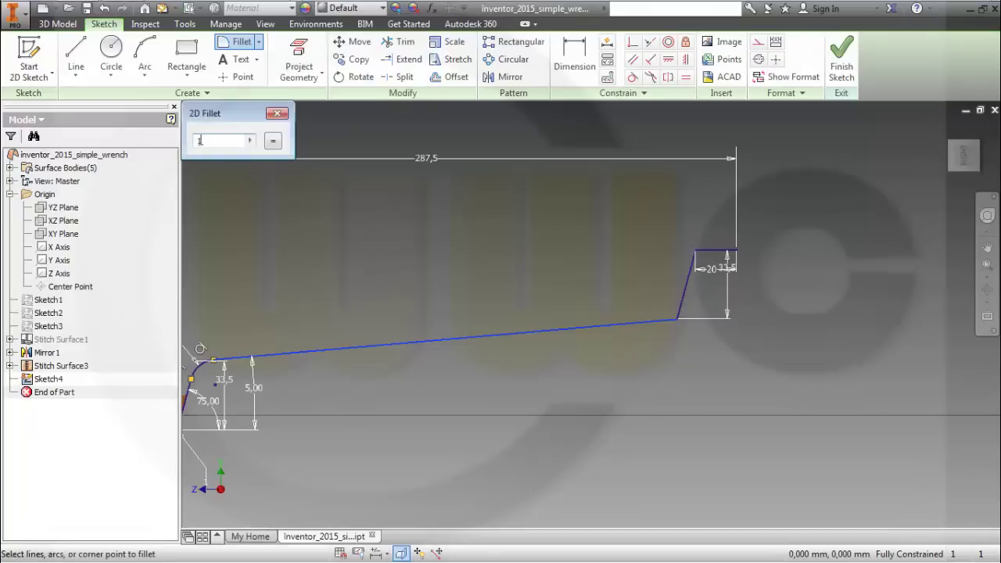
pyautogui.write('8')
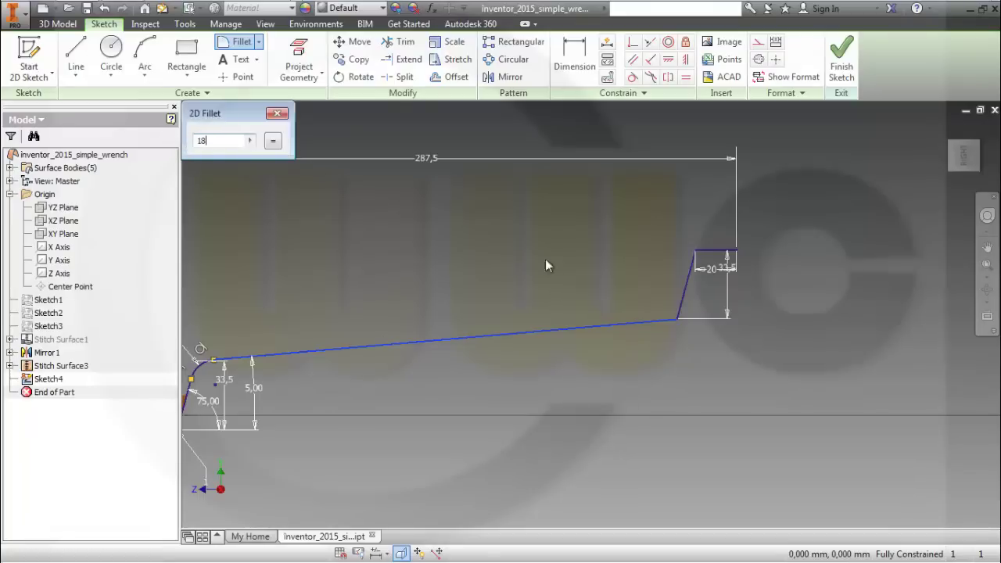
pyautogui.click(683, 316)
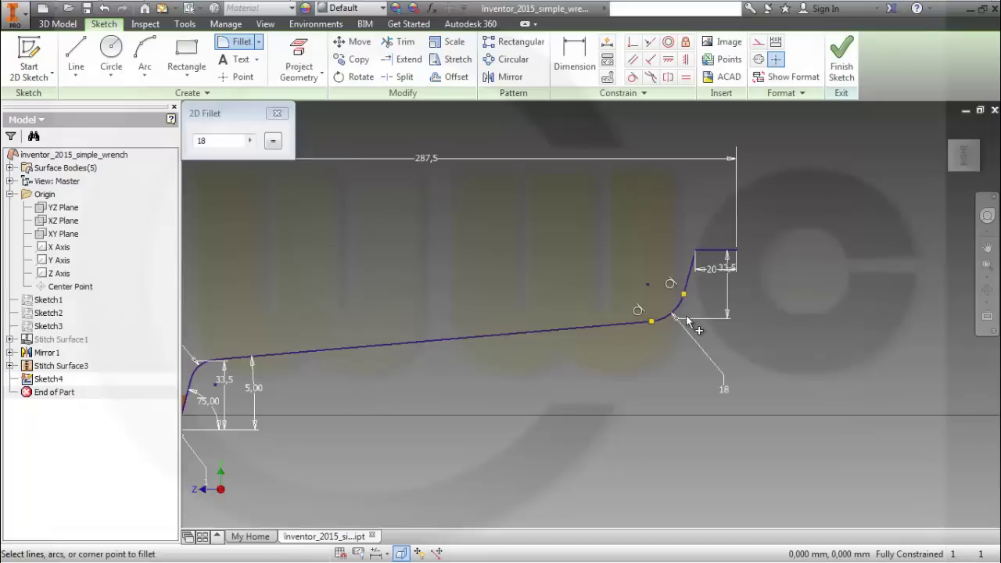
# Fillet the upper corner at the far end of the handle profile with a radius of 5 mm.
pyautogui.doubleClick(226, 141)
pyautogui.write('5')
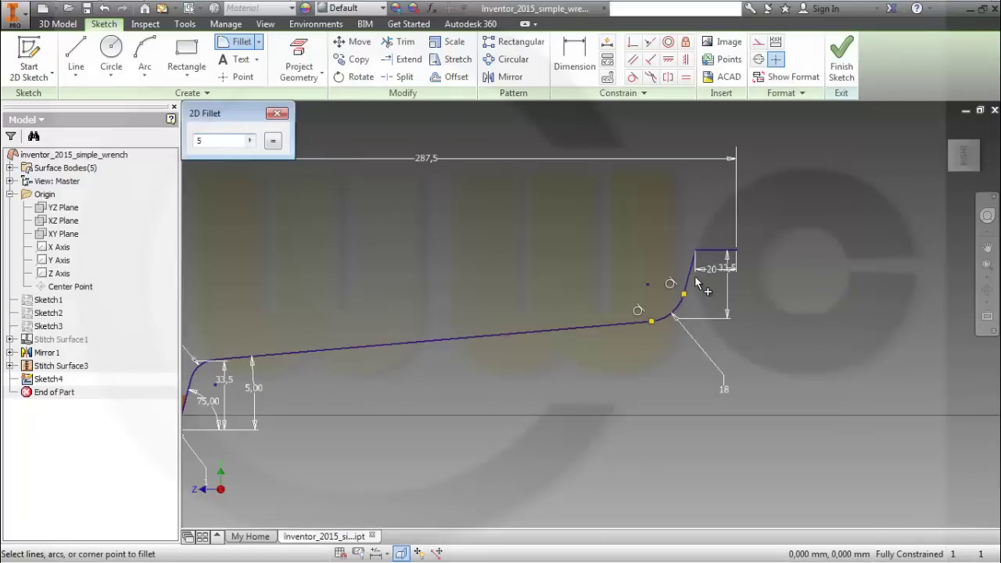
pyautogui.click(695, 251)
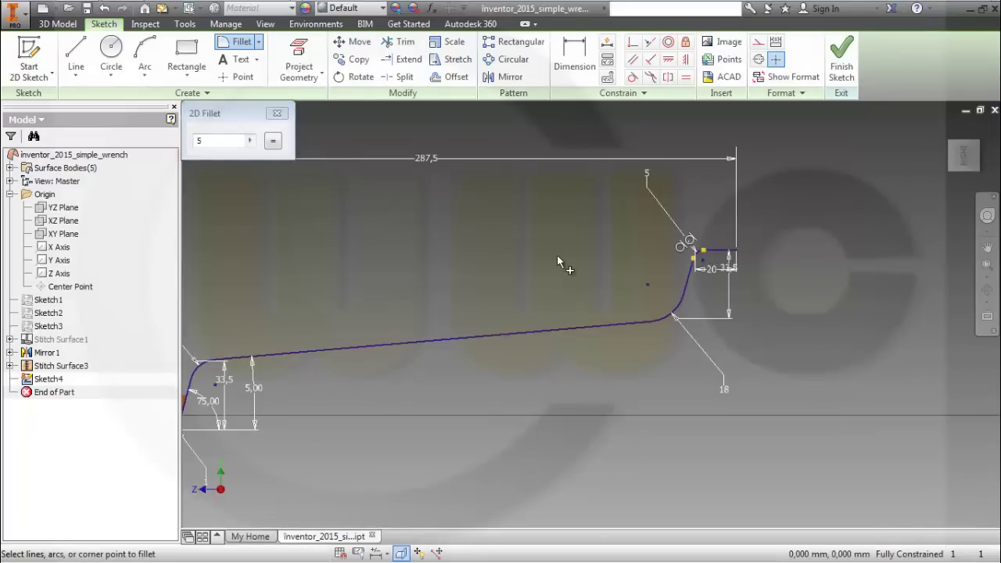
pyautogui.press('Escape')
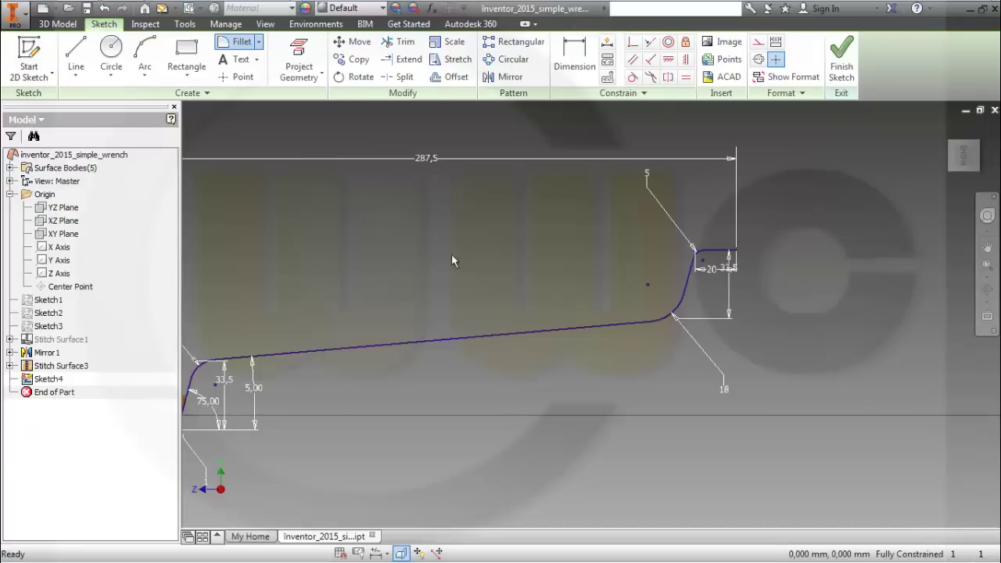
# Convert the bent sections at both ends of the handle profile to construction geometry, keeping the long middle line as normal geometry.
pyautogui.moveTo(450, 256); pyautogui.dragTo(585, 242, button='middle')
pyautogui.scroll(-2, 540, 275)
pyautogui.scroll(3, 540, 275)
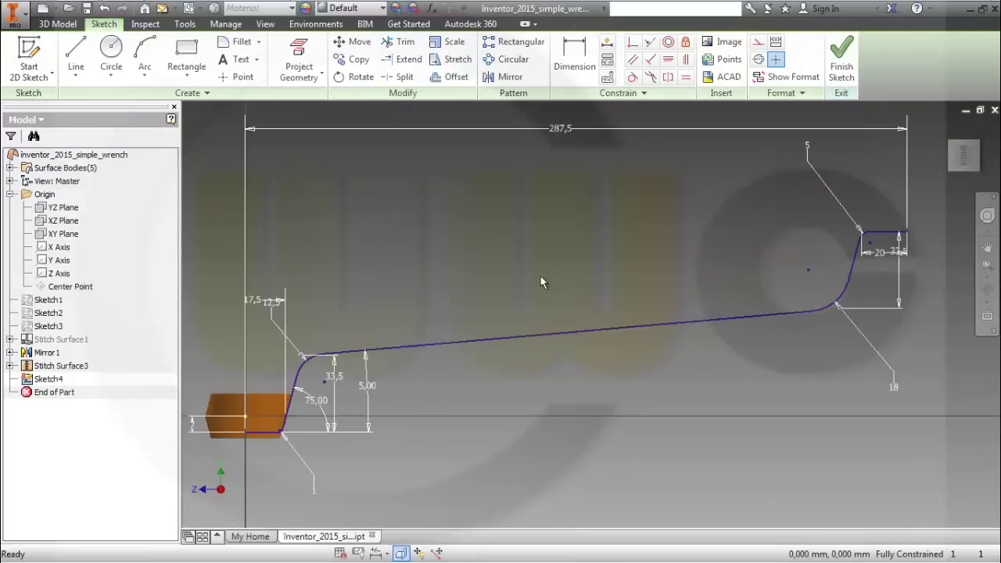
pyautogui.moveTo(540, 277); pyautogui.dragTo(613, 239, button='middle')
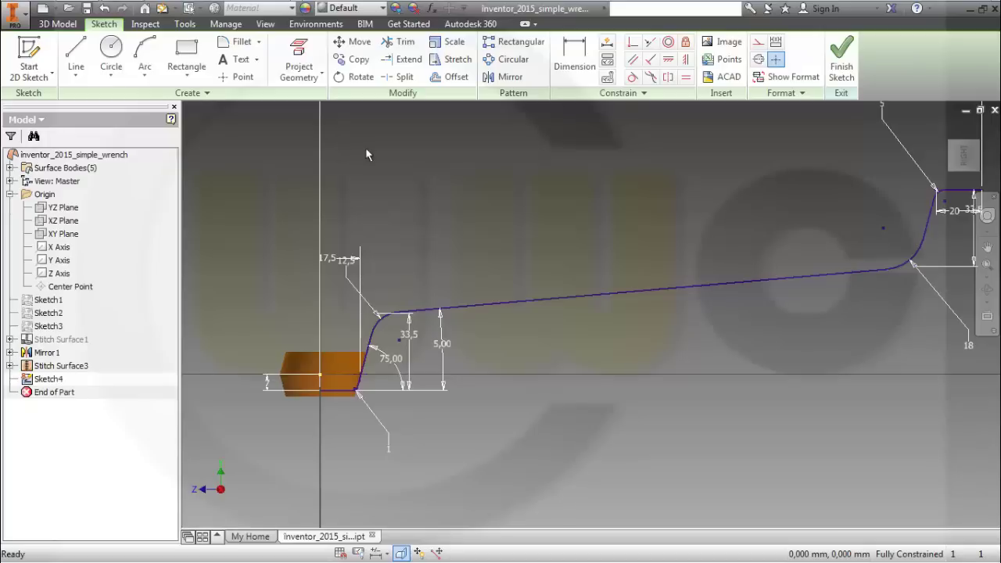
pyautogui.moveTo(274, 241)
pyautogui.mouseDown()
pyautogui.moveTo(441, 407)
pyautogui.moveTo(448, 425)
pyautogui.moveTo(432, 425)
pyautogui.mouseUp()
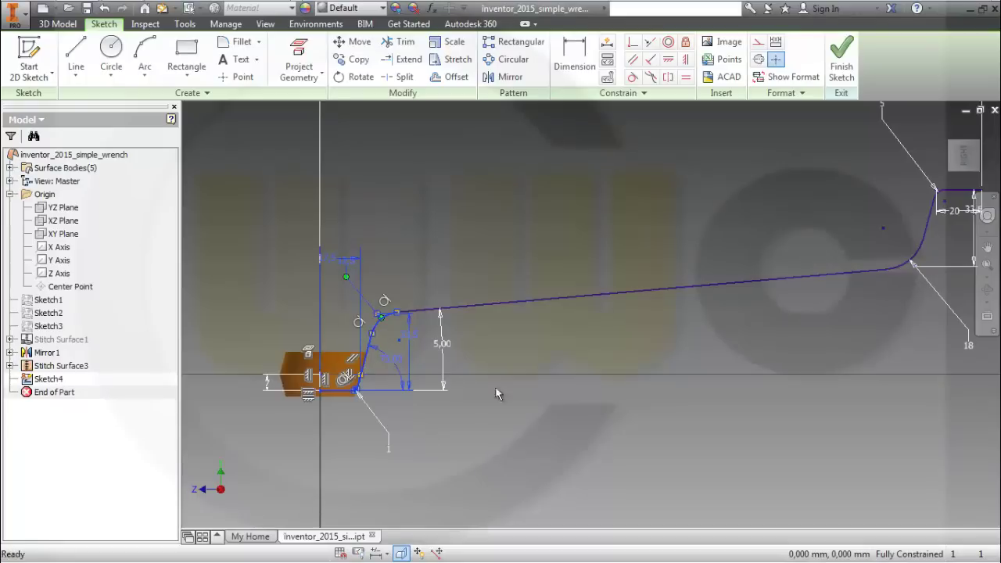
pyautogui.click(758, 41)
pyautogui.moveTo(698, 231); pyautogui.dragTo(561, 227, button='middle')
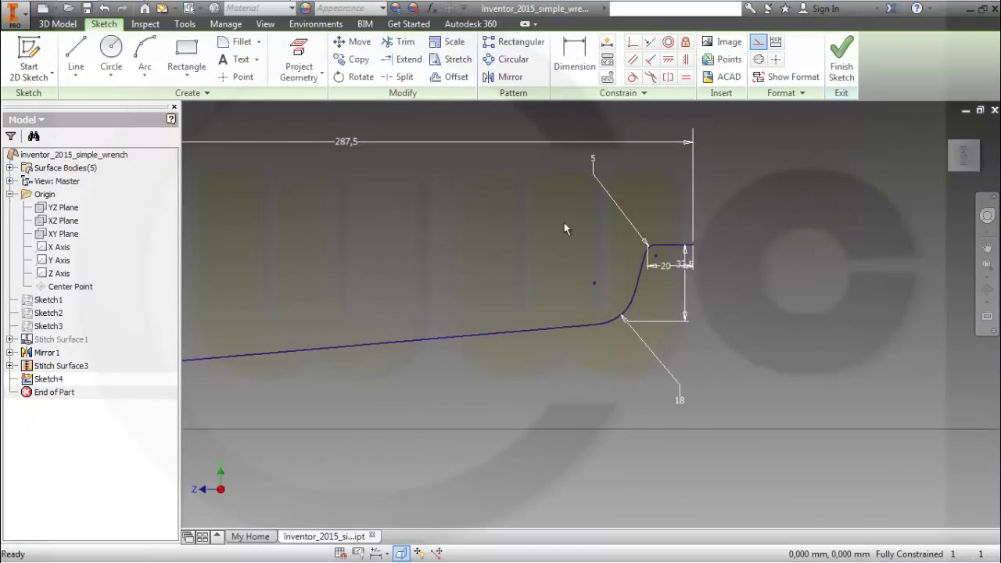
pyautogui.moveTo(571, 203); pyautogui.dragTo(737, 389)
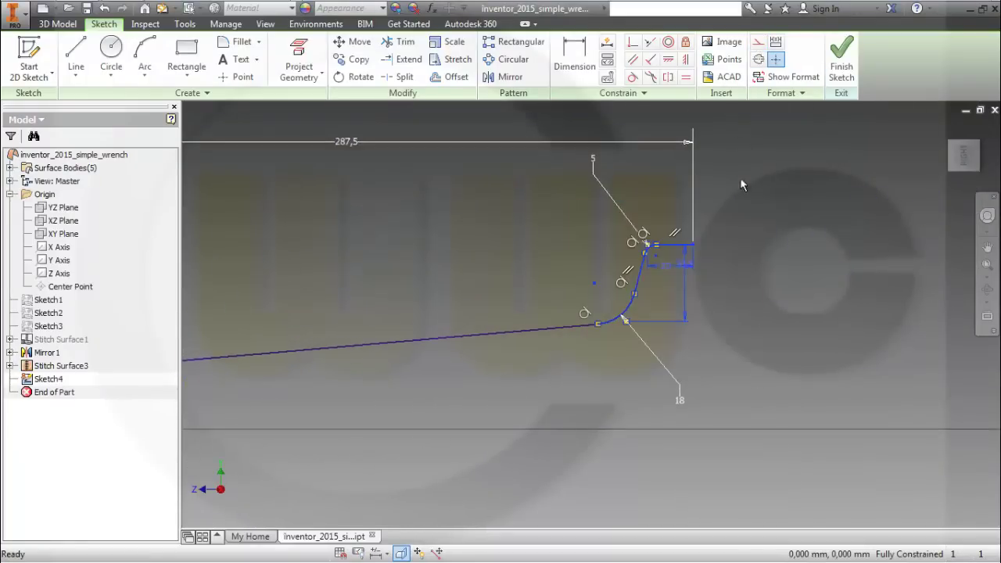
pyautogui.click(758, 43)
# Finish the handle profile sketch.
pyautogui.moveTo(482, 248); pyautogui.dragTo(683, 214, button='middle')
pyautogui.hotkey('ctrl', 'Return')
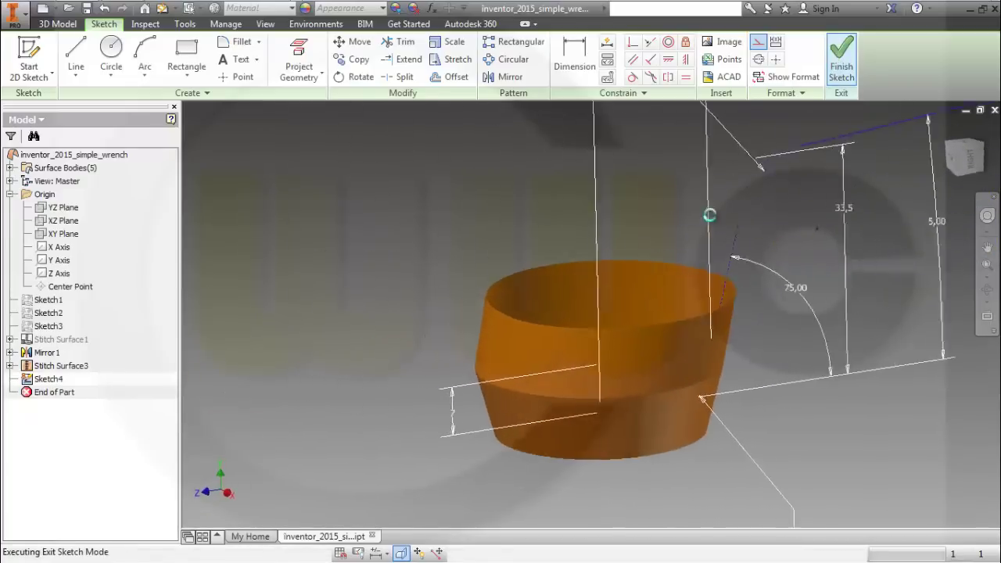
pyautogui.scroll(-3, 739, 211)
pyautogui.moveTo(618, 254); pyautogui.dragTo(539, 300)
pyautogui.press('Escape')
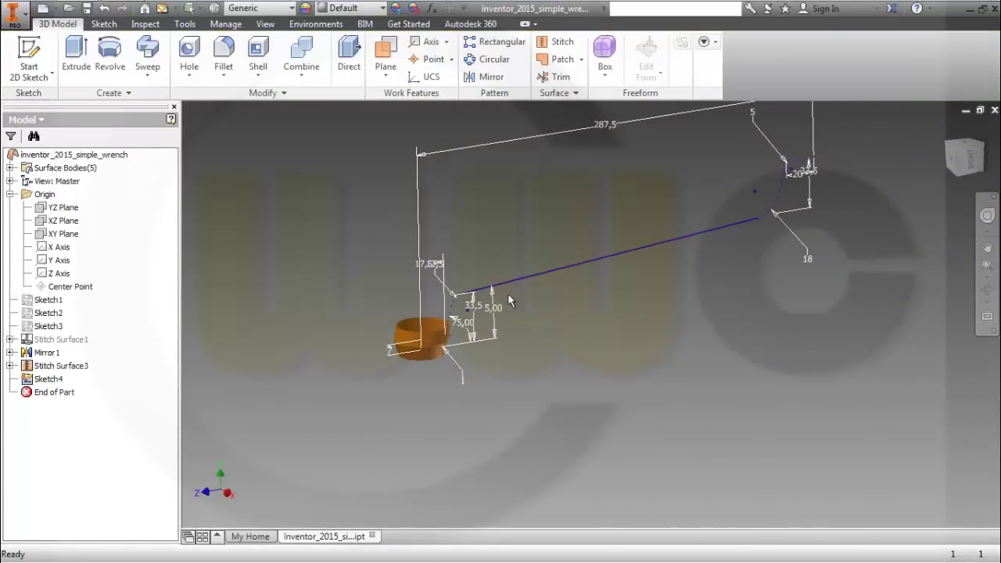
# Create a work plane parallel to the XZ plane, offset slightly upward through the ring.
pyautogui.click(385, 54)
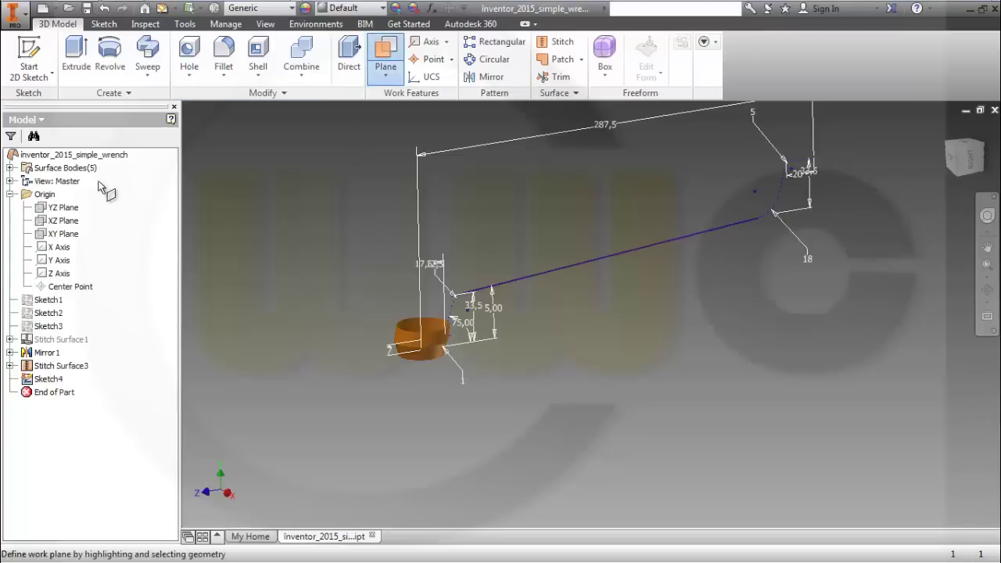
pyautogui.click(63, 220)
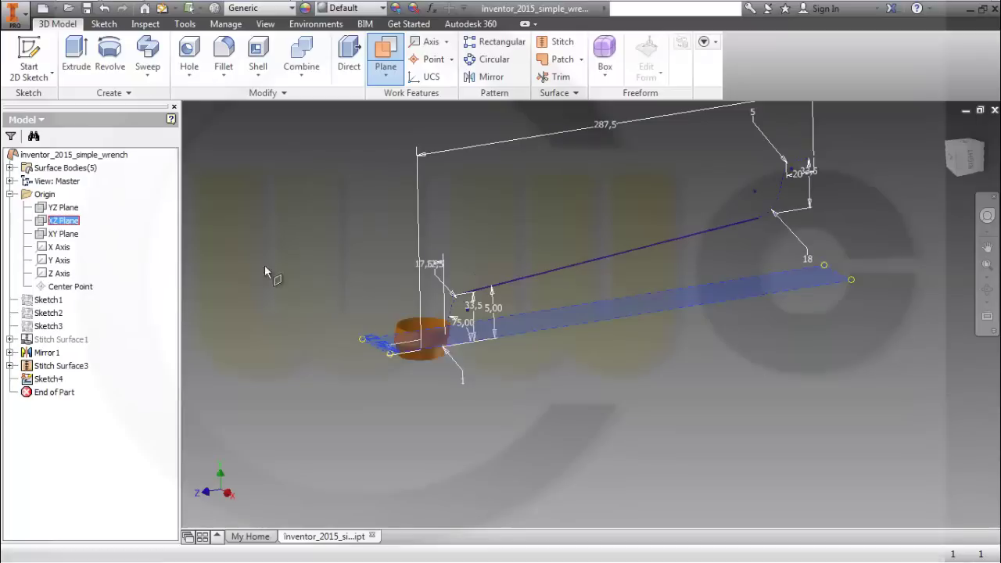
pyautogui.moveTo(379, 297); pyautogui.dragTo(378, 298)
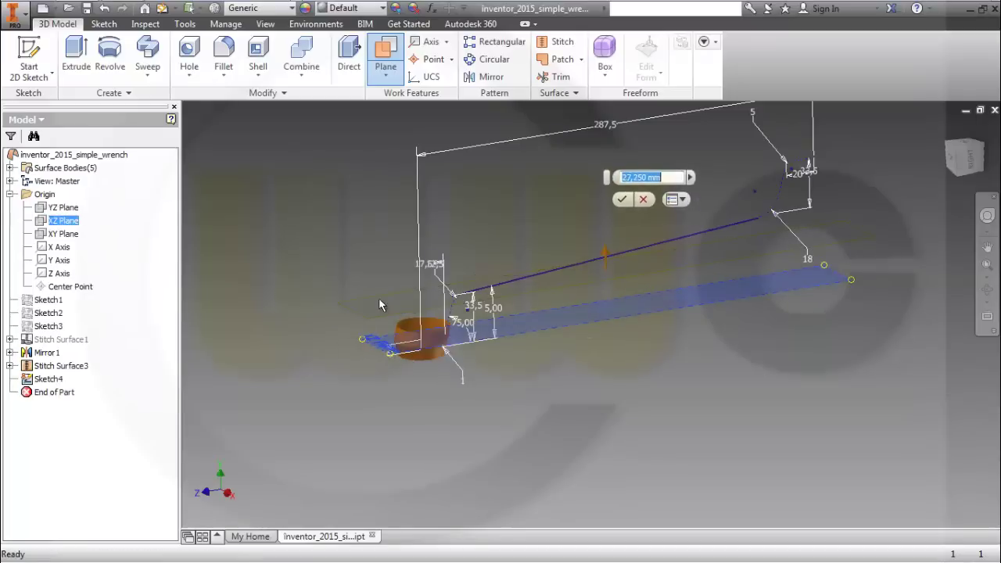
pyautogui.press('Return')
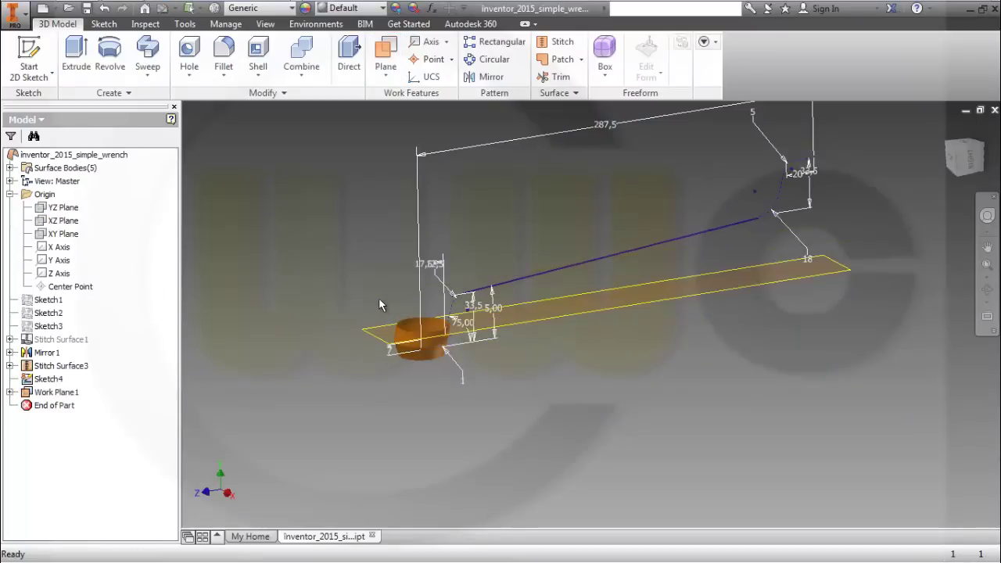
# Create a work plane parallel to the XZ plane with an offset of -7 mm.
pyautogui.click(386, 54)
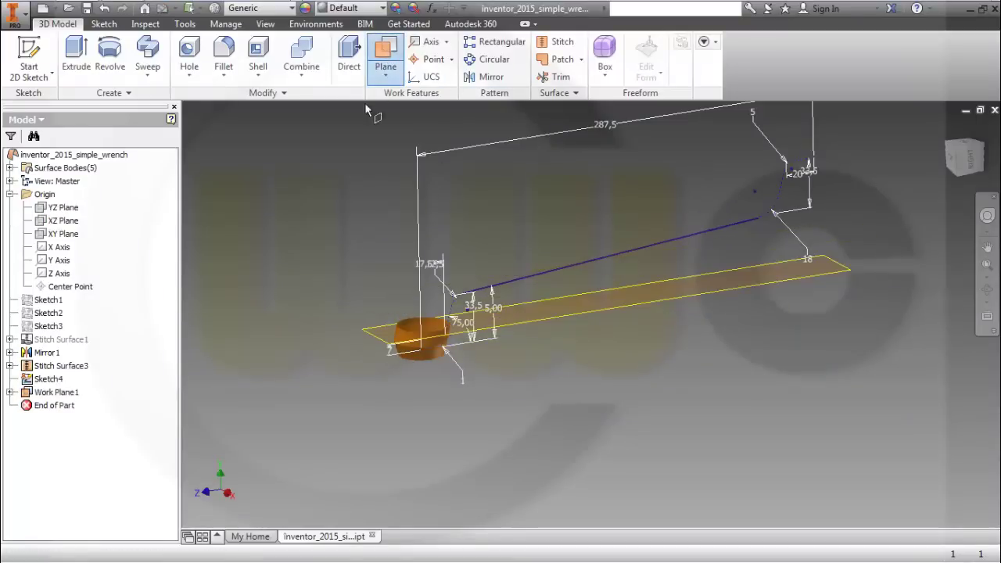
pyautogui.click(76, 221)
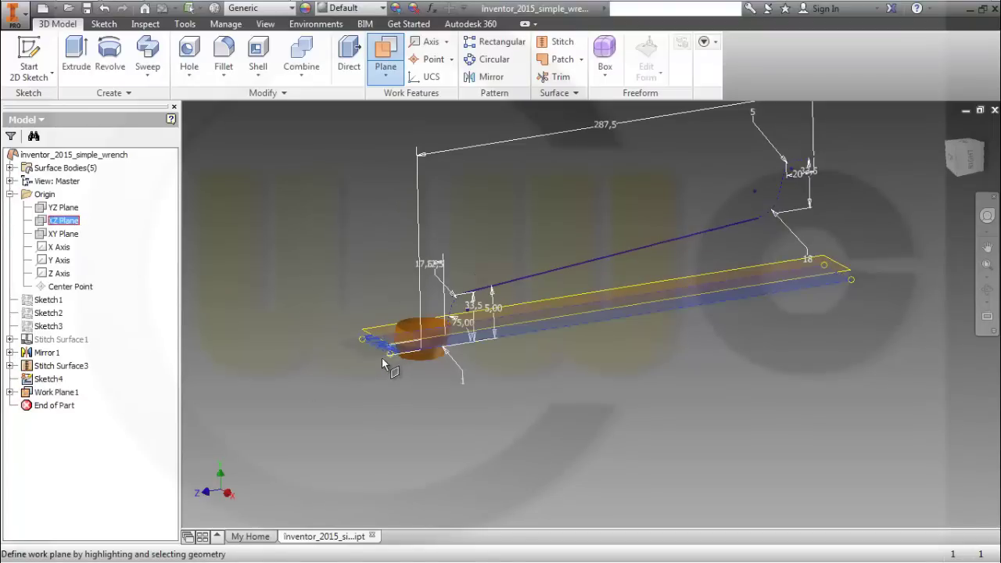
pyautogui.moveTo(385, 386); pyautogui.dragTo(387, 386)
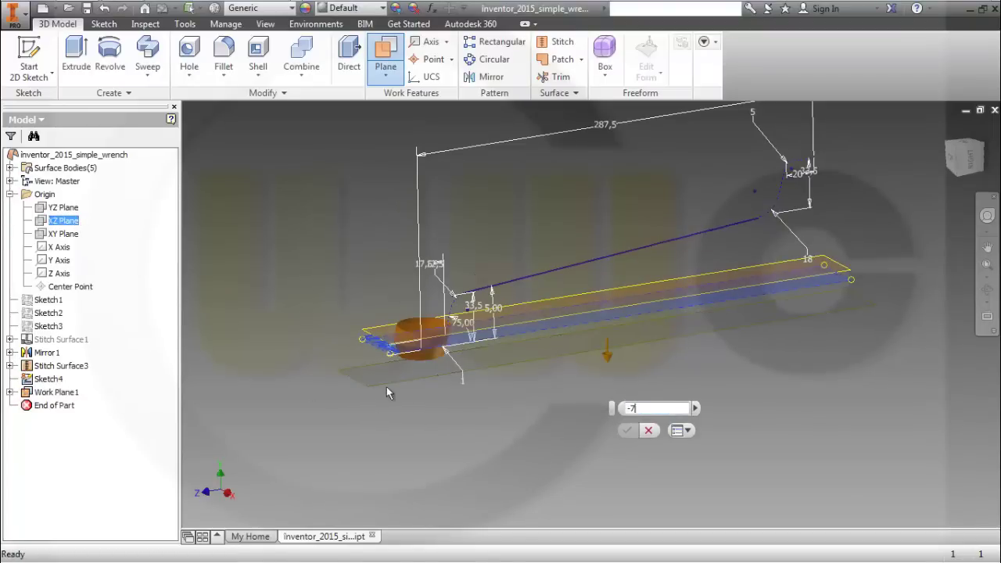
pyautogui.press('Return')
# Trim the ring surface with the upper offset work plane, removing the portion above it.
pyautogui.scroll(-3, 395, 368)
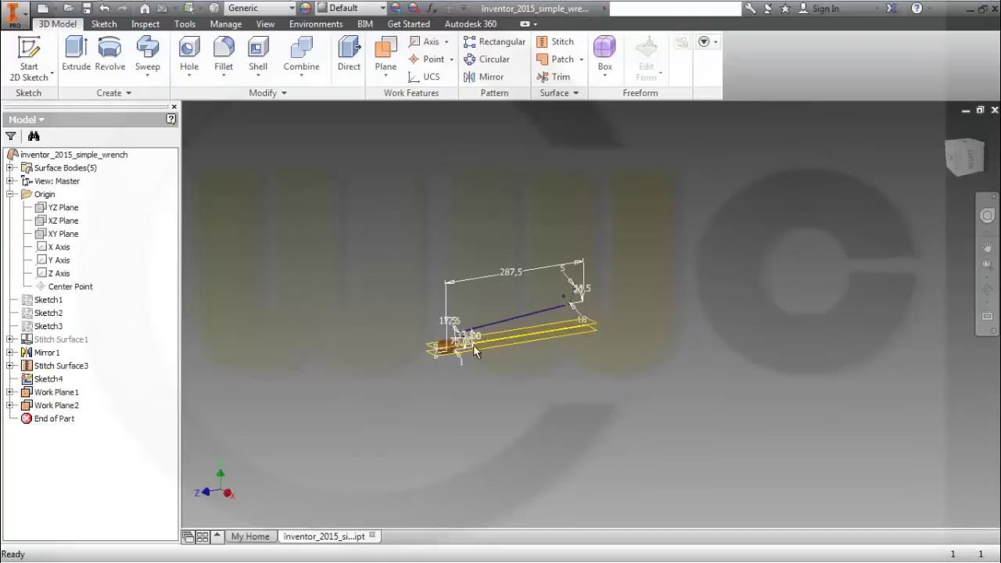
pyautogui.scroll(4, 439, 363)
pyautogui.press('F2')
pyautogui.moveTo(490, 360); pyautogui.dragTo(534, 370)
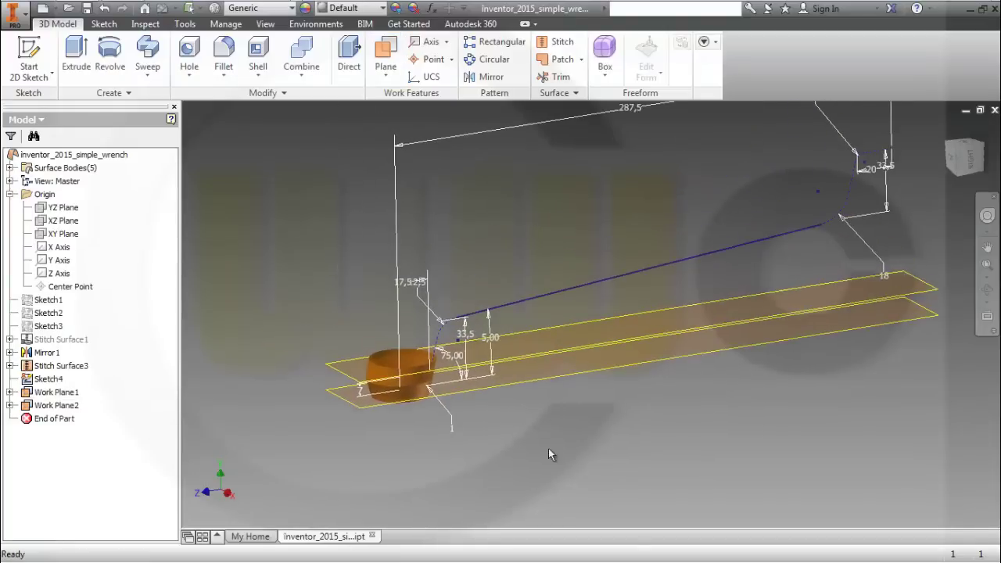
pyautogui.press('F4')
pyautogui.moveTo(559, 452)
pyautogui.mouseDown()
pyautogui.moveTo(550, 406)
pyautogui.moveTo(583, 462)
pyautogui.mouseUp()
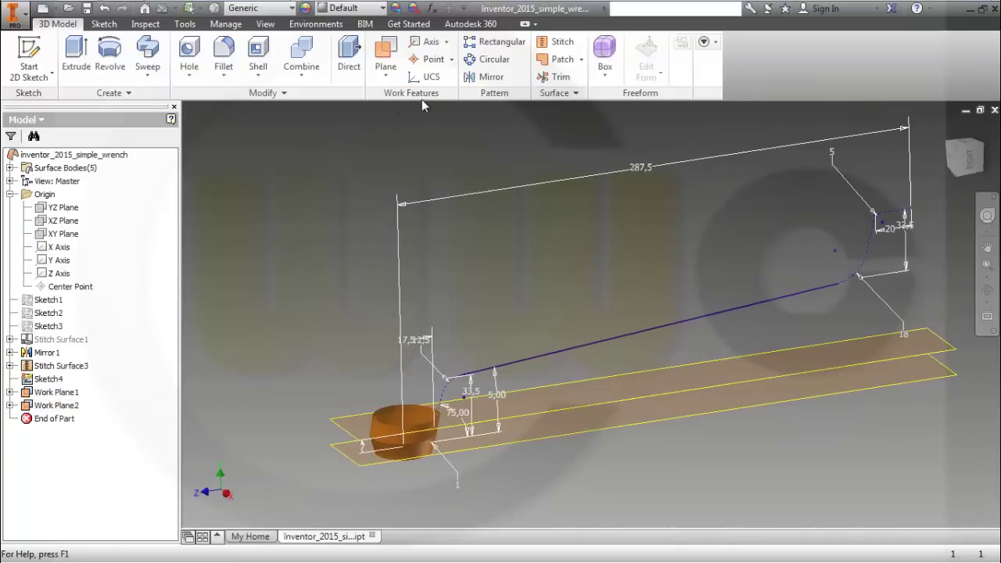
pyautogui.click(557, 77)
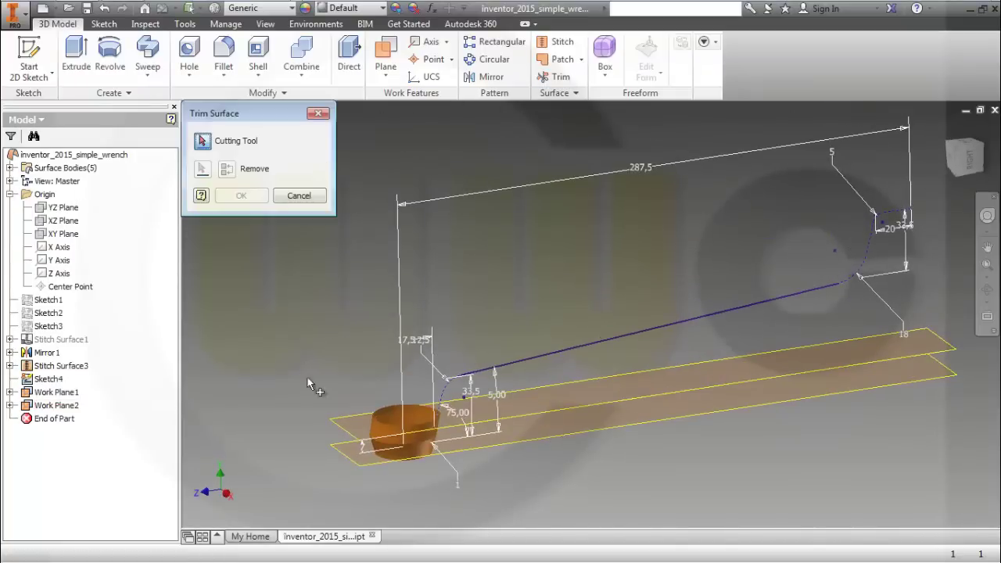
pyautogui.click(349, 427)
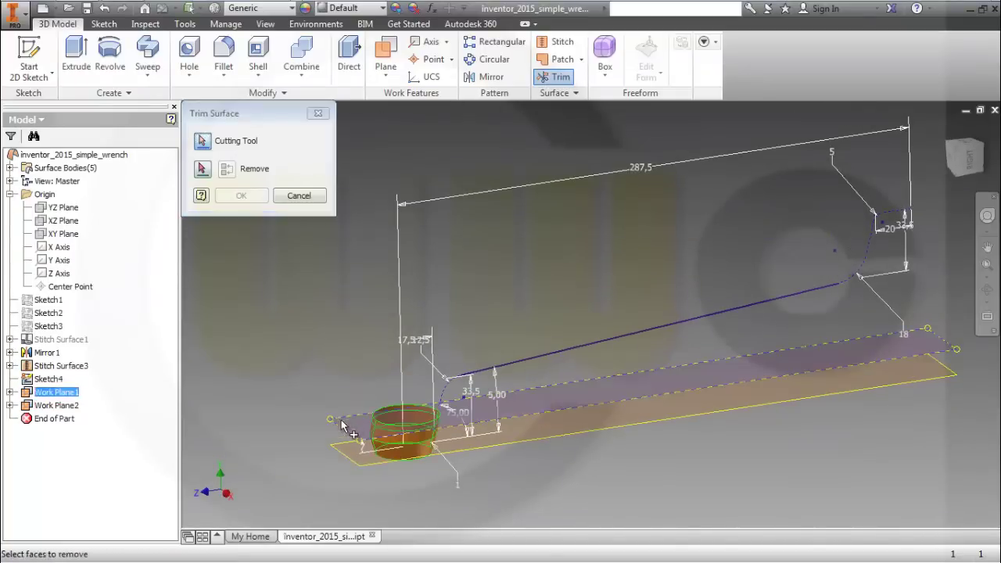
pyautogui.click(393, 435)
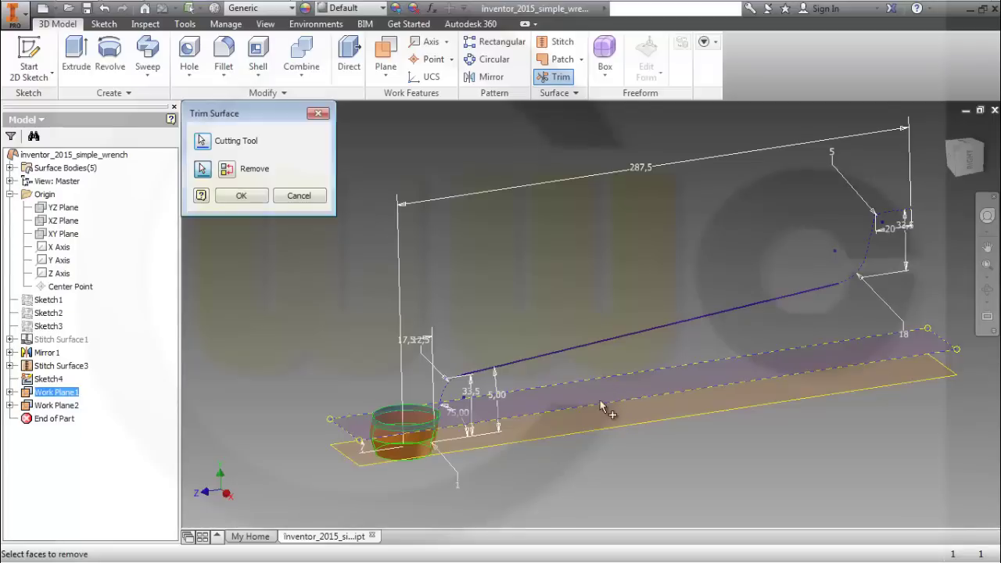
pyautogui.click(242, 197)
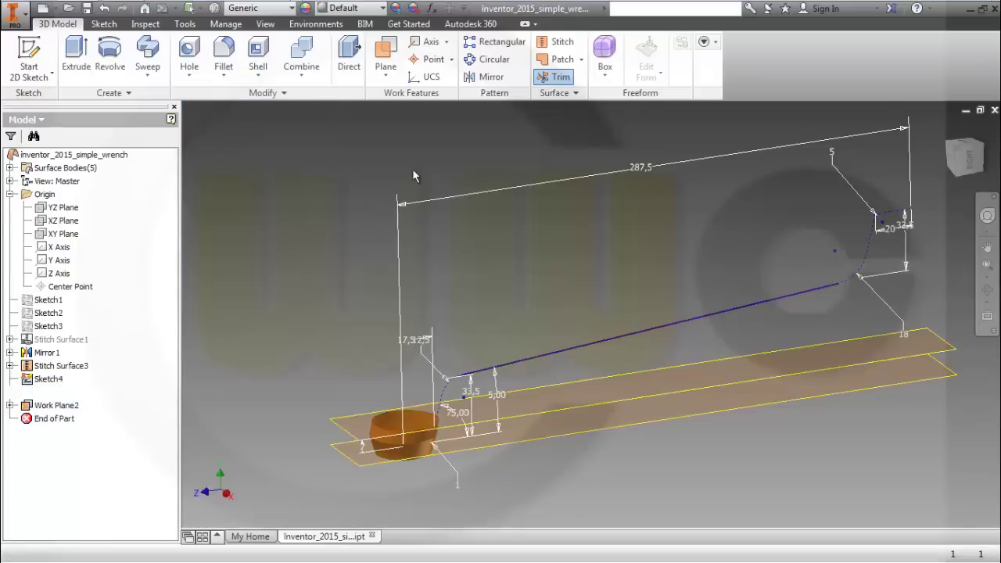
# Trim the ring surface with the lower offset work plane, removing the portion below it.
pyautogui.click(560, 81)
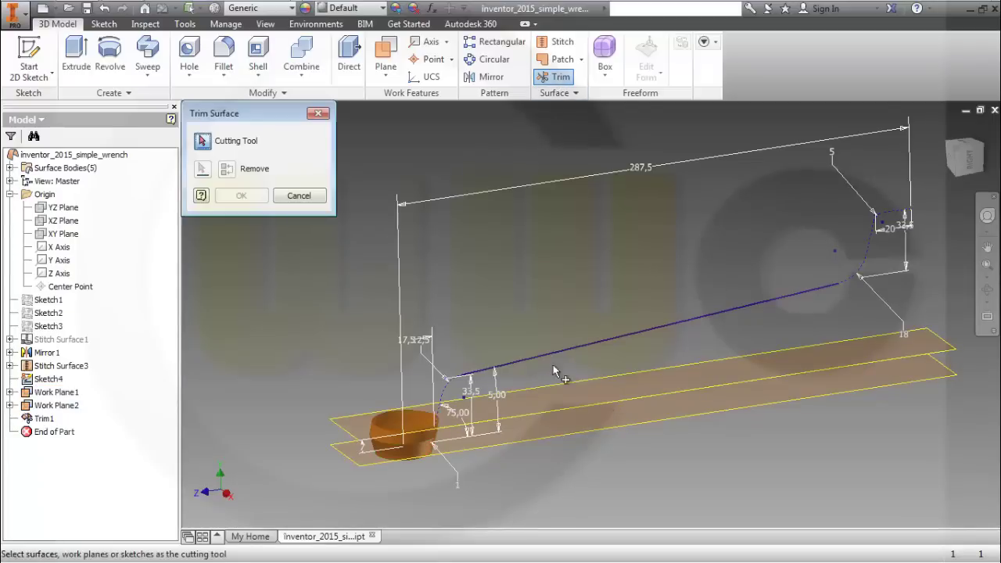
pyautogui.click(526, 438)
pyautogui.keyDown('shift'); pyautogui.moveTo(492, 486); pyautogui.dragTo(436, 409, button='middle'); pyautogui.keyUp('shift')
pyautogui.scroll(-3, 431, 399)
pyautogui.scroll(-3, 431, 399)
pyautogui.click(371, 265)
pyautogui.click(243, 197)
# Turn off the dimension visibility of the handle profile sketch.
pyautogui.scroll(5, 585, 186)
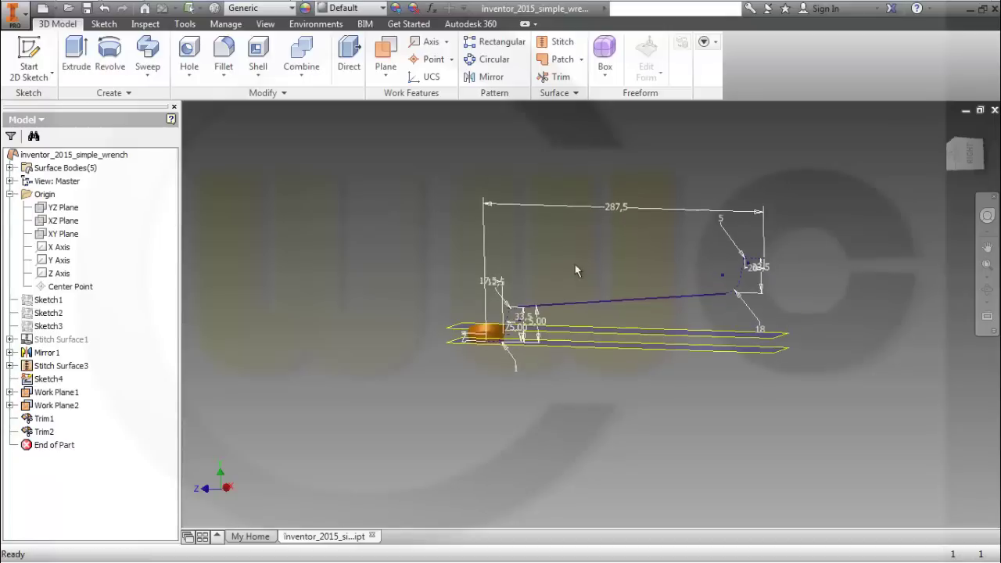
pyautogui.moveTo(560, 251)
pyautogui.keyDown('shift'); pyautogui.mouseDown(button='middle')
pyautogui.moveTo(552, 272)
pyautogui.moveTo(537, 272)
pyautogui.moveTo(559, 242)
pyautogui.mouseUp(button='middle'); pyautogui.keyUp('shift')
pyautogui.scroll(-4, 560, 298)
pyautogui.scroll(2, 561, 298)
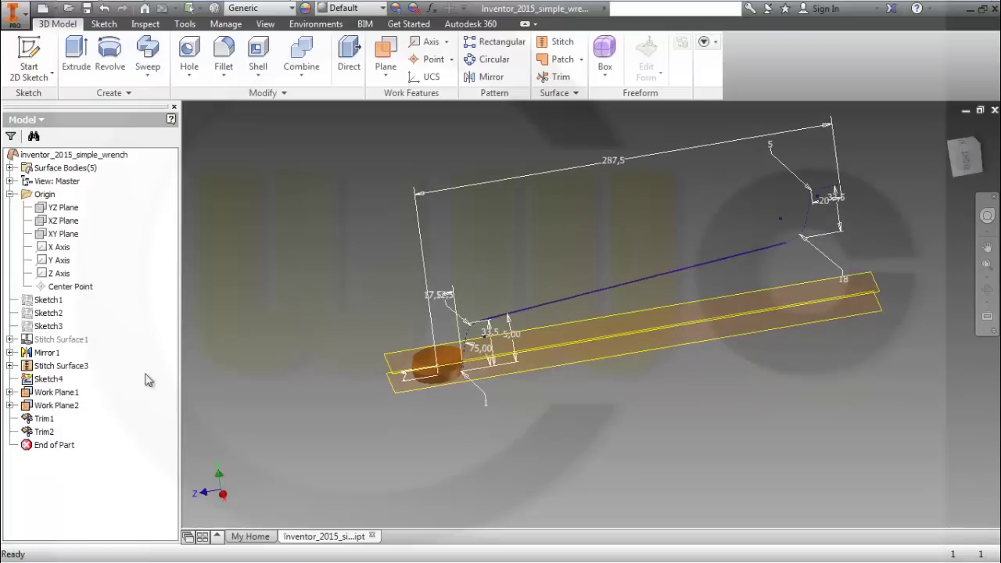
pyautogui.rightClick(50, 381)
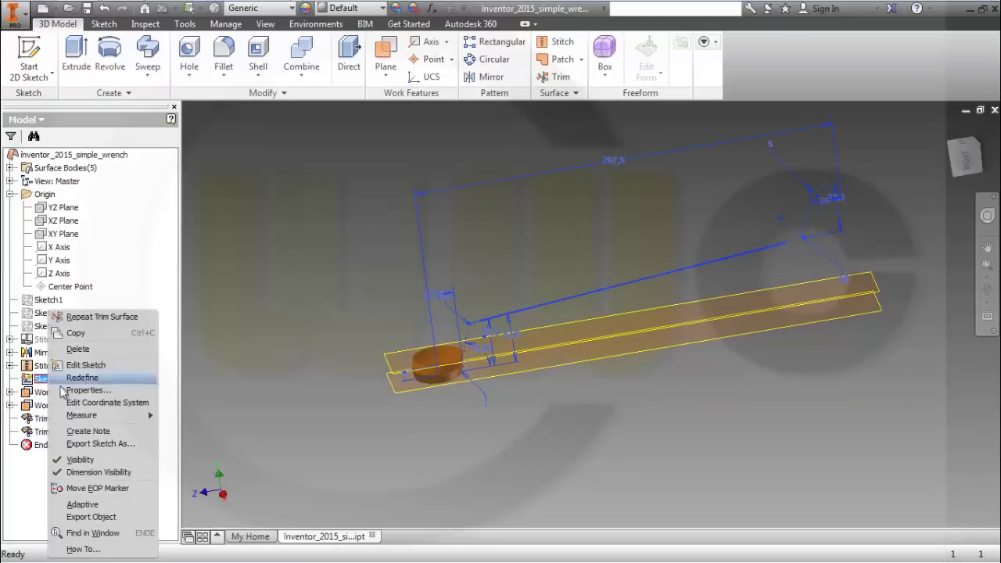
pyautogui.click(94, 473)
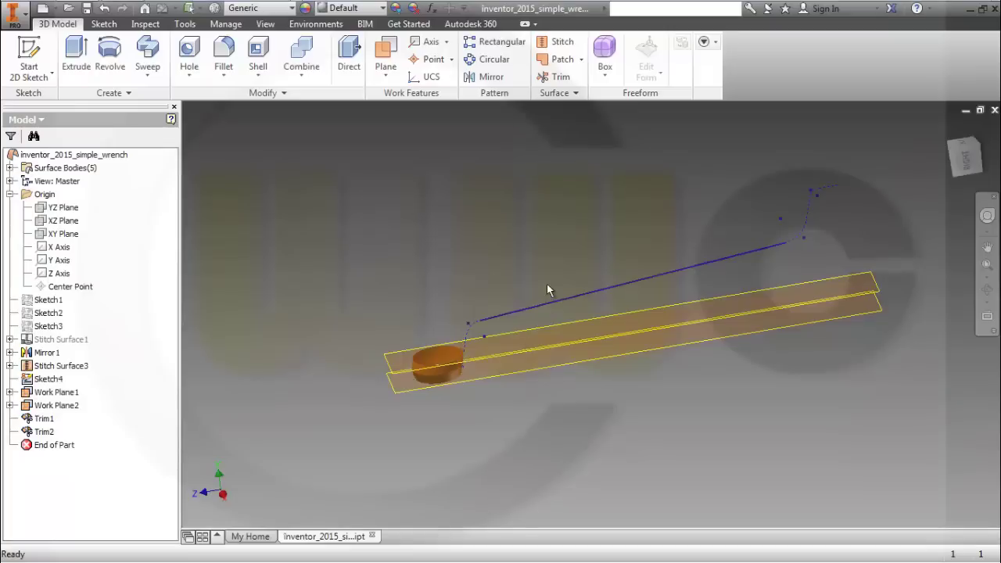
# Create a work plane perpendicular to the handle's long middle line at its endpoint nearest the ring.
pyautogui.scroll(-2, 552, 261)
pyautogui.click(386, 54)
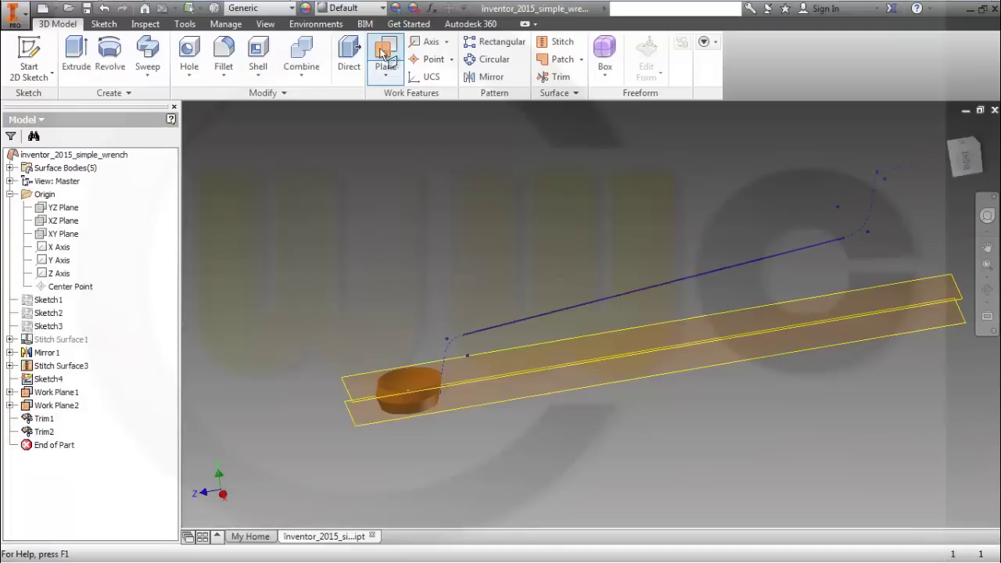
pyautogui.click(501, 325)
pyautogui.click(466, 338)
# Start a 2D sketch on the work plane at the ring-side end of the long handle line.
pyautogui.scroll(3, 524, 313)
pyautogui.scroll(-4, 527, 316)
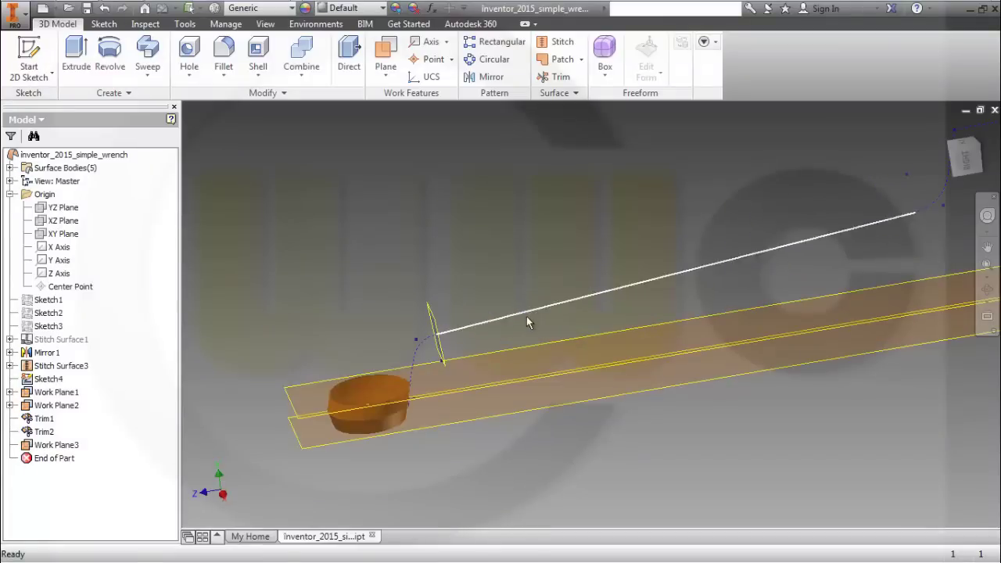
pyautogui.moveTo(528, 320); pyautogui.dragTo(543, 270, button='middle')
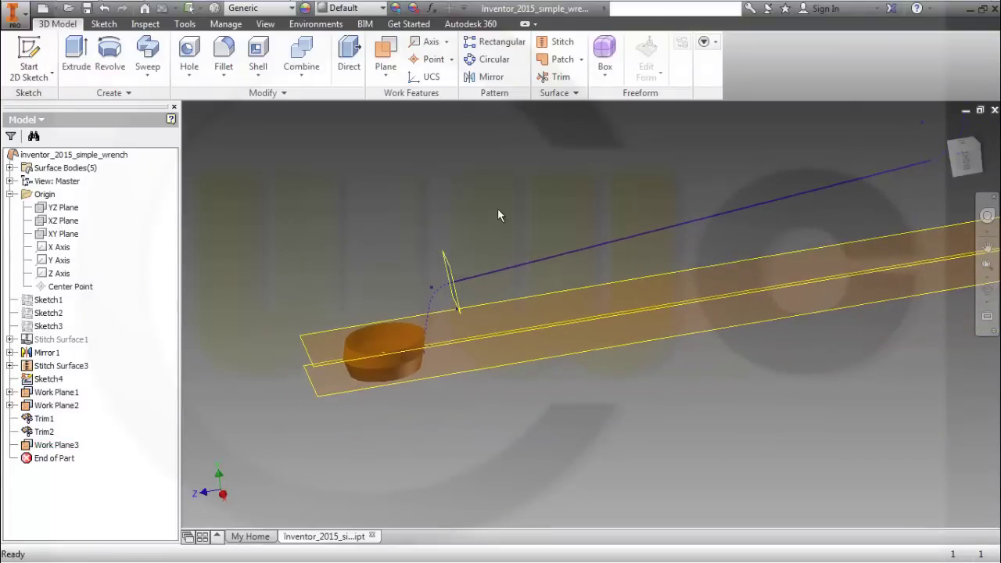
pyautogui.click(29, 57)
pyautogui.click(456, 280)
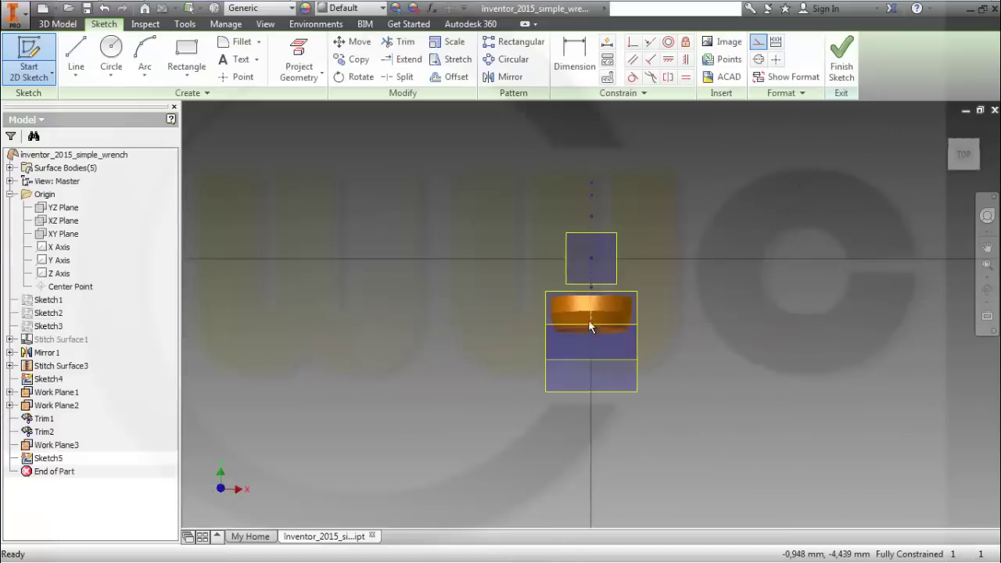
# Draw a horizontal center-to-center slot above the projected origin, with 8 mm between centers and a width of 4.5 mm.
pyautogui.click(186, 79)
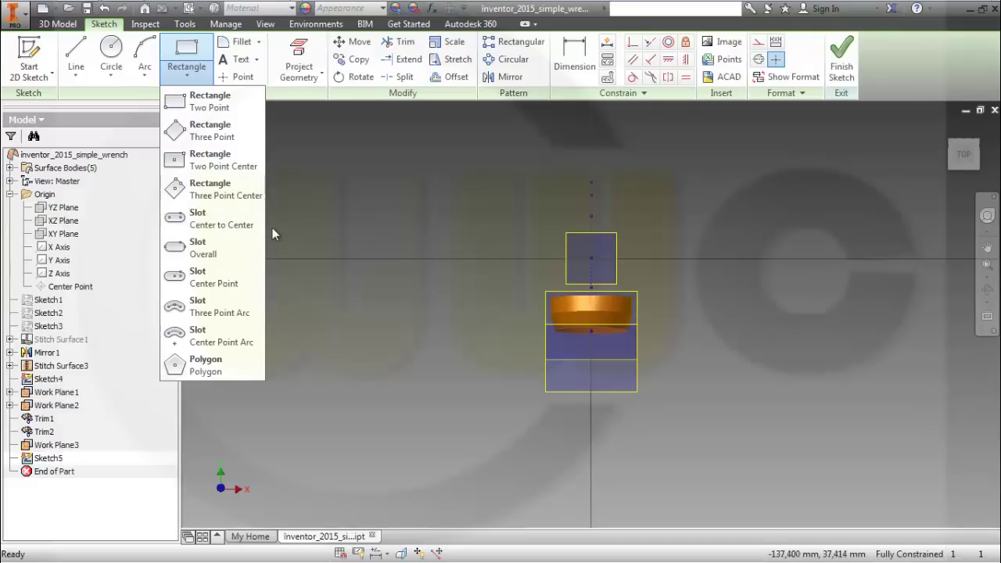
pyautogui.click(222, 219)
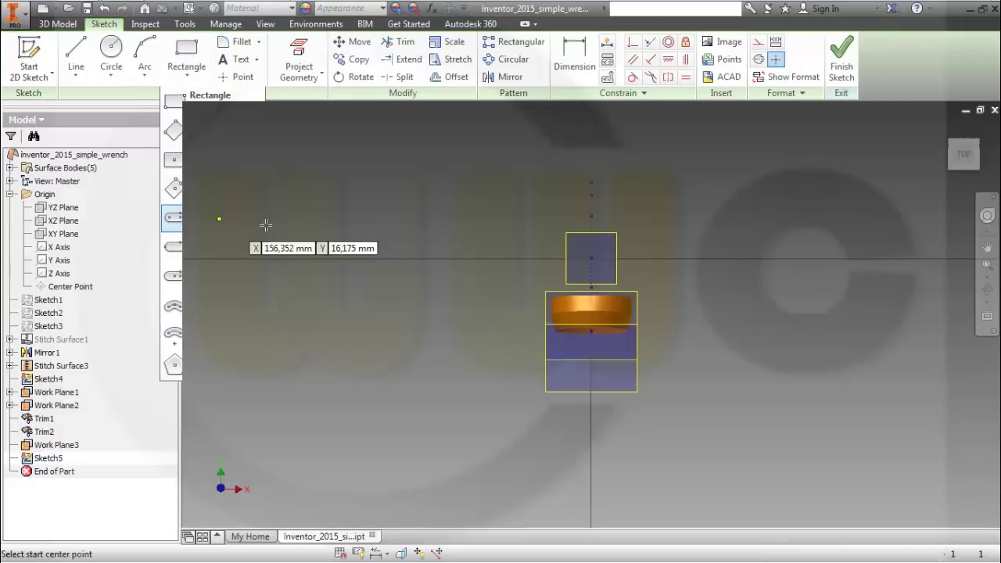
pyautogui.click(557, 204)
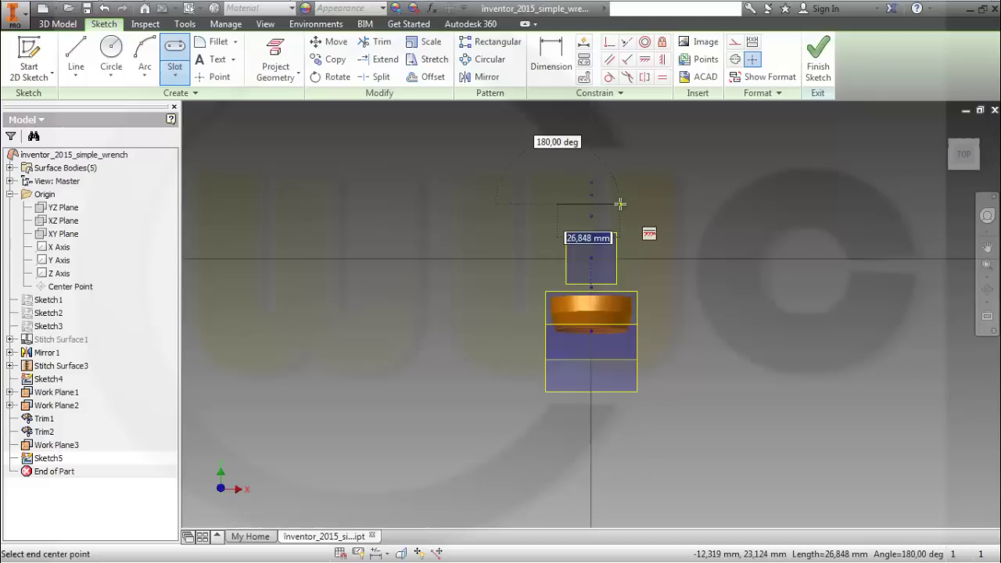
pyautogui.write('8')
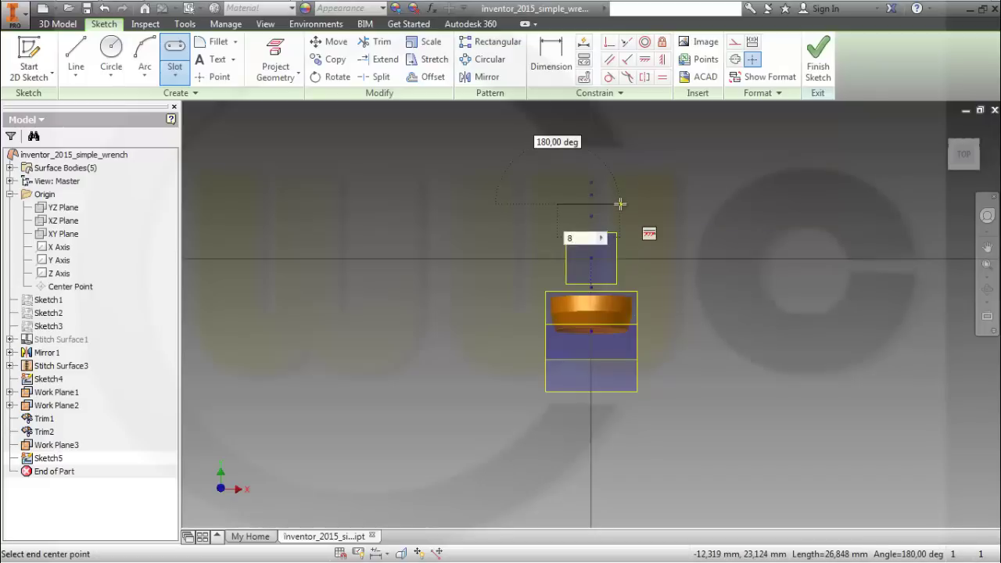
pyautogui.press('Return')
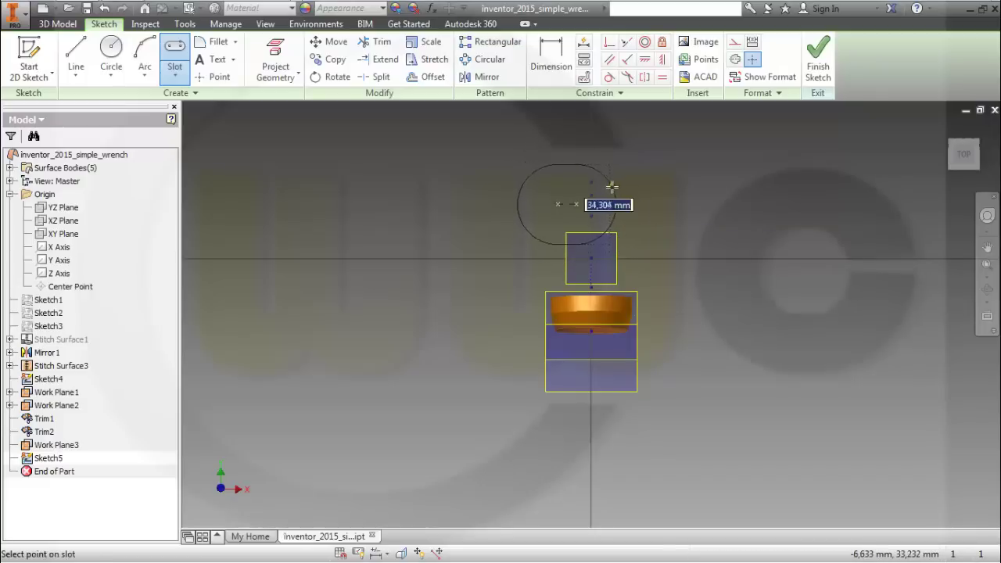
pyautogui.write('4,')
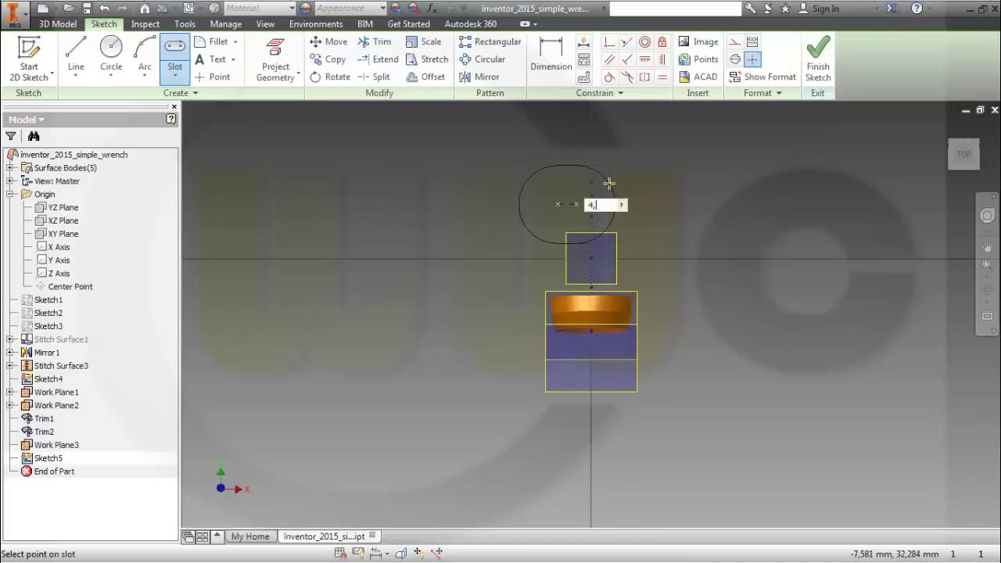
pyautogui.write('5')
pyautogui.press('Return')
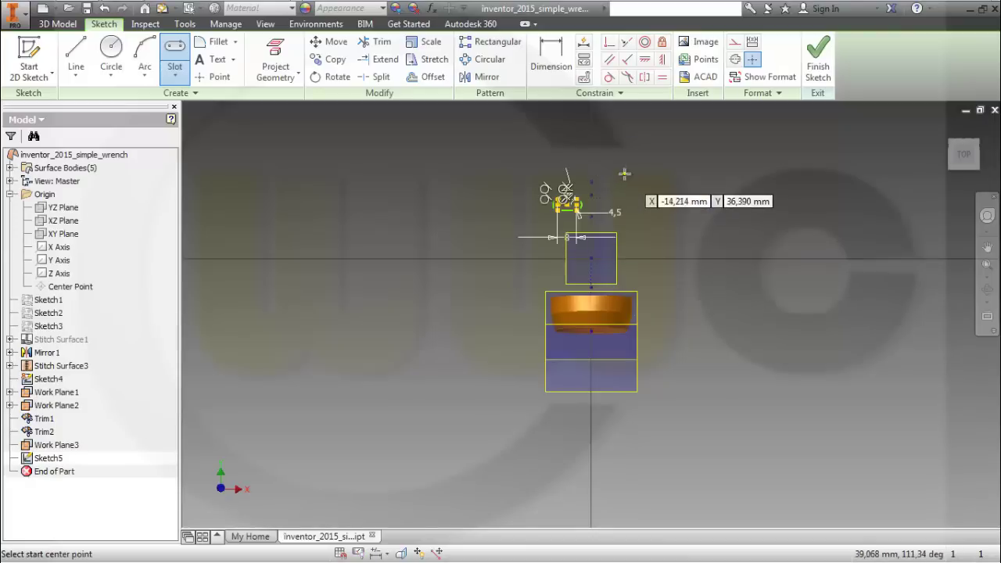
pyautogui.press('Escape')
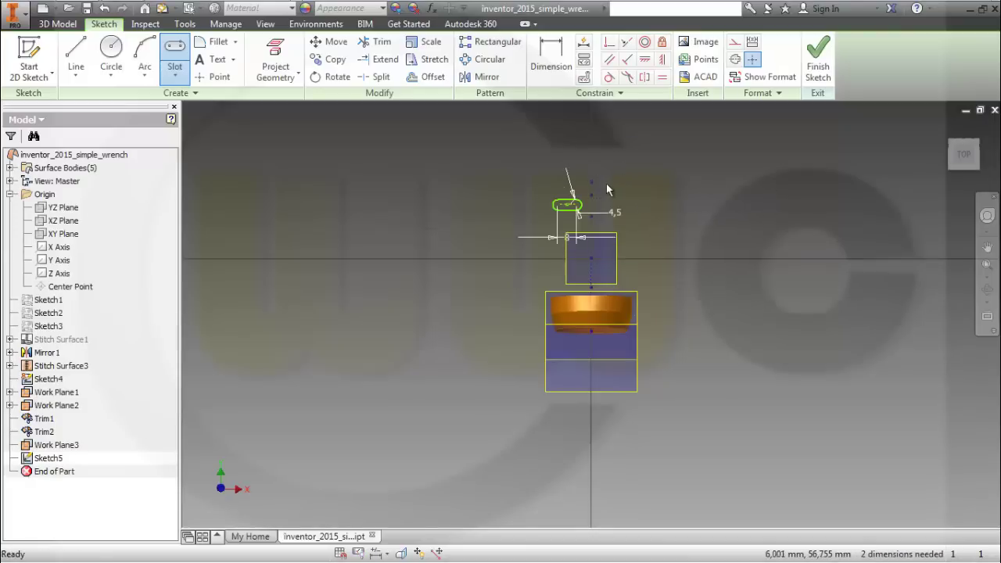
# Show all geometric constraints of the slot sketch.
pyautogui.scroll(4, 567, 206)
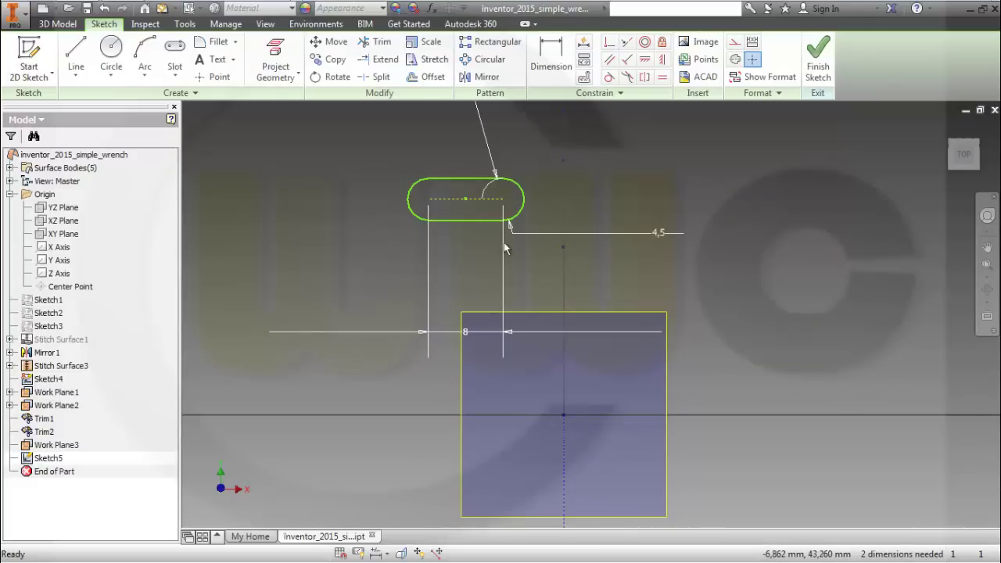
pyautogui.scroll(-2, 508, 263)
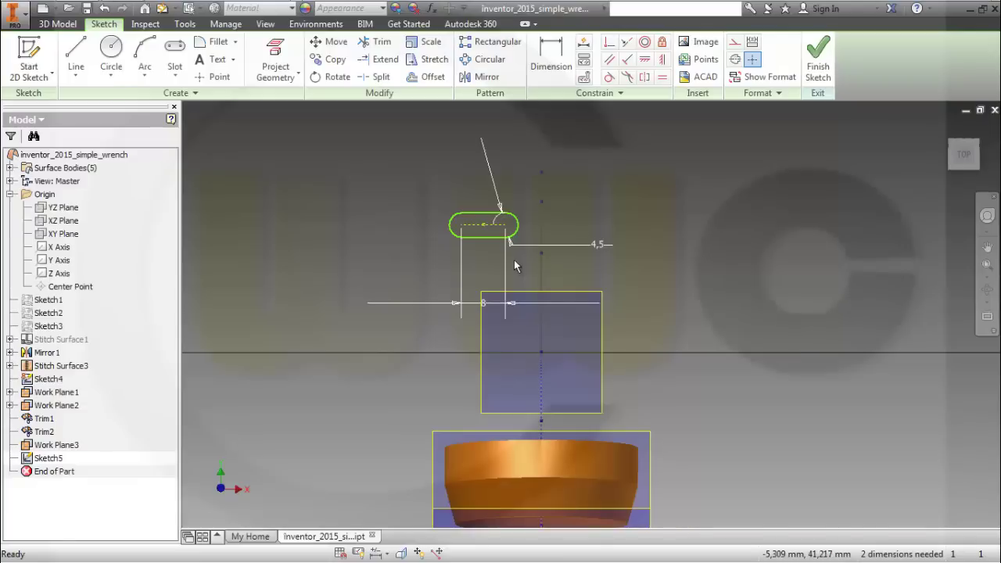
pyautogui.scroll(-2, 514, 266)
pyautogui.moveTo(635, 277)
pyautogui.keyDown('shift'); pyautogui.mouseDown(button='middle')
pyautogui.moveTo(618, 258)
pyautogui.moveTo(635, 277)
pyautogui.mouseUp(button='middle'); pyautogui.keyUp('shift')
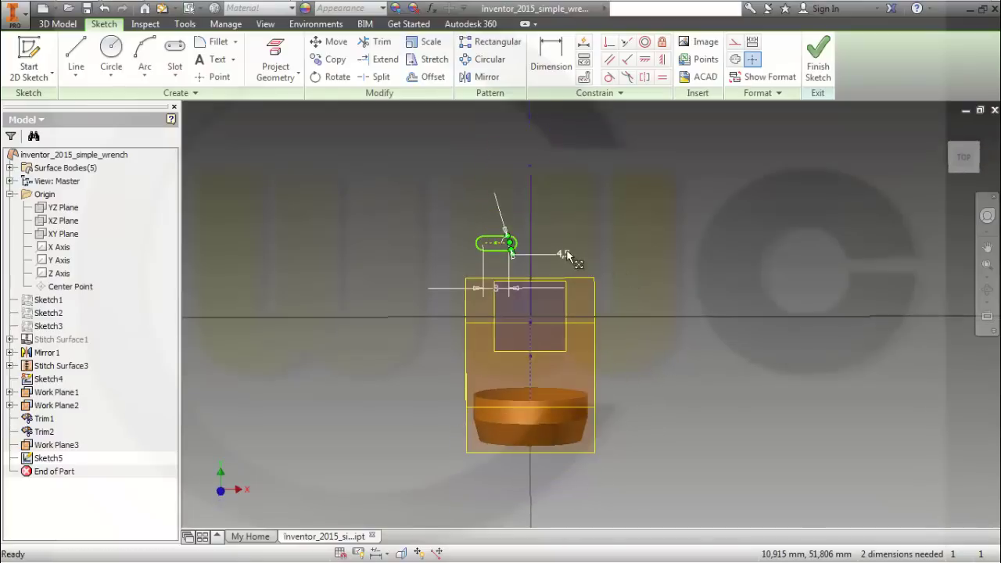
pyautogui.press('F8')
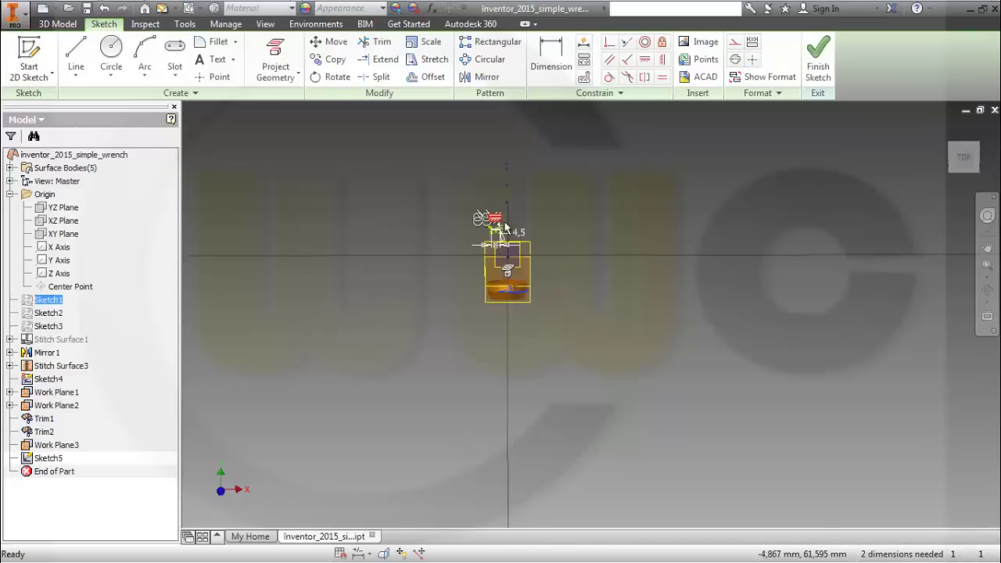
pyautogui.scroll(6, 506, 231)
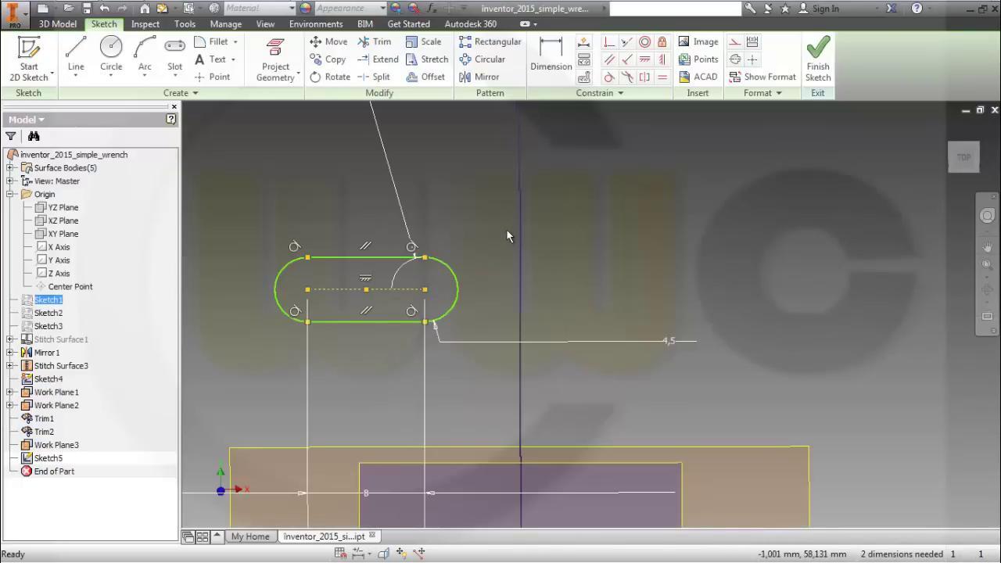
pyautogui.scroll(-5, 539, 210)
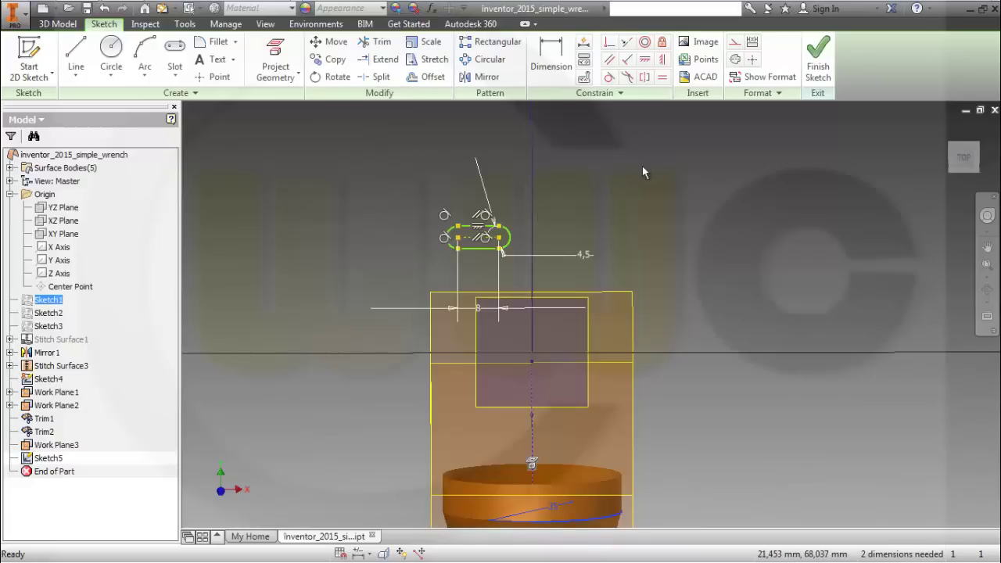
pyautogui.click(662, 58)
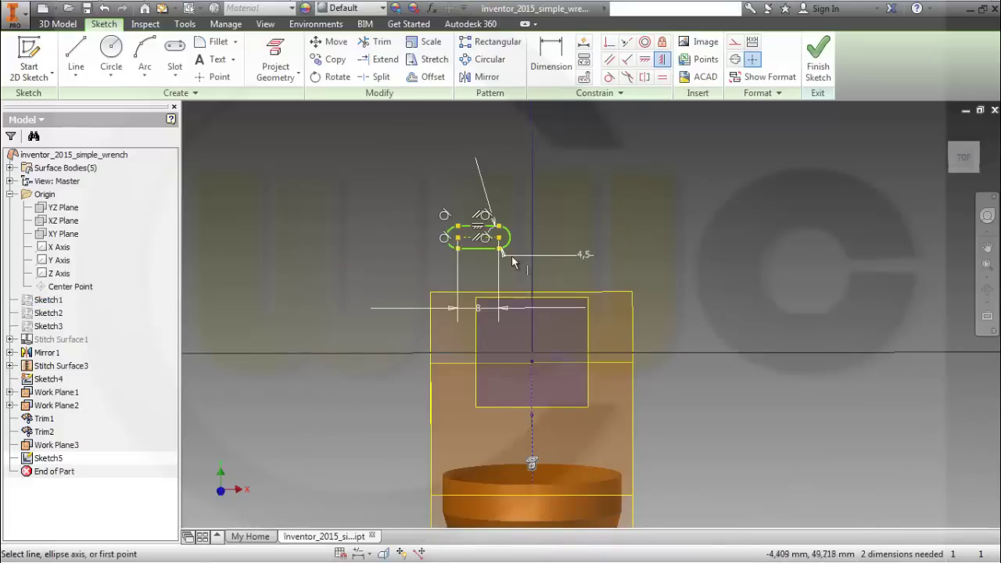
pyautogui.scroll(3, 516, 258)
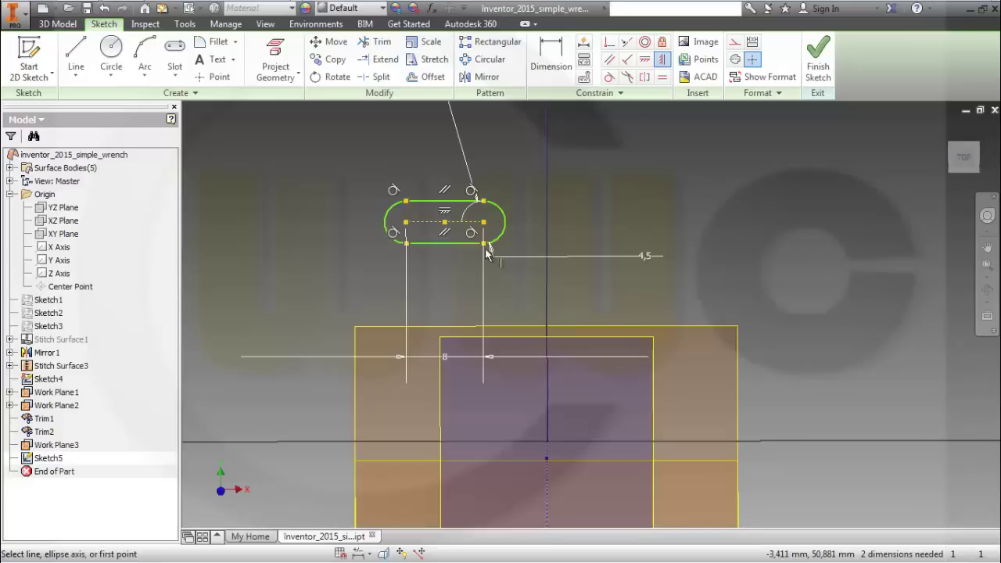
pyautogui.click(443, 223)
pyautogui.scroll(-5, 575, 303)
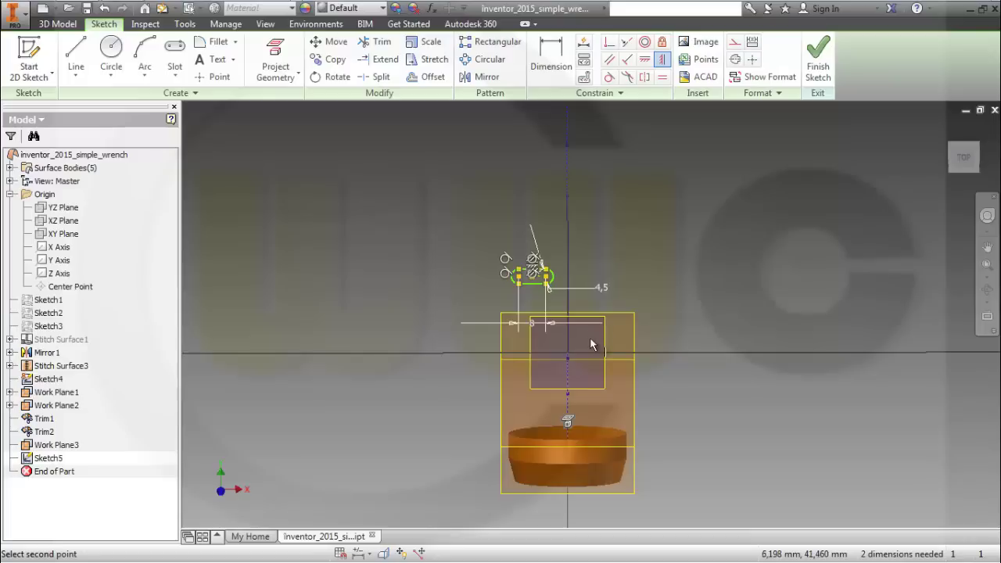
# Slice the graphics at the sketch plane and vertically align the midpoint of the slot's centre line with the projected origin.
pyautogui.click(384, 553)
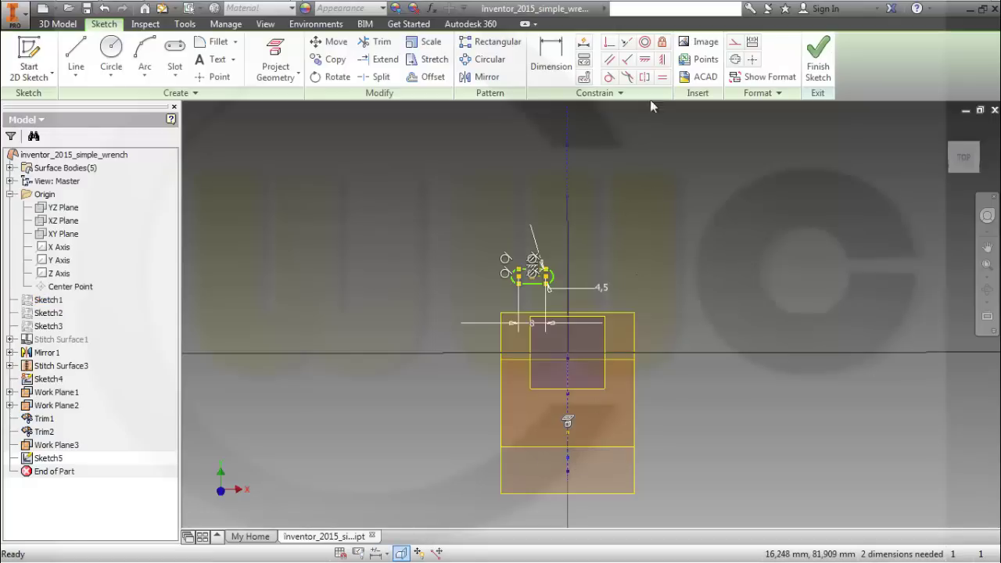
pyautogui.click(662, 59)
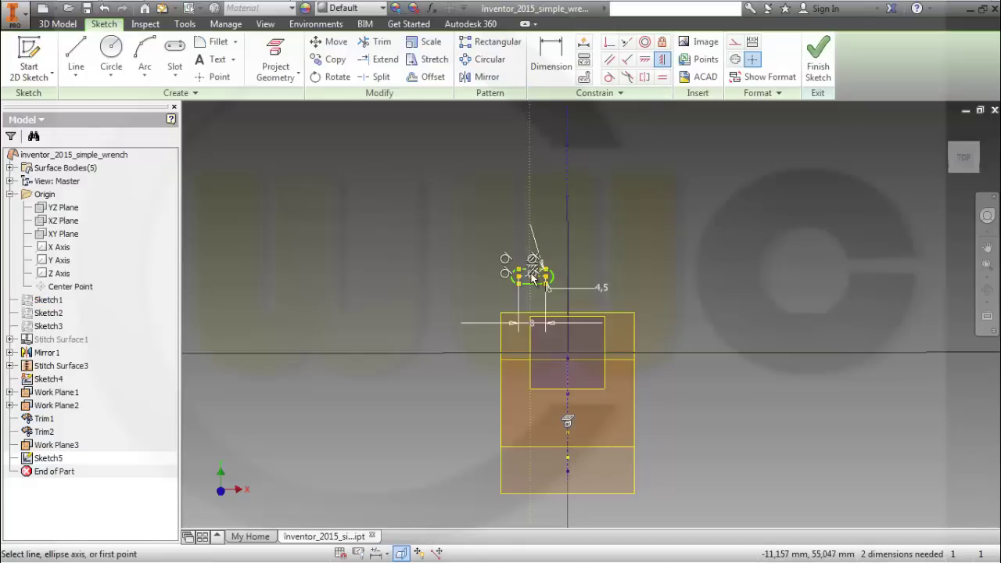
pyautogui.scroll(4, 546, 364)
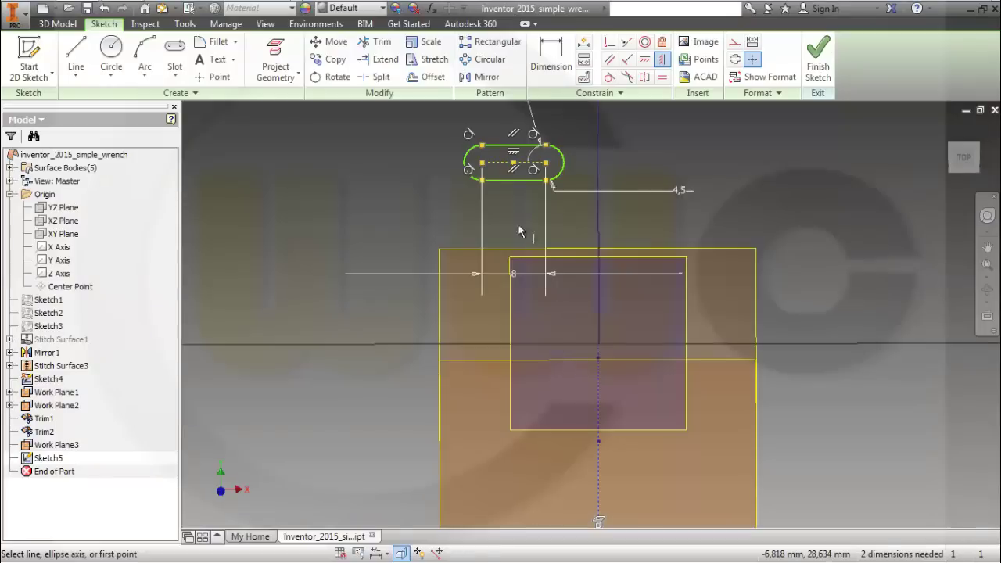
pyautogui.click(514, 164)
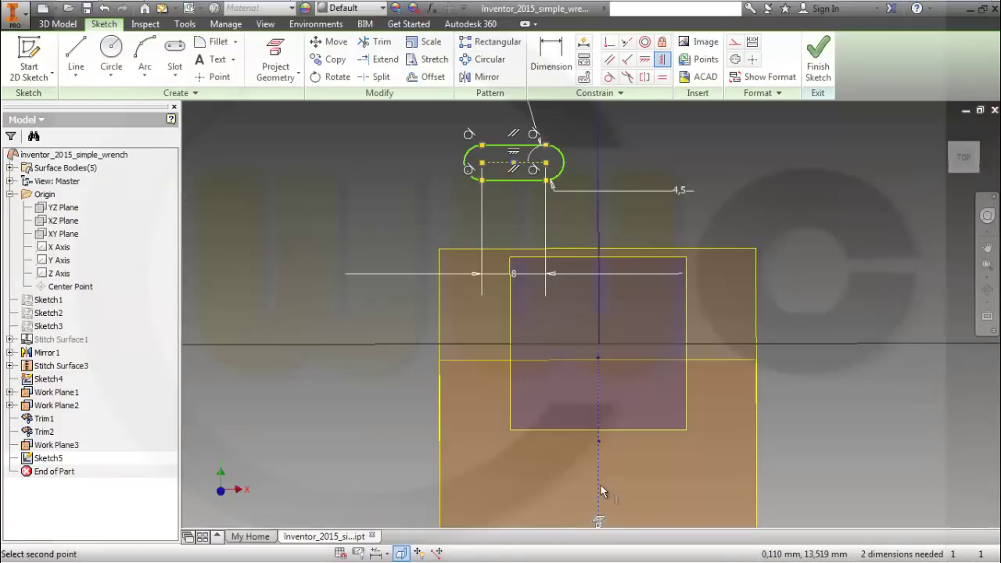
pyautogui.scroll(-2, 602, 491)
pyautogui.click(602, 520)
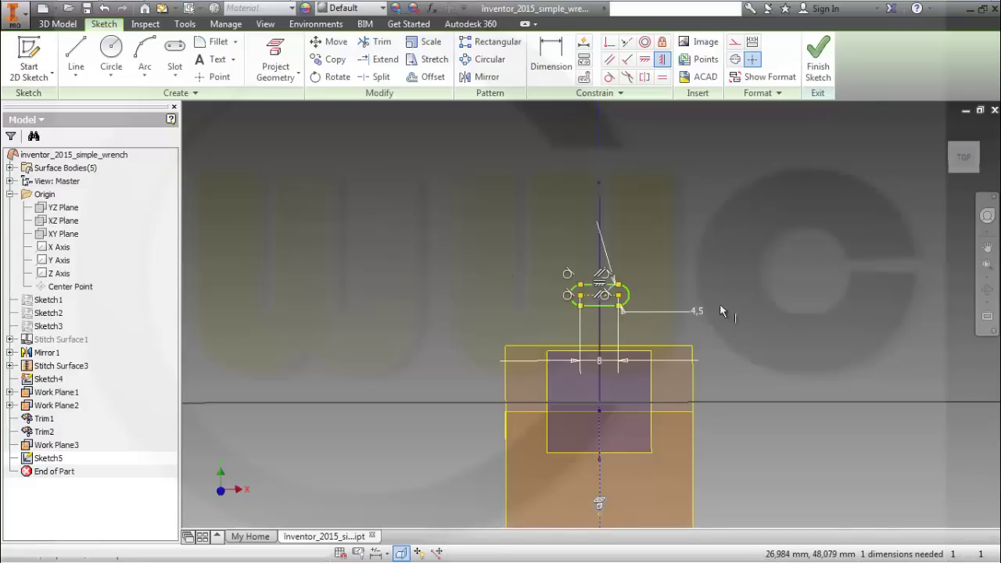
pyautogui.click(688, 307)
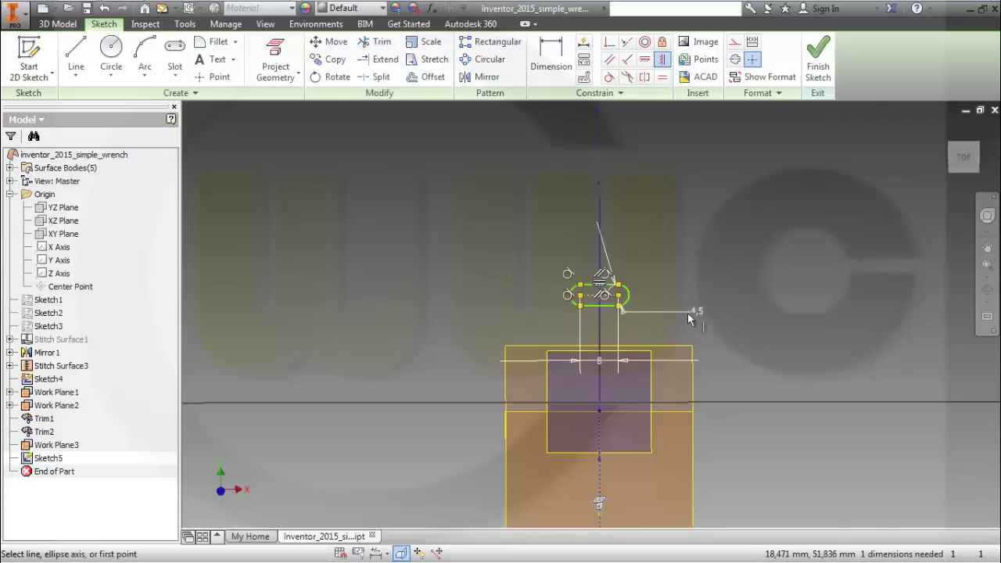
# Project the handle line's ring-side endpoint, make the midpoint of the slot's lower straight edge coincident with it, and finish the sketch.
pyautogui.click(610, 44)
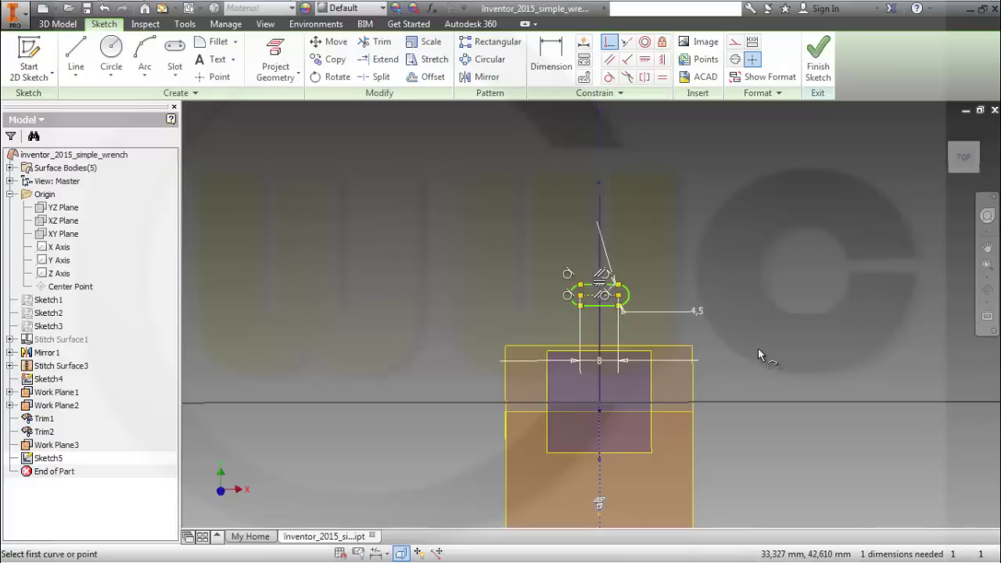
pyautogui.keyDown('shift'); pyautogui.moveTo(758, 350); pyautogui.dragTo(744, 352, button='middle'); pyautogui.keyUp('shift')
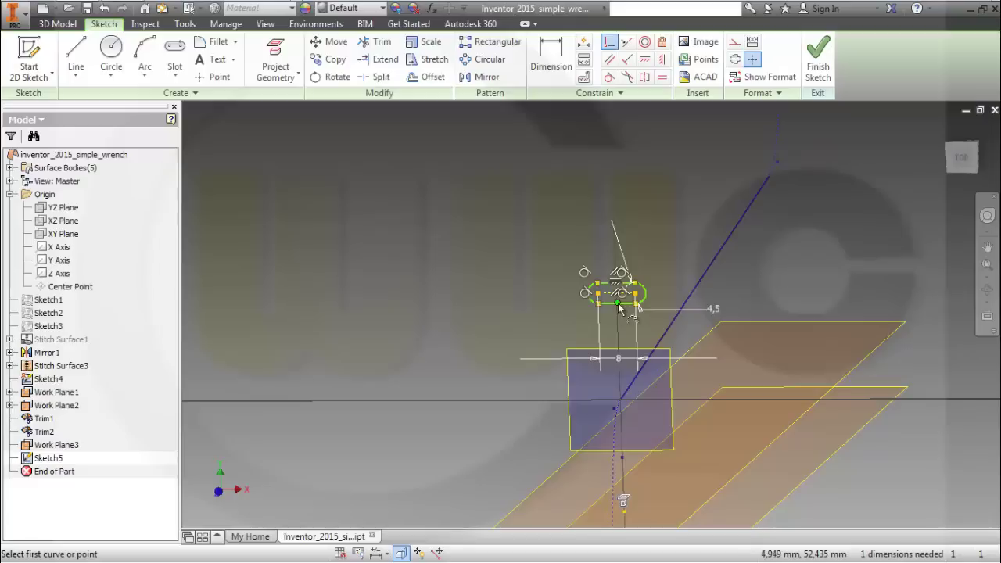
pyautogui.click(275, 59)
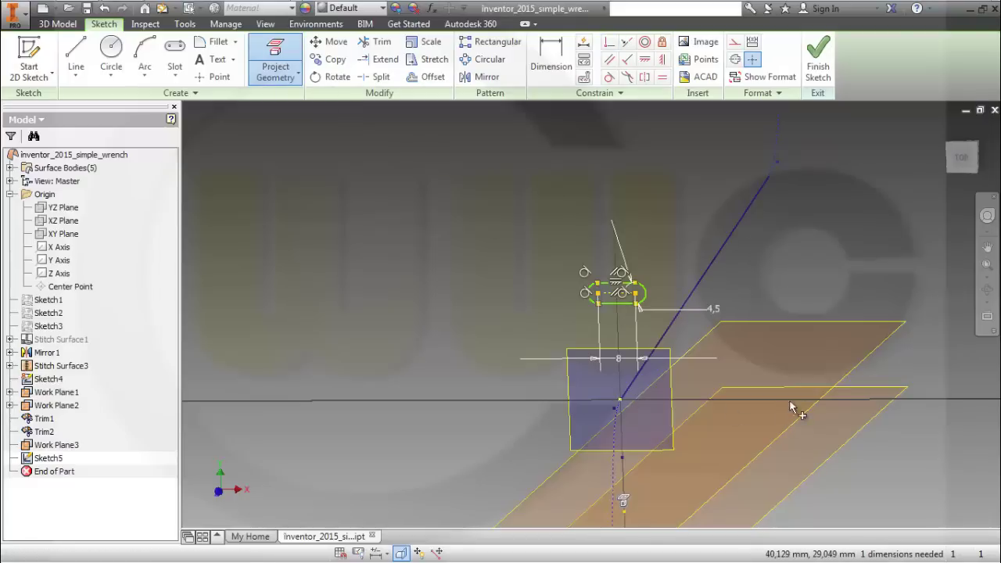
pyautogui.click(609, 43)
pyautogui.click(620, 403)
pyautogui.click(618, 294)
pyautogui.moveTo(710, 382); pyautogui.dragTo(672, 331, button='middle')
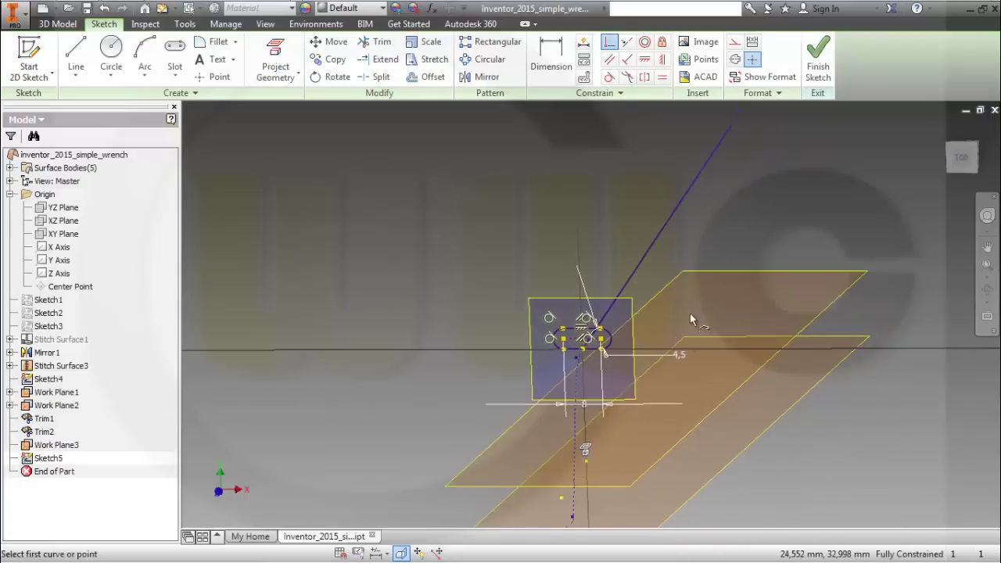
pyautogui.click(818, 66)
# Extrude the slot profile as a surface with the To extent, ending at the far endpoint of the long handle line.
pyautogui.moveTo(743, 301)
pyautogui.mouseDown(button='middle')
pyautogui.moveTo(715, 272)
pyautogui.moveTo(709, 284)
pyautogui.moveTo(660, 282)
pyautogui.moveTo(704, 291)
pyautogui.mouseUp(button='middle')
pyautogui.scroll(3, 704, 291)
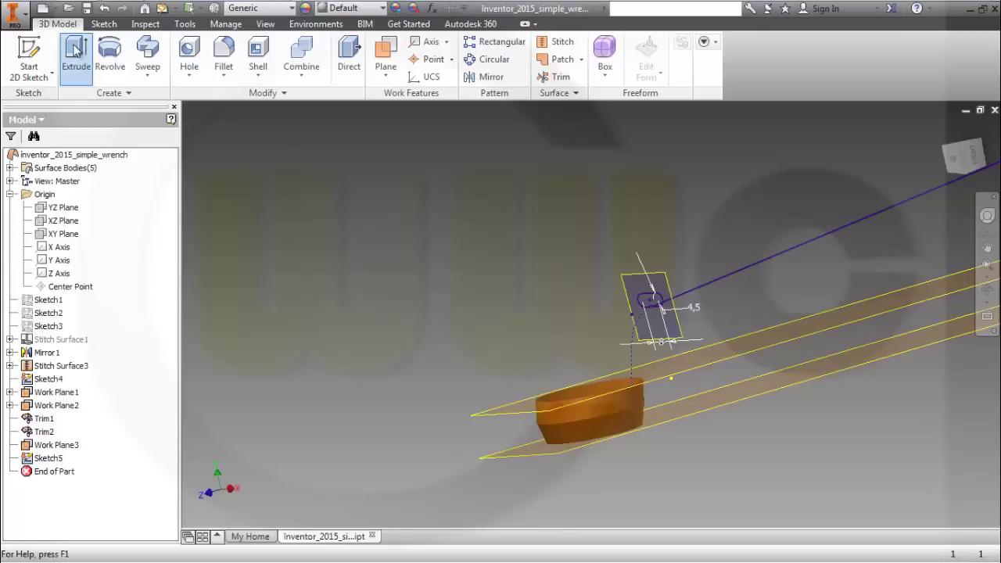
pyautogui.click(76, 53)
pyautogui.click(650, 296)
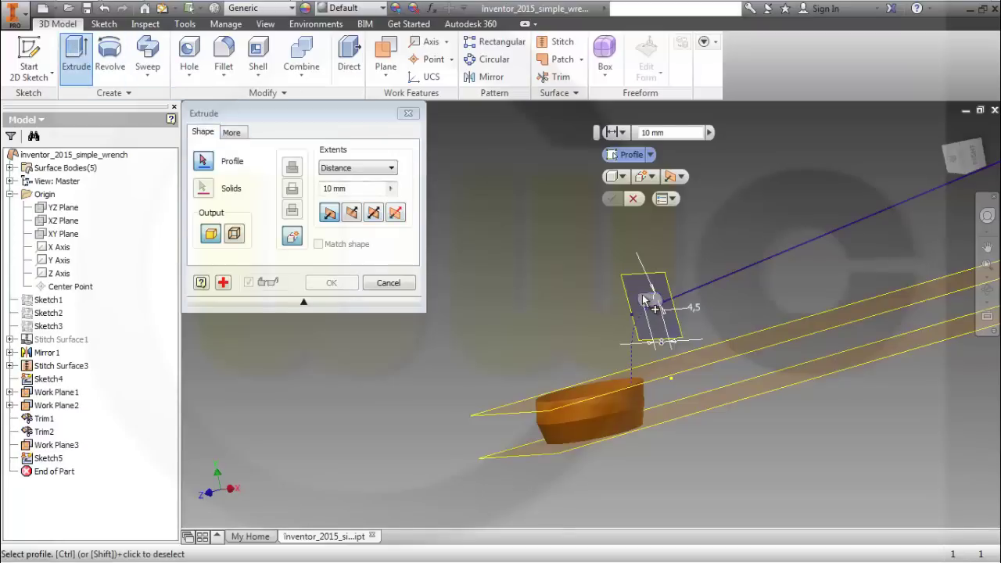
pyautogui.click(234, 236)
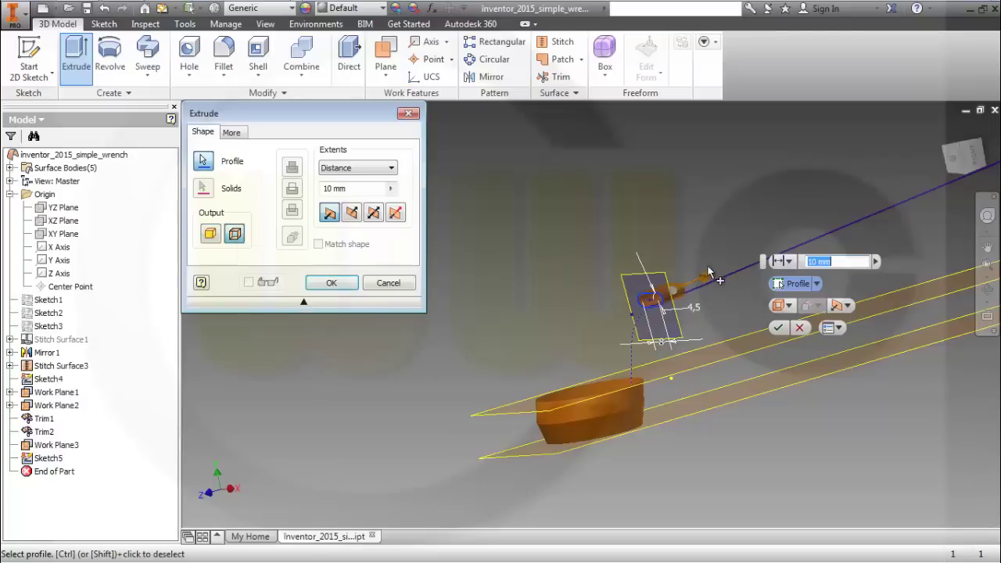
pyautogui.moveTo(622, 197)
pyautogui.mouseDown(button='middle')
pyautogui.moveTo(455, 226)
pyautogui.moveTo(450, 252)
pyautogui.mouseUp(button='middle')
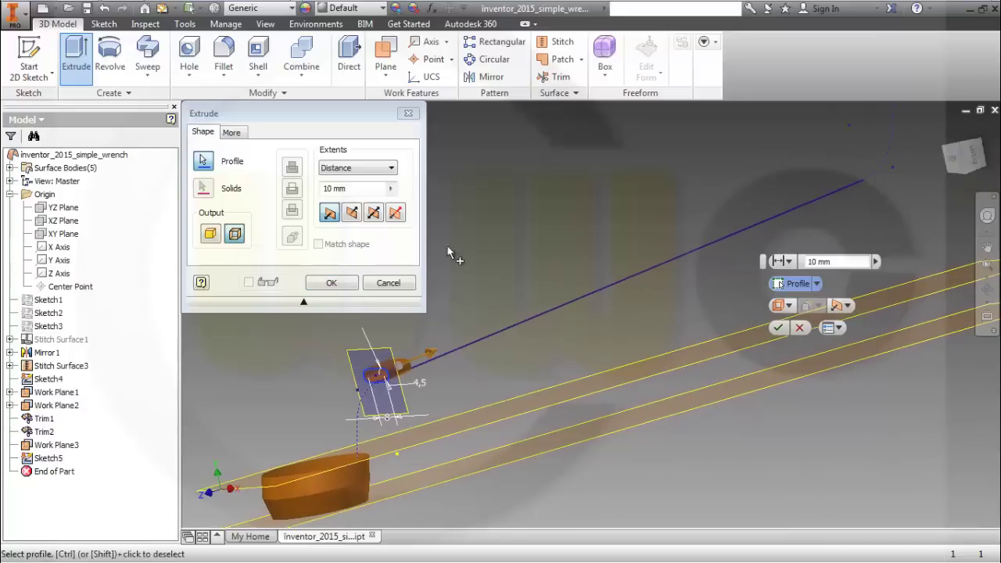
pyautogui.click(391, 168)
pyautogui.click(372, 199)
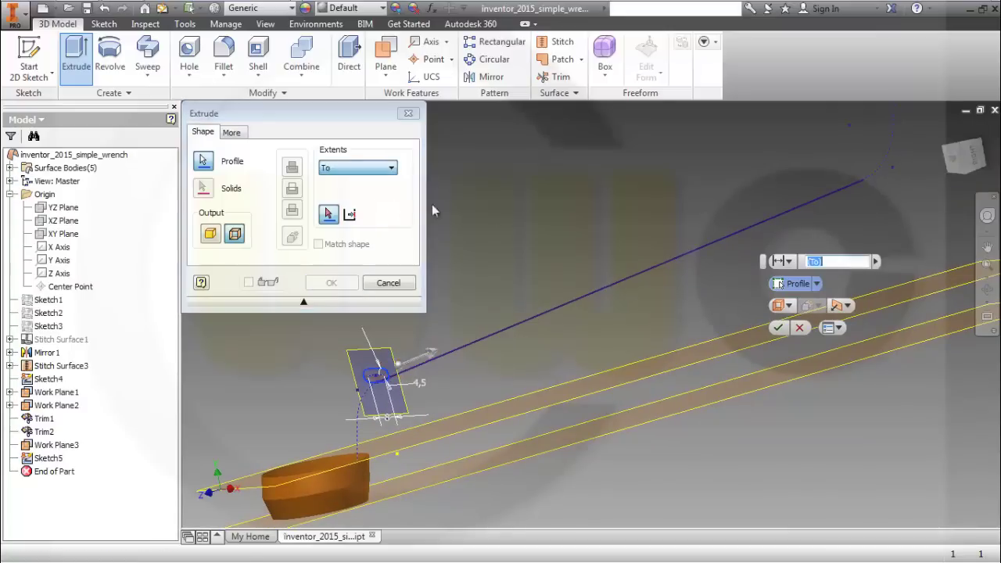
pyautogui.click(864, 182)
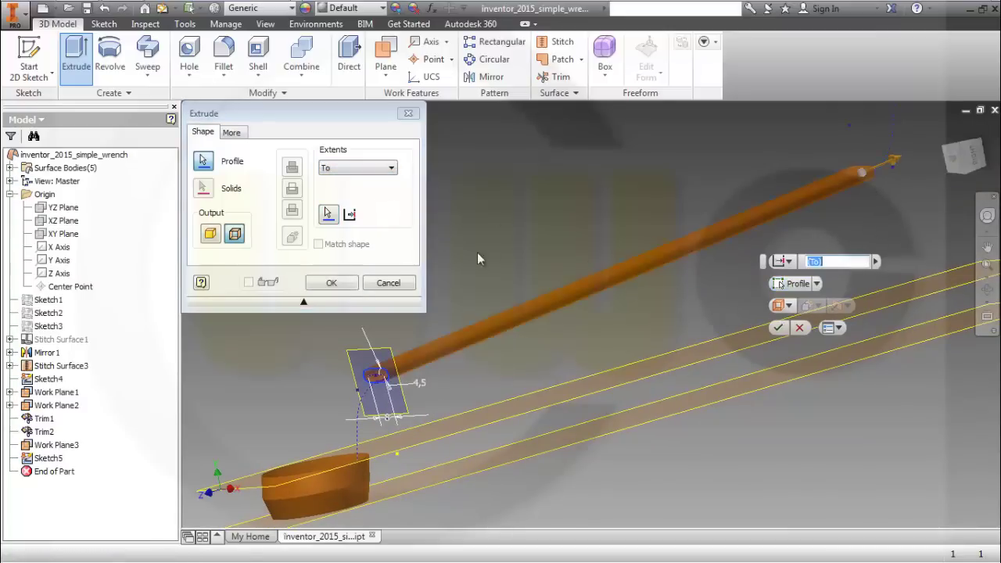
pyautogui.click(332, 283)
pyautogui.moveTo(340, 286); pyautogui.dragTo(504, 231, button='middle')
# Copy the handle path sketch, Sketch4, and paste the copy onto the YZ plane.
pyautogui.press('F6')
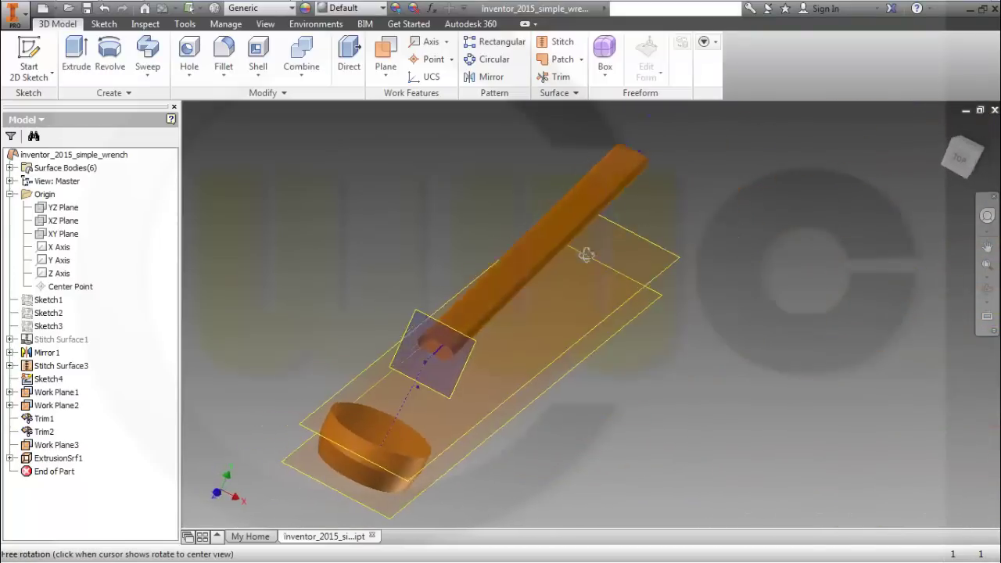
pyautogui.moveTo(487, 313)
pyautogui.keyDown('shift'); pyautogui.mouseDown(button='middle')
pyautogui.moveTo(456, 290)
pyautogui.moveTo(437, 308)
pyautogui.moveTo(452, 288)
pyautogui.mouseUp(button='middle'); pyautogui.keyUp('shift')
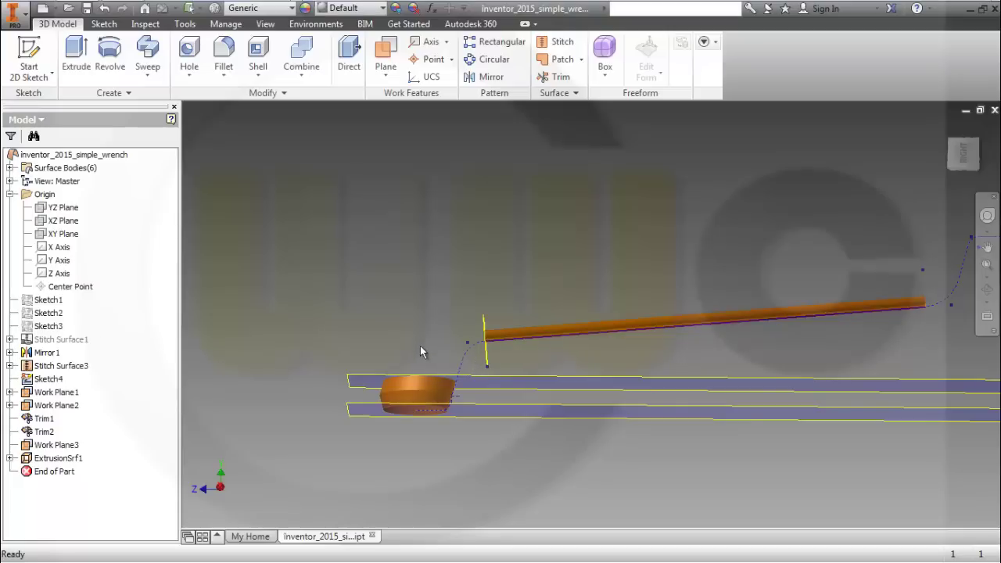
pyautogui.rightClick(55, 380)
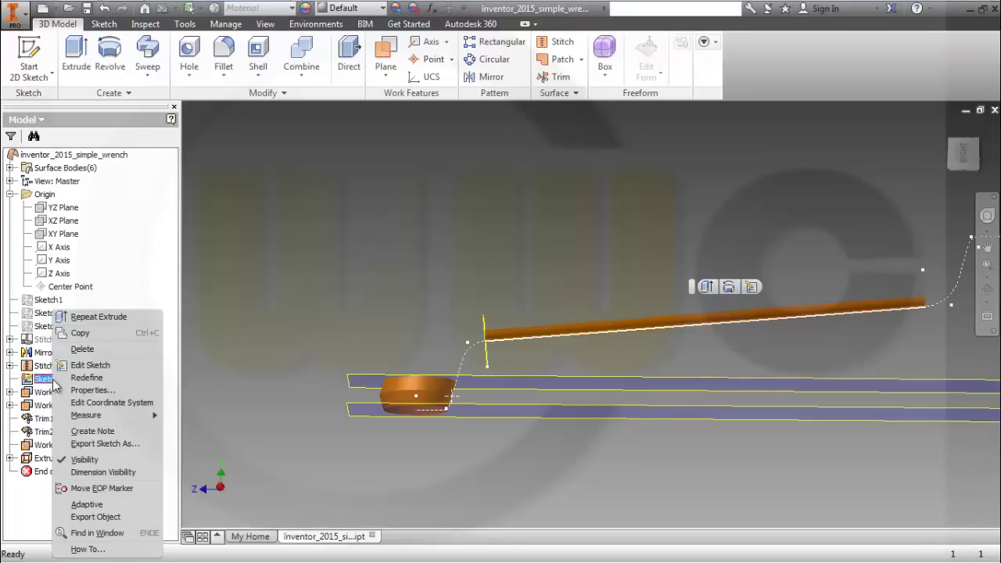
pyautogui.click(85, 334)
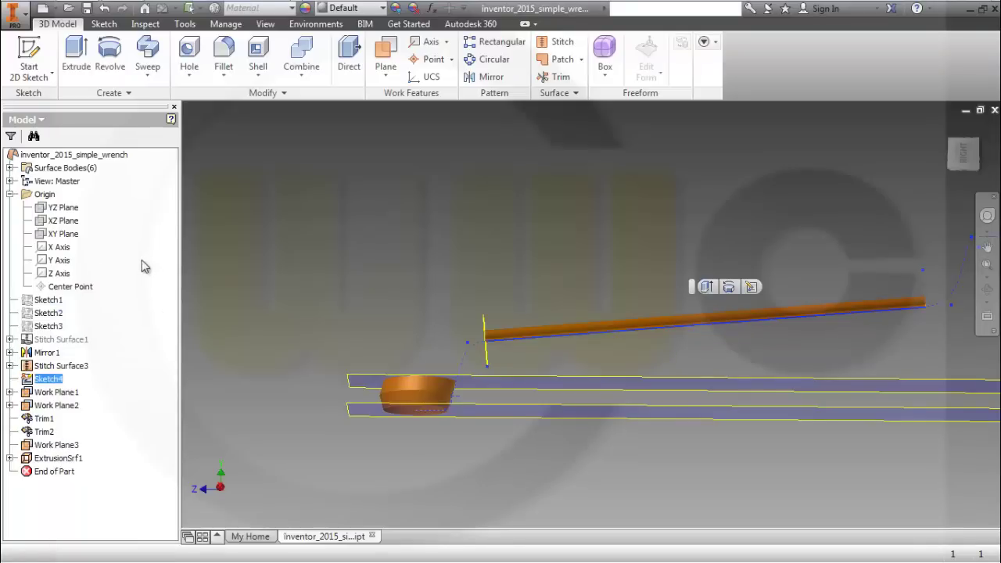
pyautogui.rightClick(69, 211)
pyautogui.click(92, 245)
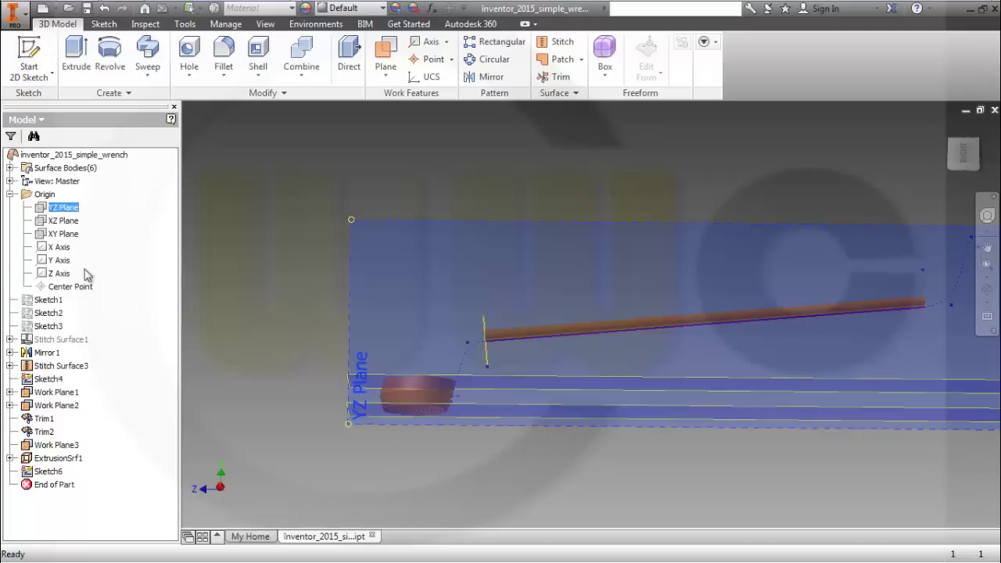
# Open the copied handle path sketch, Sketch6, for editing and slice the graphics at its plane.
pyautogui.doubleClick(43, 478)
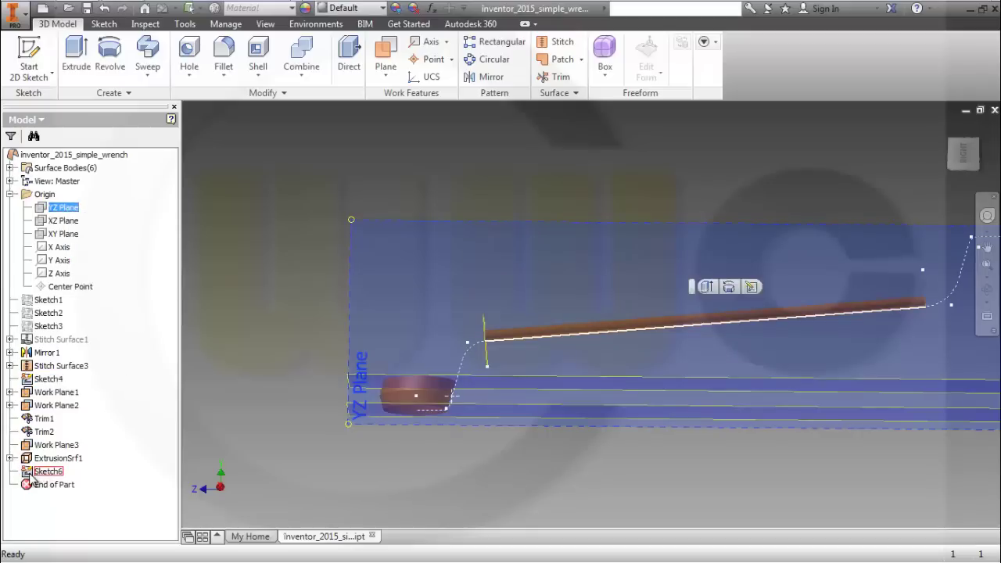
pyautogui.scroll(-2, 356, 413)
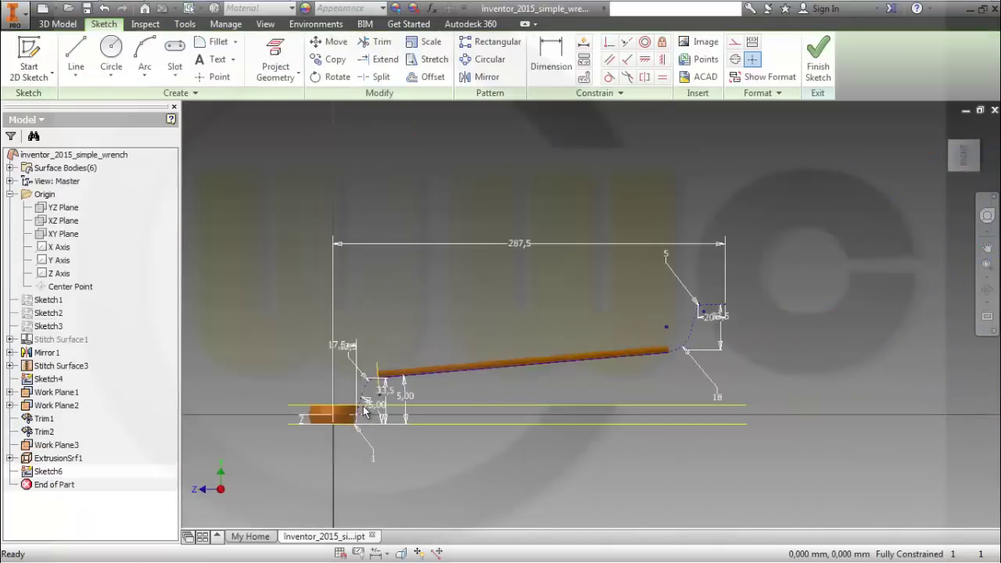
pyautogui.click(401, 553)
# Convert the slanted line and arc beside the ring to normal geometry and the long handle line to construction geometry.
pyautogui.moveTo(280, 287)
pyautogui.mouseDown()
pyautogui.moveTo(401, 413)
pyautogui.moveTo(431, 478)
pyautogui.mouseUp()
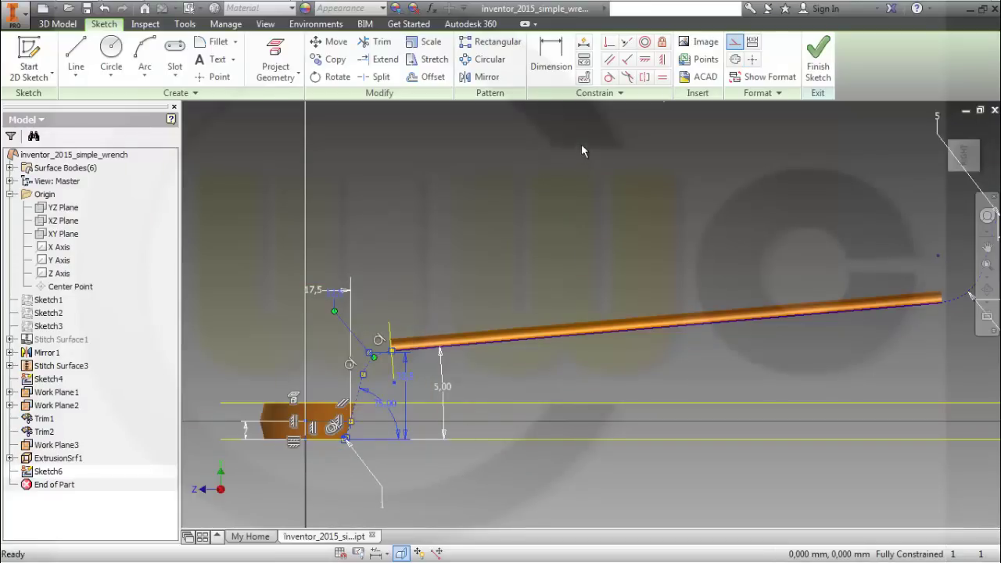
pyautogui.click(736, 41)
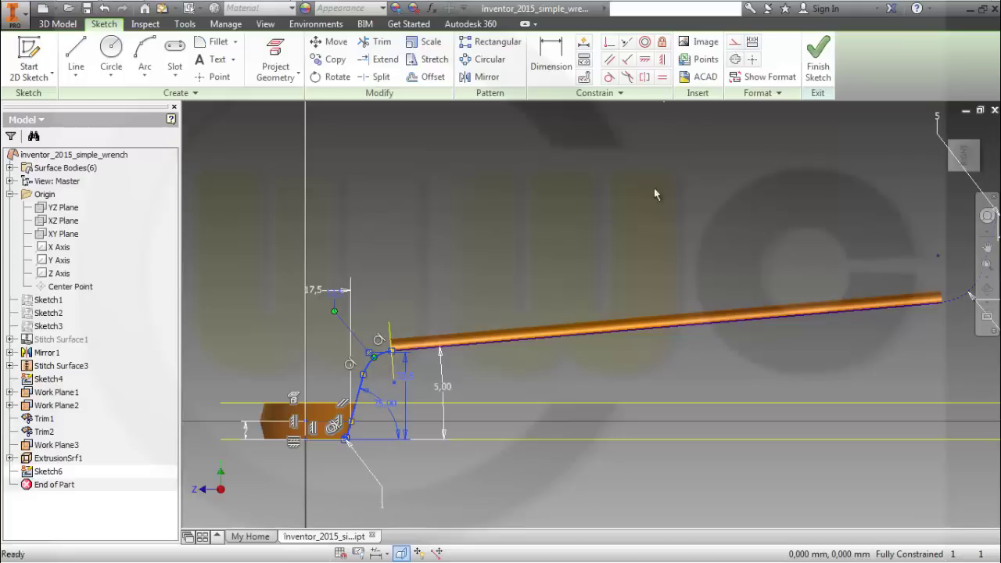
pyautogui.click(579, 249)
pyautogui.moveTo(370, 272)
pyautogui.mouseDown()
pyautogui.moveTo(571, 371)
pyautogui.moveTo(953, 360)
pyautogui.mouseUp()
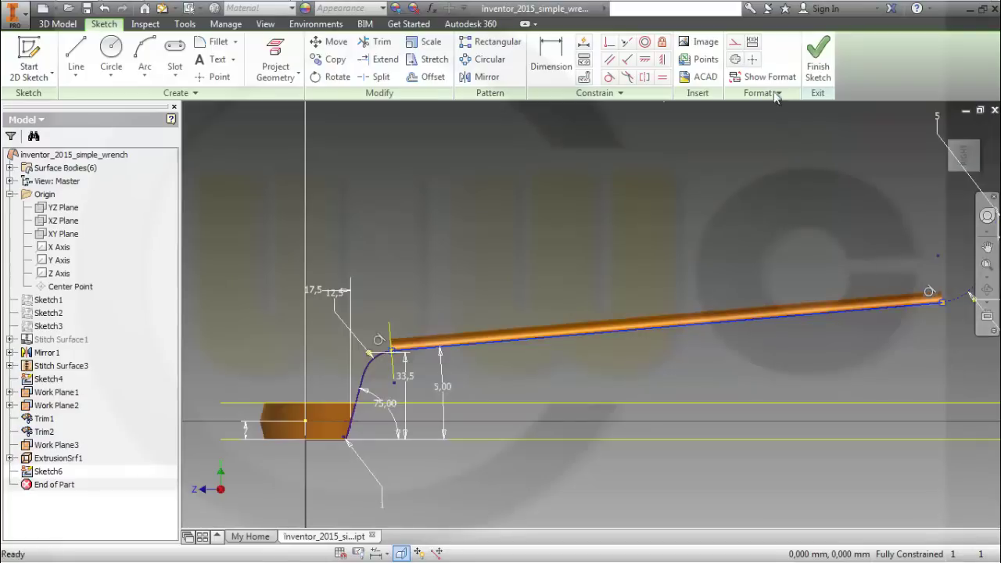
pyautogui.click(737, 47)
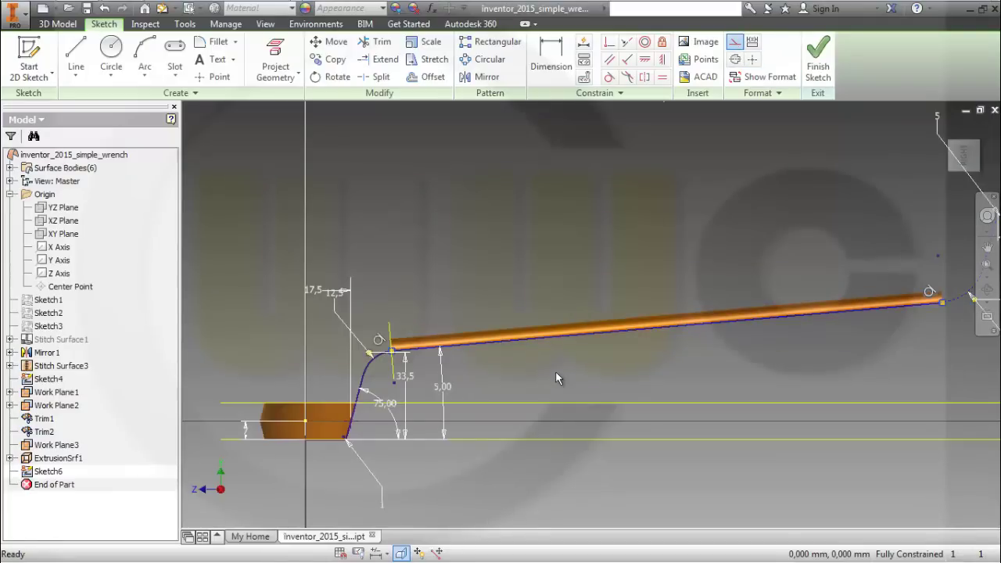
pyautogui.press('Escape')
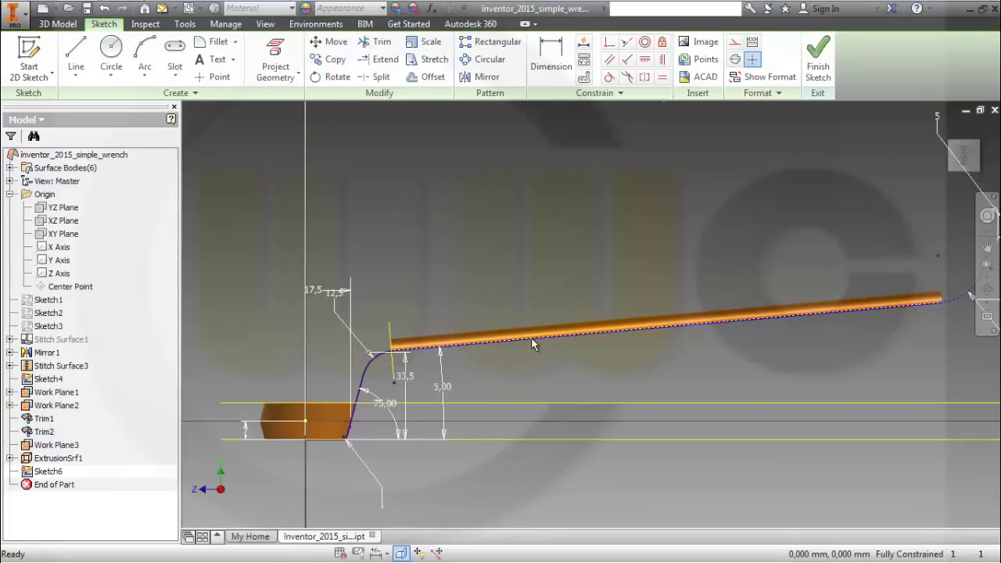
pyautogui.scroll(3, 368, 414)
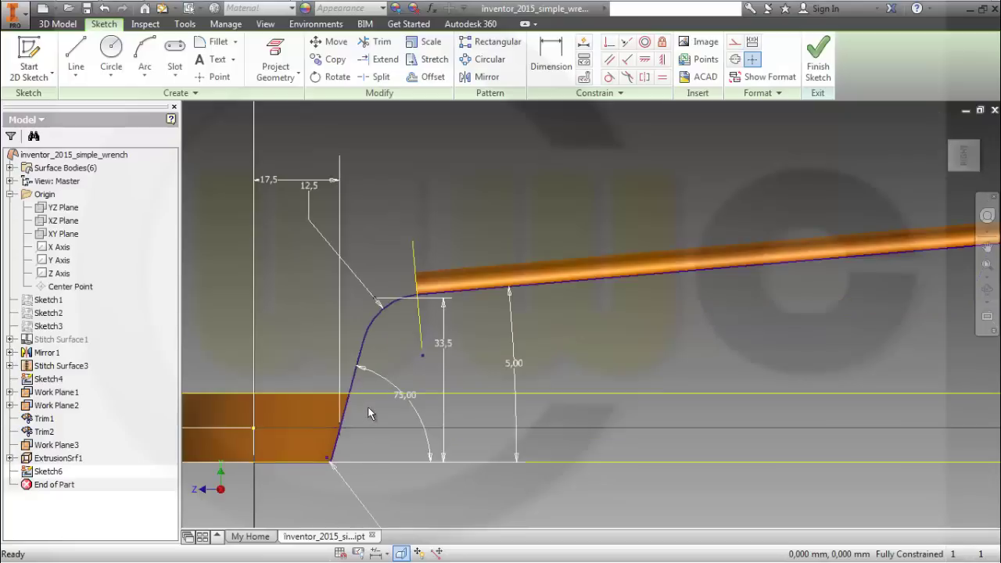
pyautogui.scroll(3, 360, 418)
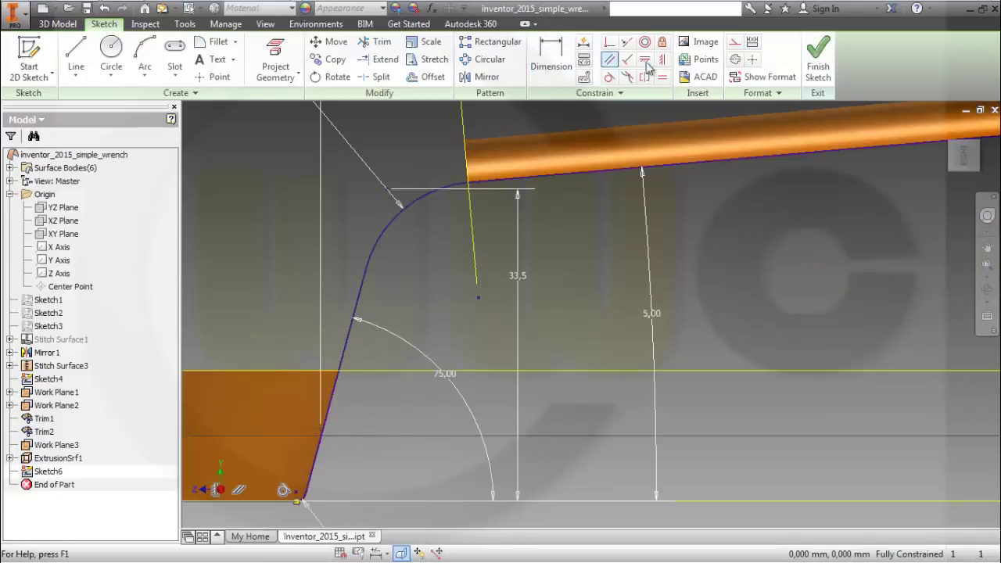
# Convert the horizontal line under the ring and the small arc at its end to construction geometry, and finish the sketch.
pyautogui.click(736, 44)
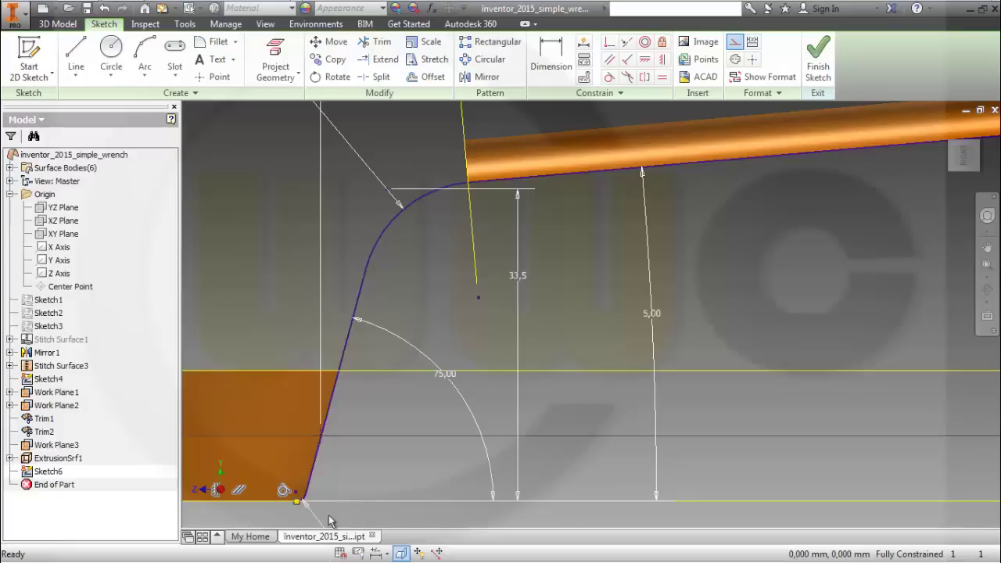
pyautogui.click(294, 491)
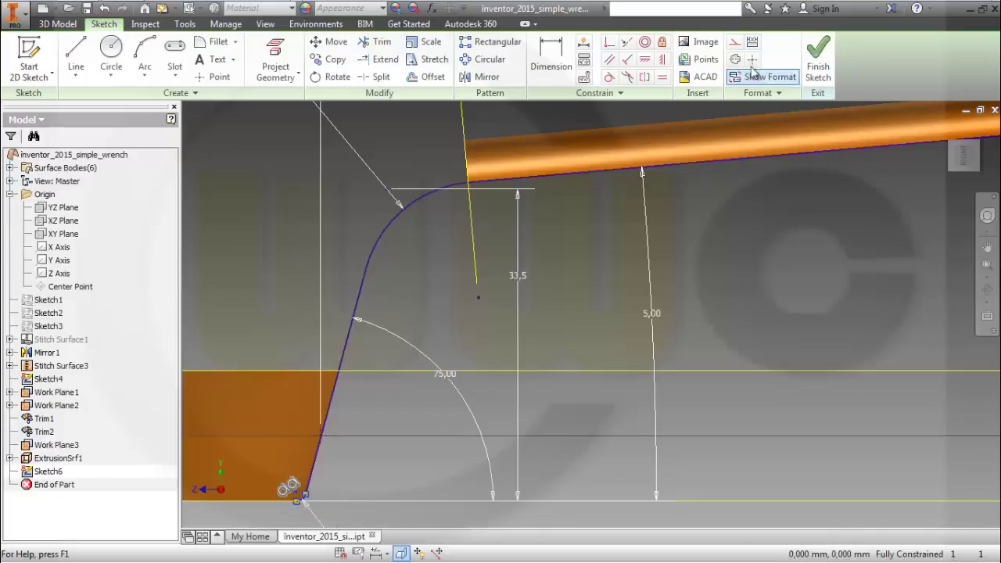
pyautogui.click(737, 44)
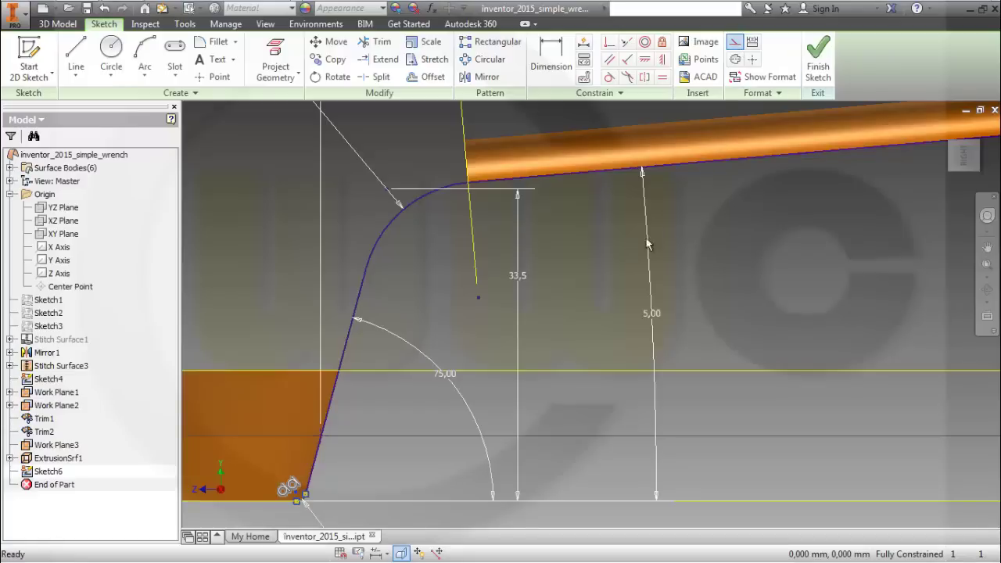
pyautogui.click(818, 56)
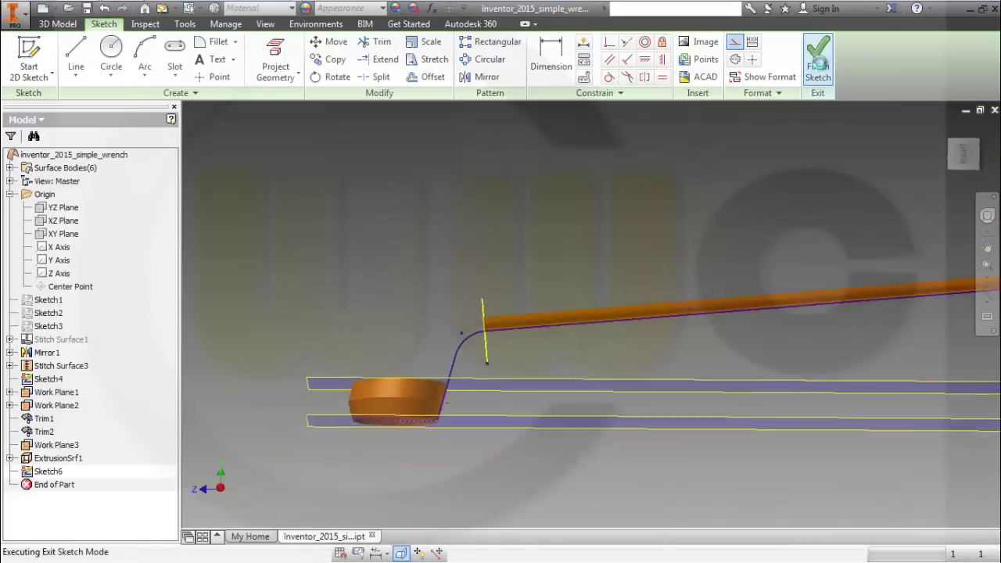
# Start a sketch on the YZ plane and draw two connected lines above the ring, one rising steeply and one running shallowly along the handle.
pyautogui.moveTo(513, 256)
pyautogui.mouseDown(button='middle')
pyautogui.moveTo(510, 272)
pyautogui.moveTo(518, 217)
pyautogui.moveTo(443, 212)
pyautogui.moveTo(449, 241)
pyautogui.mouseUp(button='middle')
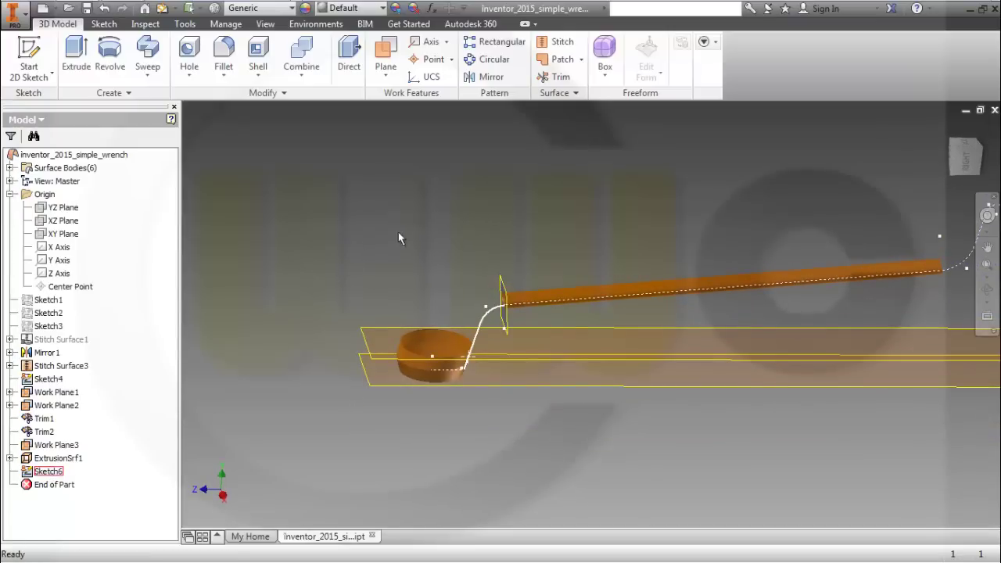
pyautogui.click(29, 56)
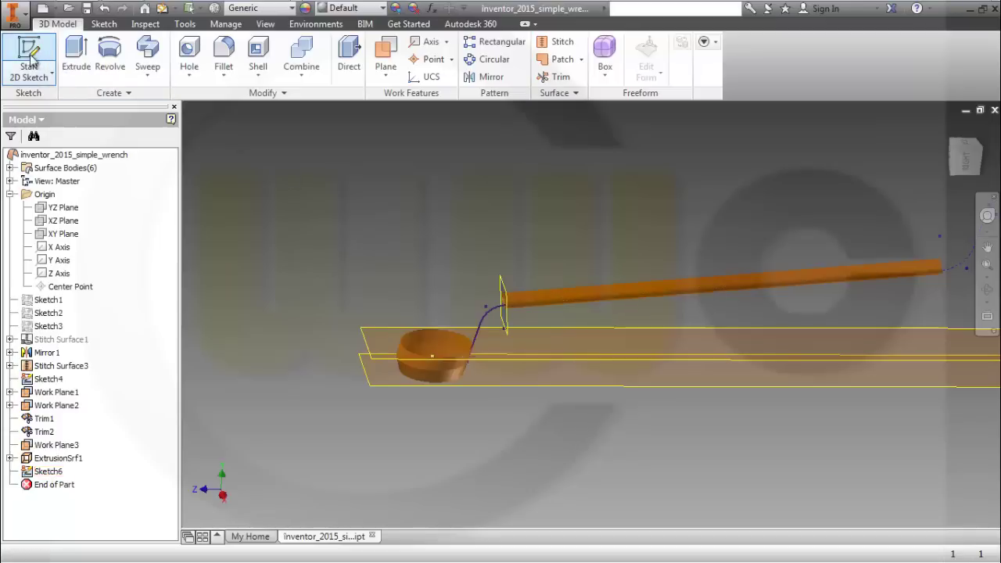
pyautogui.click(75, 207)
pyautogui.moveTo(695, 192); pyautogui.dragTo(526, 231, button='middle')
pyautogui.click(76, 55)
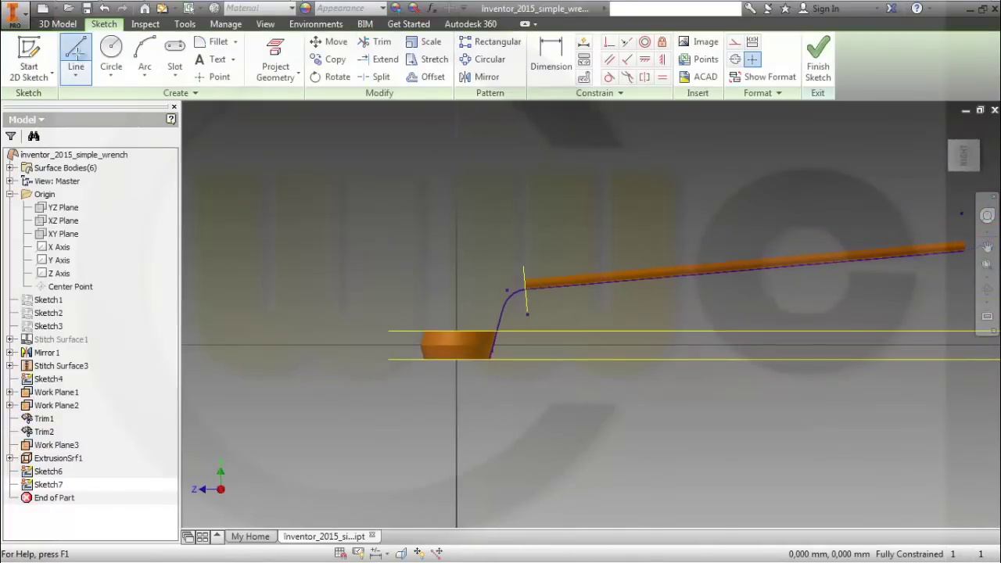
pyautogui.click(413, 306)
pyautogui.click(489, 221)
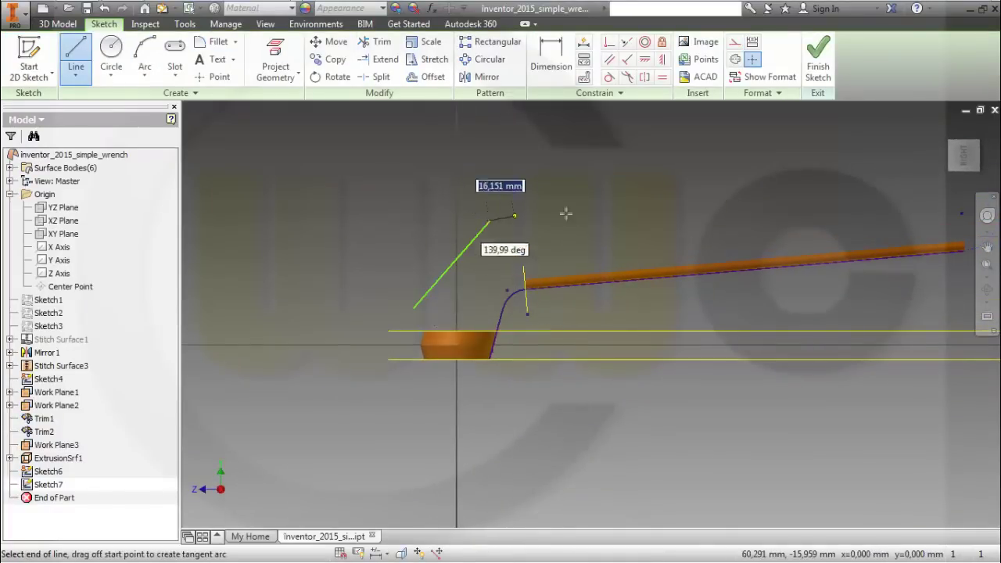
pyautogui.doubleClick(614, 206)
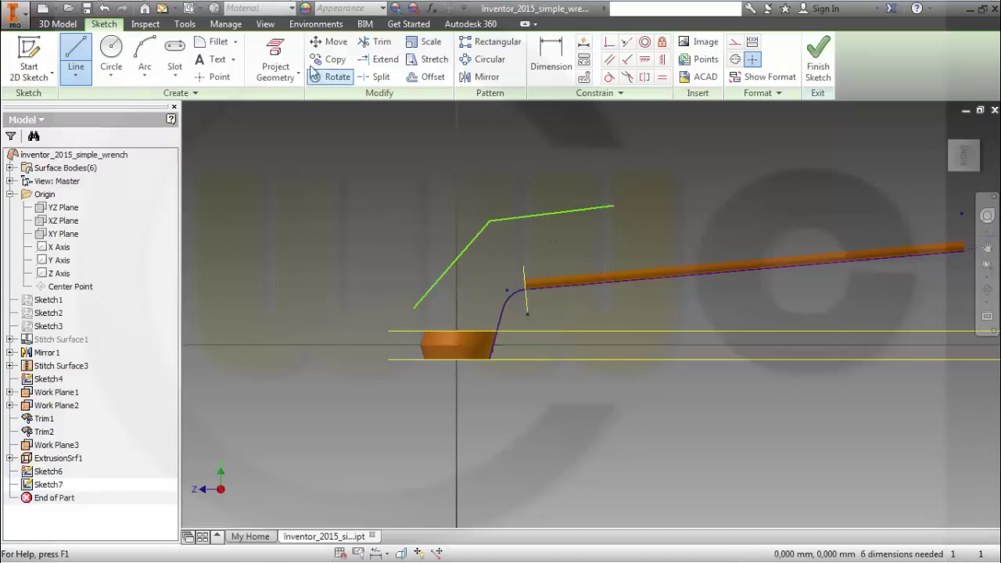
pyautogui.press('Escape')
# Fillet the corner between the two new lines with an 18 mm radius.
pyautogui.click(217, 41)
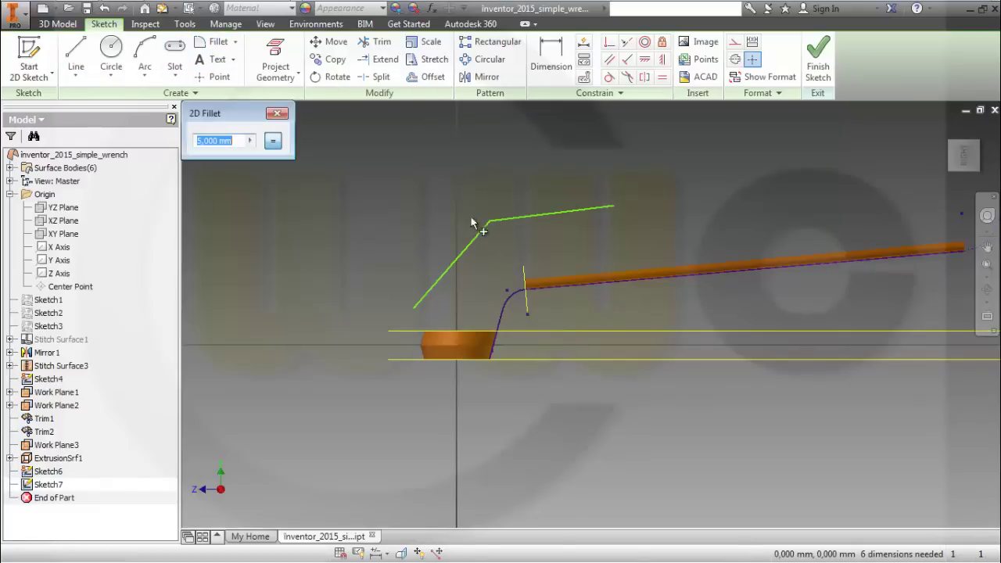
pyautogui.click(273, 140)
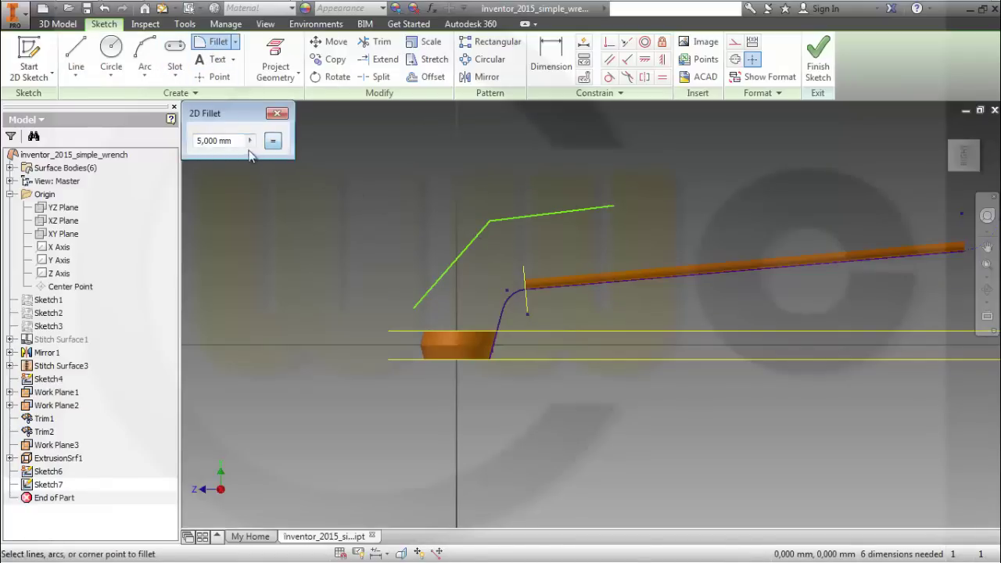
pyautogui.moveTo(244, 141); pyautogui.dragTo(196, 141)
pyautogui.write('1')
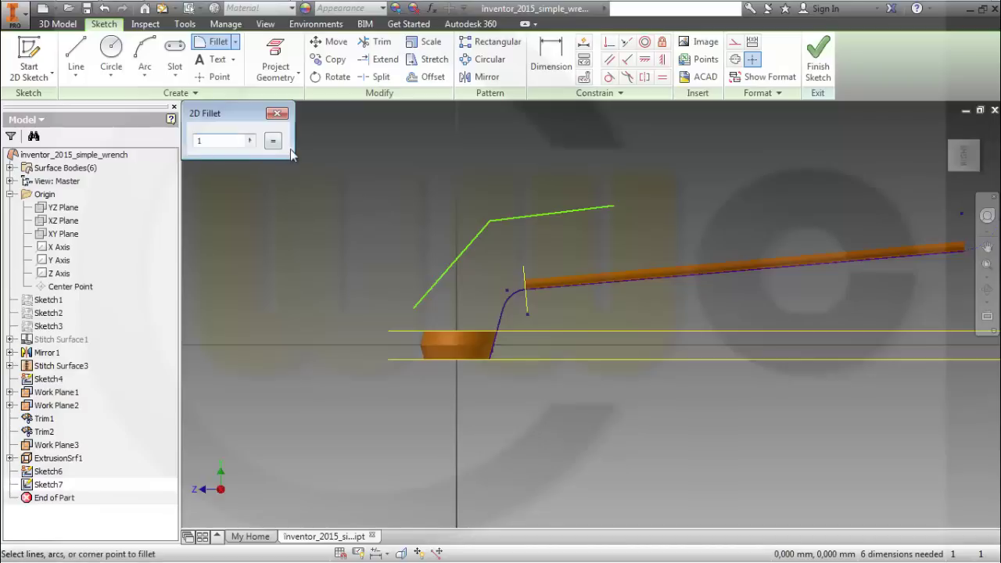
pyautogui.write('8')
pyautogui.click(467, 249)
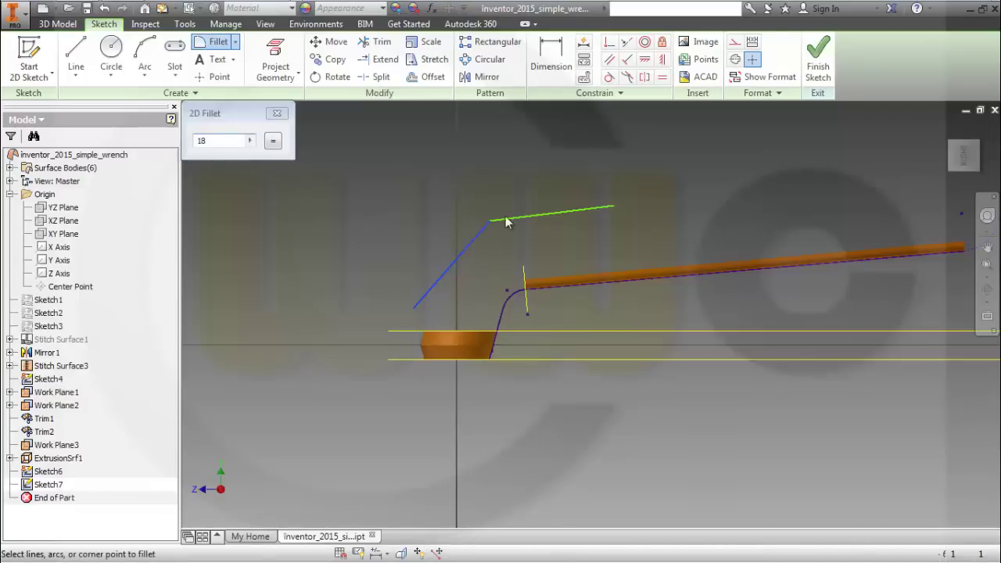
pyautogui.click(525, 221)
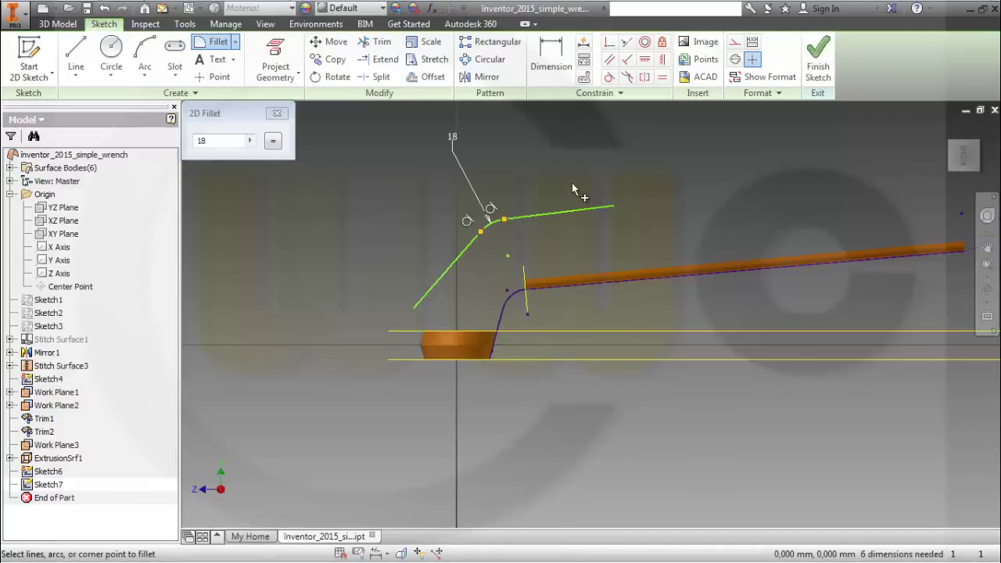
pyautogui.press('Escape')
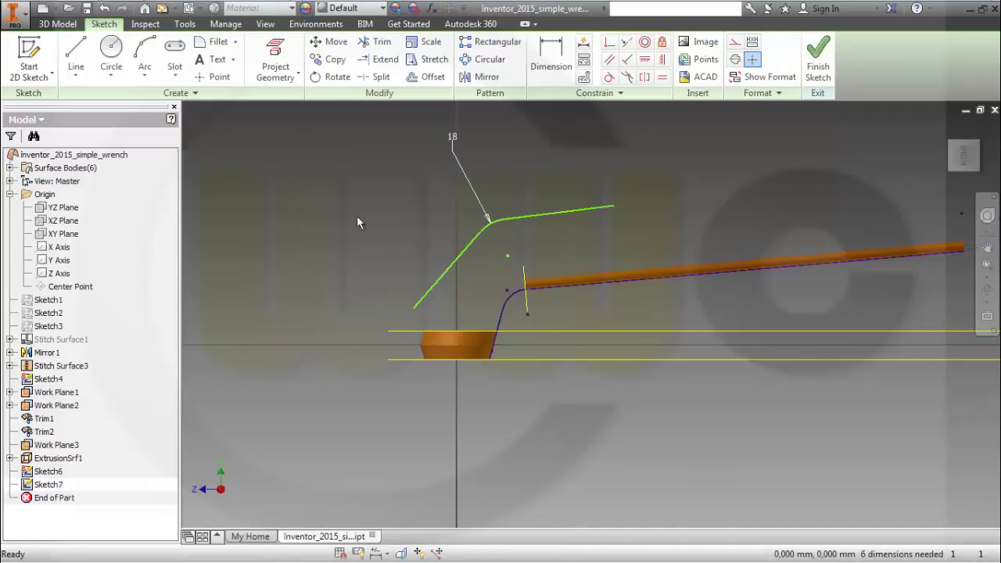
# Slice the graphics at the sketch plane and project the handle's upper edge and the ring's upper corner point farthest from the handle.
pyautogui.click(401, 552)
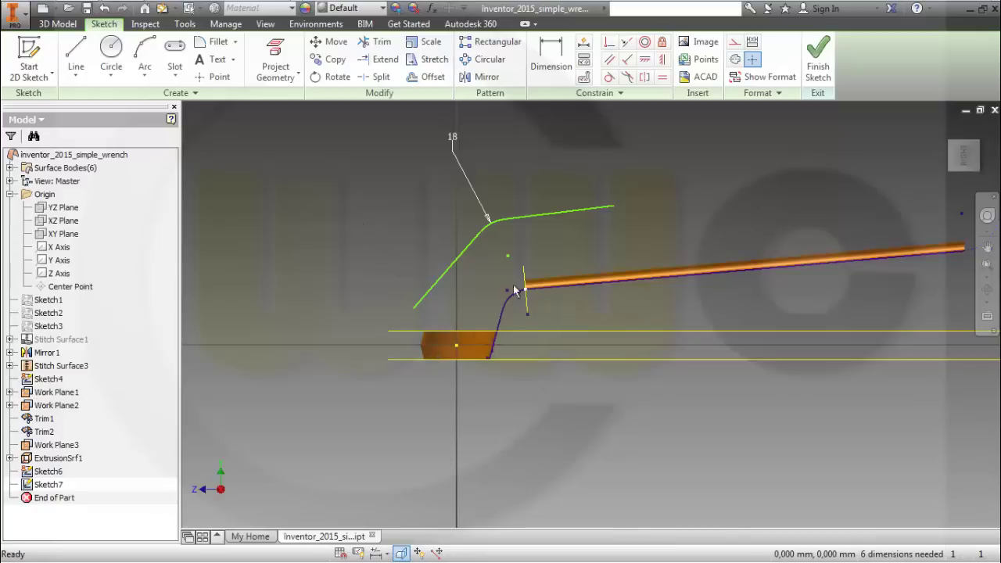
pyautogui.click(276, 61)
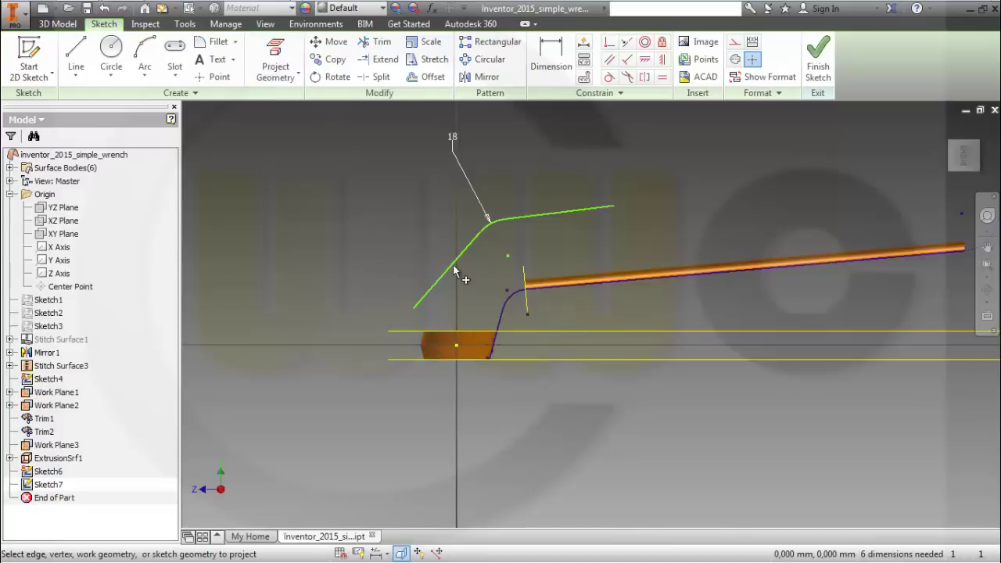
pyautogui.click(557, 278)
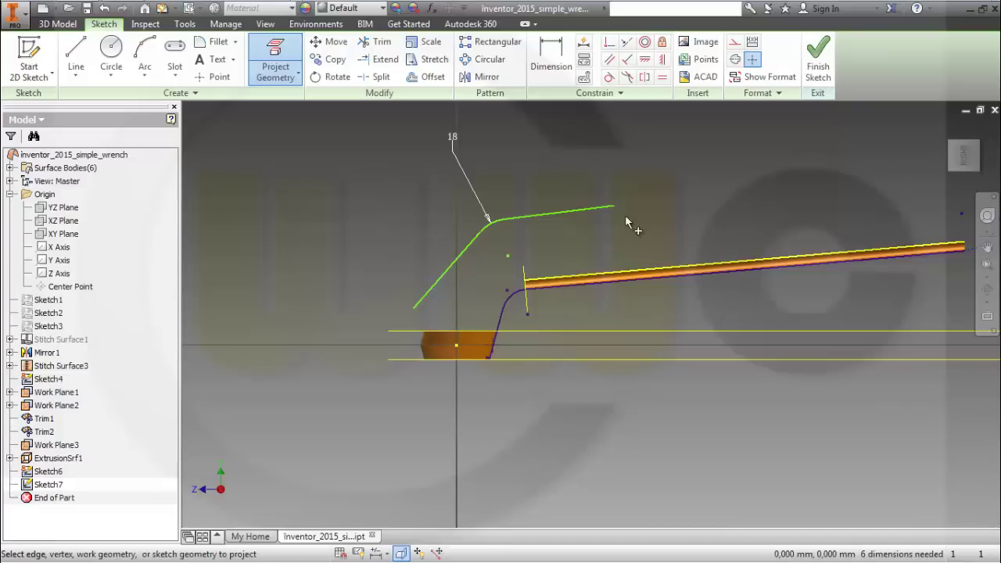
pyautogui.scroll(4, 435, 305)
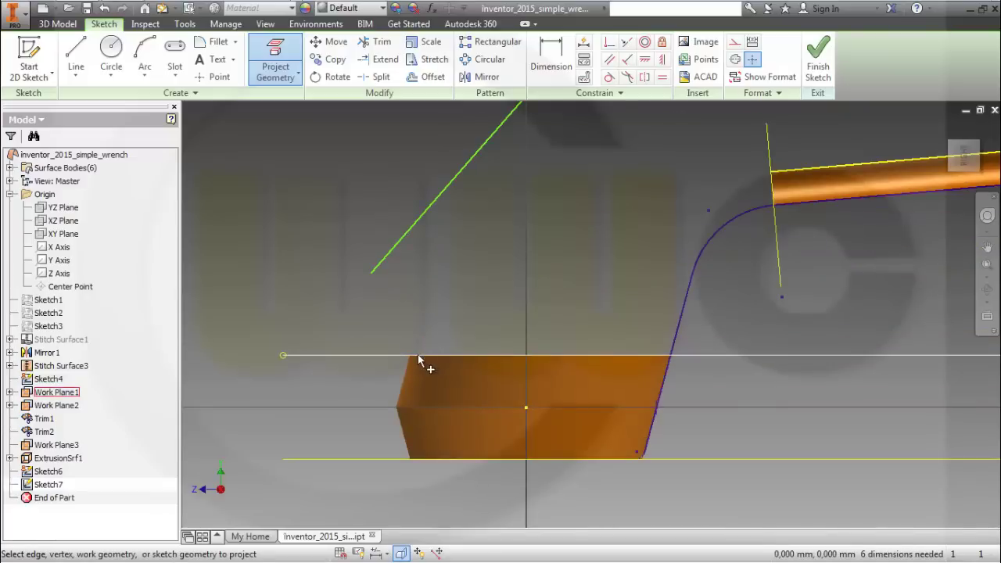
pyautogui.click(406, 358)
pyautogui.keyDown('shift'); pyautogui.moveTo(494, 300); pyautogui.dragTo(454, 340, button='middle'); pyautogui.keyUp('shift')
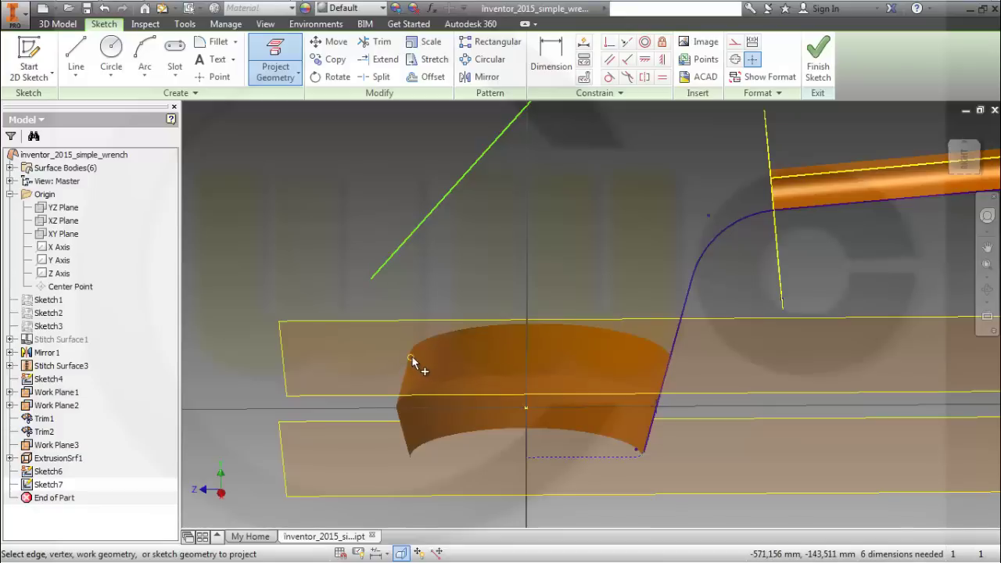
pyautogui.scroll(-2, 568, 246)
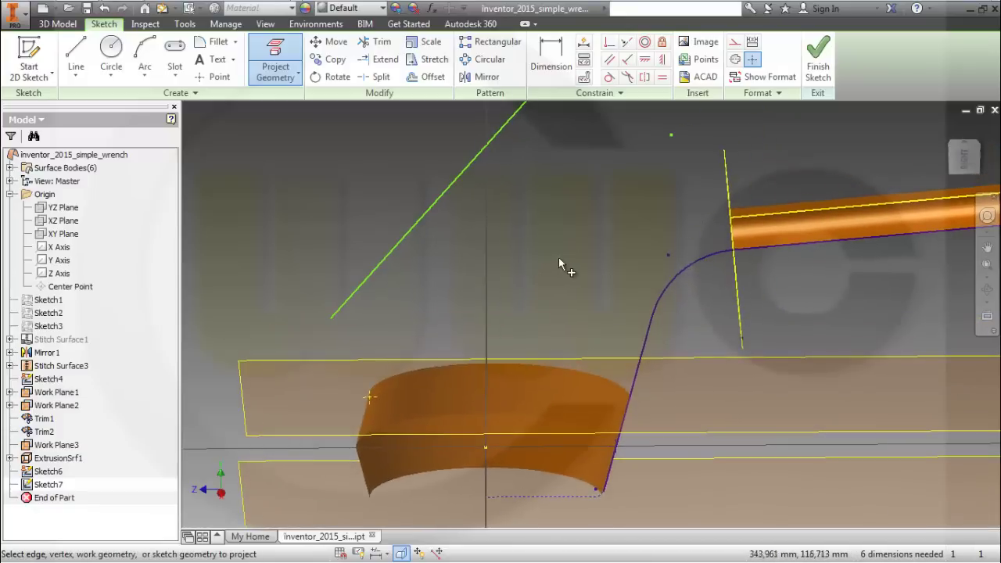
pyautogui.scroll(2, 565, 255)
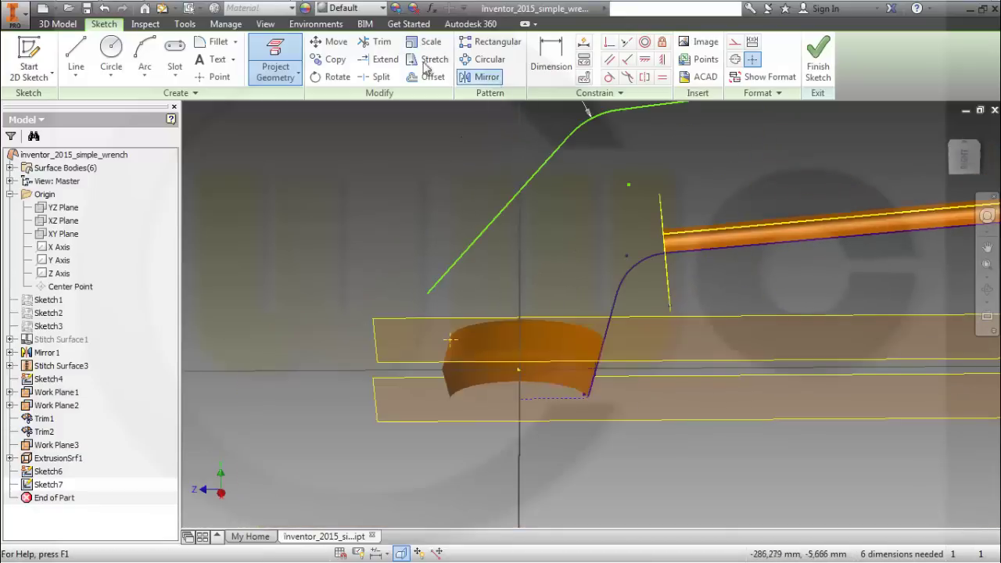
# Make the lower end of the steep line coincident with the projected corner point on the ring.
pyautogui.click(610, 43)
pyautogui.click(427, 296)
pyautogui.click(450, 338)
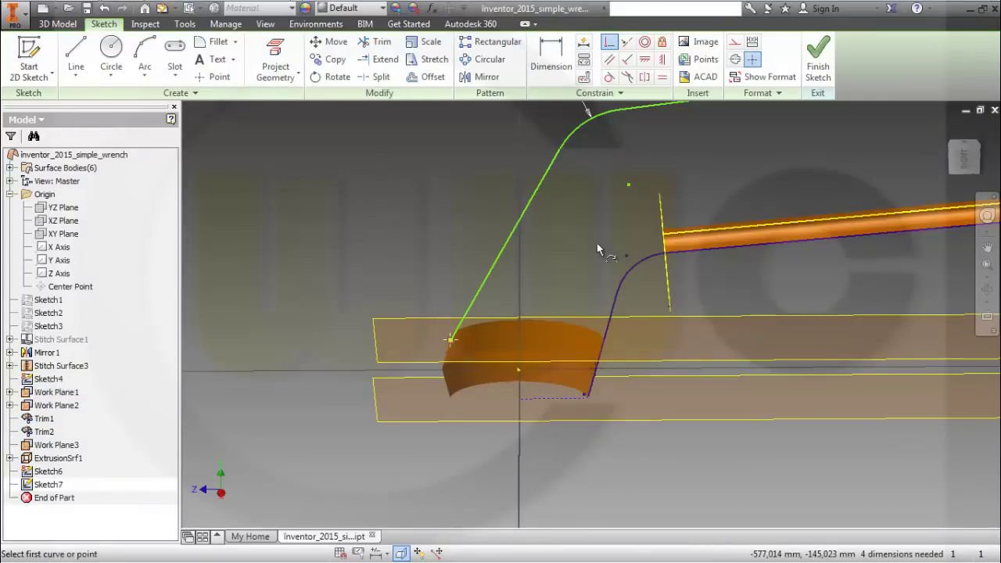
# Convert the projected top edge of the handle to construction geometry and make the upper sketch line collinear with it.
pyautogui.moveTo(719, 202); pyautogui.dragTo(669, 203, button='middle')
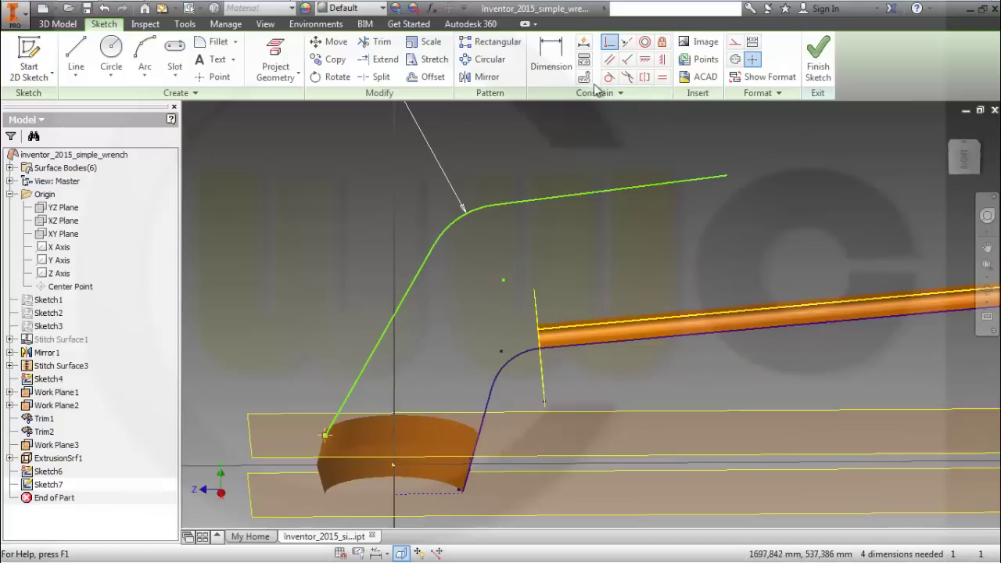
pyautogui.press('Escape')
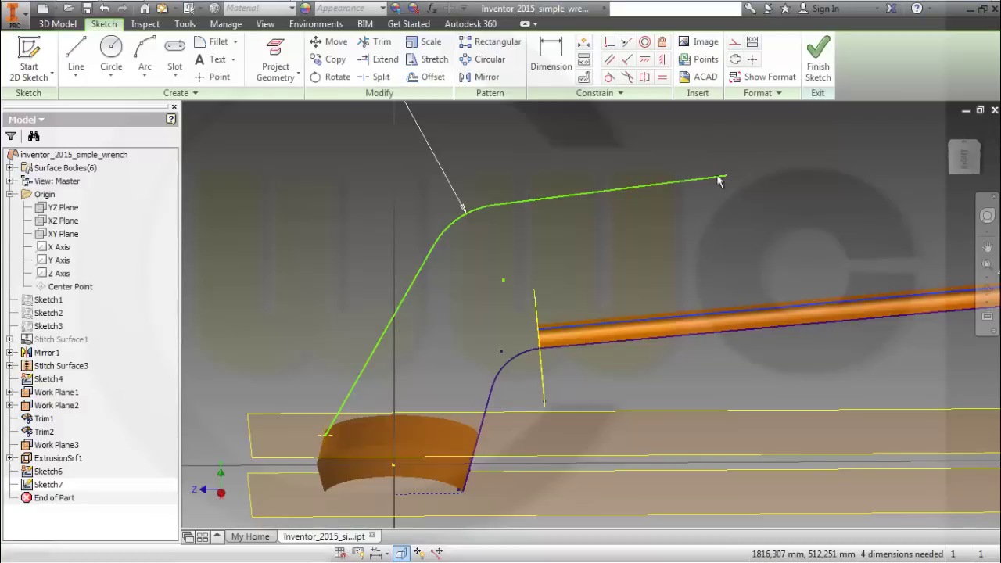
pyautogui.click(735, 41)
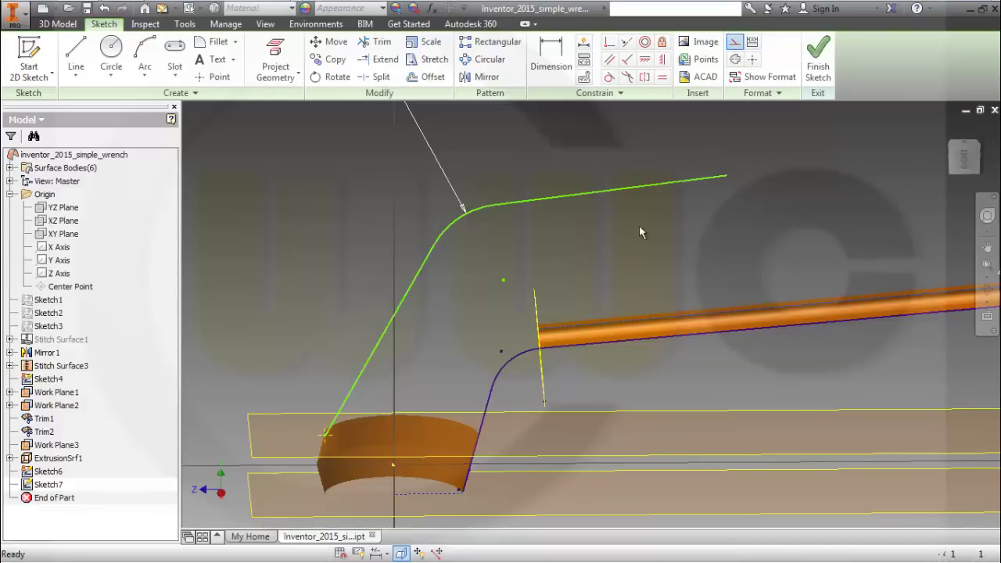
pyautogui.click(626, 44)
pyautogui.click(608, 192)
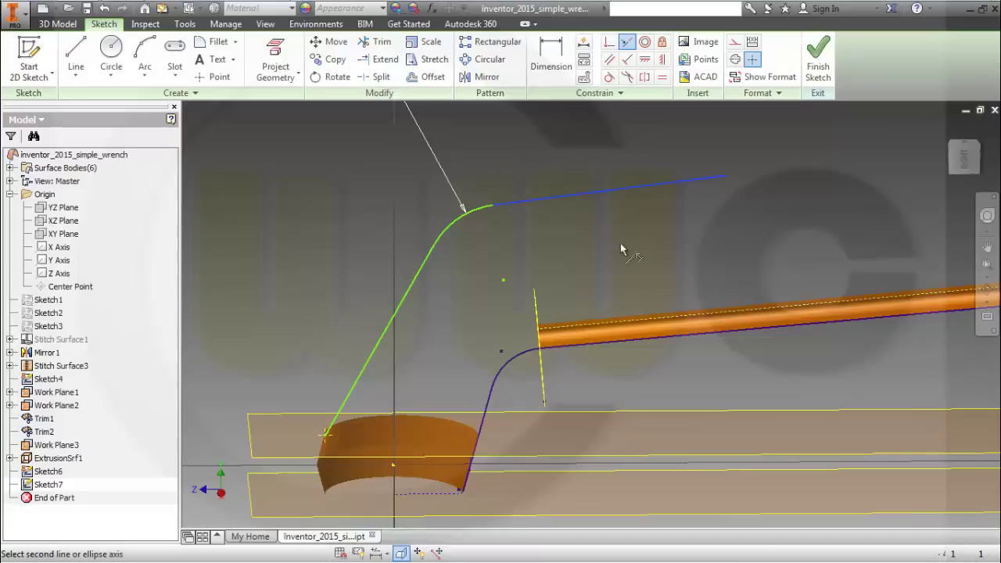
pyautogui.click(616, 323)
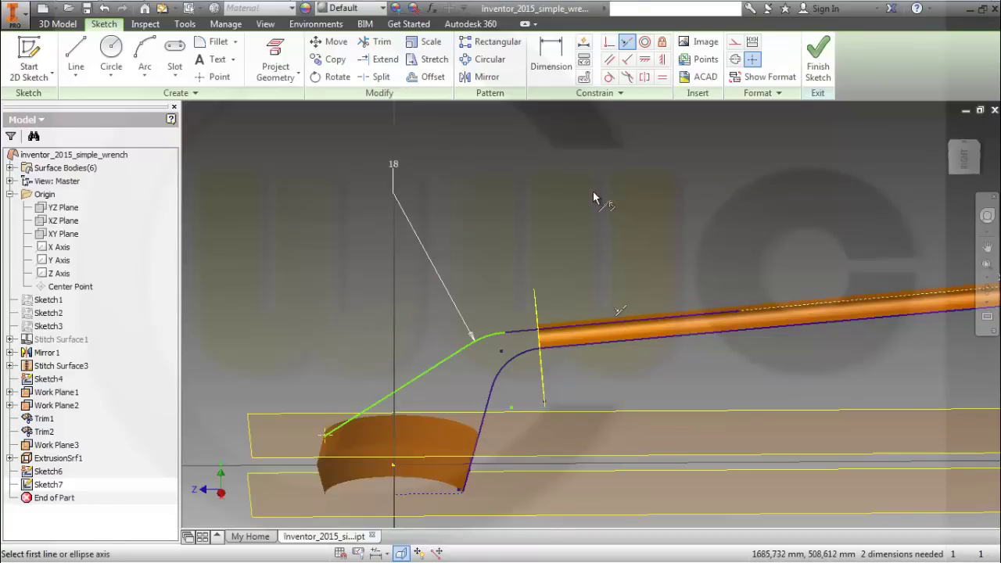
pyautogui.press('Escape')
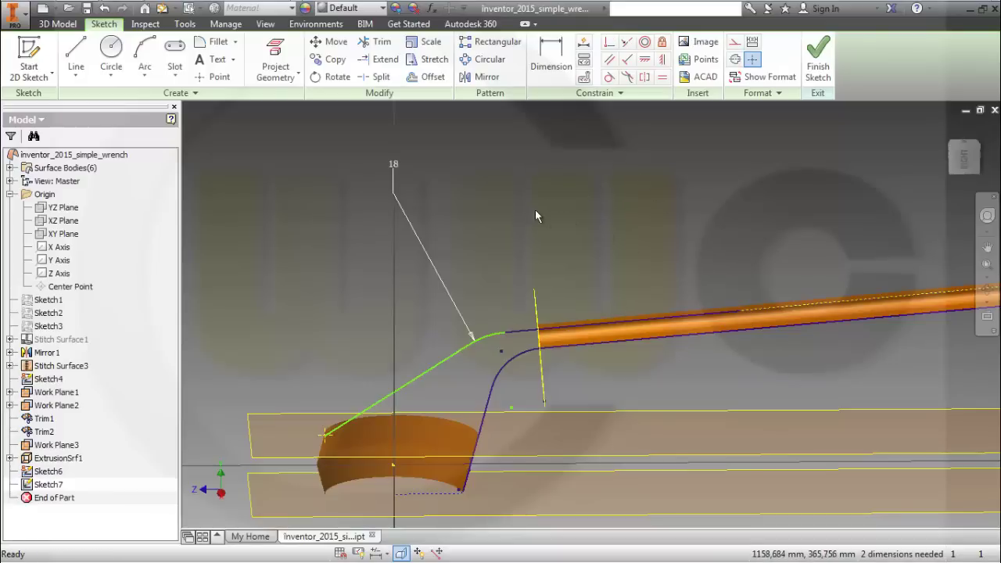
# Dimension the angle between the slanted line and the upper line at 110 degrees.
pyautogui.keyDown('shift'); pyautogui.moveTo(554, 212); pyautogui.dragTo(578, 207, button='middle'); pyautogui.keyUp('shift')
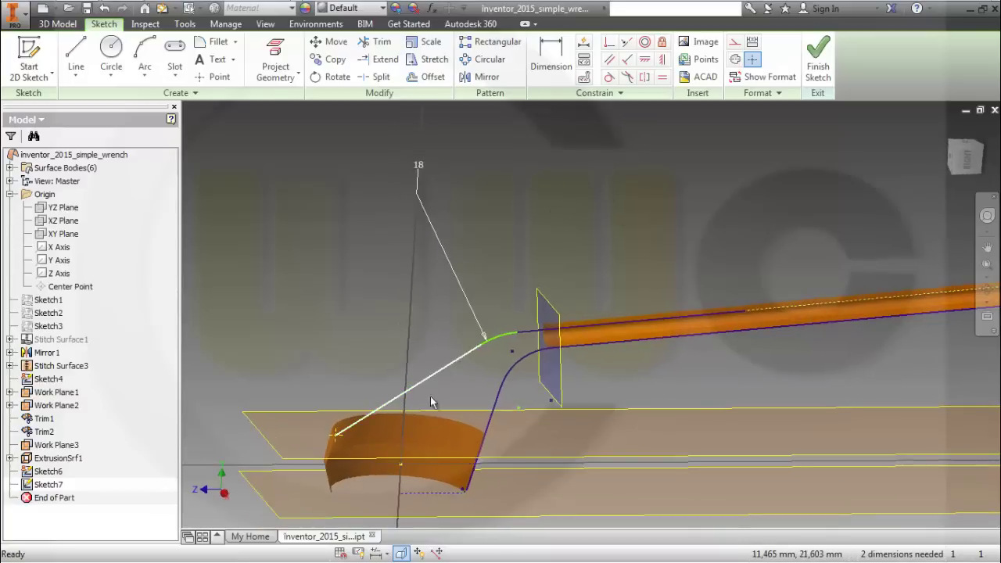
pyautogui.moveTo(524, 229); pyautogui.dragTo(471, 198, button='middle')
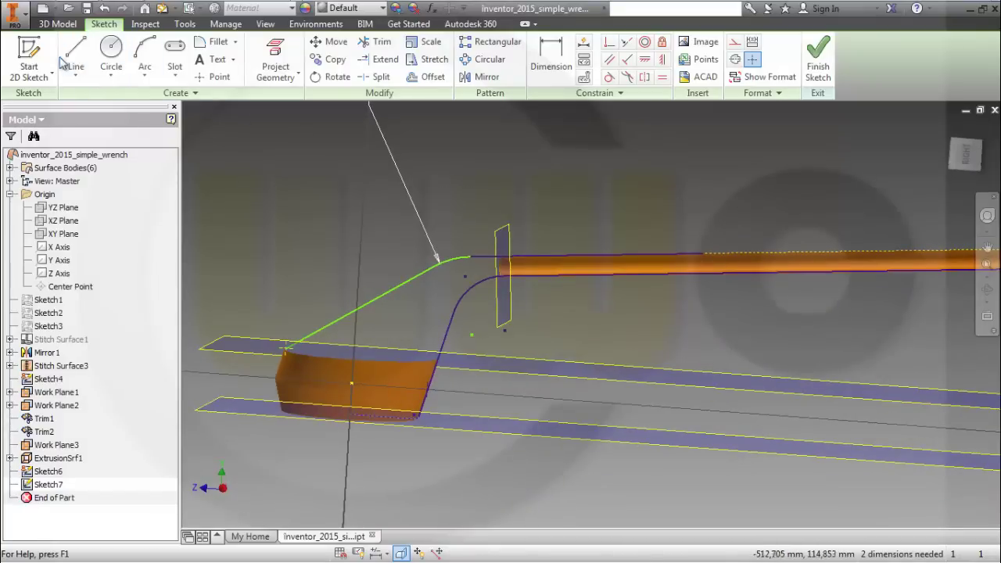
pyautogui.click(552, 58)
pyautogui.click(389, 292)
pyautogui.click(492, 262)
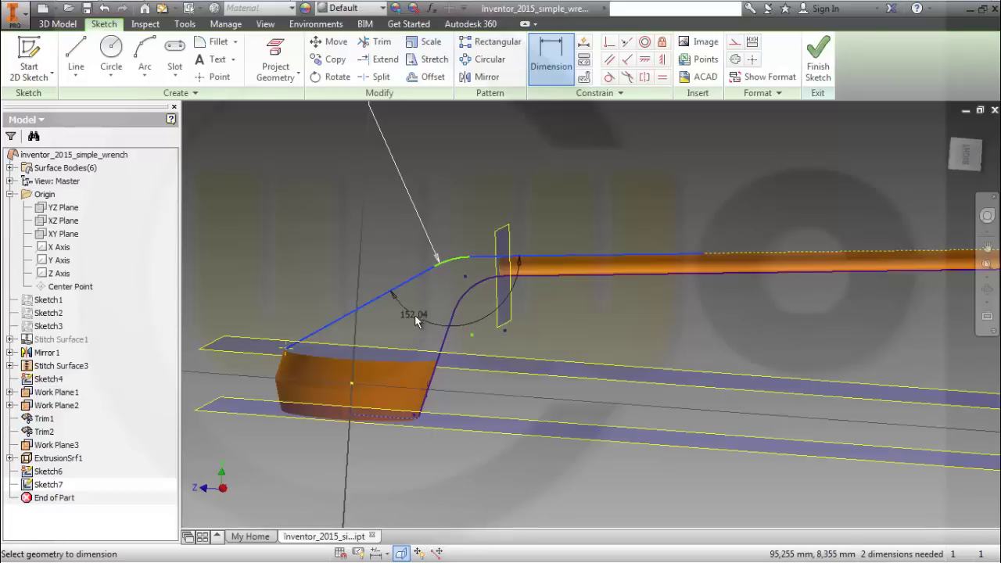
pyautogui.click(414, 314)
pyautogui.write('110')
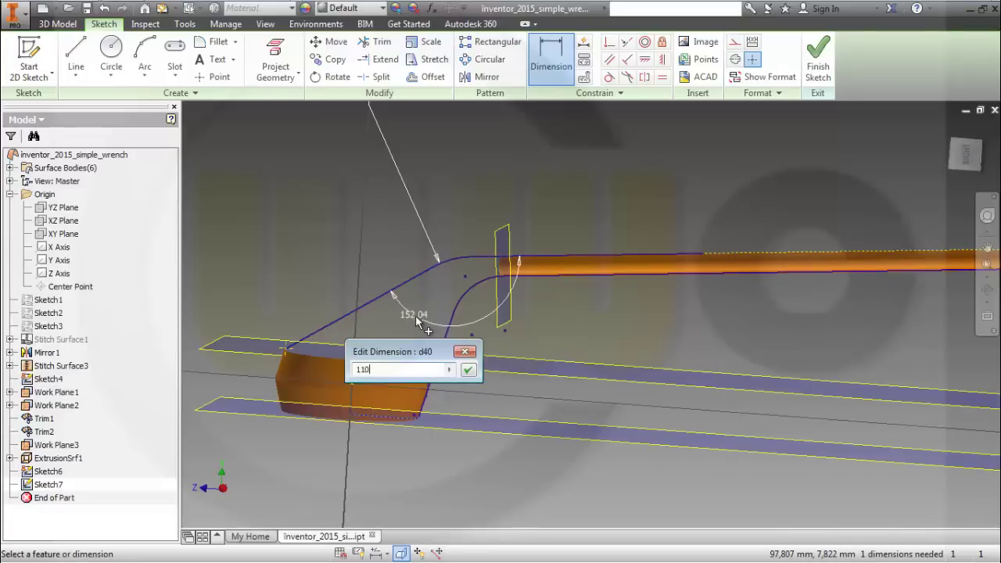
pyautogui.press('Return')
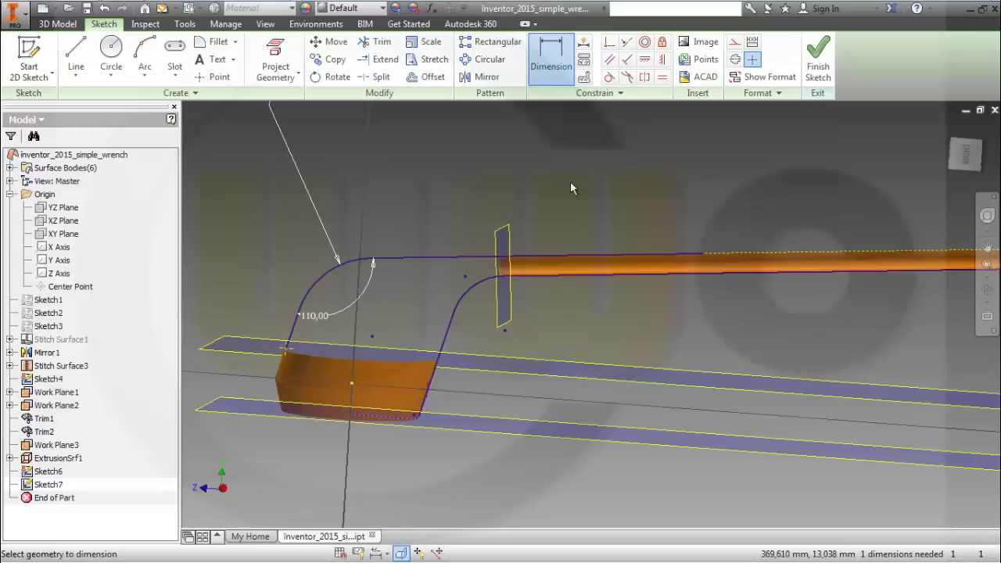
# Project Work Plane3 at the handle's end into the sketch and convert the projected line to construction.
pyautogui.click(275, 64)
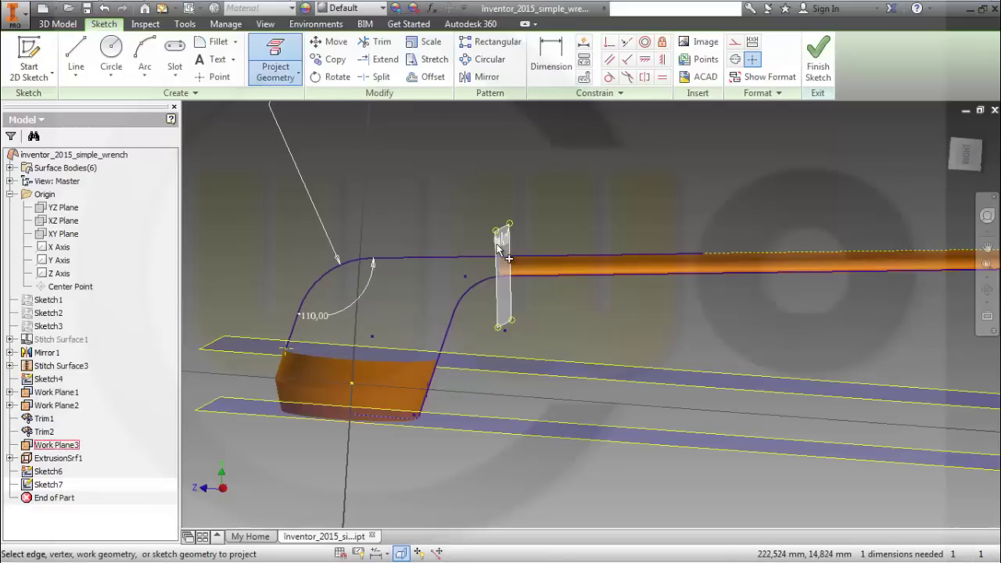
pyautogui.click(498, 247)
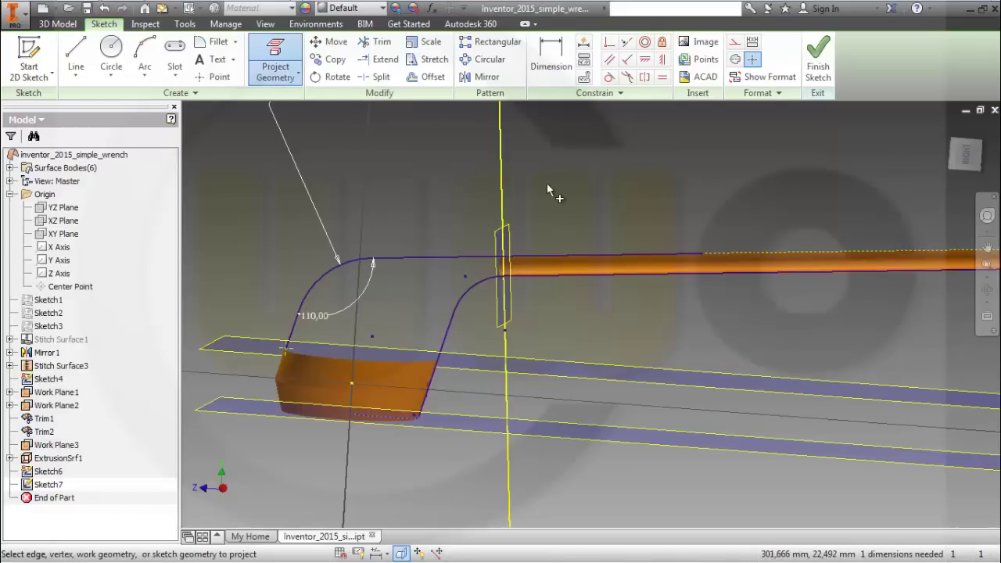
pyautogui.press('Escape')
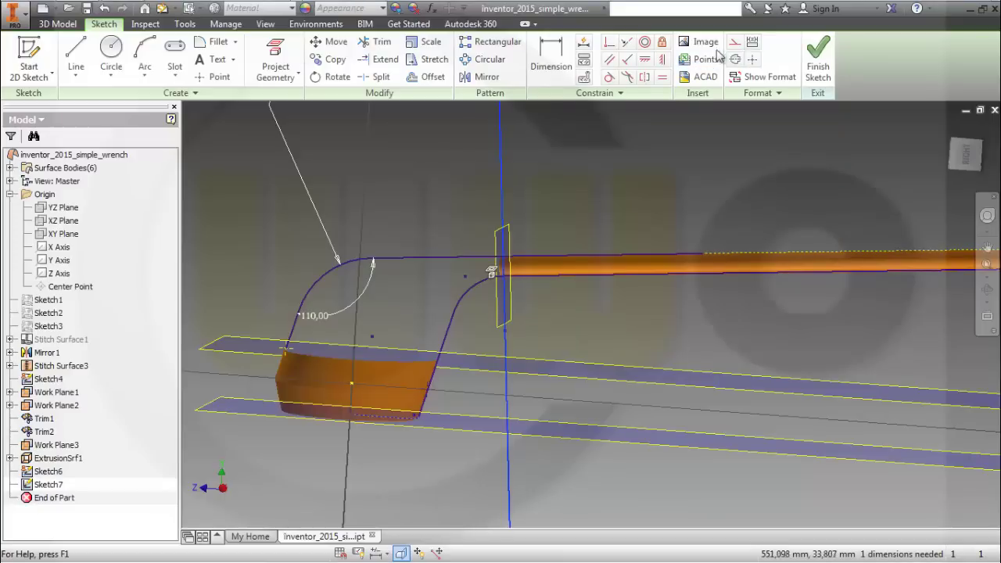
pyautogui.click(737, 45)
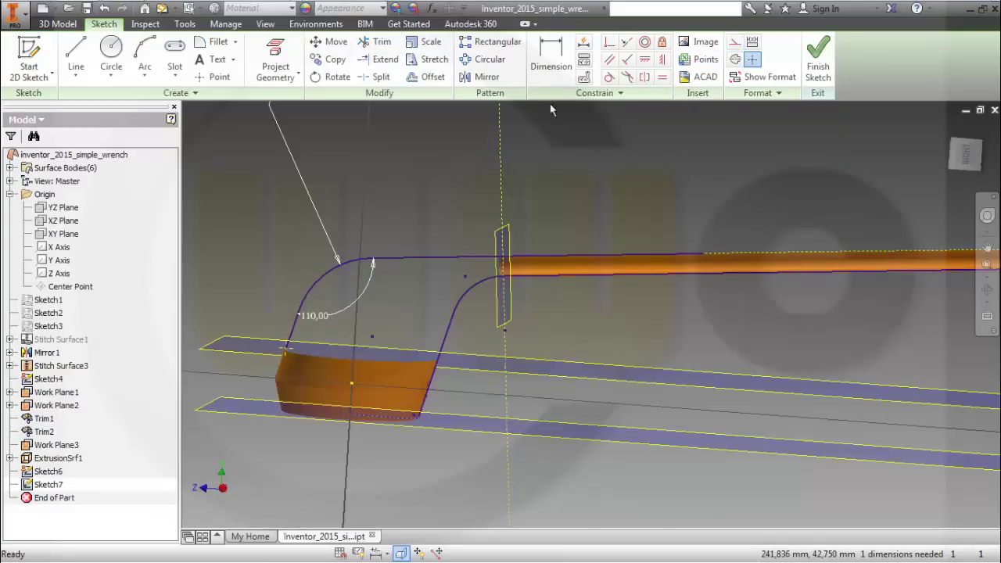
# Make the upper line's free endpoint coincident with the projected work plane line and finish the sketch.
pyautogui.click(610, 42)
pyautogui.click(703, 255)
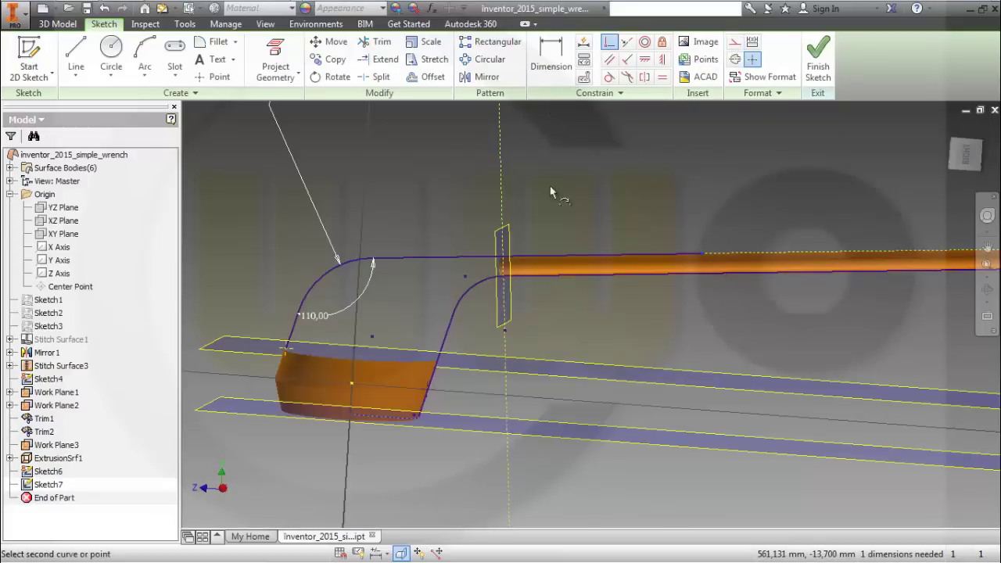
pyautogui.click(502, 202)
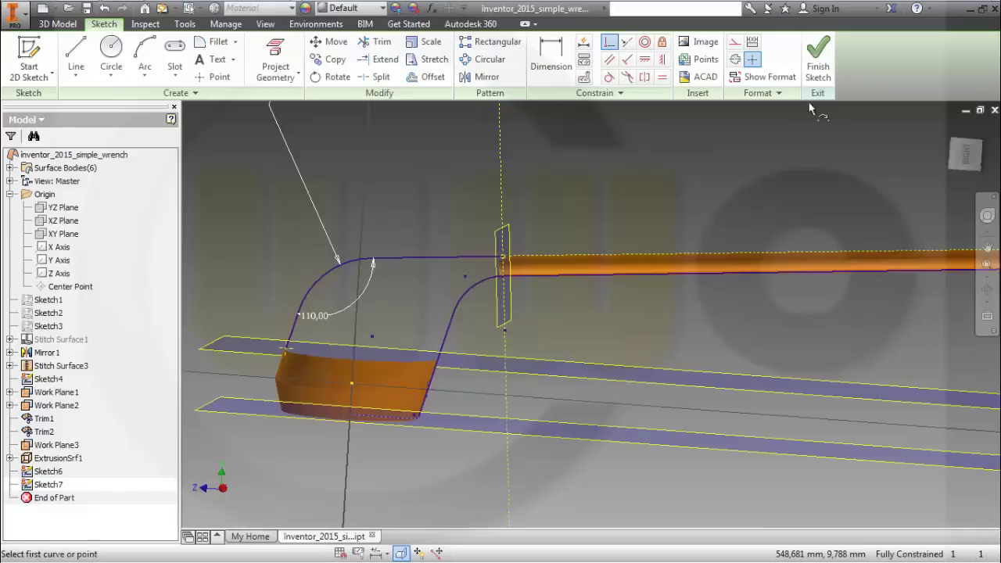
pyautogui.click(819, 62)
# Start a surface loft with edge chain selection, using the socket's upper rim and the handle's end edge as sections.
pyautogui.keyDown('shift'); pyautogui.moveTo(633, 277); pyautogui.dragTo(626, 243, button='middle'); pyautogui.keyUp('shift')
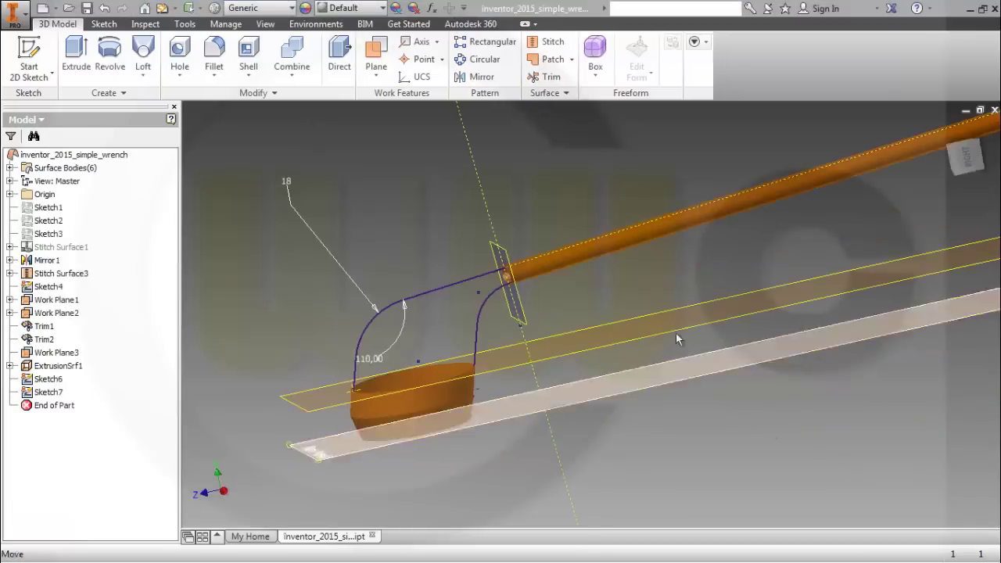
pyautogui.click(143, 55)
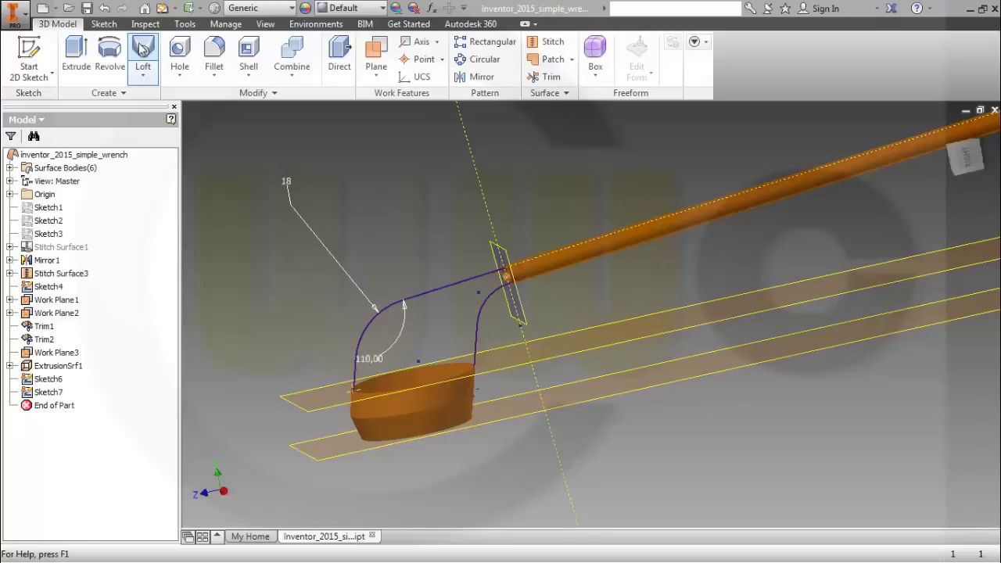
pyautogui.moveTo(305, 117); pyautogui.dragTo(149, 117)
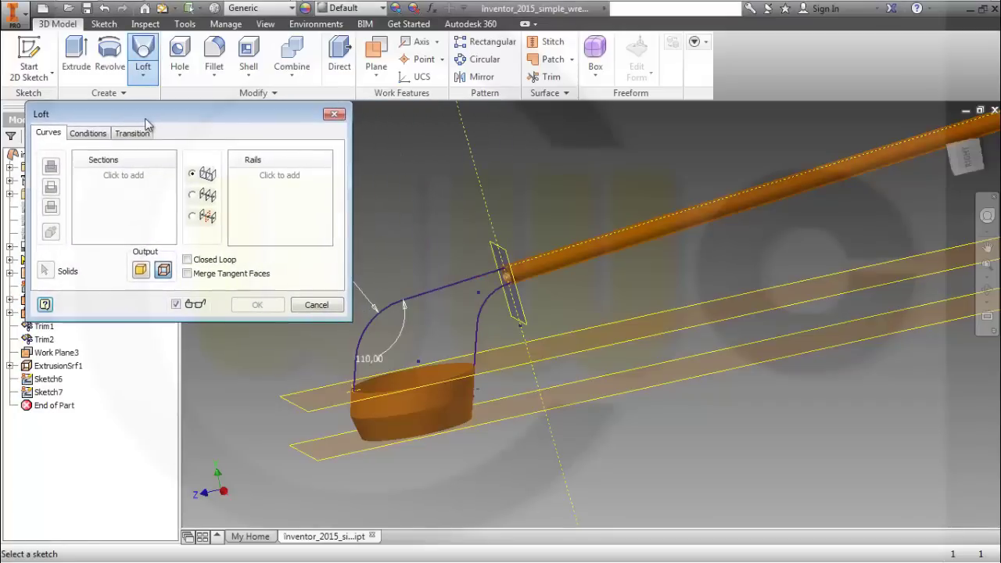
pyautogui.rightClick(435, 365)
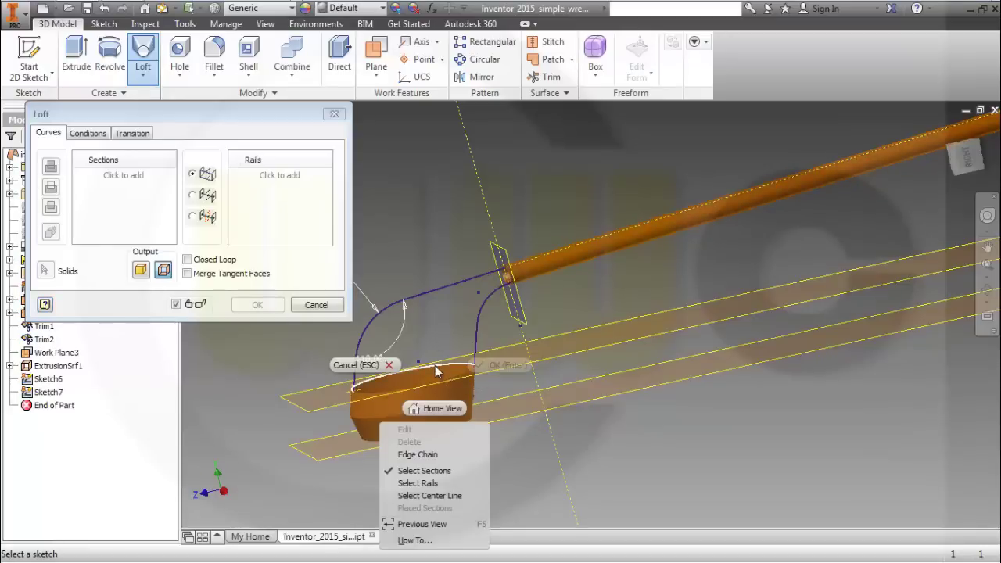
pyautogui.click(422, 455)
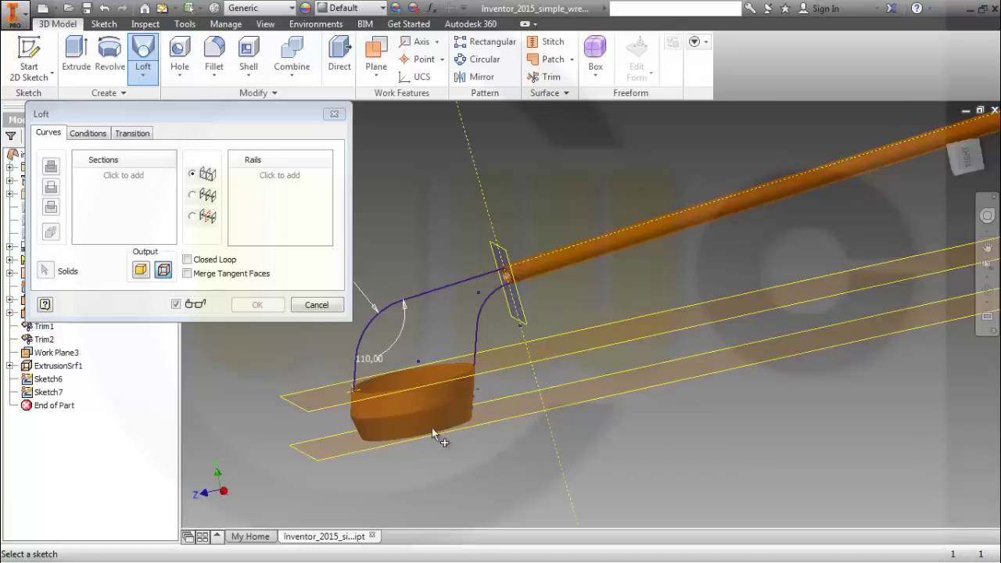
pyautogui.click(451, 376)
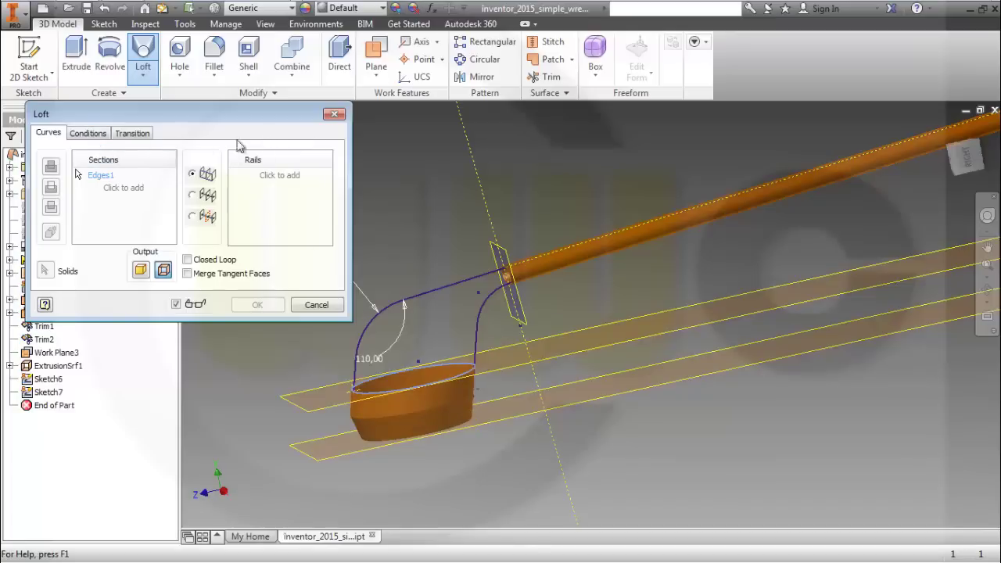
pyautogui.scroll(3, 518, 279)
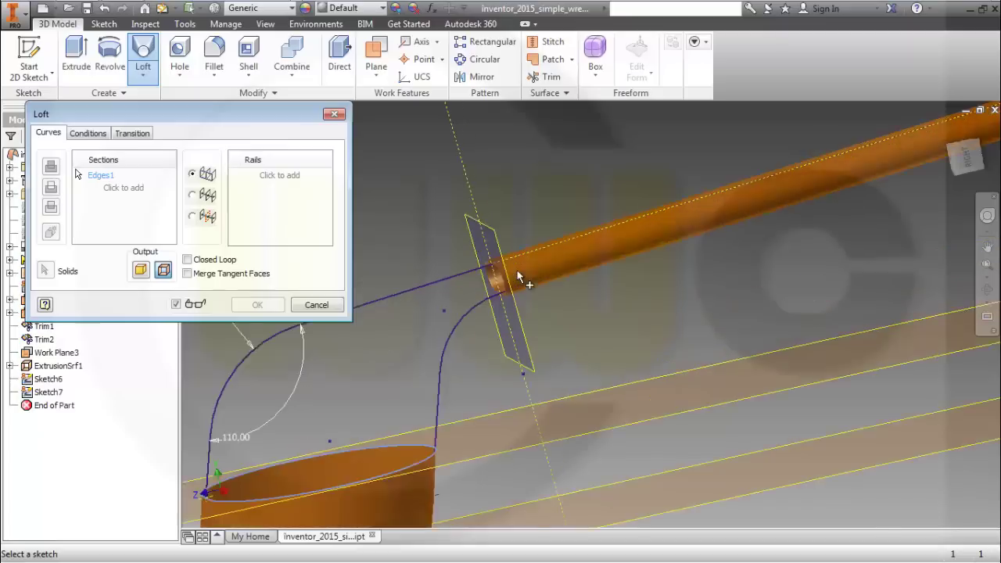
pyautogui.scroll(-3, 518, 276)
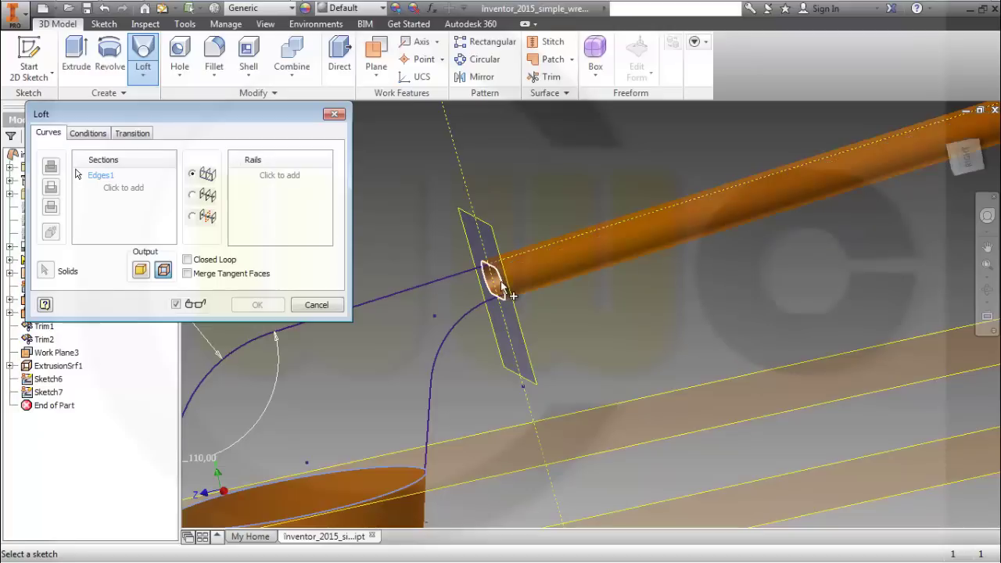
pyautogui.click(502, 283)
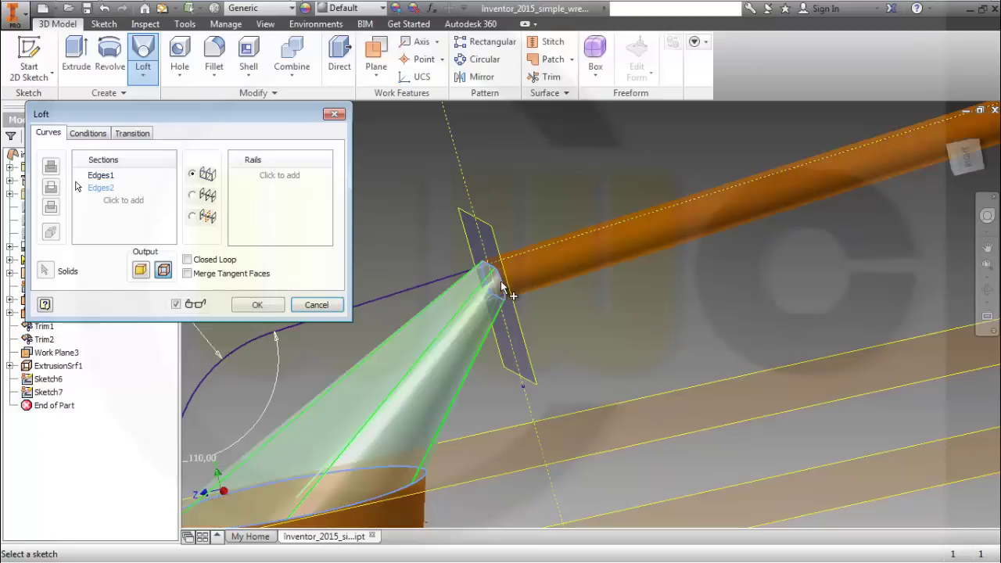
# Add the upper curve Sketch7 and the lower curve Sketch6 as rails of the loft.
pyautogui.moveTo(234, 352); pyautogui.dragTo(357, 253, button='middle')
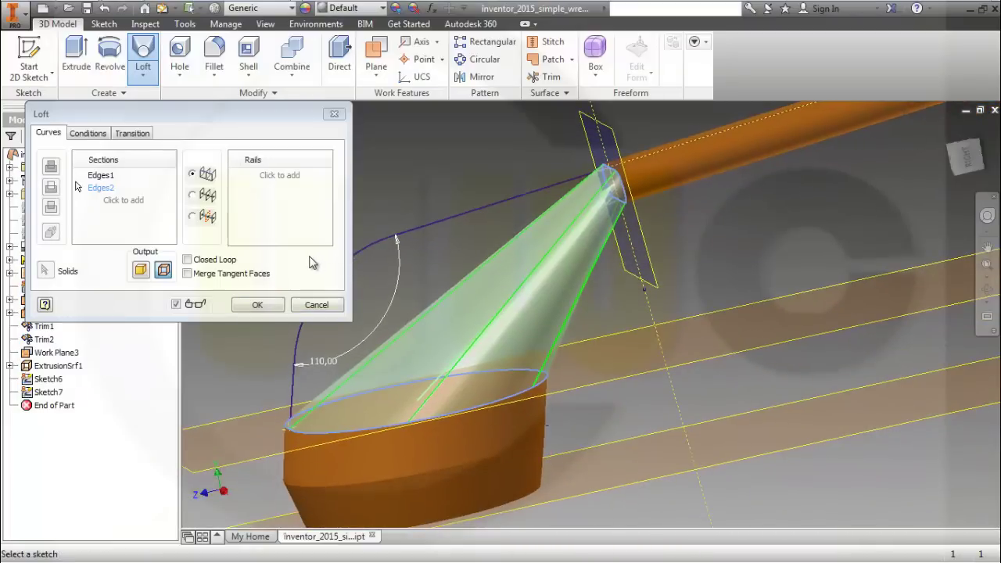
pyautogui.click(266, 176)
pyautogui.click(417, 232)
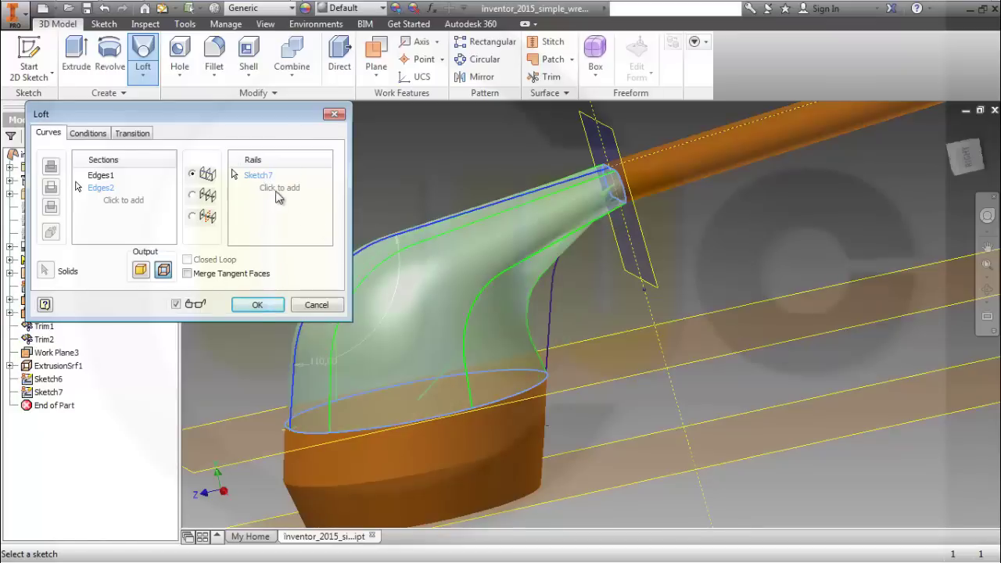
pyautogui.click(61, 380)
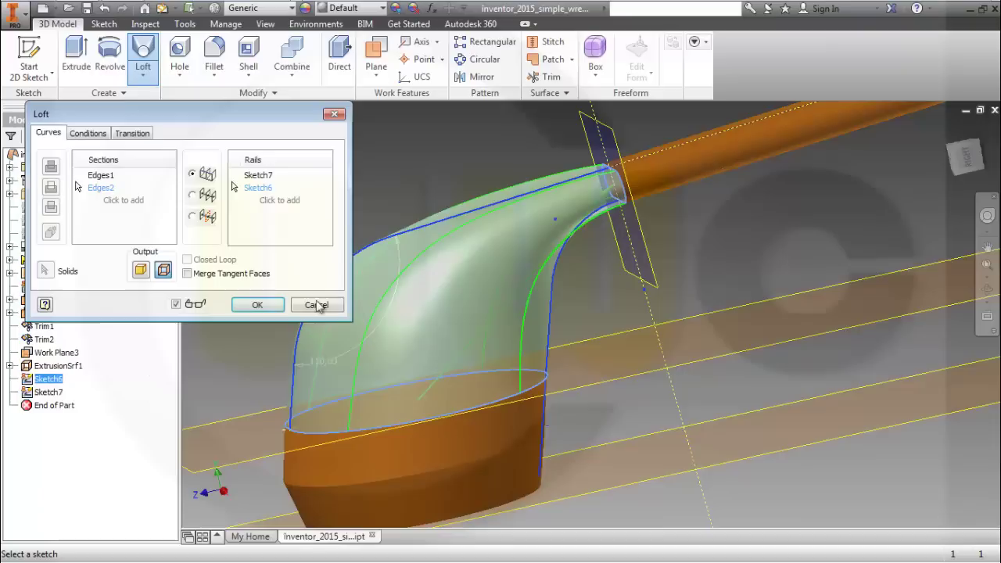
# Set the tangent condition on both loft sections, Edges1 and Edges2, and create the loft surface.
pyautogui.click(88, 134)
pyautogui.click(159, 175)
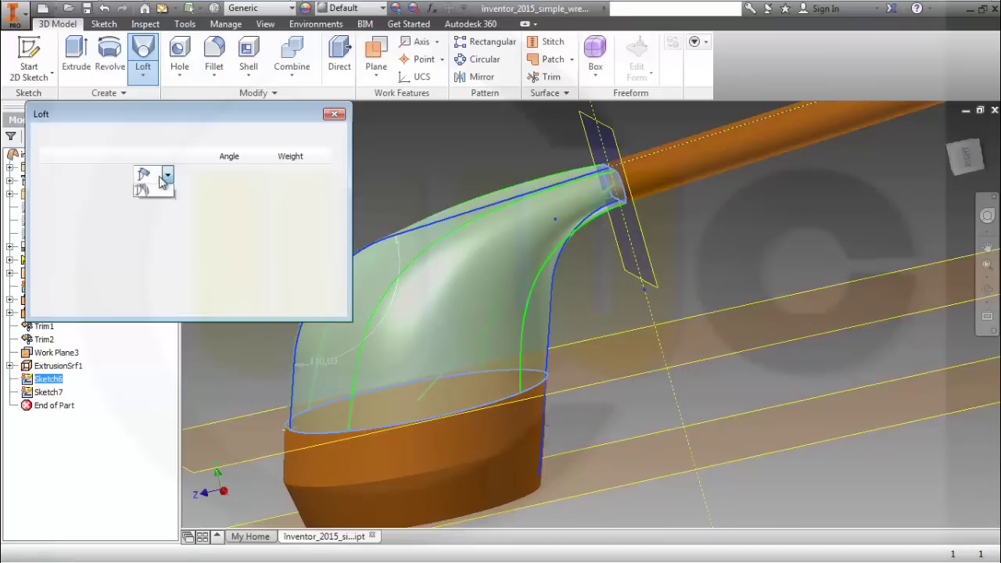
pyautogui.click(159, 208)
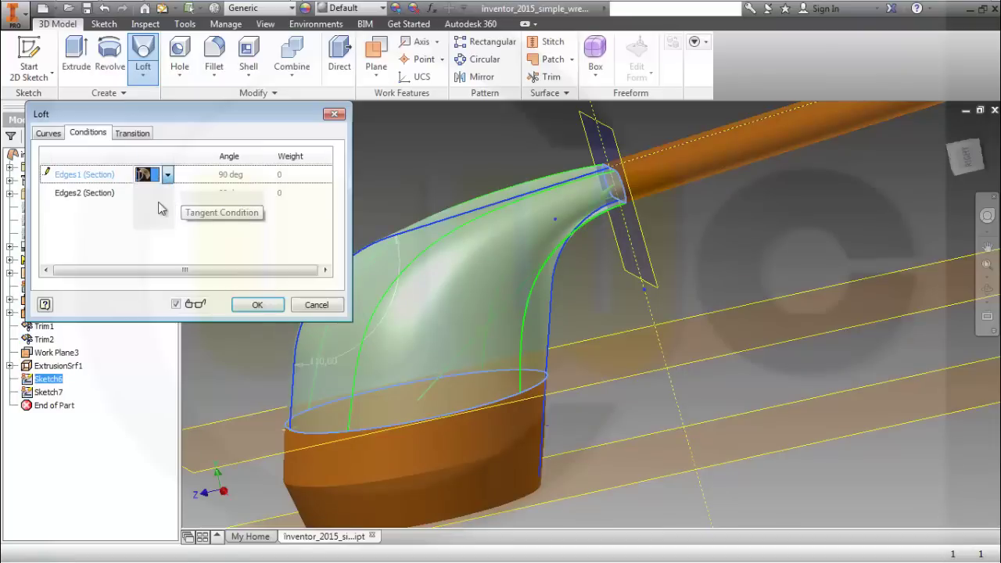
pyautogui.click(167, 193)
pyautogui.click(157, 225)
pyautogui.click(258, 305)
# Start a 2D sketch on the origin YZ plane and slice the graphics at the sketch plane.
pyautogui.moveTo(609, 267); pyautogui.dragTo(652, 295, button='middle')
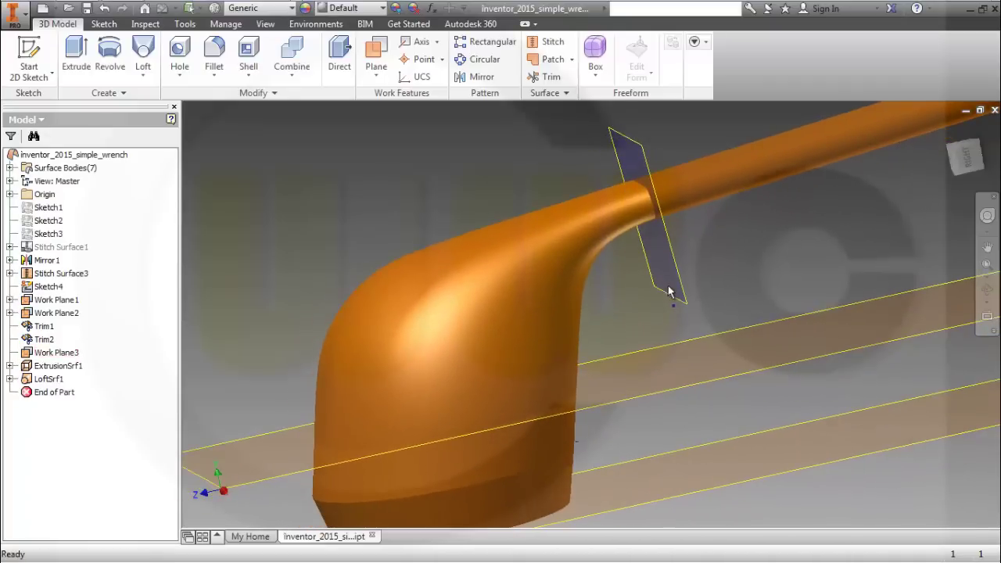
pyautogui.keyDown('shift'); pyautogui.moveTo(728, 280); pyautogui.dragTo(576, 262, button='middle'); pyautogui.keyUp('shift')
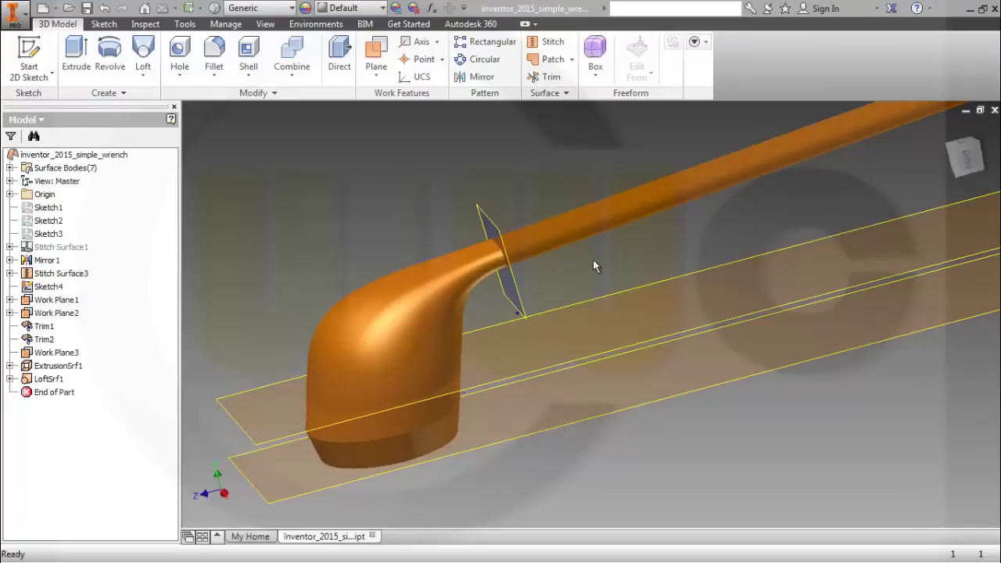
pyautogui.click(33, 54)
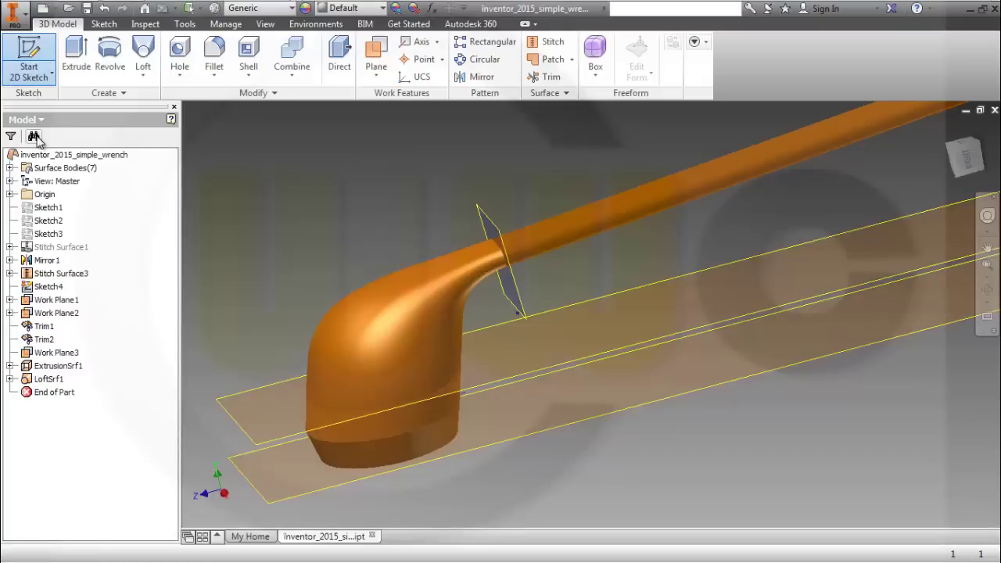
pyautogui.click(10, 194)
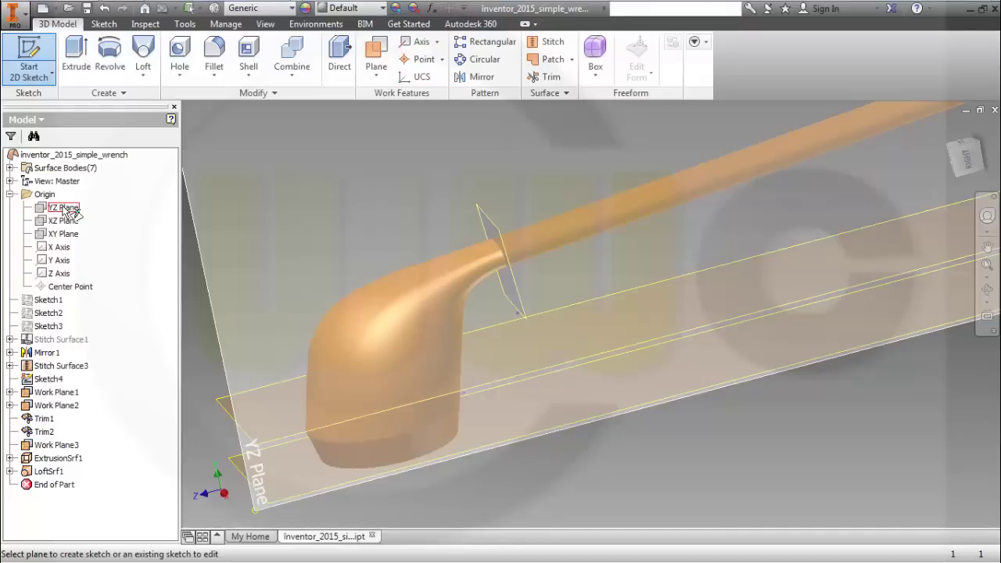
pyautogui.click(65, 208)
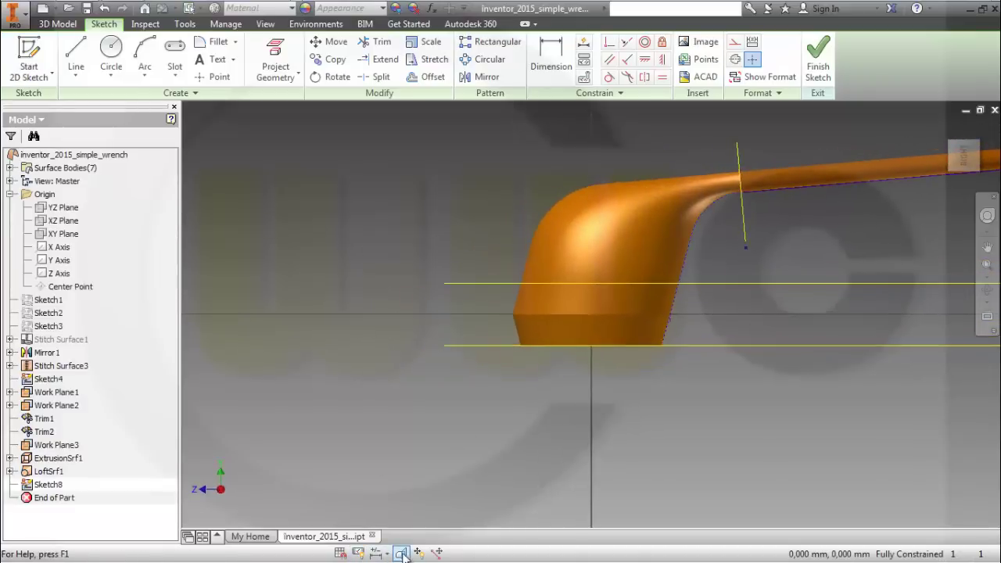
pyautogui.click(401, 553)
pyautogui.moveTo(892, 226); pyautogui.dragTo(723, 296)
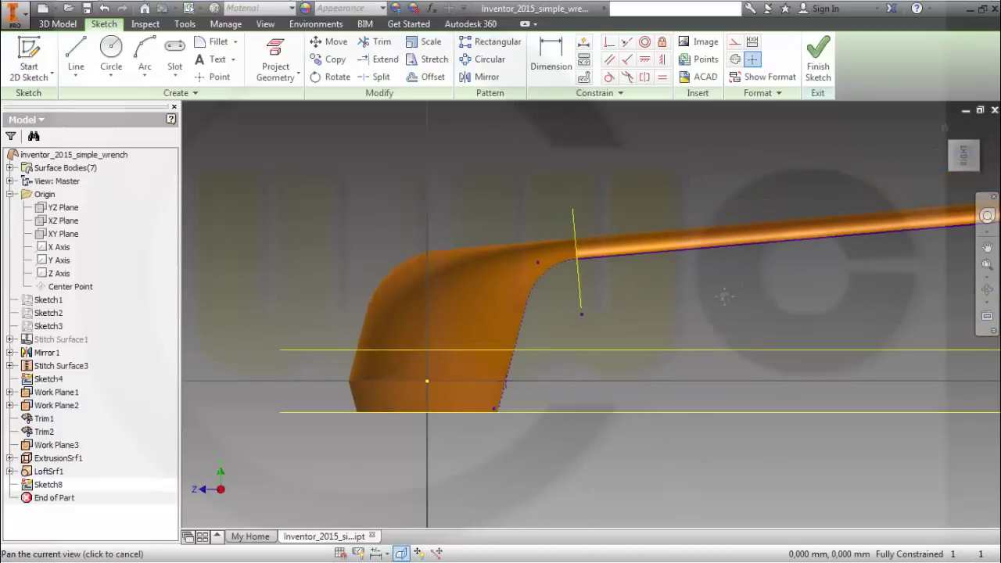
# Sketch an open chain of three lines: horizontal across the socket head, rising steeply about 37 mm, and gently sloping above the handle.
pyautogui.click(76, 48)
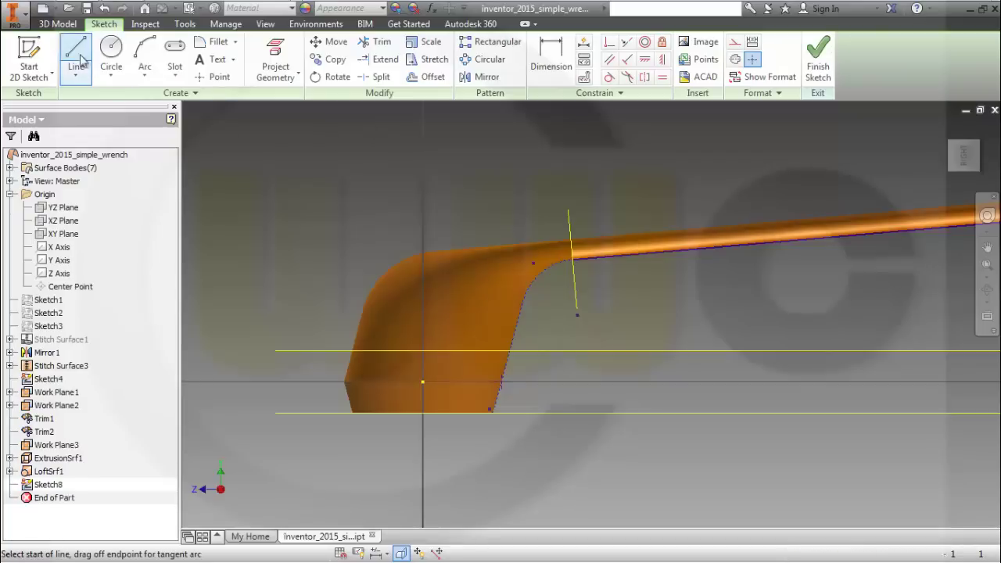
pyautogui.click(333, 335)
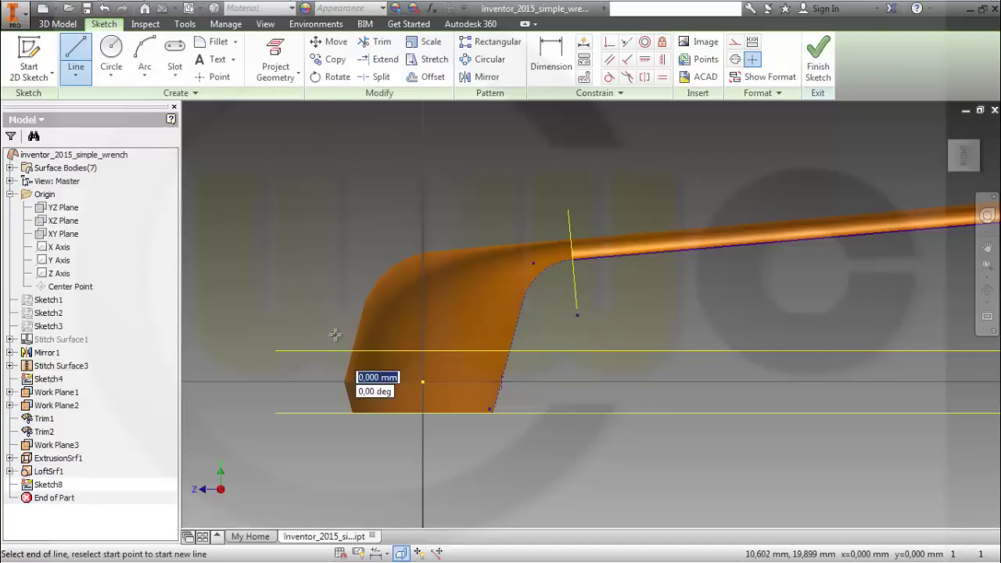
pyautogui.click(545, 334)
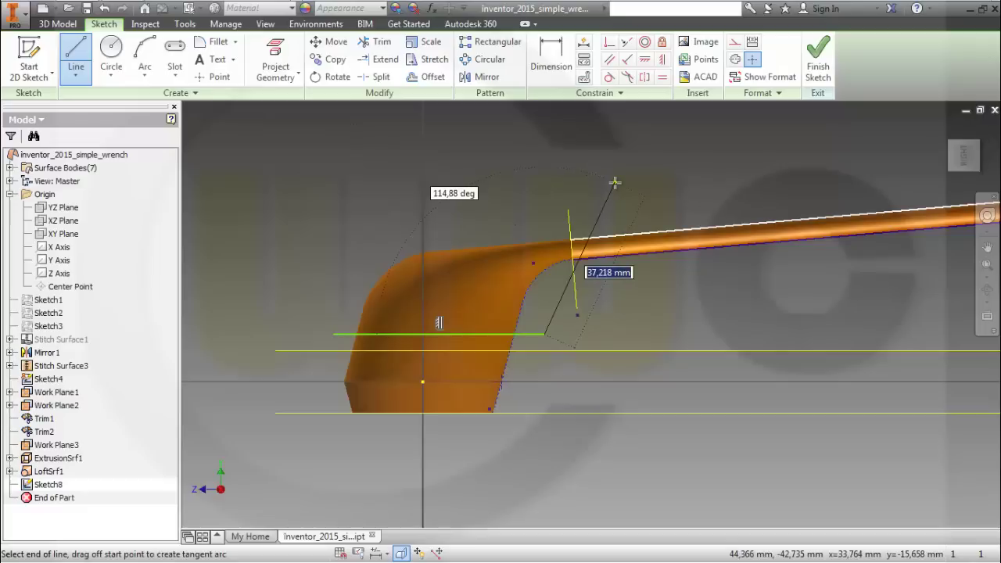
pyautogui.click(614, 183)
pyautogui.doubleClick(755, 163)
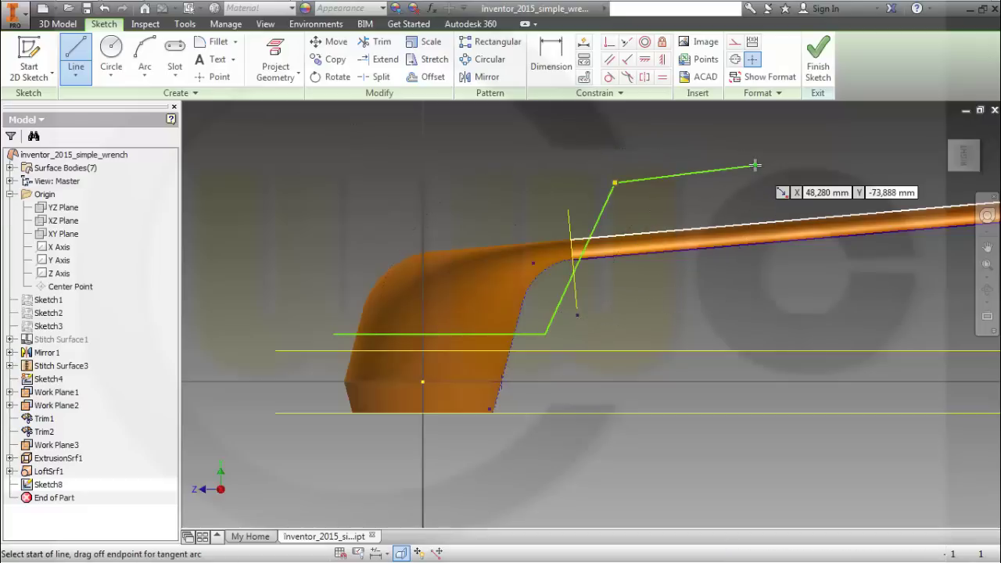
pyautogui.press('Escape')
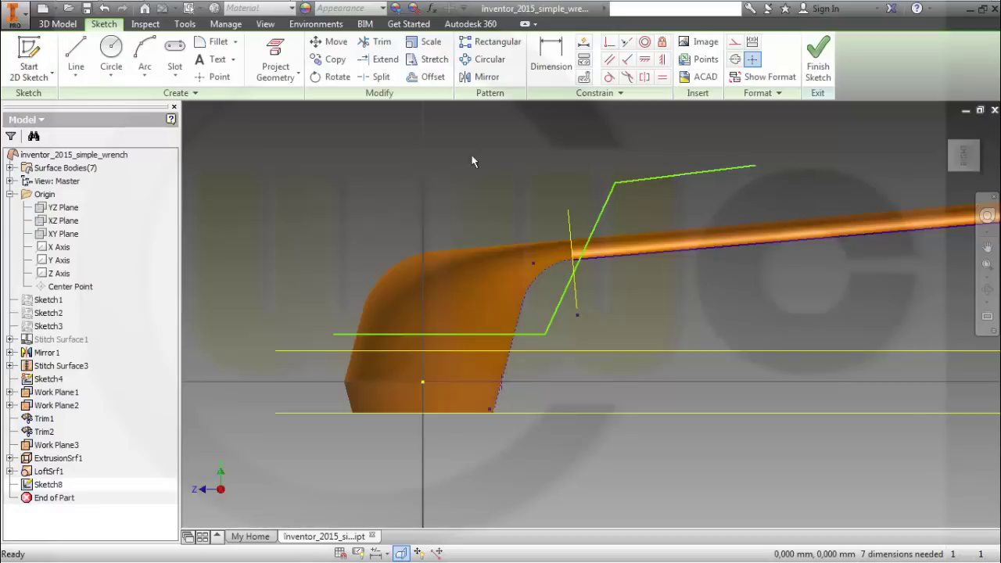
# Fillet the line chain's lower corner with a 5 mm radius and its upper corner with an 18 mm radius.
pyautogui.click(205, 46)
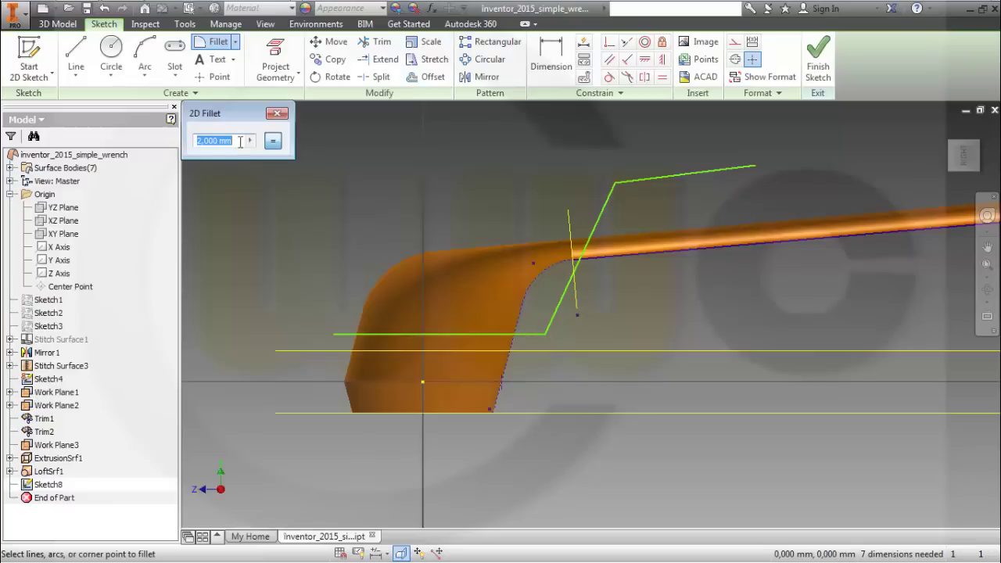
pyautogui.write('5')
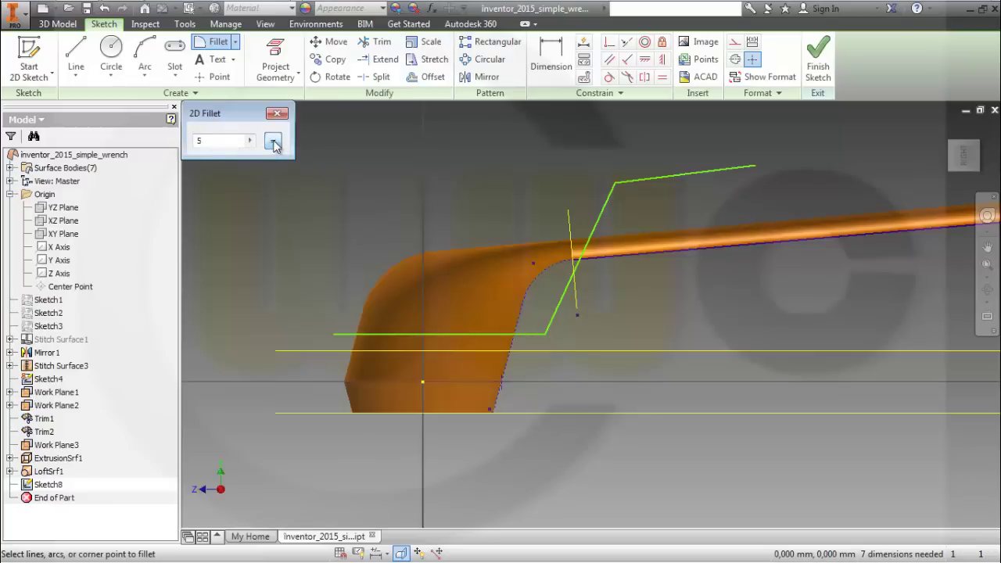
pyautogui.click(526, 333)
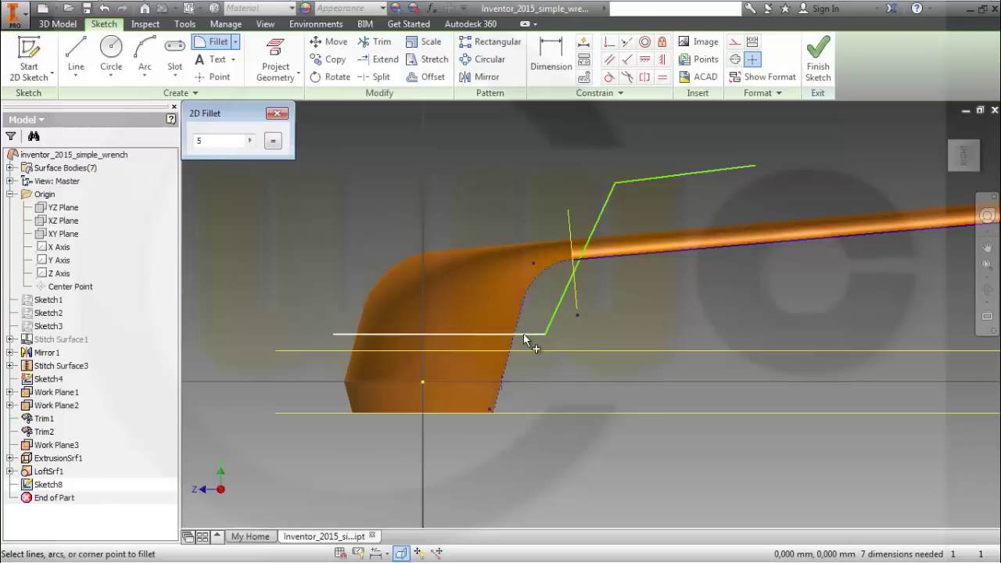
pyautogui.click(552, 324)
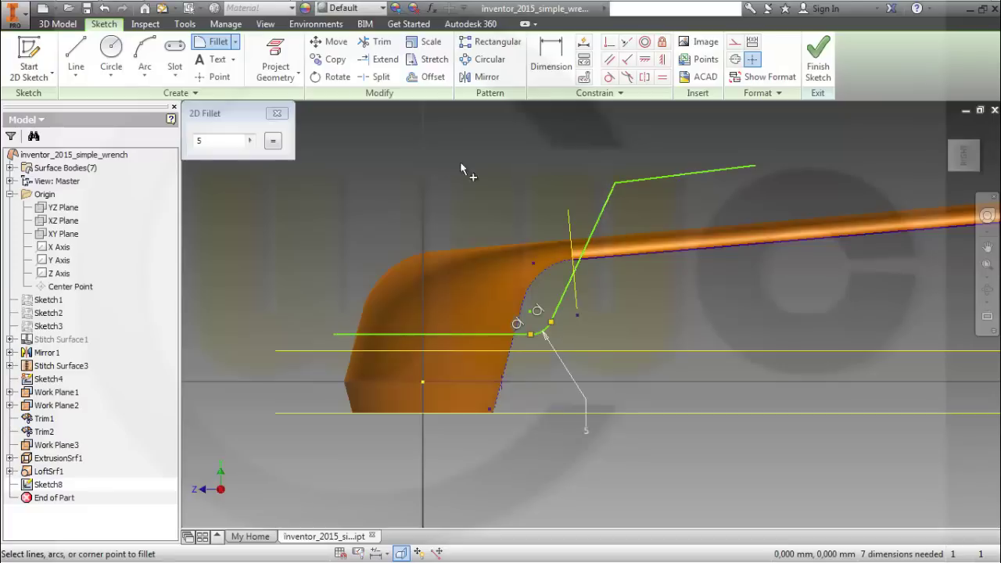
pyautogui.write('18')
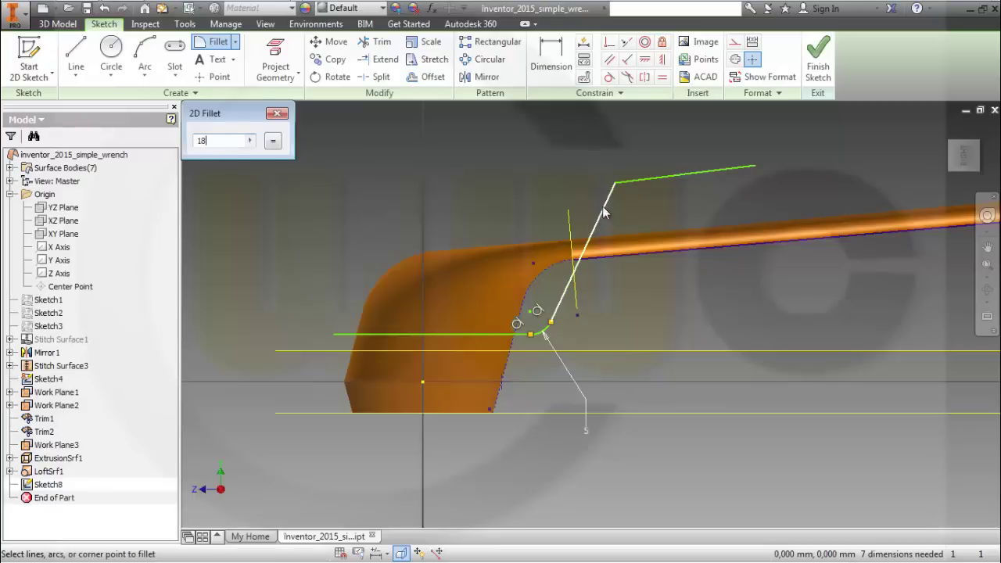
pyautogui.click(601, 212)
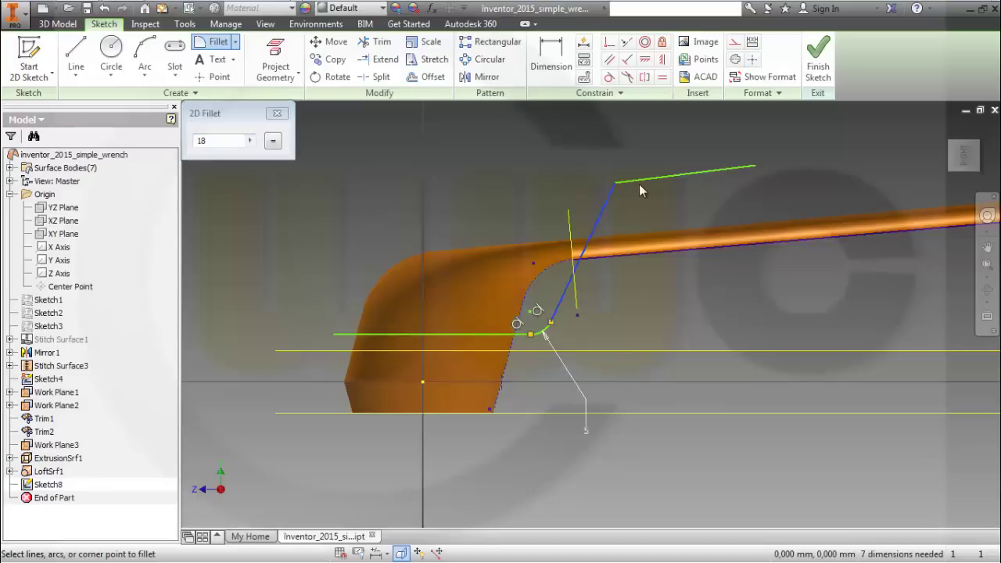
pyautogui.click(642, 186)
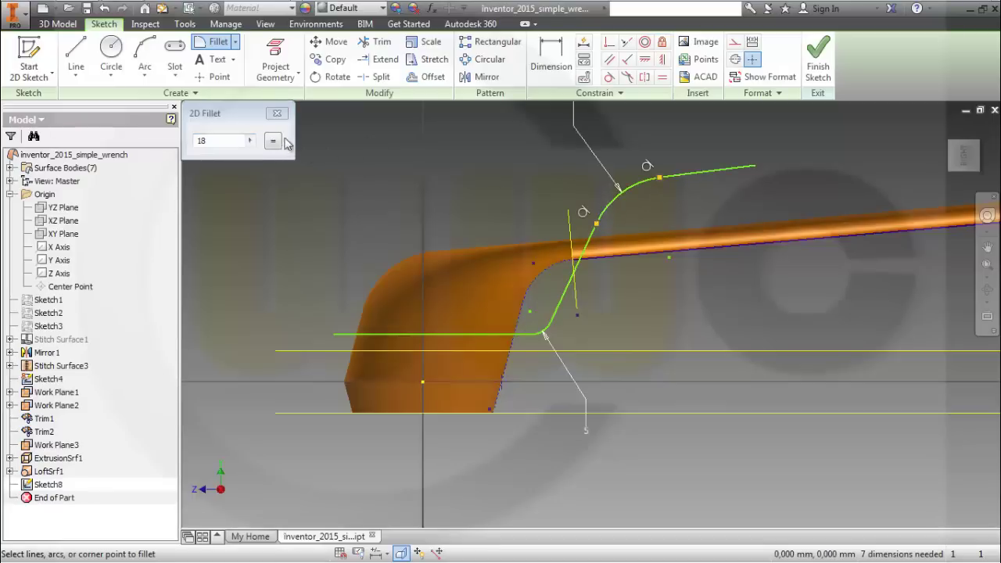
pyautogui.click(278, 114)
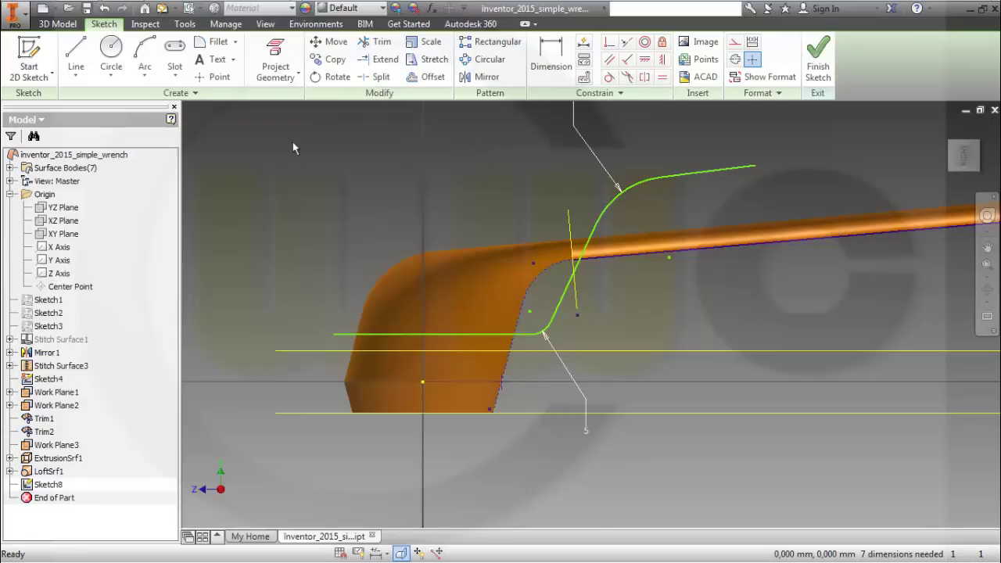
# Dimension the horizontal line 7 mm above the sketch origin.
pyautogui.click(553, 48)
pyautogui.click(360, 335)
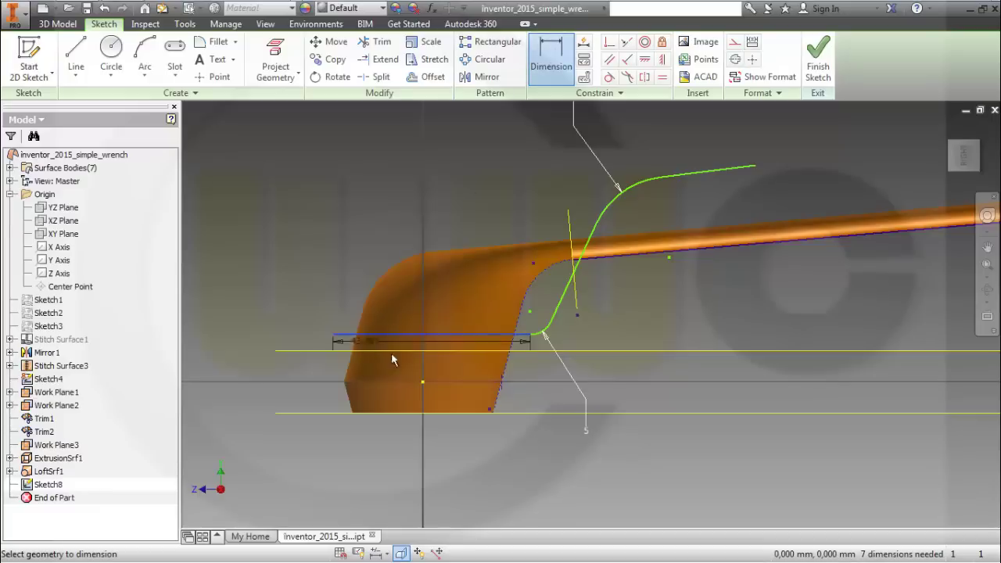
pyautogui.click(423, 382)
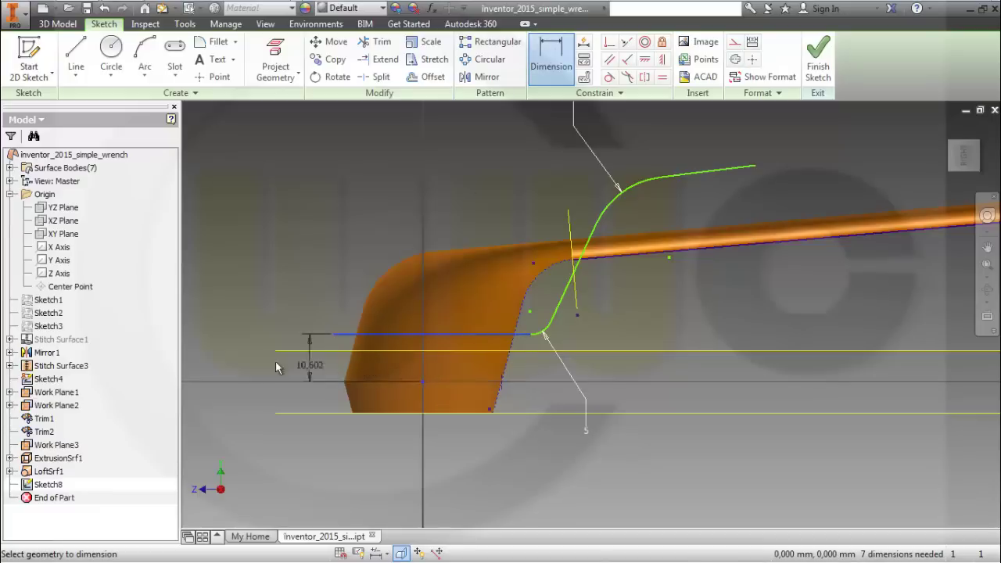
pyautogui.click(256, 354)
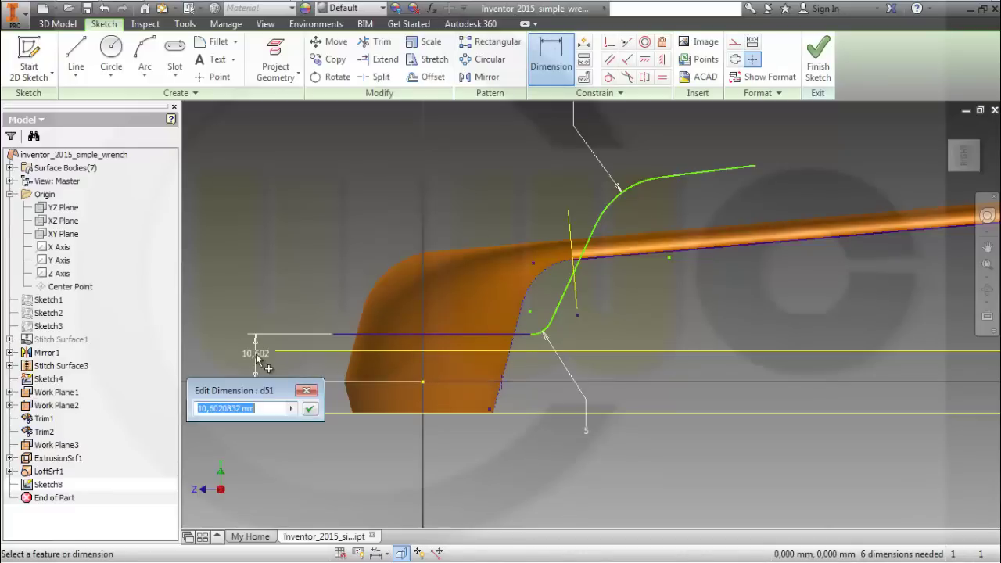
pyautogui.write('7')
pyautogui.press('Return')
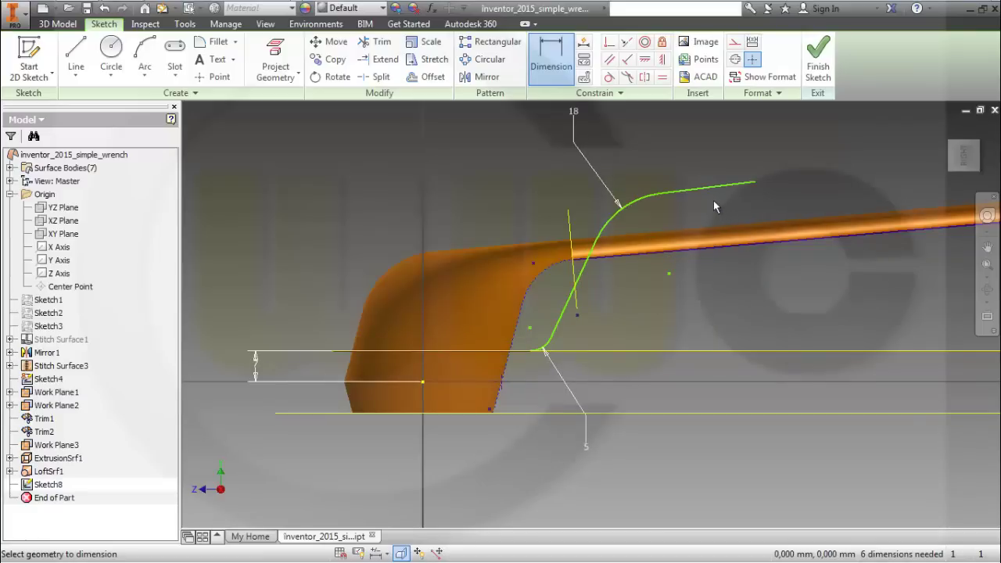
pyautogui.click(550, 52)
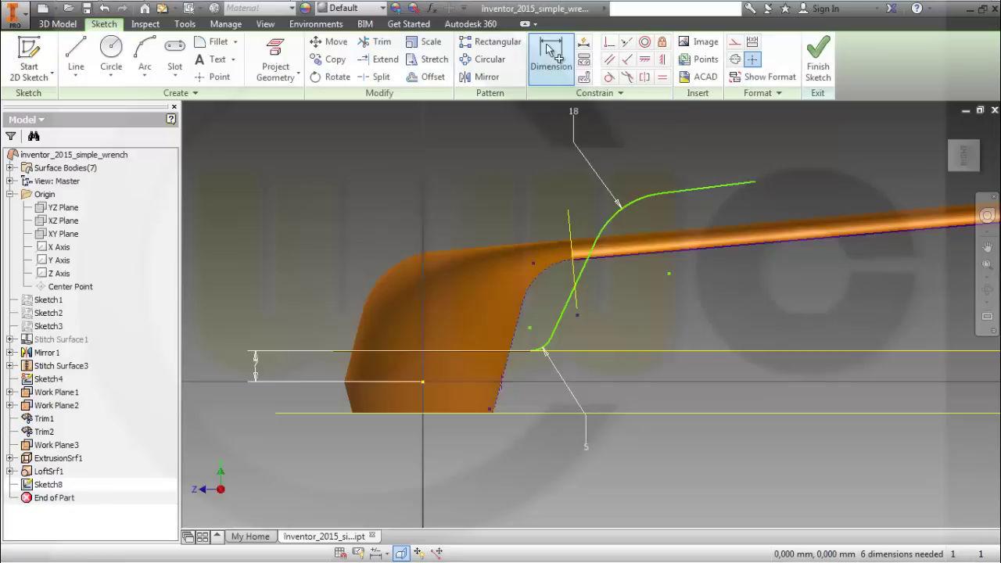
pyautogui.press('Escape')
# Convert the upper sloping line to construction and sketch a short line rising from the endpoint of the 18 mm arc.
pyautogui.click(705, 190)
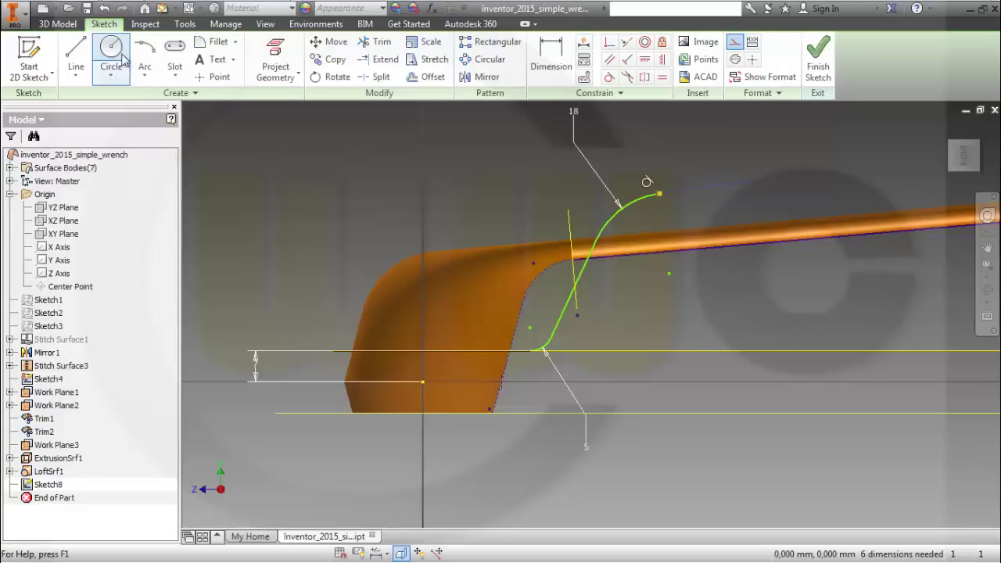
pyautogui.click(76, 53)
pyautogui.click(659, 192)
pyautogui.doubleClick(685, 162)
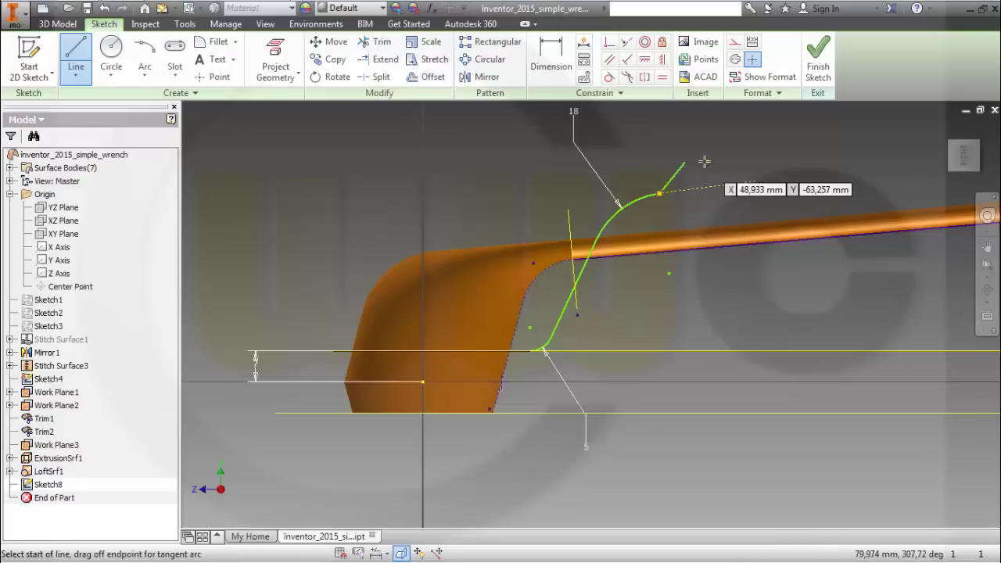
pyautogui.press('Escape')
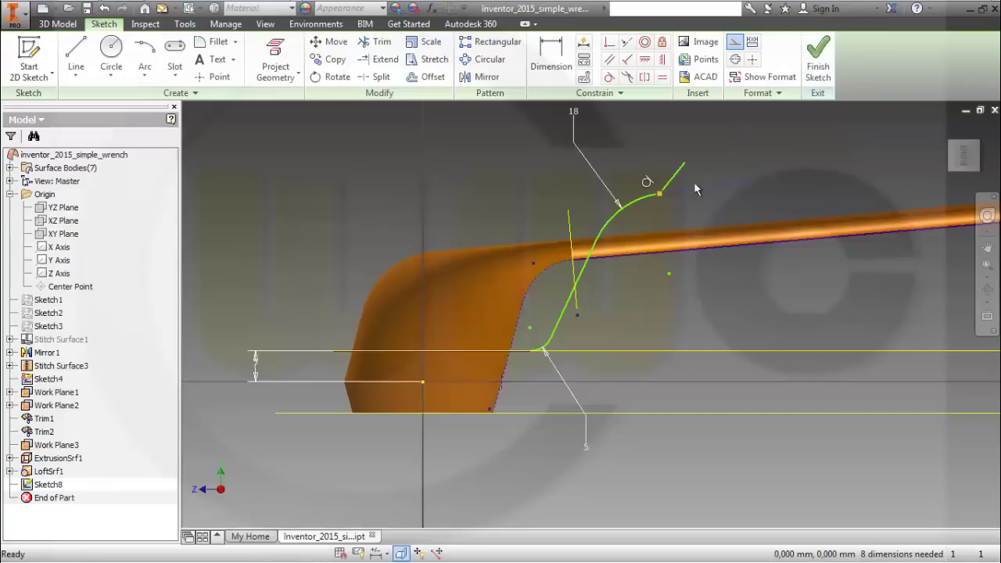
pyautogui.press('Escape')
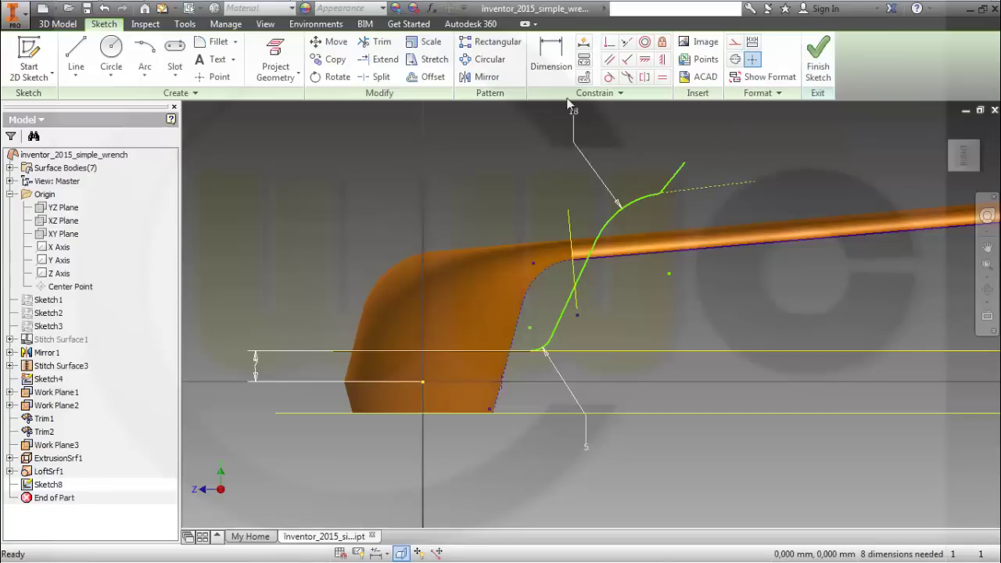
# Dimension the angle between the horizontal line and the steep line as 70 degrees.
pyautogui.click(551, 56)
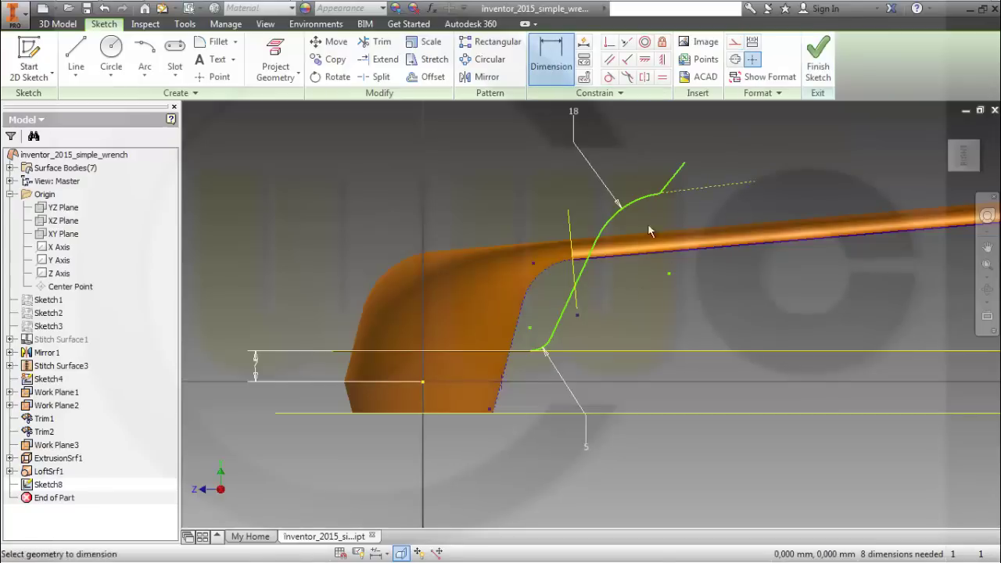
pyautogui.click(491, 353)
pyautogui.click(648, 308)
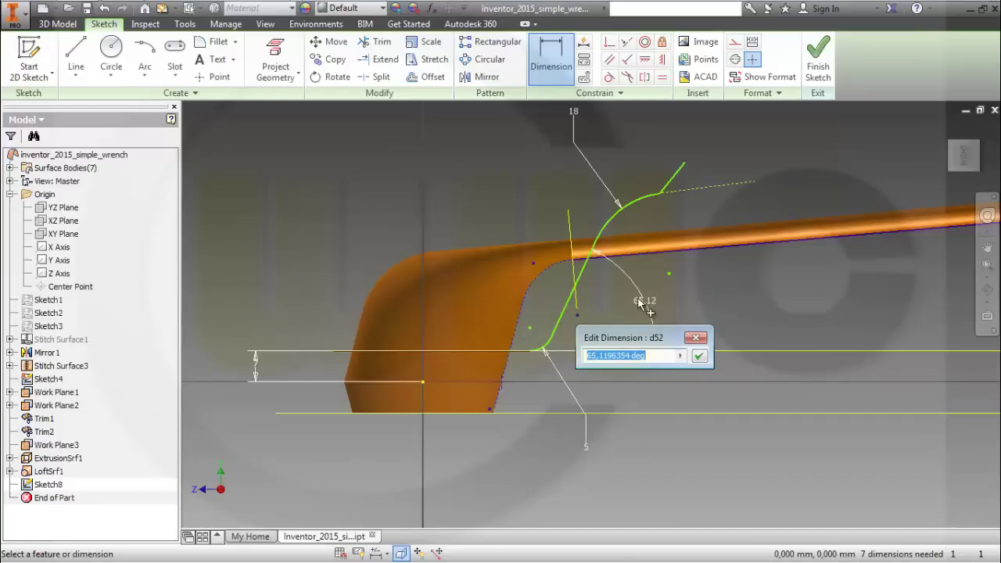
pyautogui.write('75')
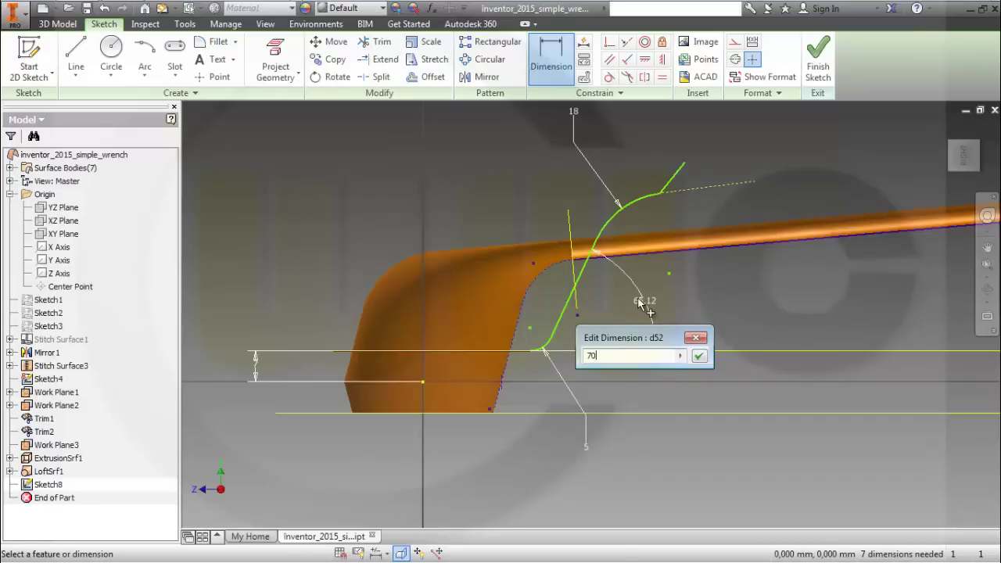
pyautogui.press('Return')
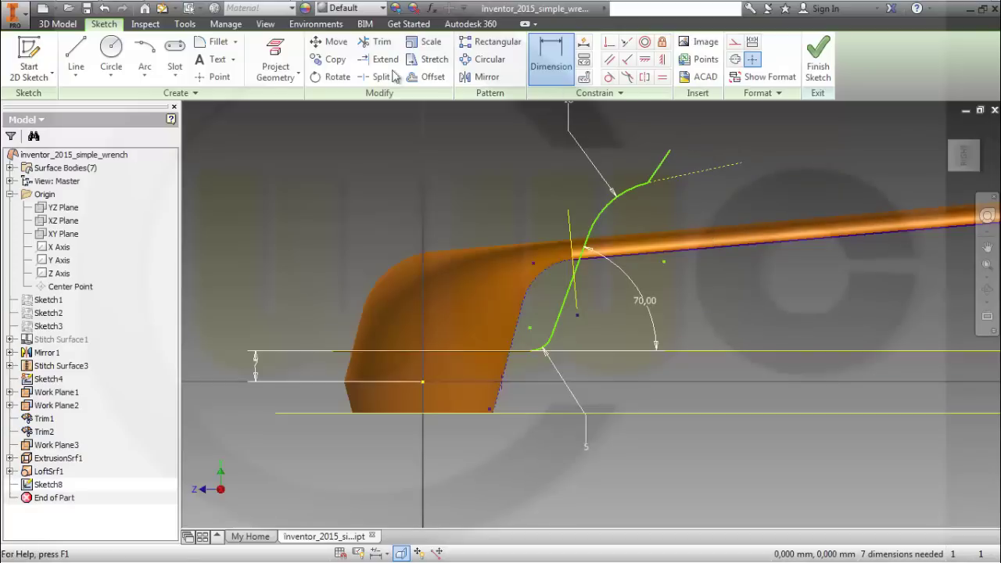
# Project the handle's upper edge into the sketch as construction geometry.
pyautogui.click(286, 53)
pyautogui.click(684, 224)
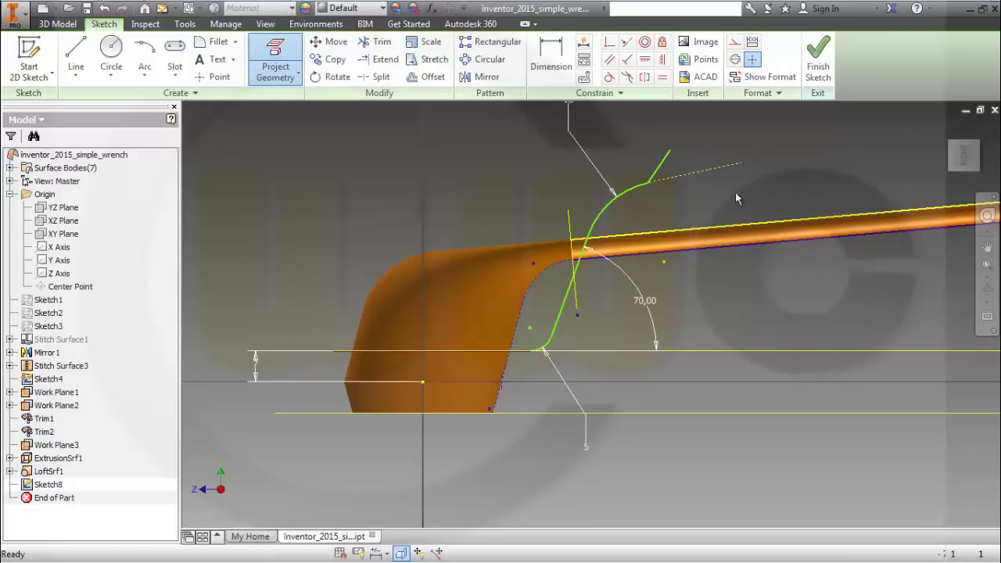
pyautogui.press('Escape')
pyautogui.click(735, 43)
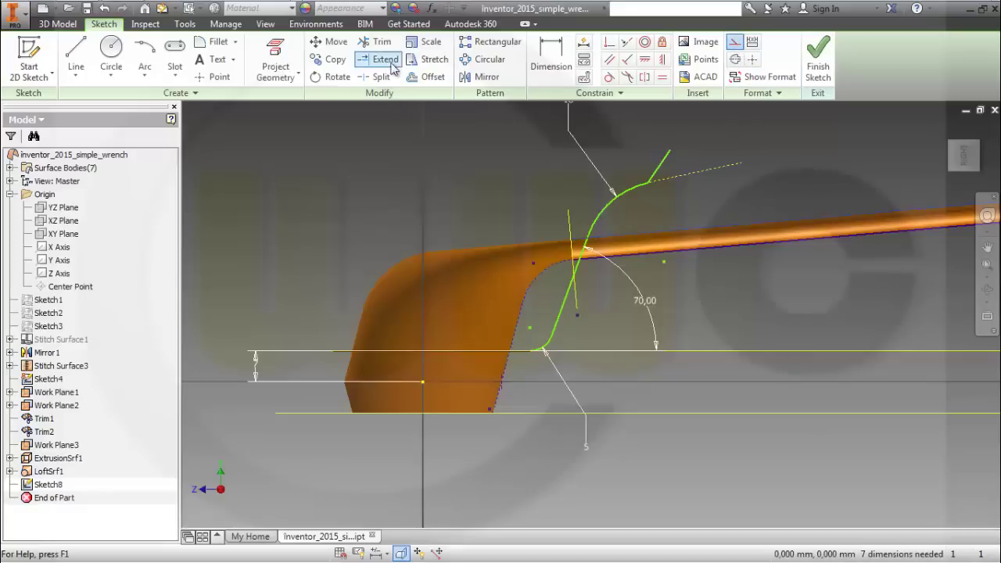
# Make the dashed construction line of the profile collinear with the projected upper edge of the handle.
pyautogui.click(628, 59)
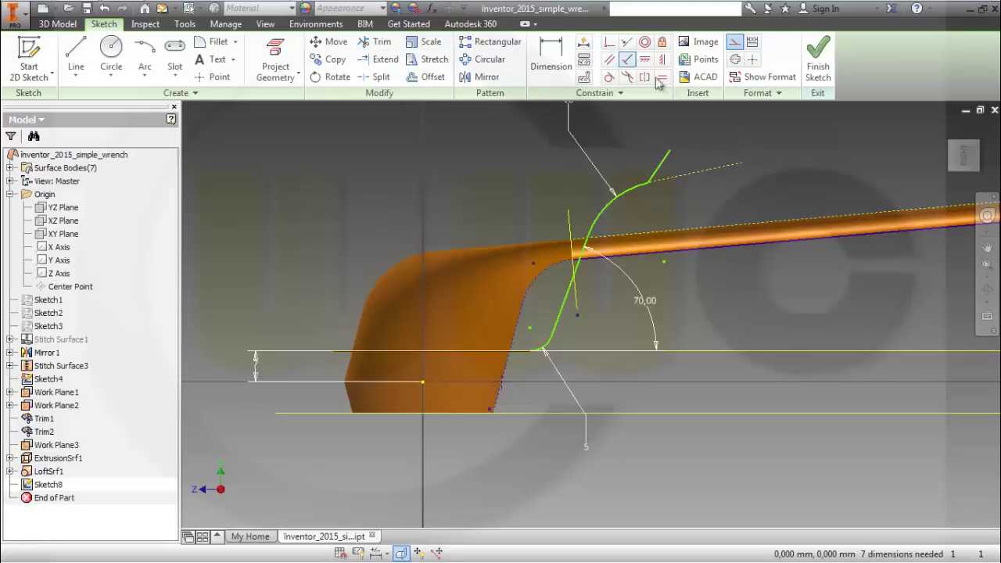
pyautogui.click(682, 181)
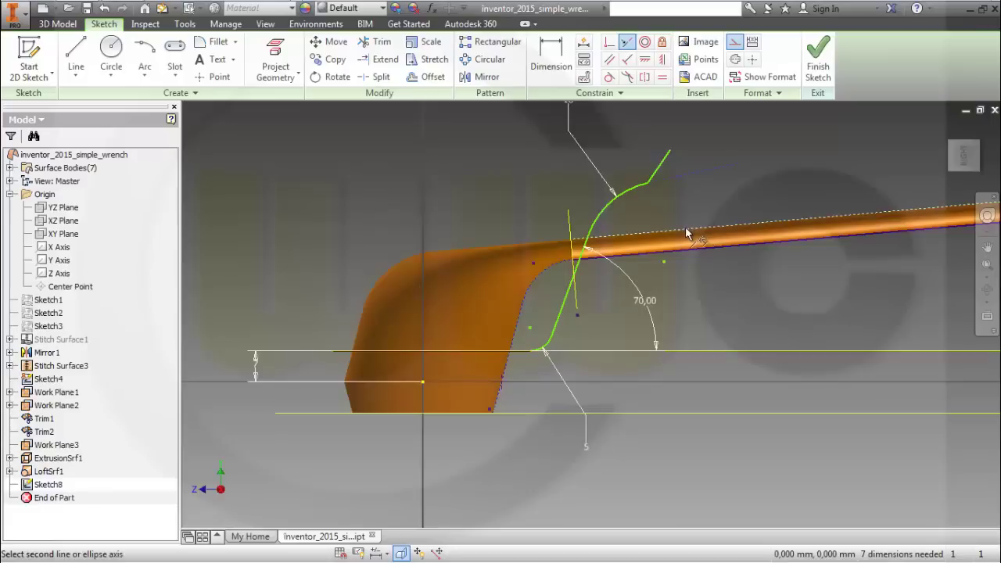
pyautogui.click(687, 226)
pyautogui.press('Escape')
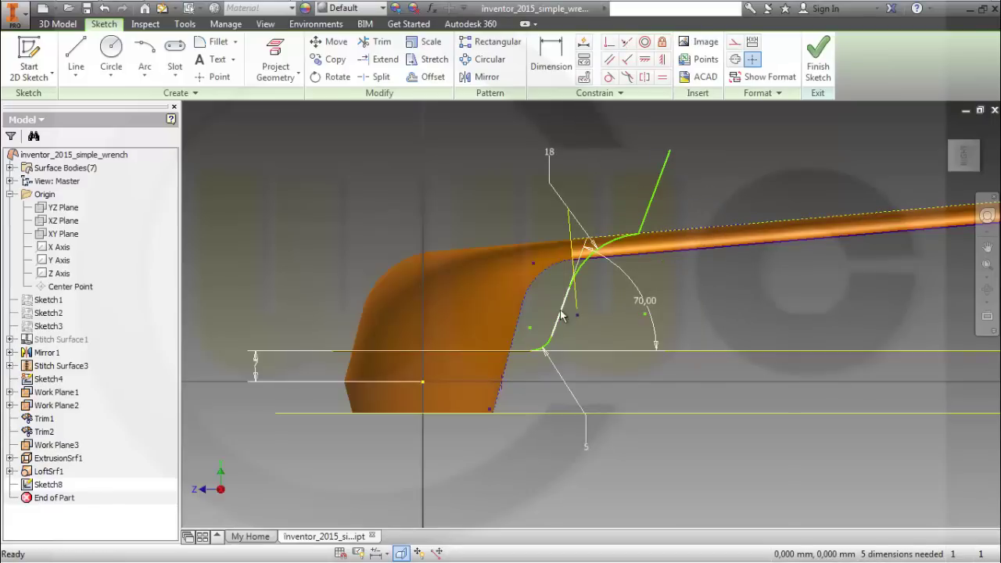
# Move the profile towards the wrench head and align the lower endpoint of the 5 mm arc vertically with the sketch origin.
pyautogui.moveTo(561, 315); pyautogui.dragTo(470, 302)
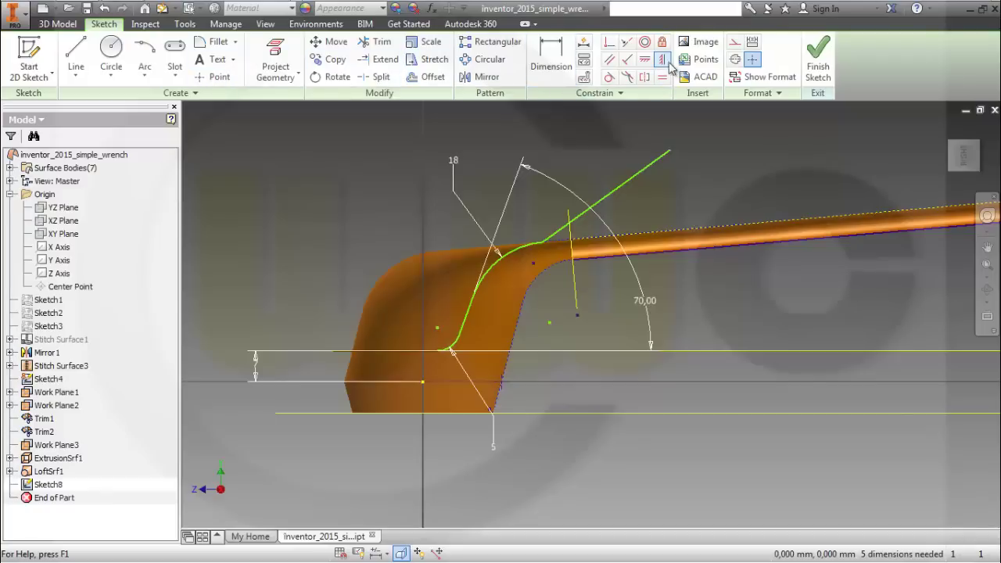
pyautogui.click(645, 60)
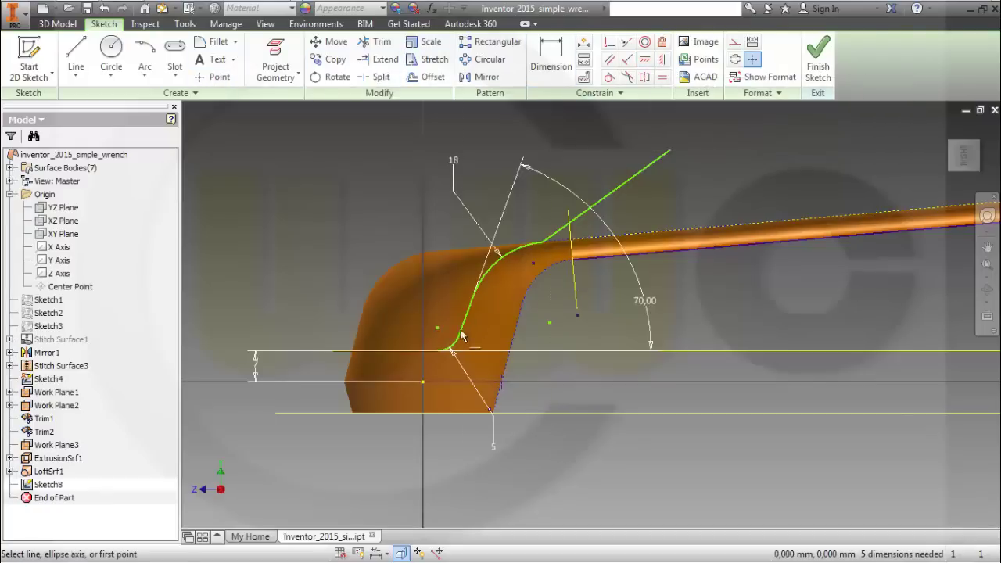
pyautogui.click(610, 42)
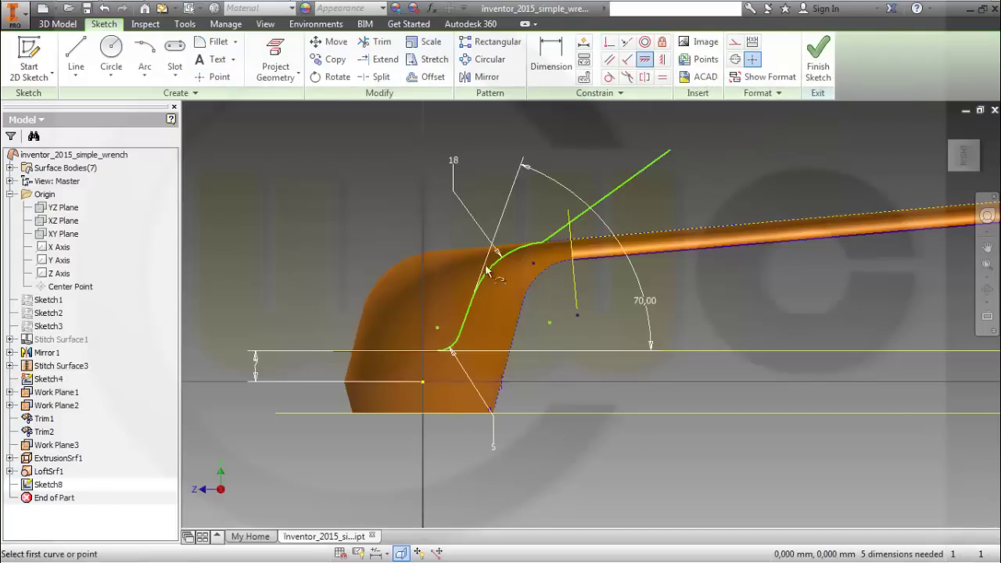
pyautogui.click(440, 353)
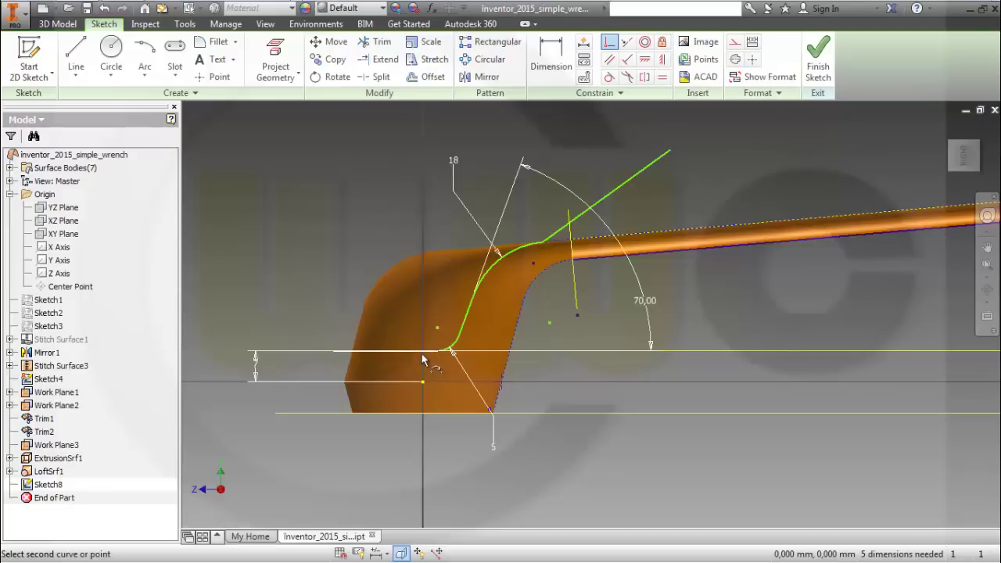
pyautogui.click(653, 63)
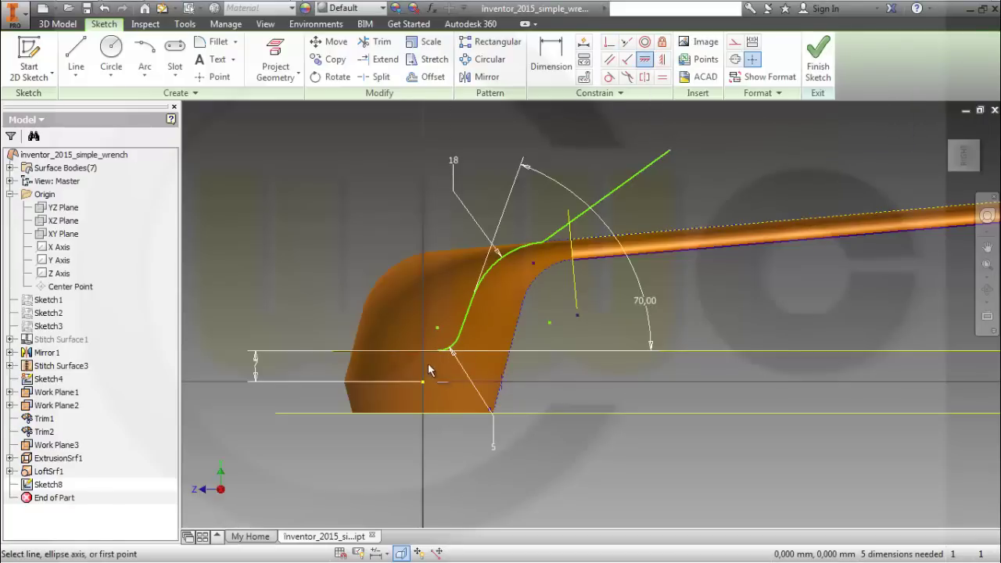
pyautogui.click(439, 354)
pyautogui.click(423, 381)
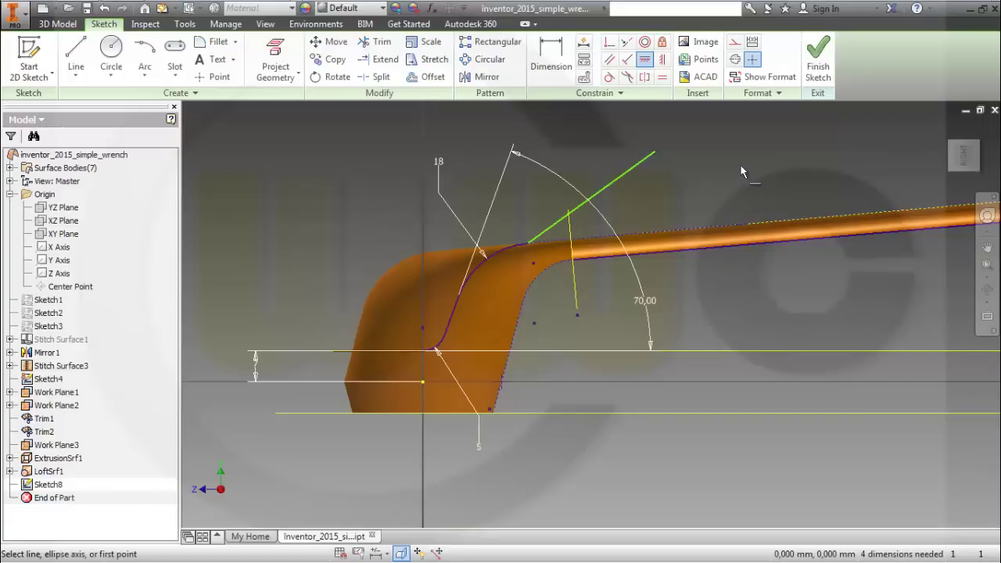
# Finish the sketch and extrude its open profile as a surface, symmetric about the sketch plane and wider than the wrench head.
pyautogui.click(818, 56)
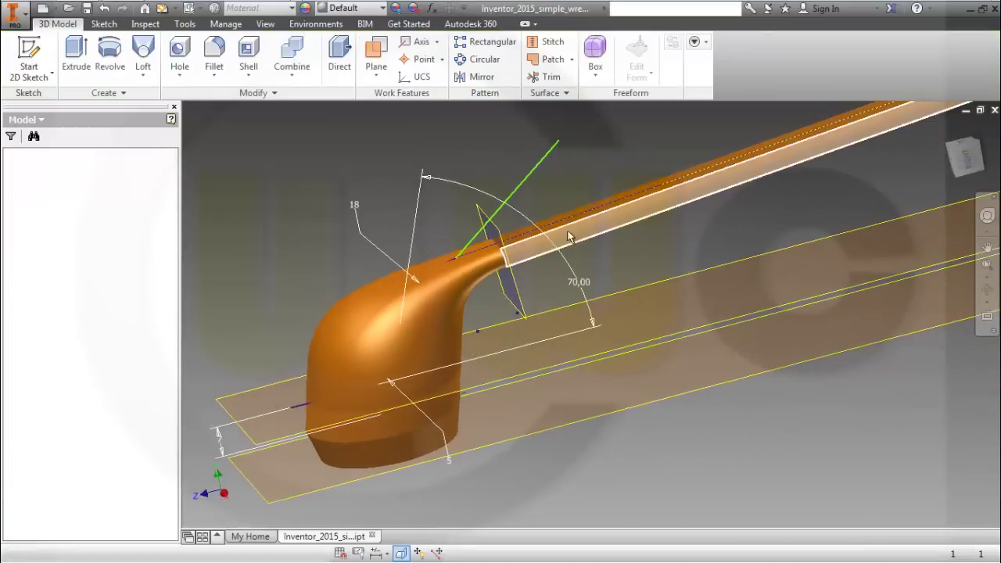
pyautogui.moveTo(605, 273); pyautogui.dragTo(710, 287, button='middle')
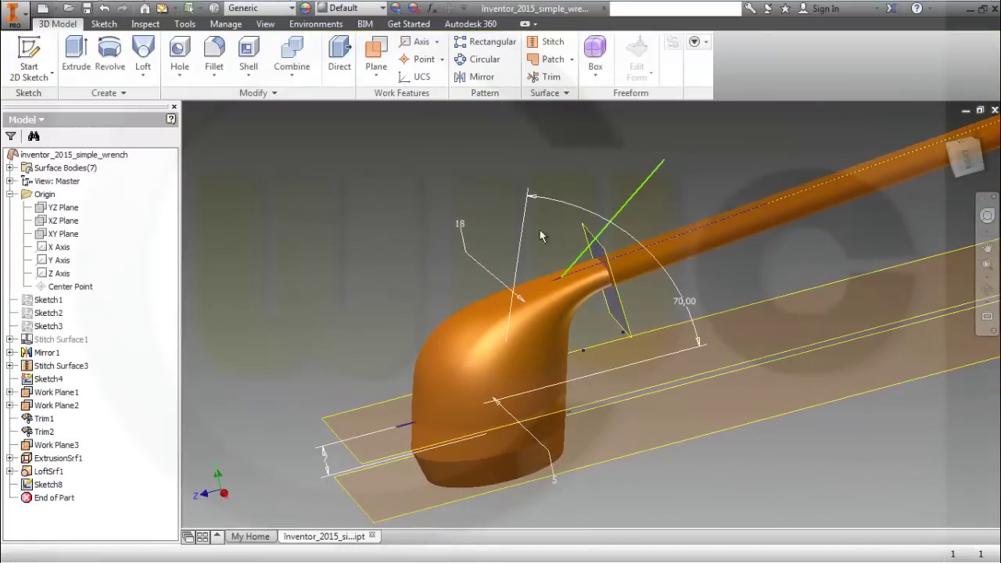
pyautogui.click(78, 51)
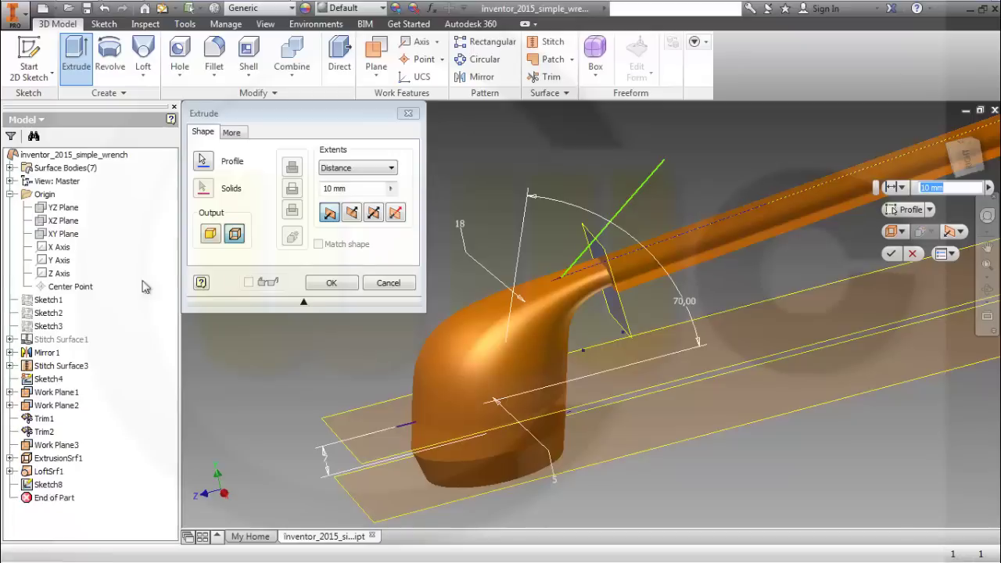
pyautogui.click(49, 486)
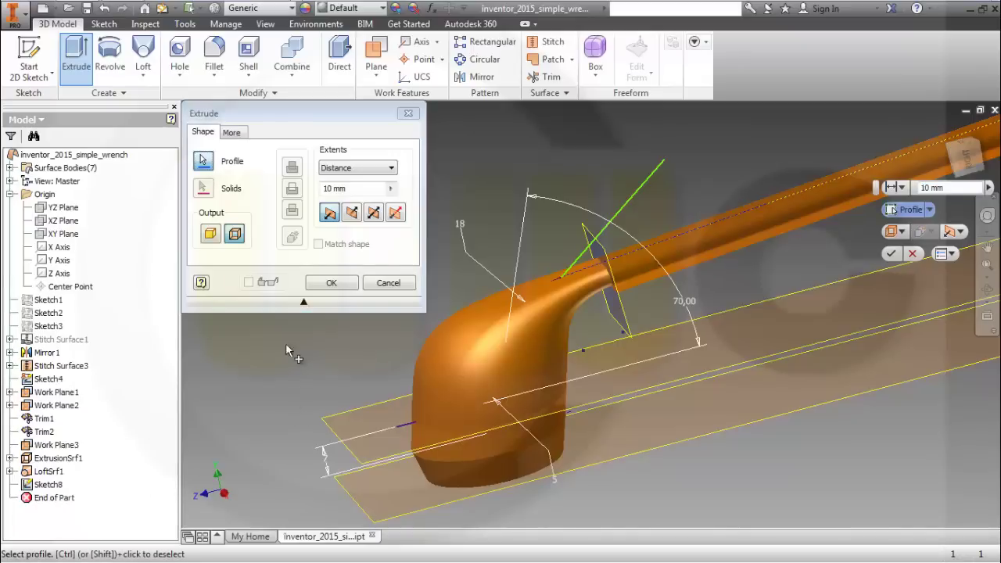
pyautogui.click(236, 235)
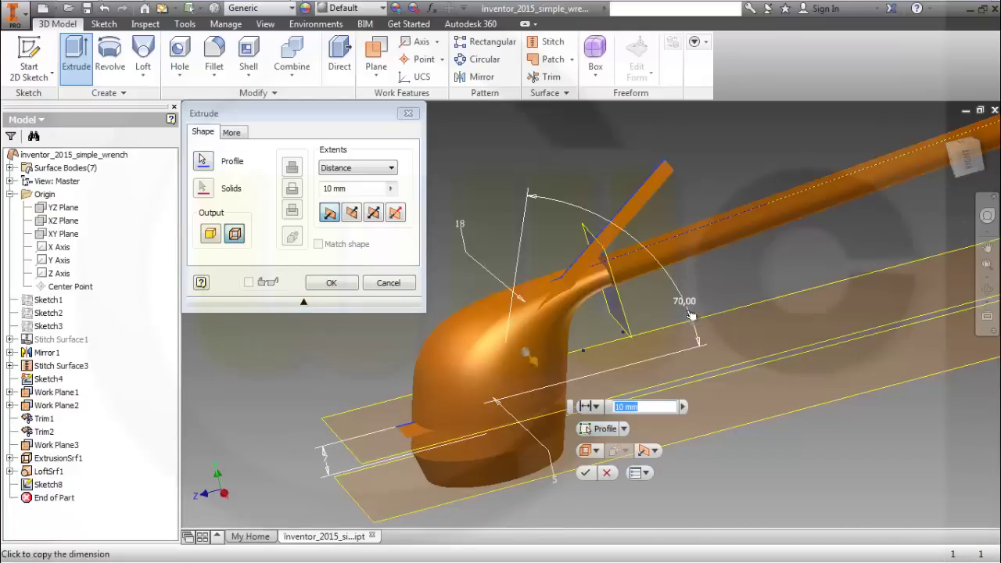
pyautogui.click(371, 214)
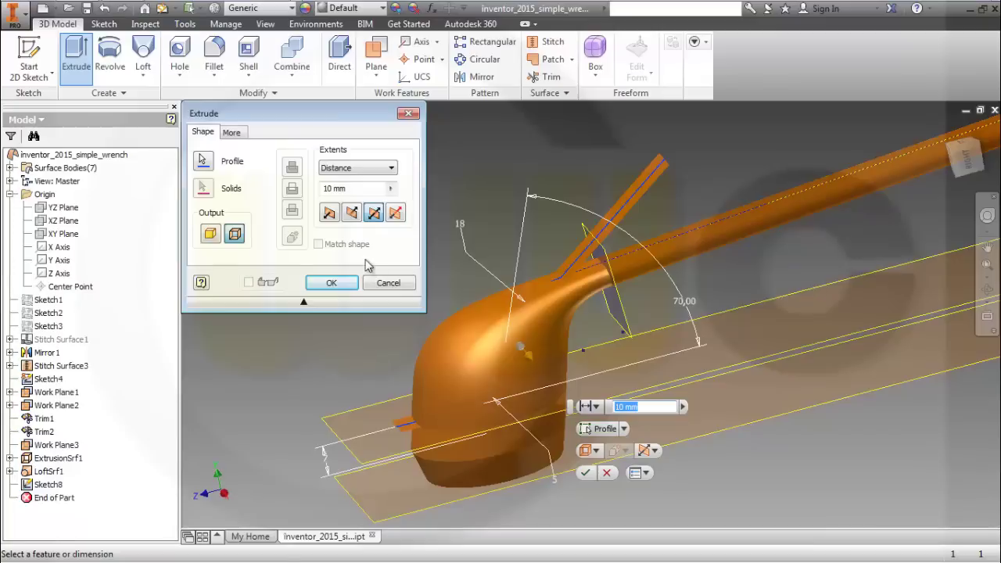
pyautogui.click(375, 189)
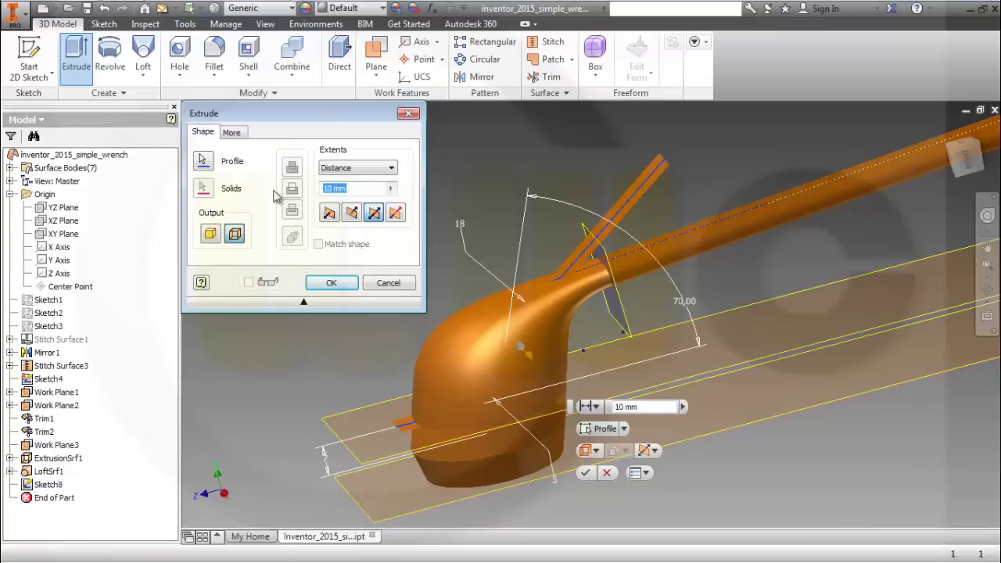
pyautogui.click(330, 286)
# Stitch the head surface, the loft and the extruded handle surface into one surface body.
pyautogui.moveTo(491, 212)
pyautogui.mouseDown(button='middle')
pyautogui.moveTo(559, 267)
pyautogui.moveTo(550, 230)
pyautogui.moveTo(548, 248)
pyautogui.moveTo(514, 235)
pyautogui.moveTo(481, 202)
pyautogui.mouseUp(button='middle')
pyautogui.click(551, 42)
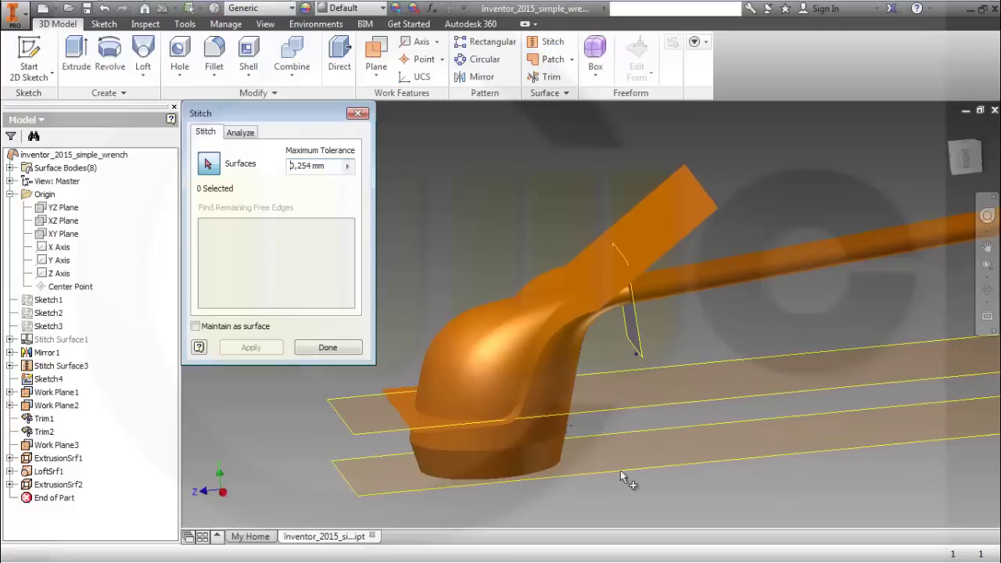
pyautogui.click(539, 438)
pyautogui.click(570, 381)
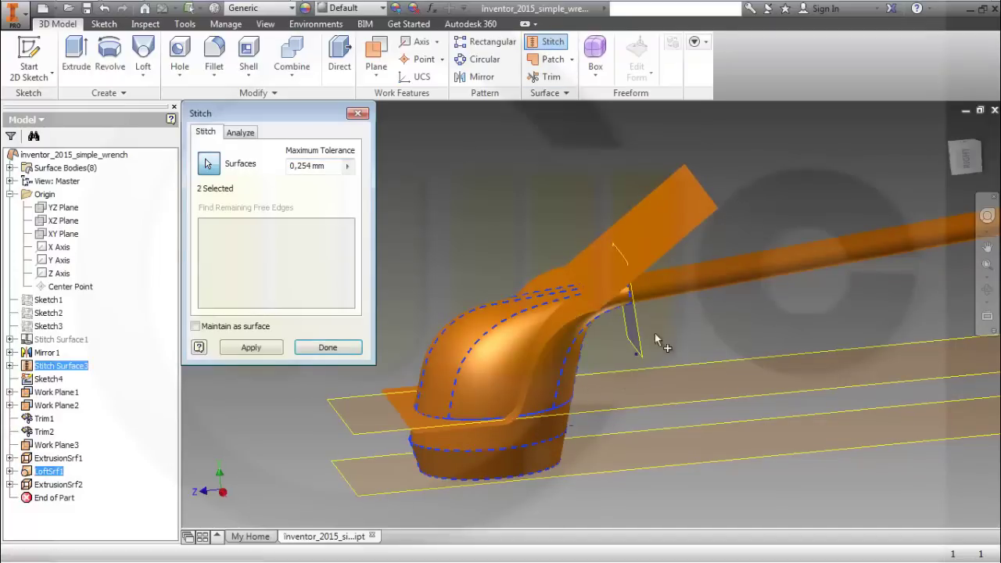
pyautogui.click(684, 279)
pyautogui.click(252, 347)
pyautogui.click(328, 348)
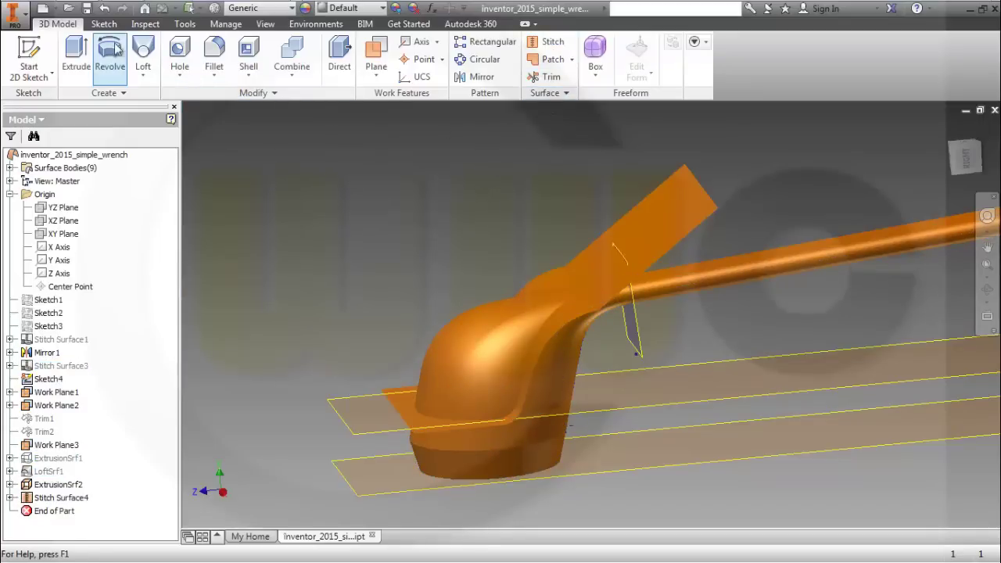
# Set the visual style to Shaded with Edges.
pyautogui.click(267, 24)
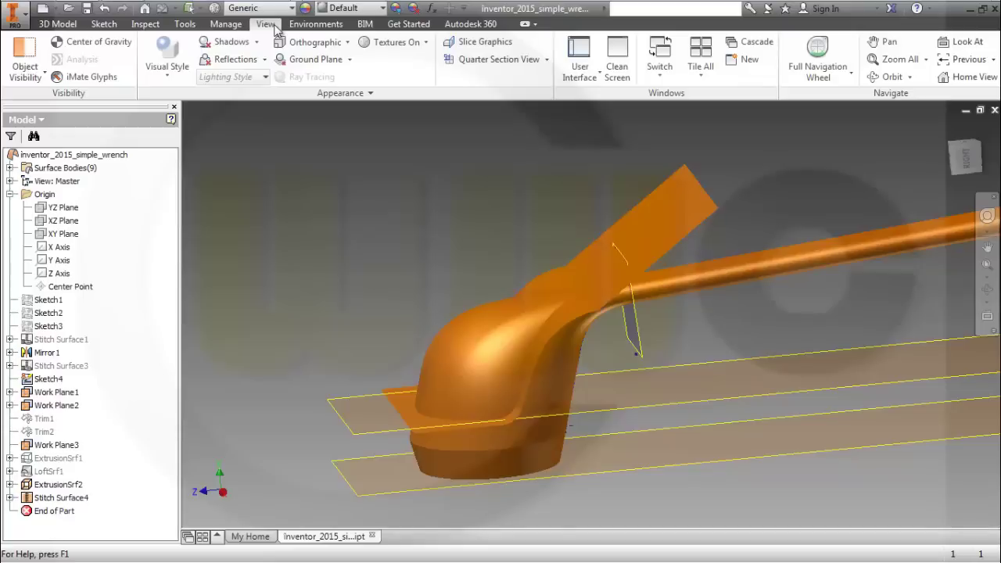
pyautogui.click(166, 79)
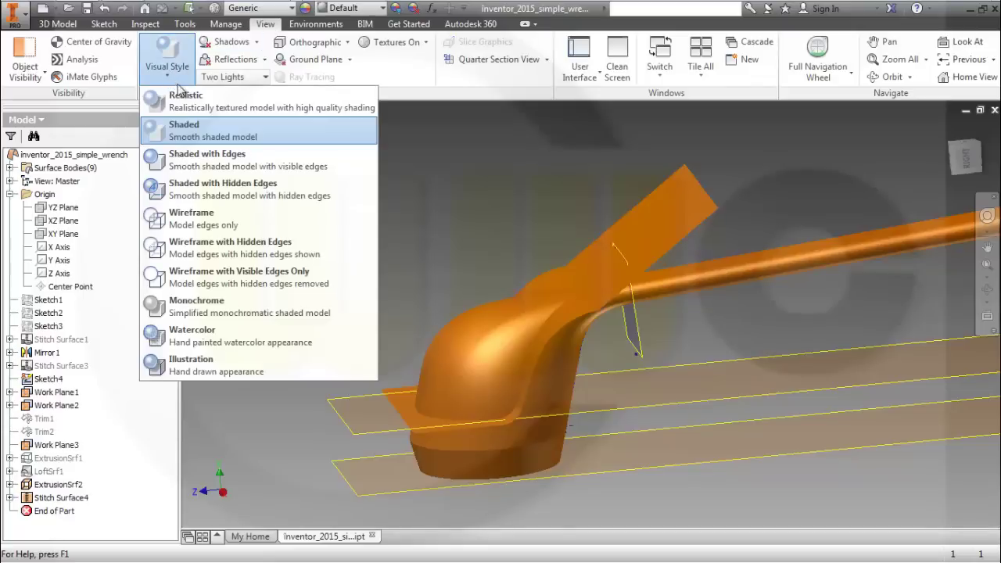
pyautogui.click(207, 160)
pyautogui.moveTo(473, 171)
pyautogui.keyDown('shift'); pyautogui.mouseDown(button='middle')
pyautogui.moveTo(470, 224)
pyautogui.moveTo(488, 199)
pyautogui.moveTo(457, 181)
pyautogui.moveTo(455, 162)
pyautogui.moveTo(489, 168)
pyautogui.moveTo(497, 223)
pyautogui.moveTo(517, 188)
pyautogui.mouseUp(button='middle'); pyautogui.keyUp('shift')
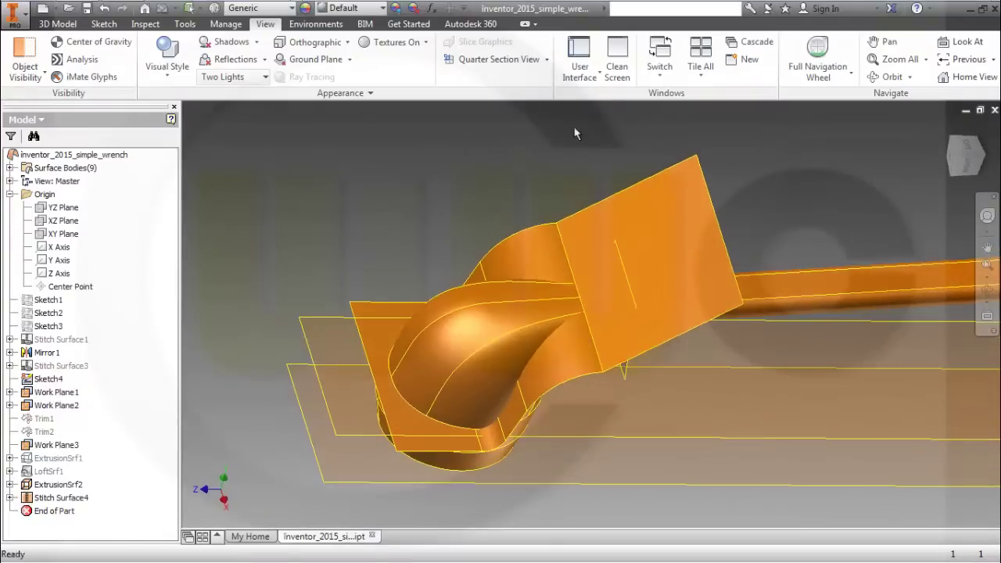
# Trim the stitched wrench surface with the curved extruded surface, removing the part of the head above it.
pyautogui.click(58, 24)
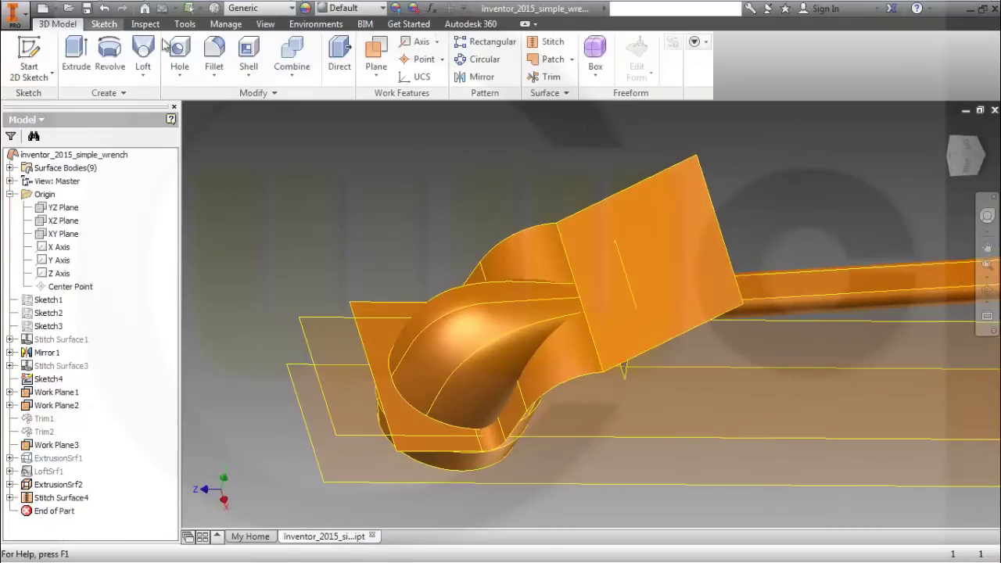
pyautogui.click(548, 77)
pyautogui.click(667, 188)
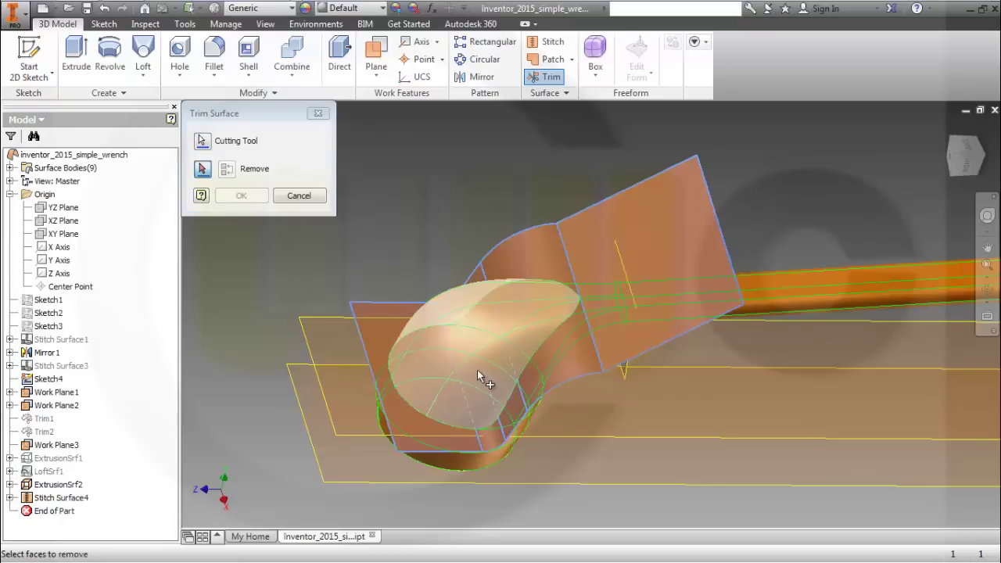
pyautogui.click(478, 369)
pyautogui.click(262, 195)
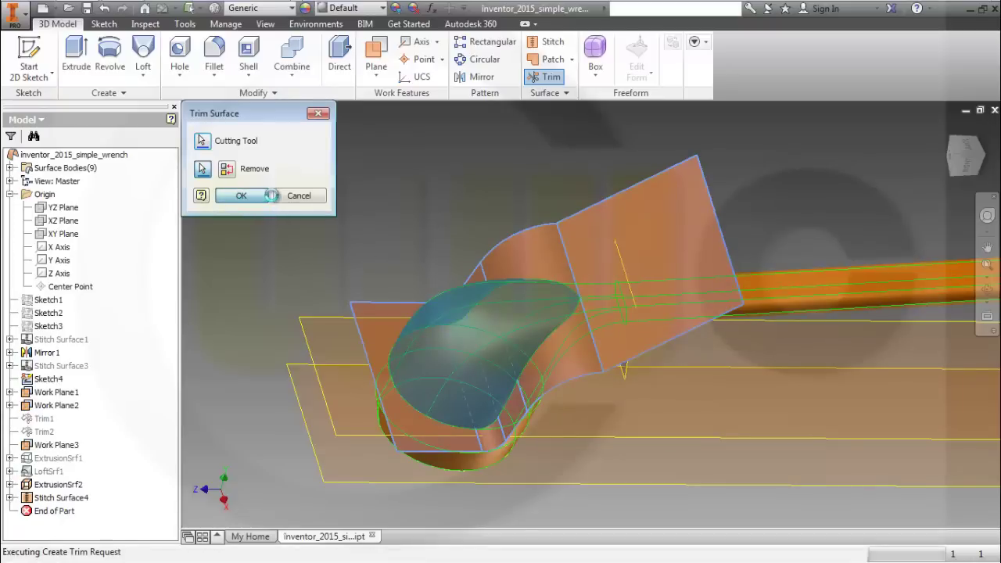
# Trim the curved extruded surface with the stitched wrench surface, removing the area outside the wrench outline.
pyautogui.keyDown('shift'); pyautogui.moveTo(755, 440); pyautogui.dragTo(690, 360, button='middle'); pyautogui.keyUp('shift')
pyautogui.keyDown('shift'); pyautogui.moveTo(459, 230); pyautogui.dragTo(529, 172, button='middle'); pyautogui.keyUp('shift')
pyautogui.click(551, 77)
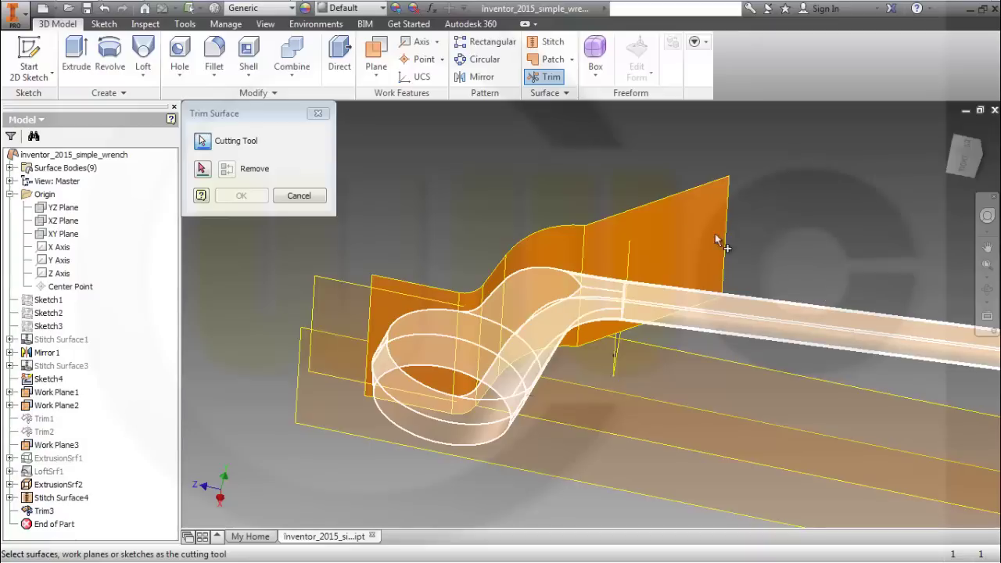
pyautogui.click(557, 248)
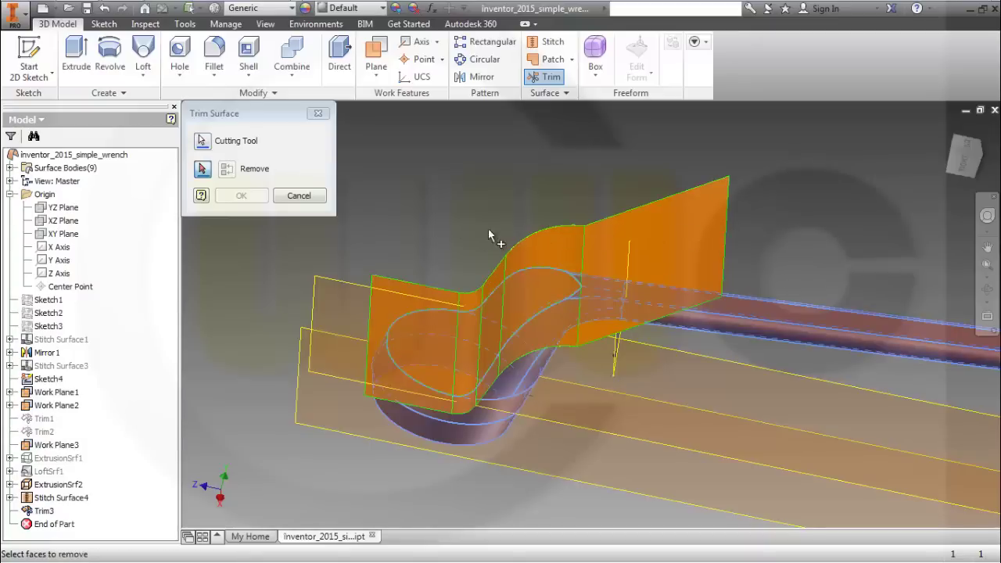
pyautogui.click(560, 247)
pyautogui.click(243, 196)
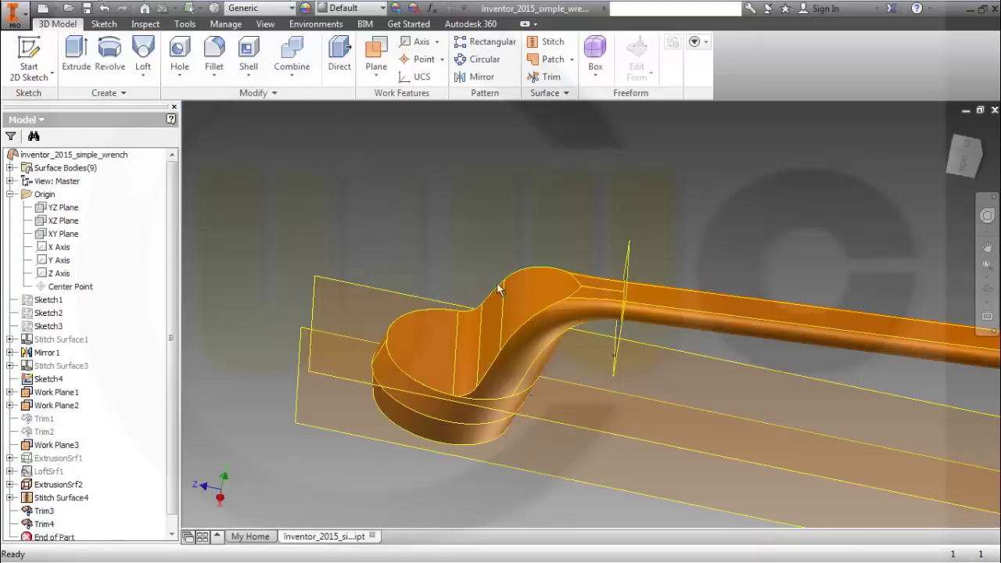
# Stitch the trimmed curved surface to the wrench's head and handle surface.
pyautogui.keyDown('shift'); pyautogui.moveTo(681, 344); pyautogui.dragTo(673, 368, button='middle'); pyautogui.keyUp('shift')
pyautogui.scroll(-2, 655, 360)
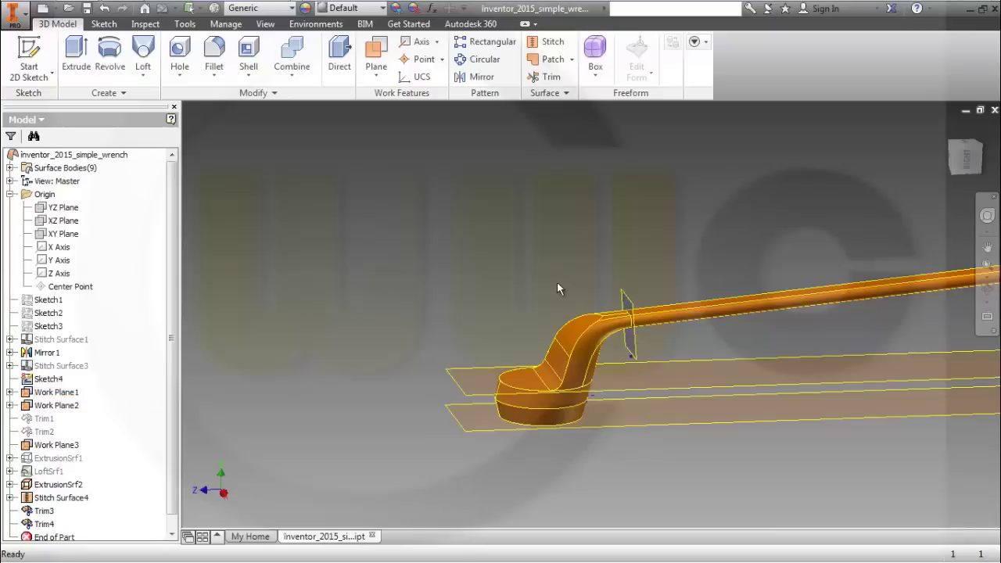
pyautogui.scroll(3, 557, 283)
pyautogui.moveTo(591, 308); pyautogui.dragTo(532, 253, button='middle')
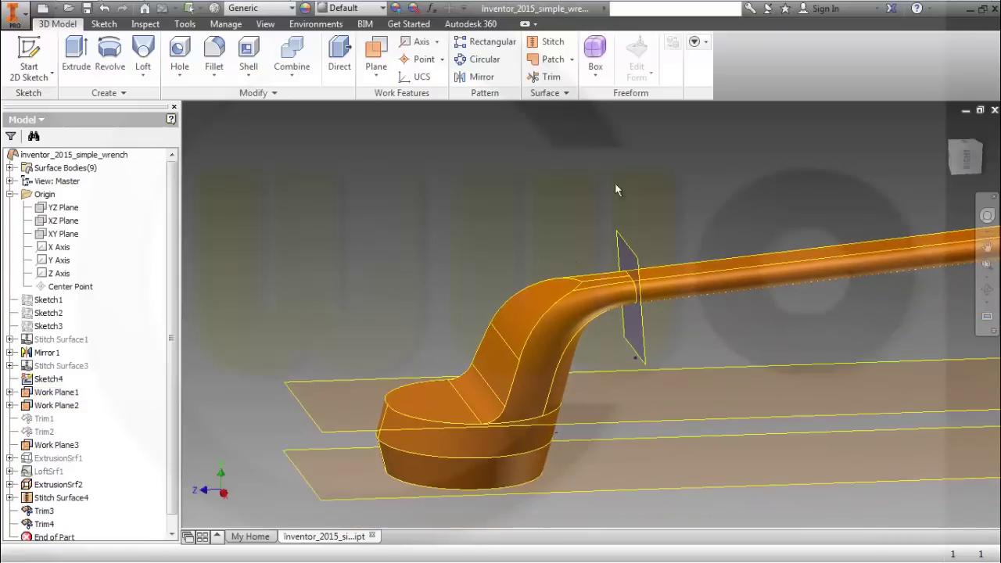
pyautogui.click(551, 44)
pyautogui.click(523, 307)
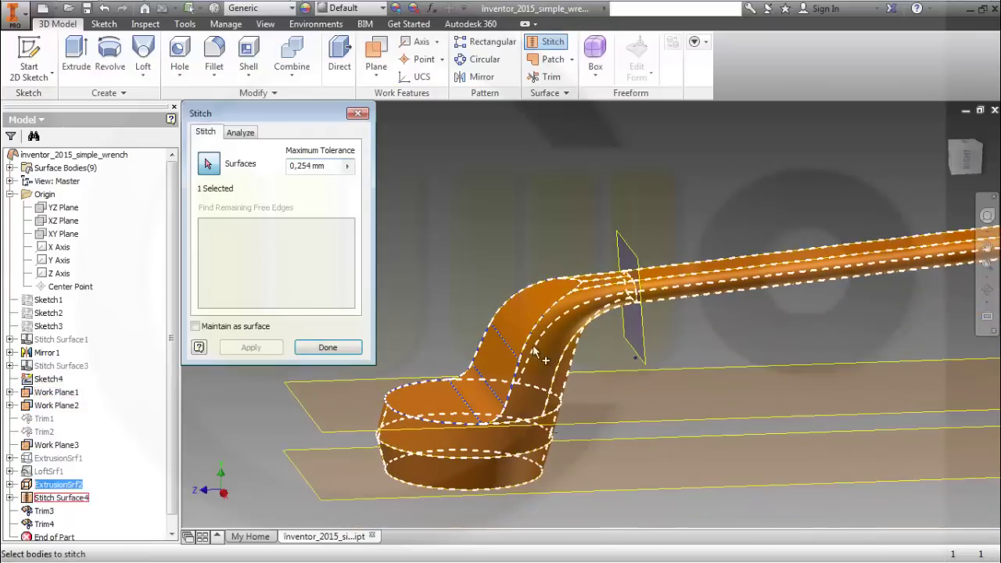
pyautogui.click(551, 372)
pyautogui.click(262, 349)
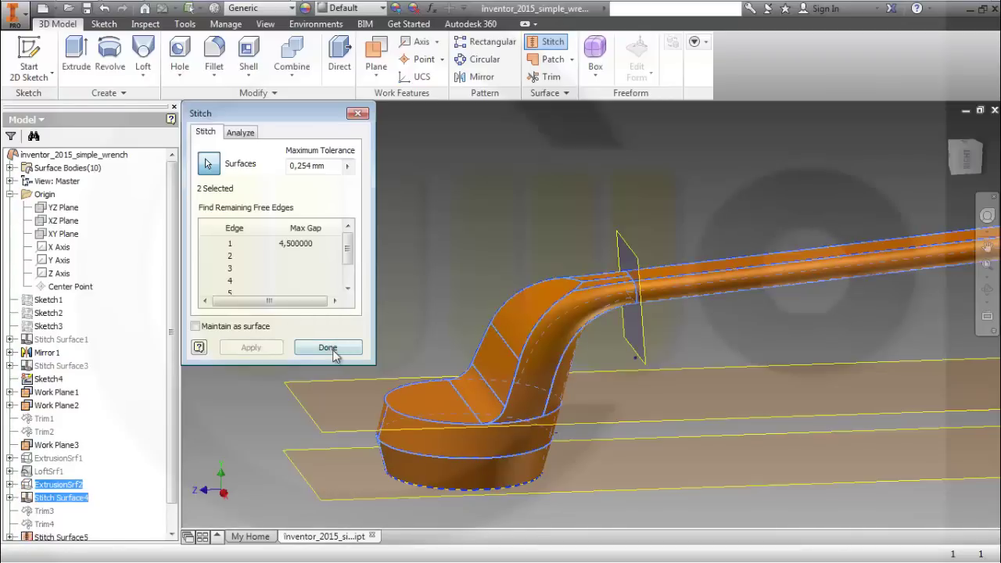
pyautogui.click(329, 348)
# Start a 2D sketch on the YZ plane and slice the graphics at the sketch plane.
pyautogui.keyDown('shift'); pyautogui.moveTo(692, 423); pyautogui.dragTo(722, 403, button='middle'); pyautogui.keyUp('shift')
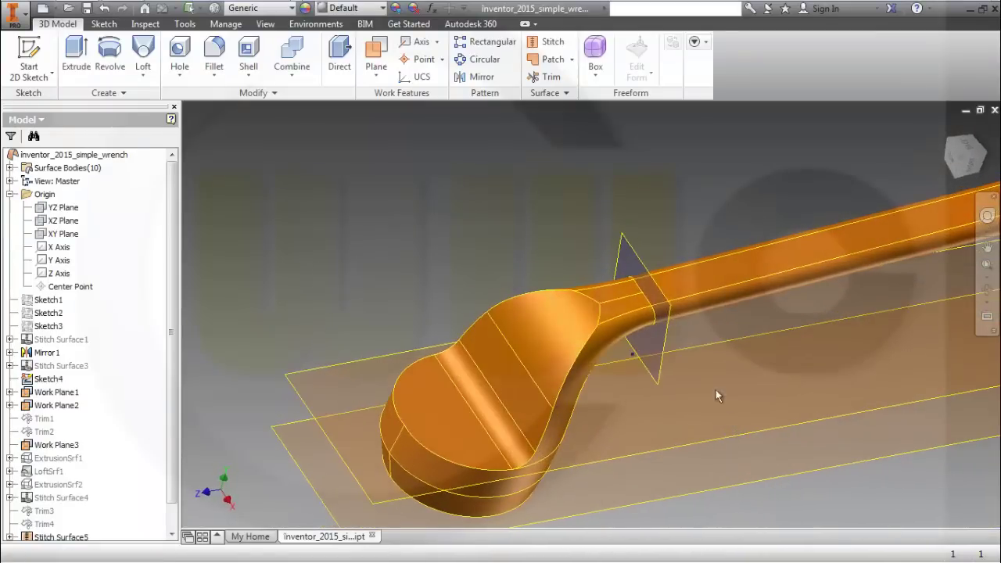
pyautogui.scroll(2, 696, 346)
pyautogui.scroll(-6, 685, 348)
pyautogui.keyDown('shift'); pyautogui.moveTo(685, 347); pyautogui.dragTo(618, 313, button='middle'); pyautogui.keyUp('shift')
pyautogui.scroll(4, 532, 314)
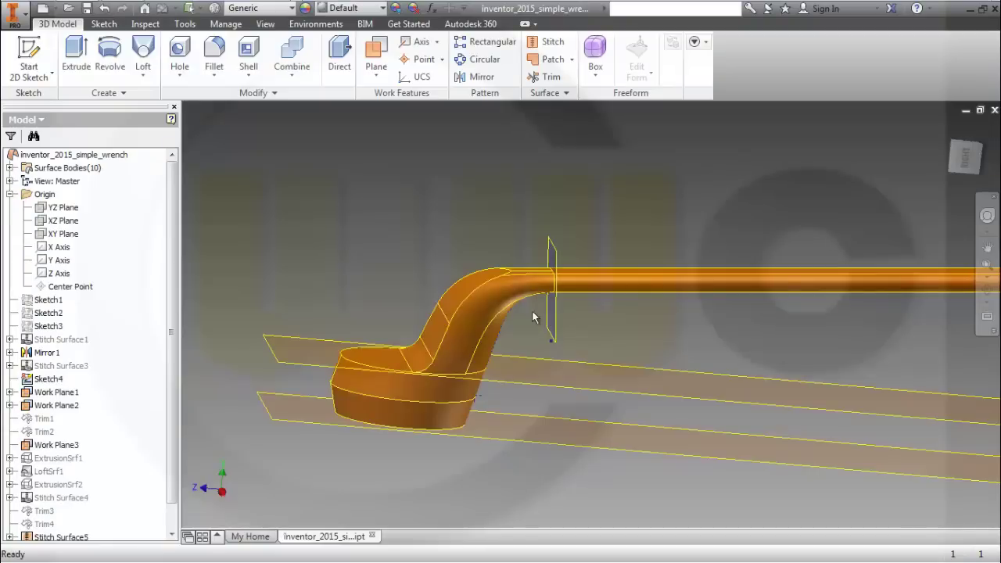
pyautogui.click(35, 58)
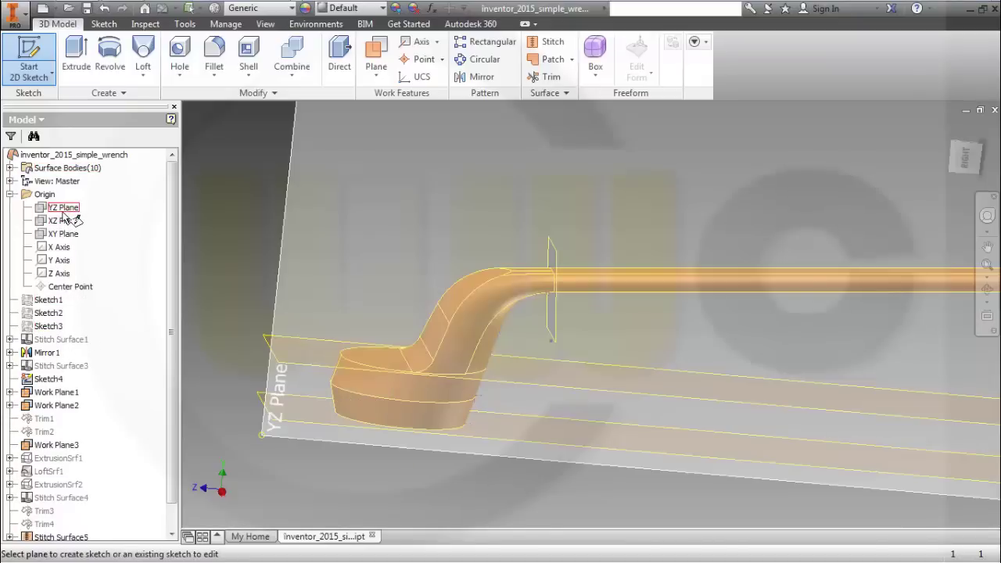
pyautogui.click(64, 221)
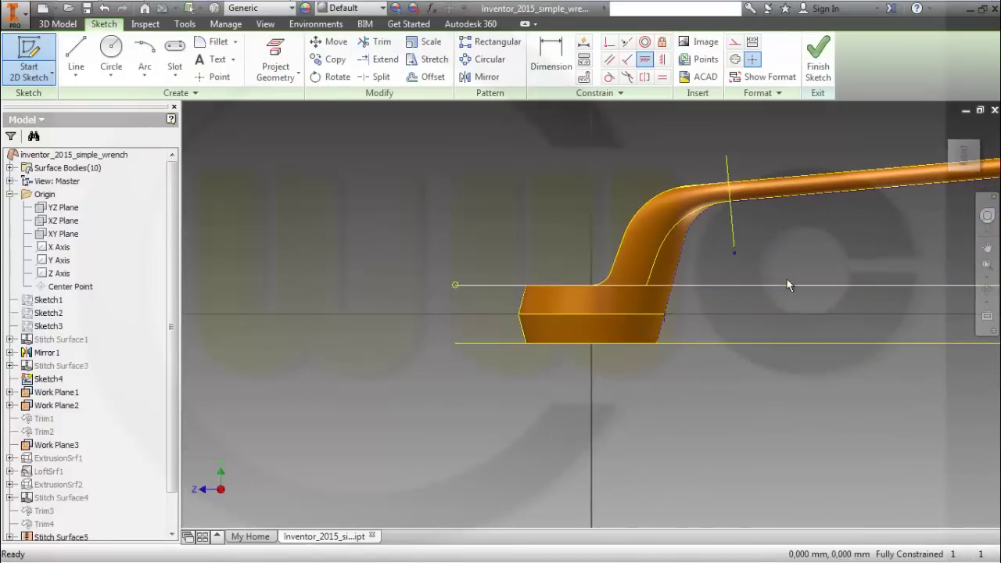
pyautogui.moveTo(769, 266); pyautogui.dragTo(585, 272, button='middle')
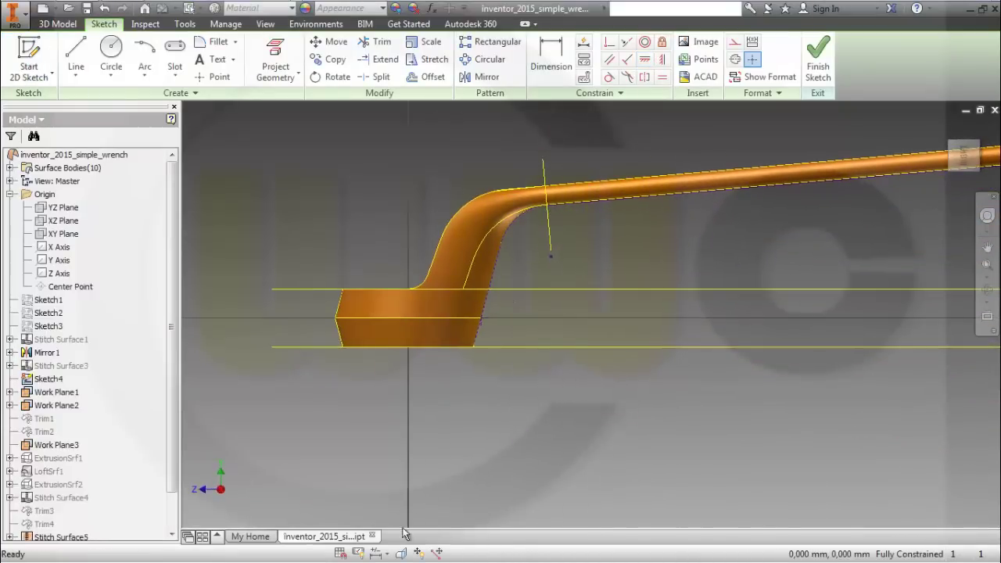
pyautogui.click(401, 553)
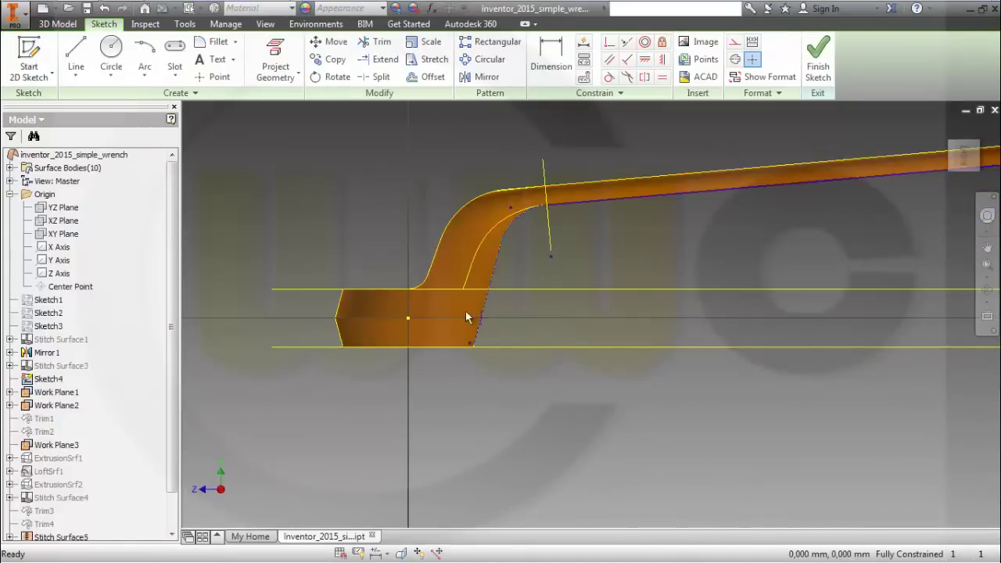
# Sketch a closed seven-sided profile through the wrench head with a vertical edge through the origin, and make that edge a centerline.
pyautogui.click(76, 53)
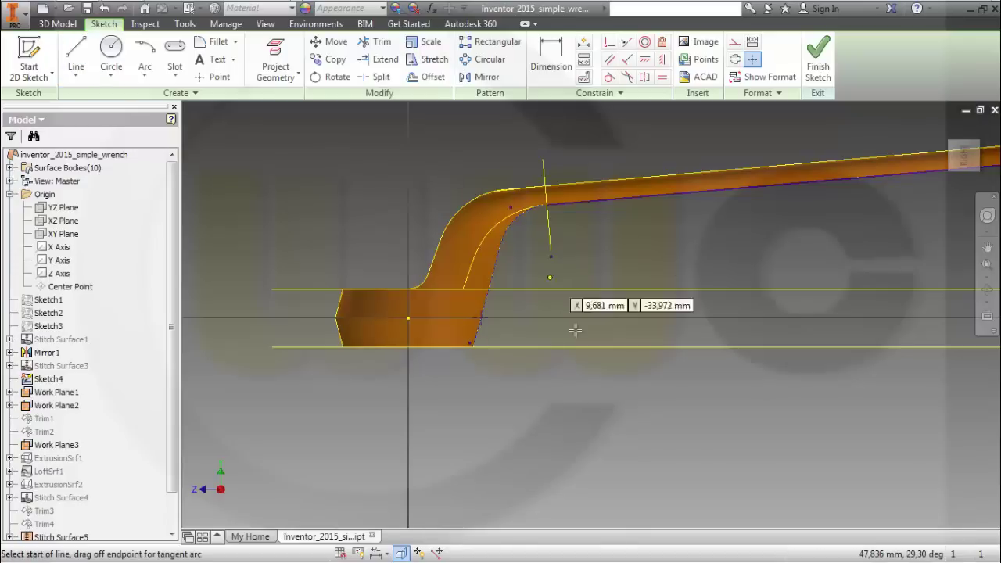
pyautogui.click(408, 181)
pyautogui.click(408, 404)
pyautogui.click(502, 405)
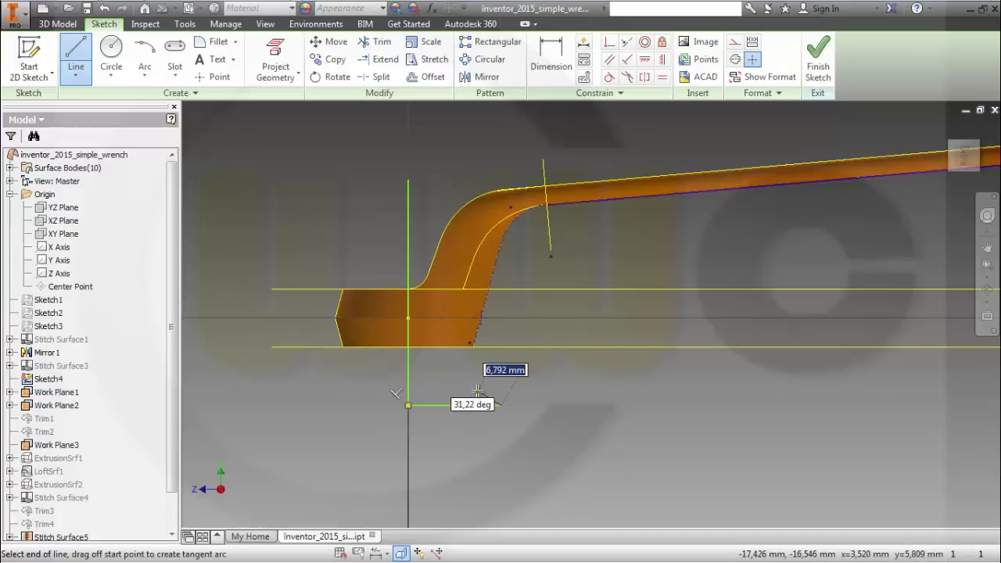
pyautogui.click(477, 303)
pyautogui.click(507, 281)
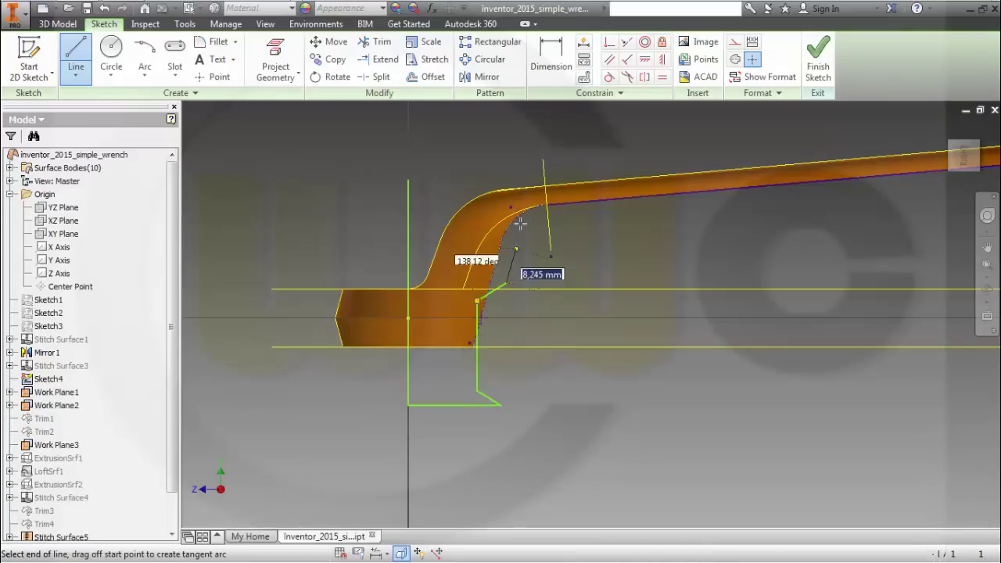
pyautogui.click(537, 179)
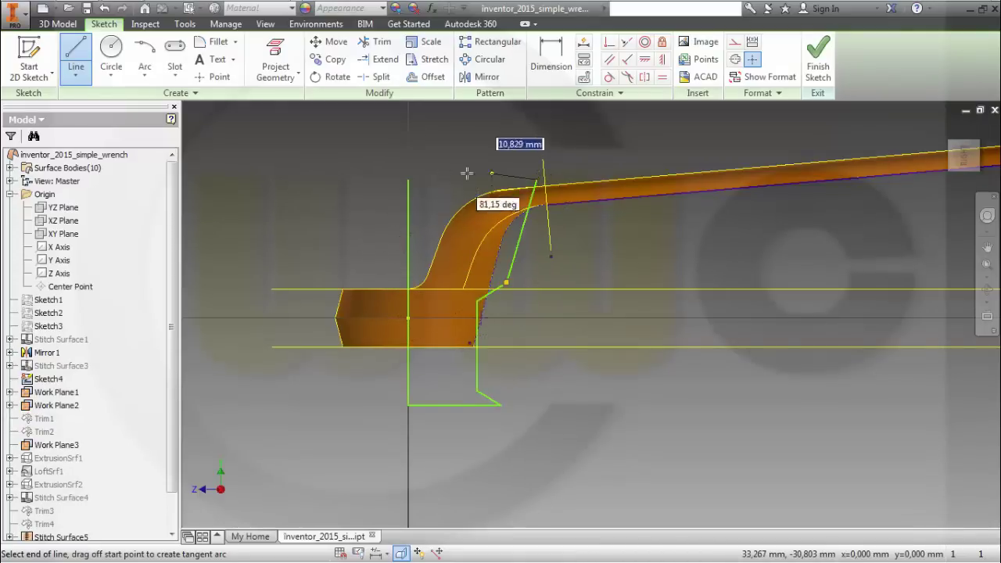
pyautogui.click(408, 179)
pyautogui.press('Escape')
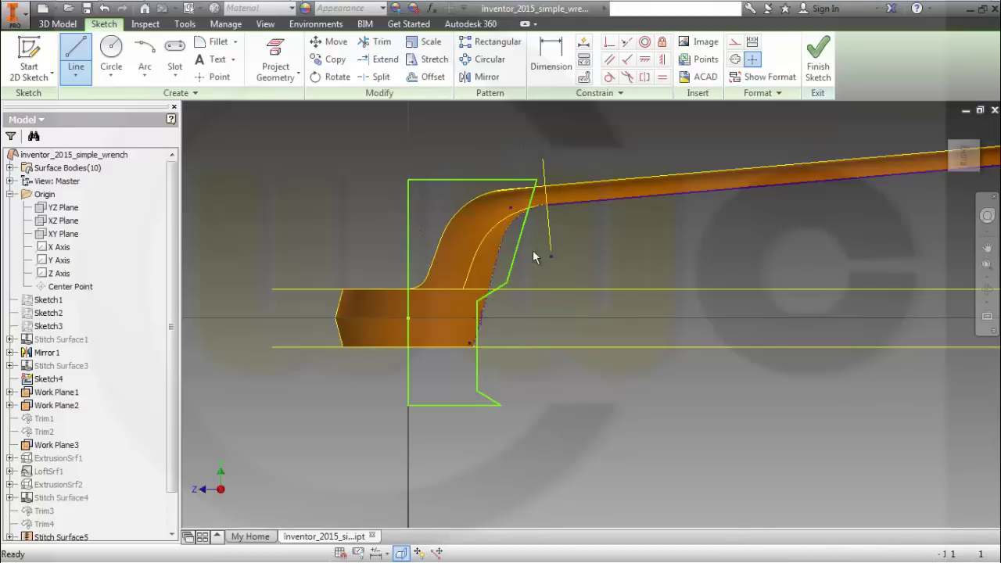
pyautogui.click(407, 226)
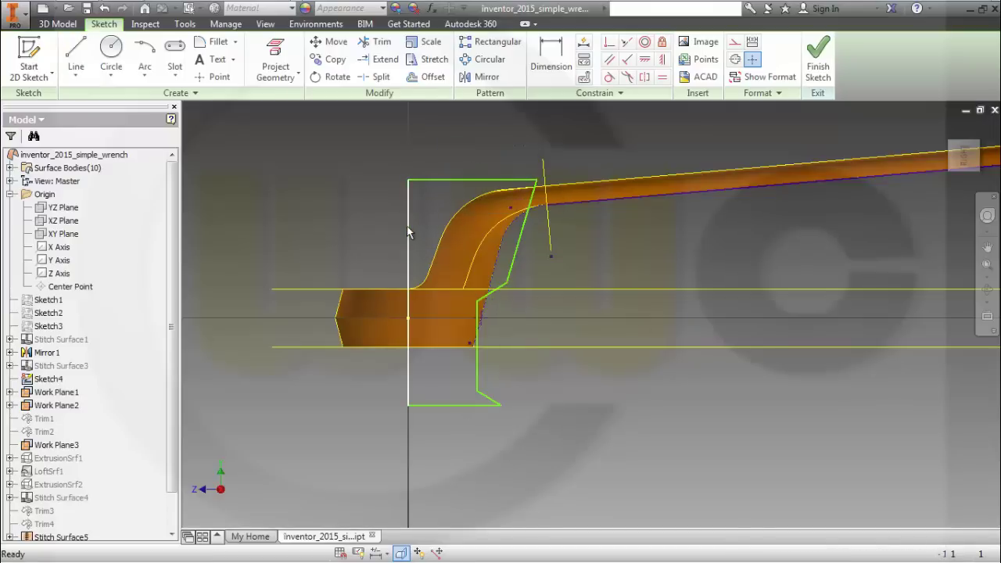
pyautogui.click(736, 61)
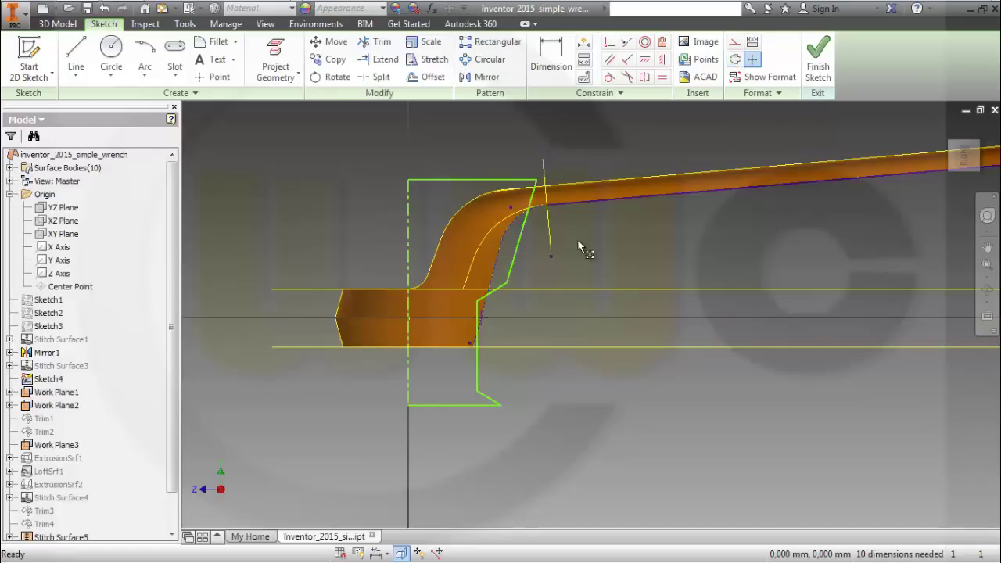
# Dimension the angle between the profile's short lower slanted line and its bottom line as 30°.
pyautogui.click(552, 55)
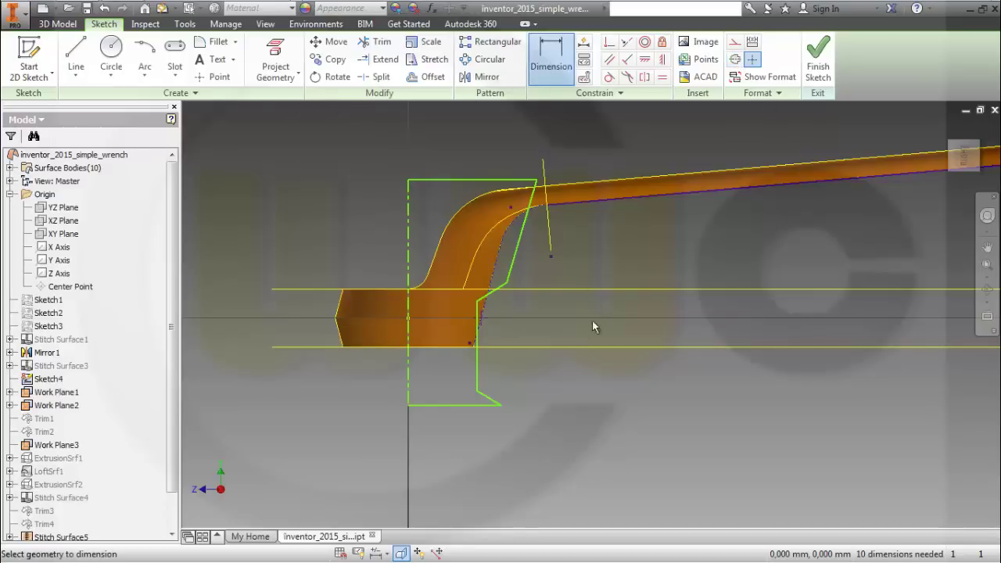
pyautogui.click(486, 396)
pyautogui.click(485, 404)
pyautogui.click(465, 392)
pyautogui.write('30')
pyautogui.press('Return')
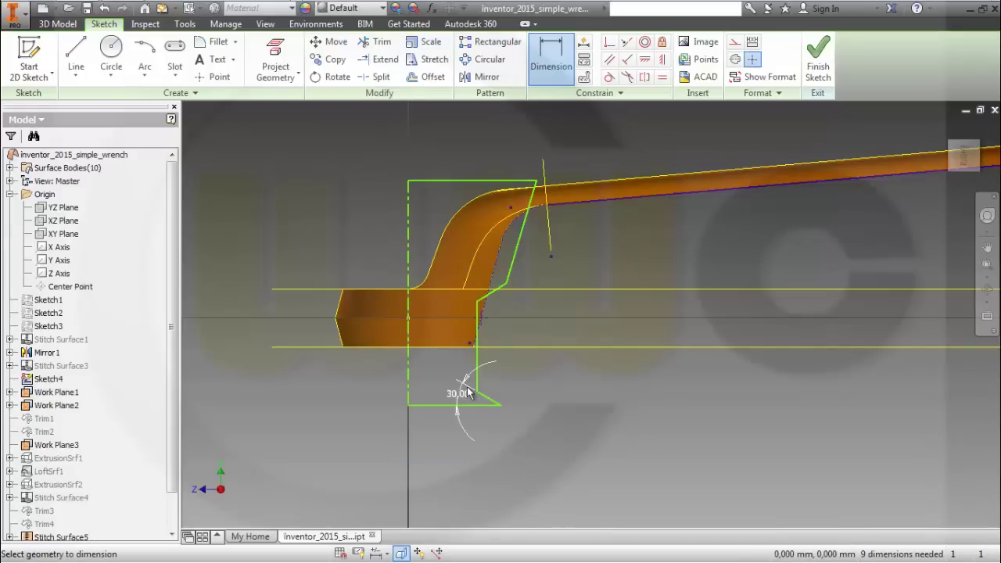
# Set a 30° angle between the short upper slanted line and the profile's bottom line.
pyautogui.click(496, 291)
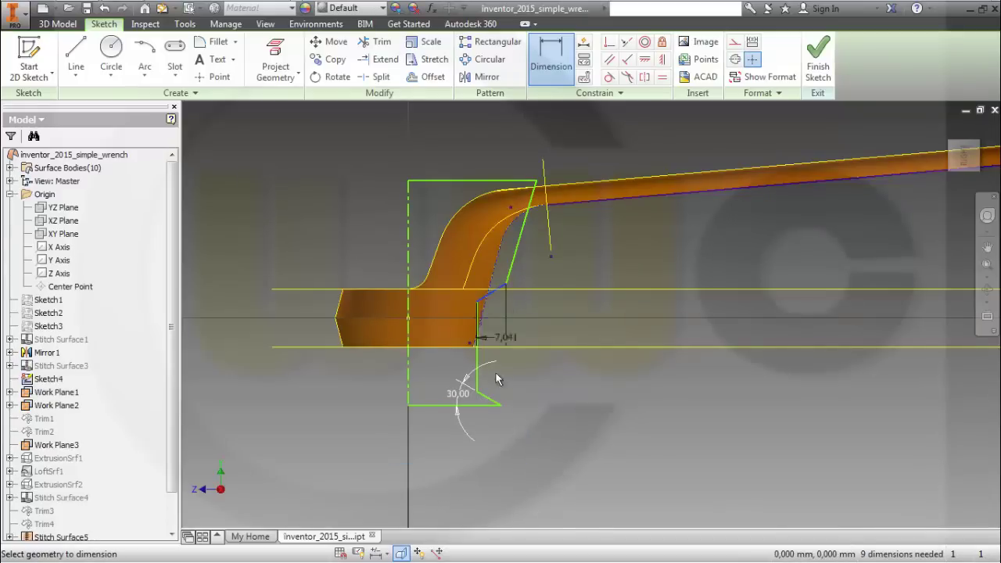
pyautogui.click(481, 405)
pyautogui.click(603, 353)
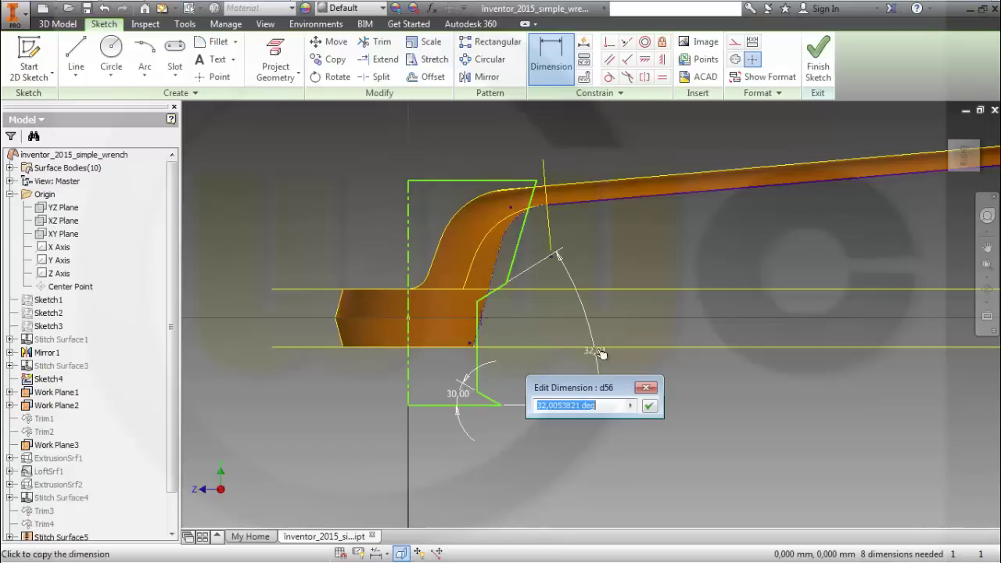
pyautogui.write('30')
pyautogui.press('Return')
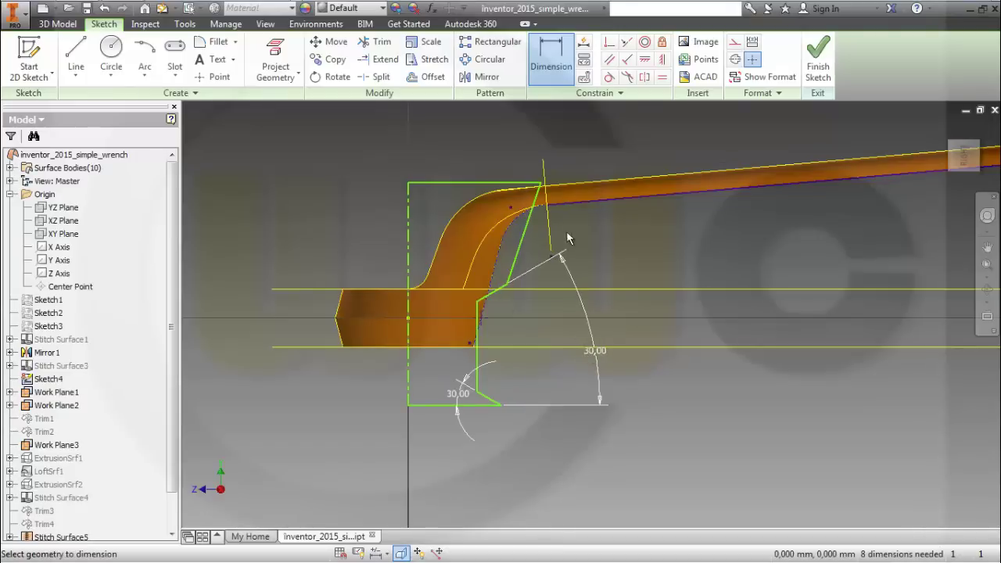
# Dimension the angle between the long upper slanted line and the vertical centerline as 10°.
pyautogui.click(526, 222)
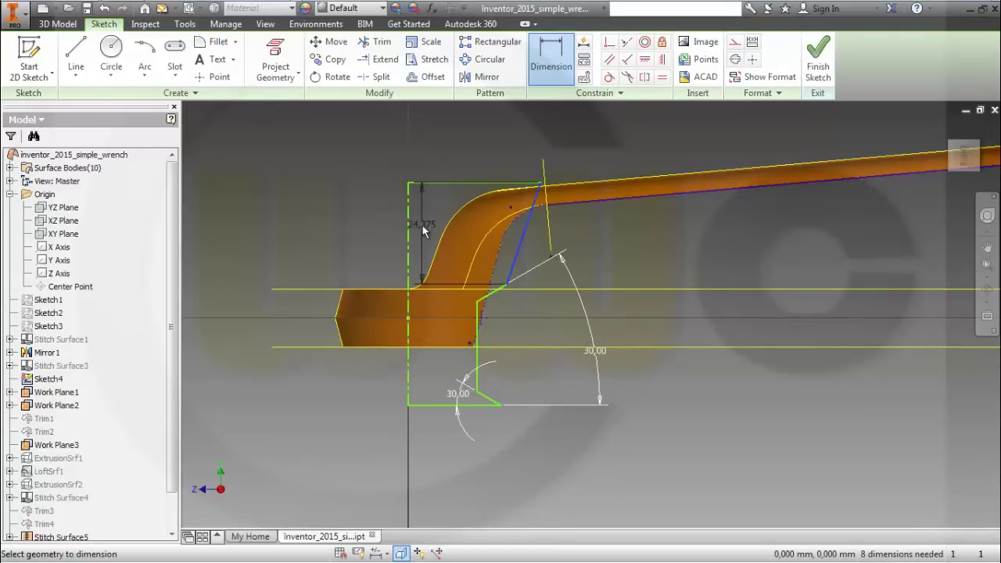
pyautogui.click(409, 224)
pyautogui.click(466, 140)
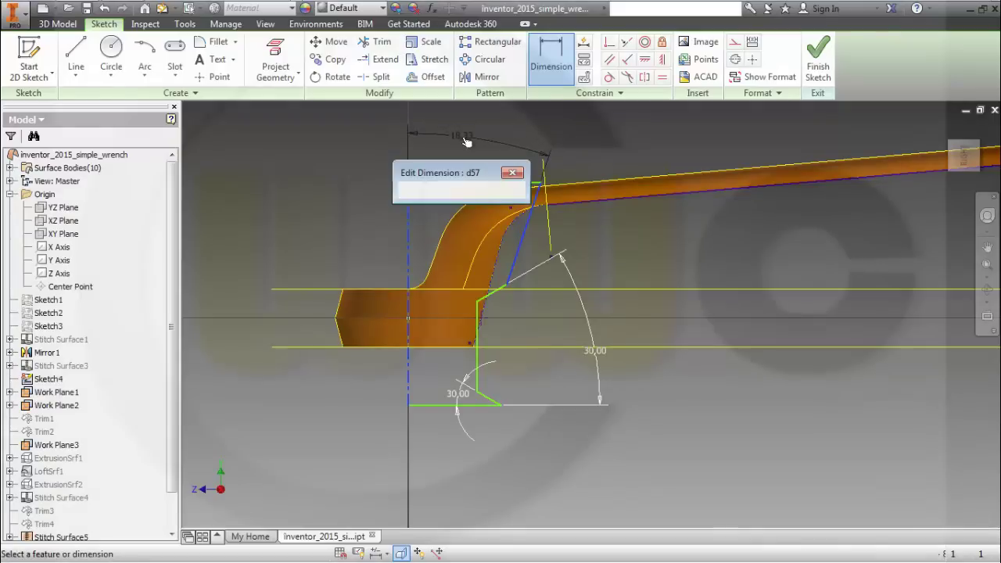
pyautogui.write('10')
pyautogui.press('Return')
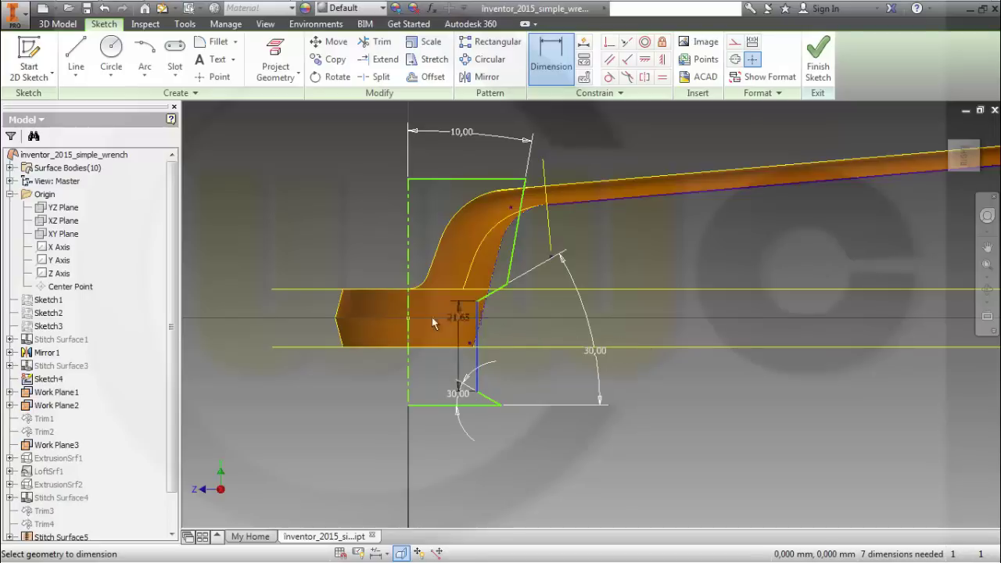
# Dimension the inner vertical line's distance from the centerline as 18,75/2 mm, using a linear dimension instead of a diameter.
pyautogui.click(413, 308)
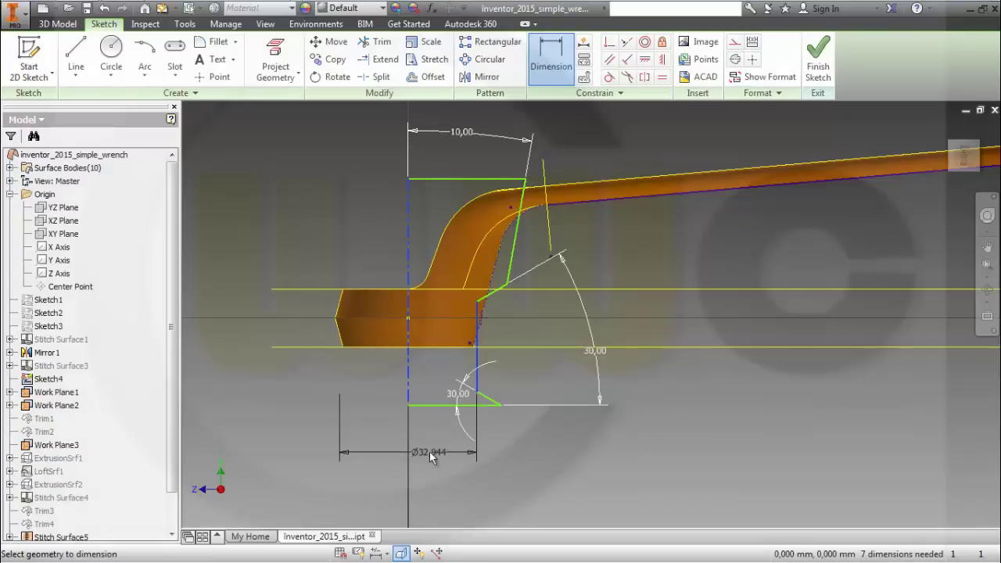
pyautogui.rightClick(430, 450)
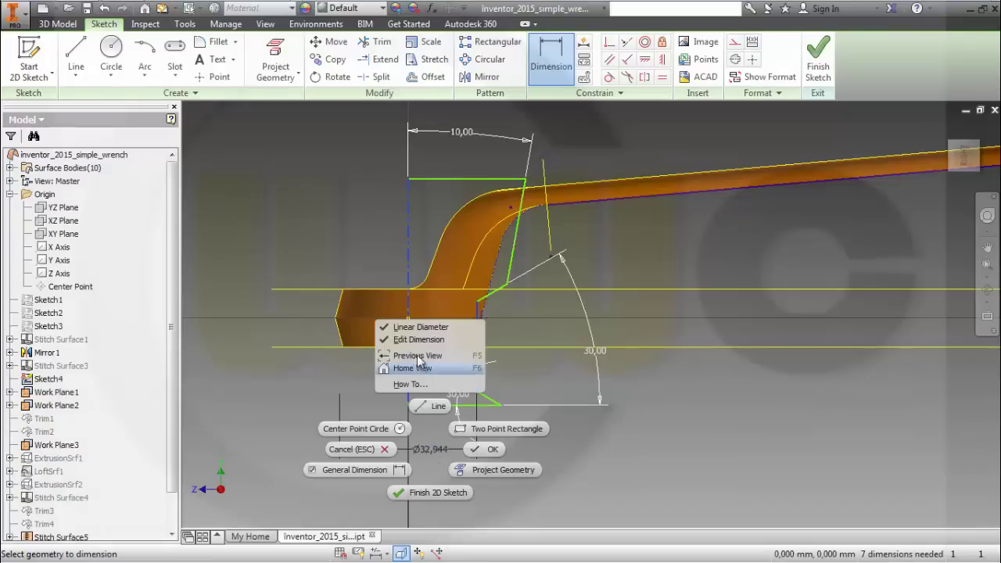
pyautogui.click(421, 329)
pyautogui.click(435, 441)
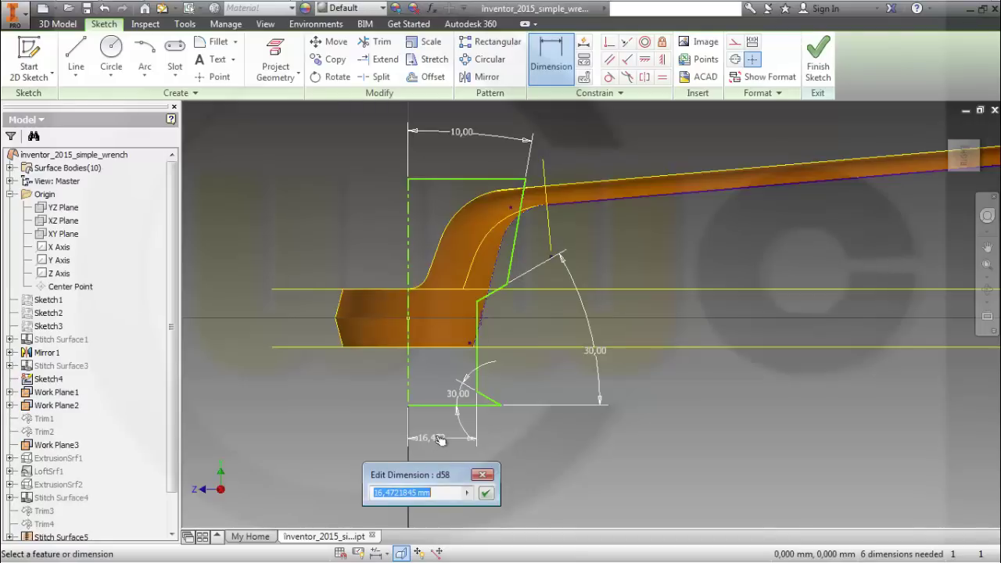
pyautogui.write('18,75/2')
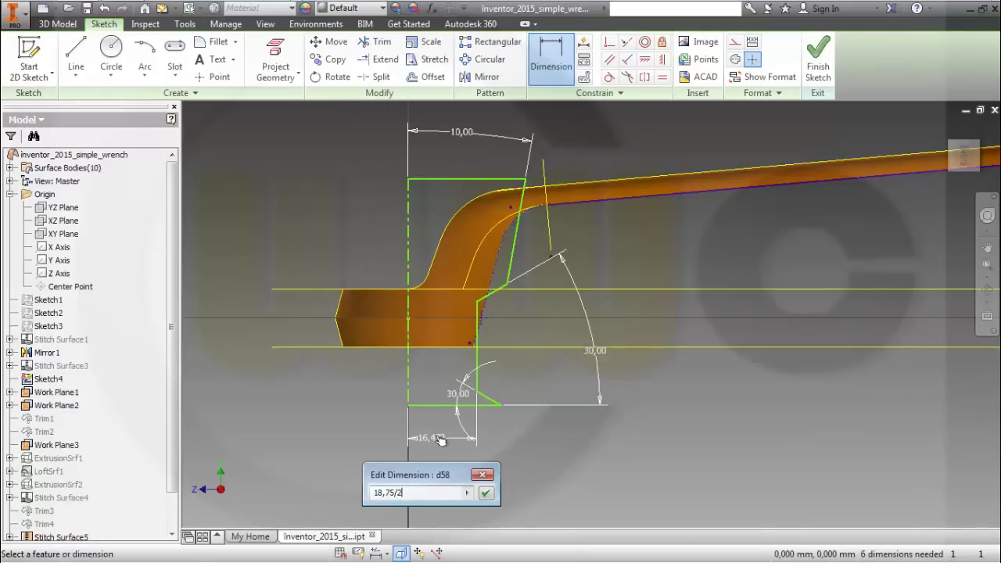
pyautogui.press('Return')
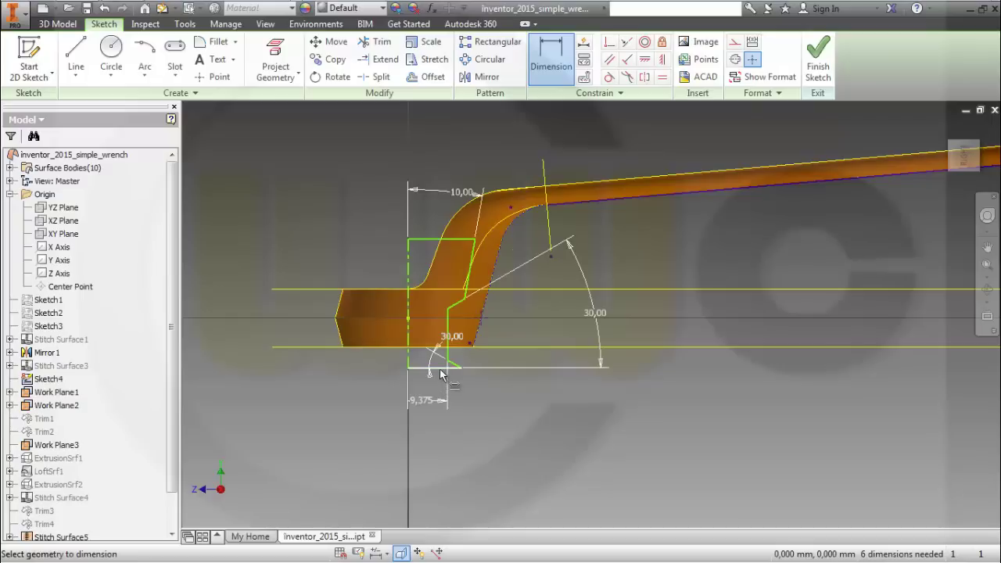
# Dimension the lower outer corner's distance from the centerline as 25,3/2 mm, with linear diameter turned off.
pyautogui.click(410, 364)
pyautogui.click(463, 370)
pyautogui.rightClick(451, 440)
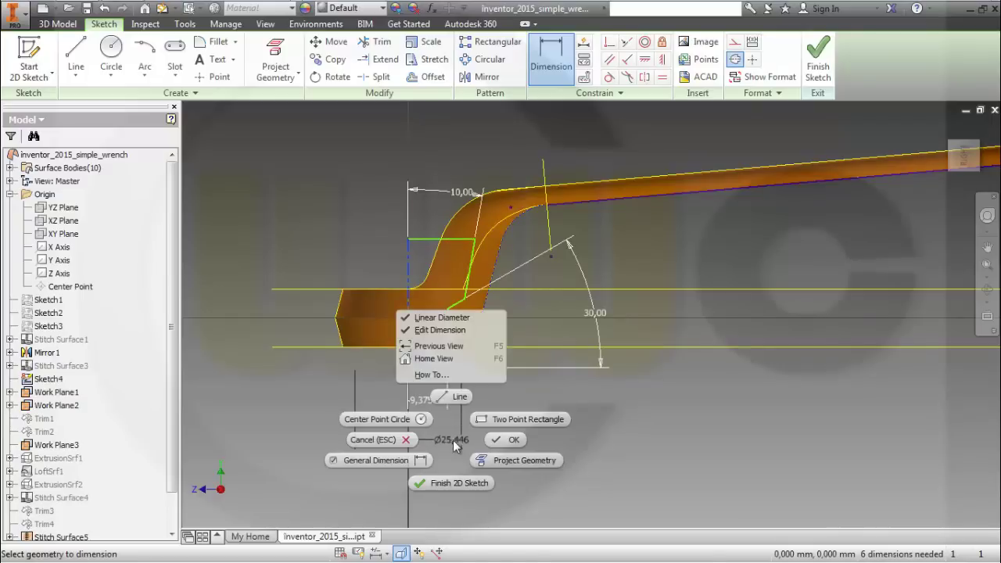
pyautogui.click(422, 318)
pyautogui.click(440, 451)
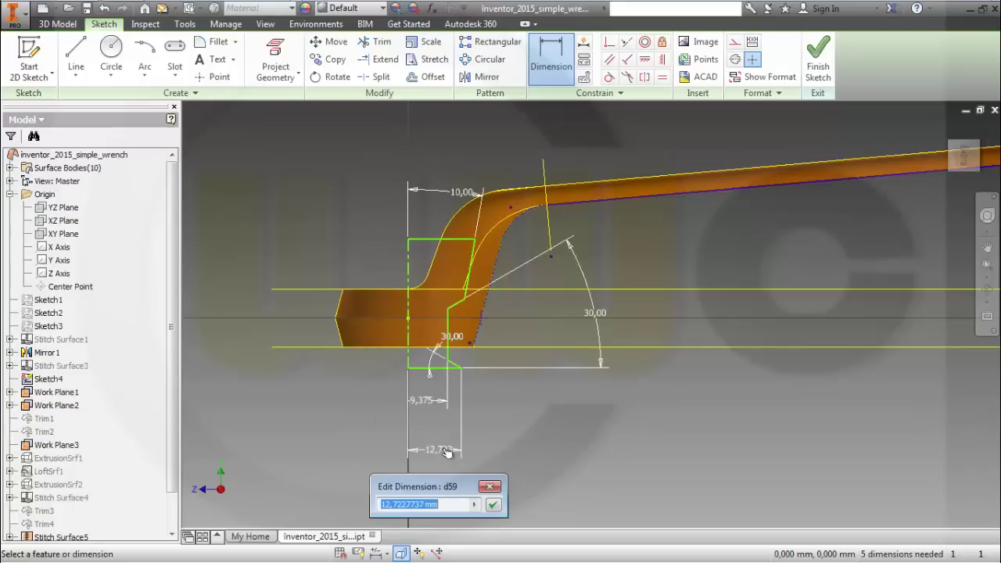
pyautogui.write('25')
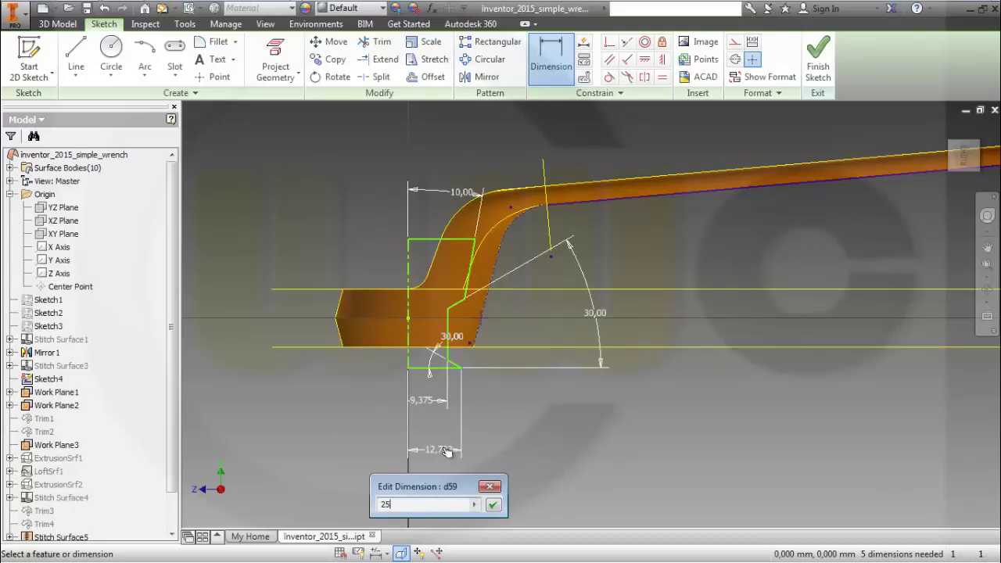
pyautogui.write(',3/2')
pyautogui.press('Return')
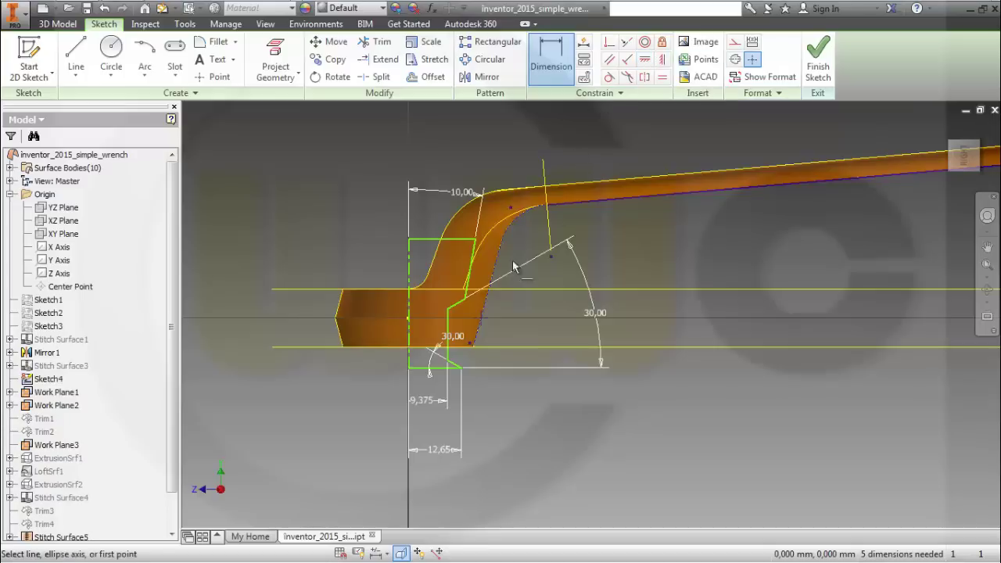
# Constrain the corner between the two upper slanted lines to align vertically with the lower outer corner.
pyautogui.press('h')
pyautogui.click(466, 299)
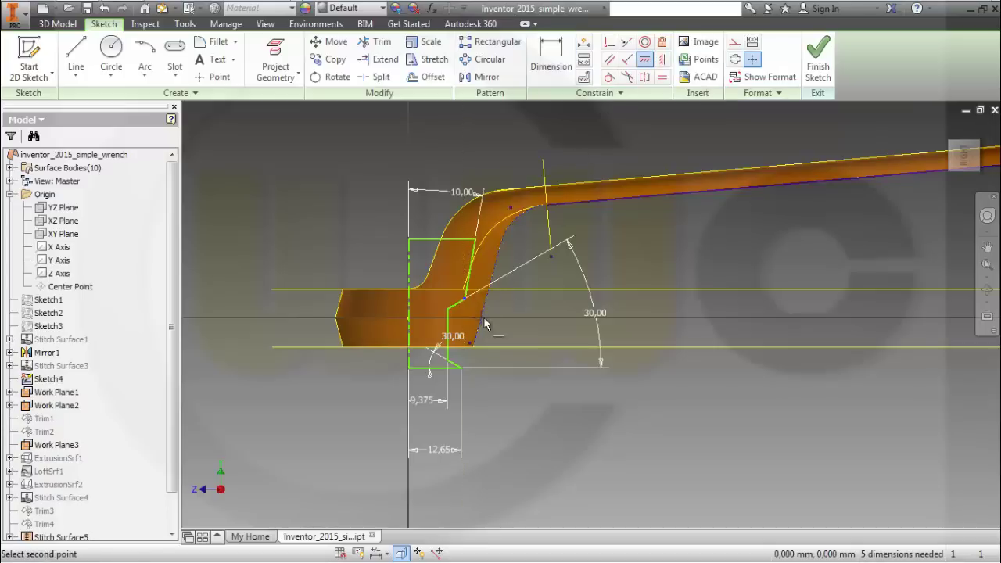
pyautogui.click(463, 367)
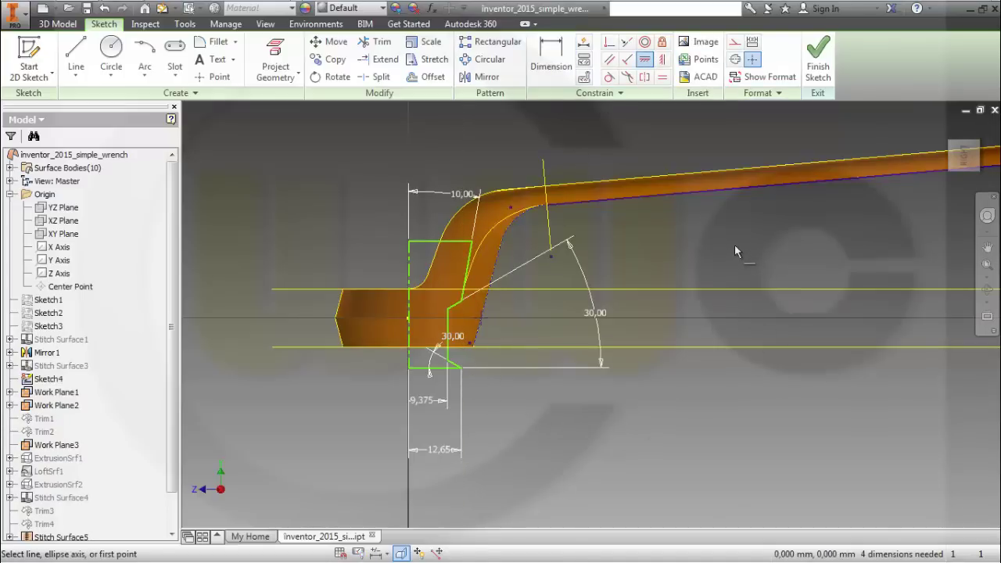
# Dimension the vertical distance between the upper slanted lines' shared corner and the lower outer corner as 14 mm.
pyautogui.press('d')
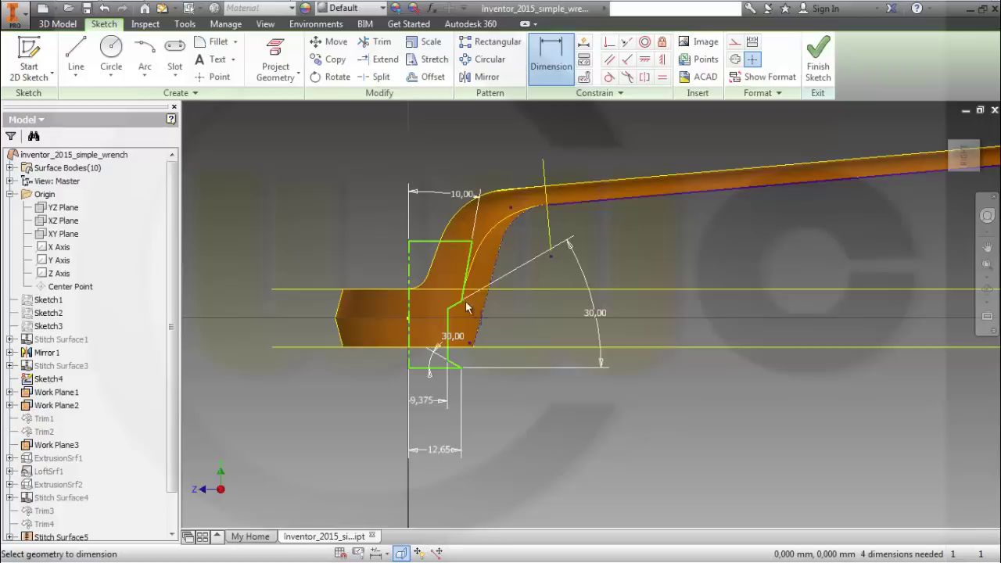
pyautogui.click(463, 301)
pyautogui.click(461, 367)
pyautogui.click(678, 354)
pyautogui.write('30')
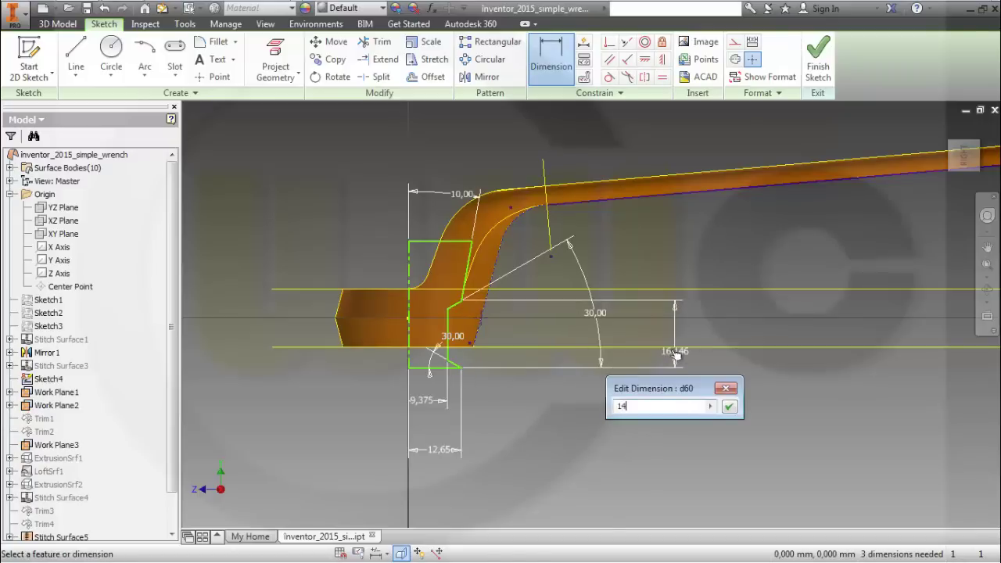
pyautogui.press('Return')
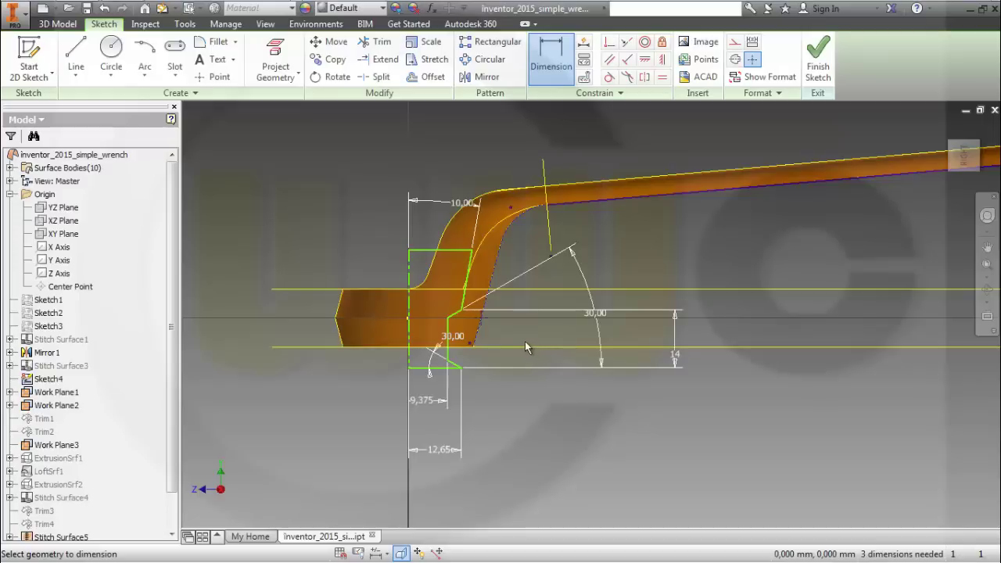
# Convert the profile's upper and lower horizontal lines into construction lines.
pyautogui.press('Escape')
pyautogui.click(458, 250)
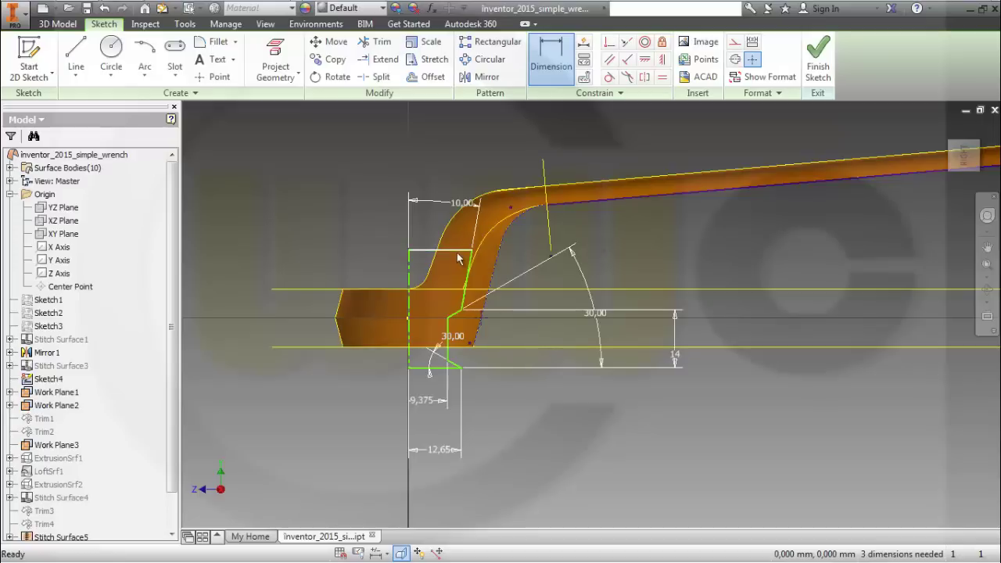
pyautogui.click(735, 41)
pyautogui.click(435, 367)
pyautogui.click(738, 47)
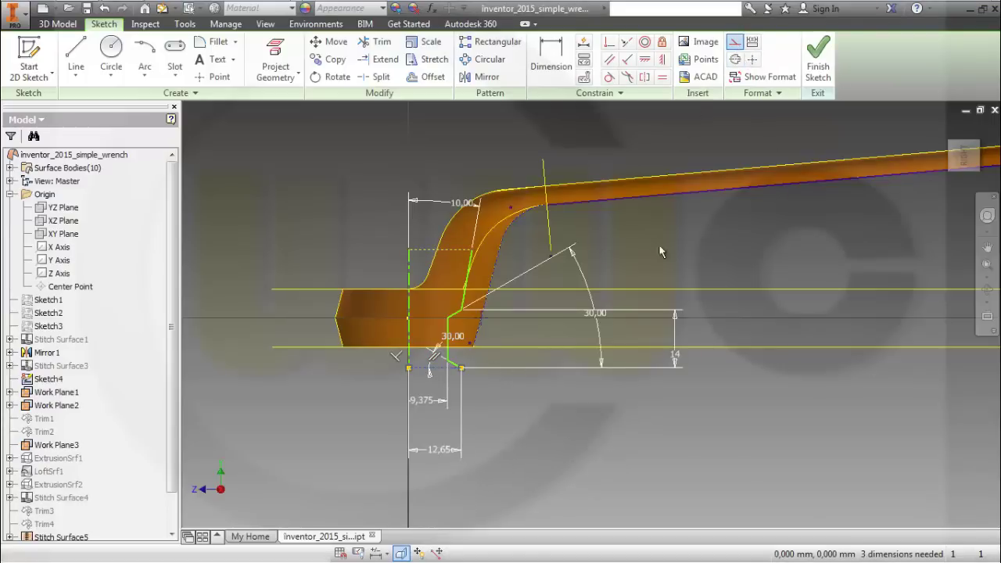
# Dimension the vertical distance between the lower construction line and the origin as 7 mm.
pyautogui.press('d')
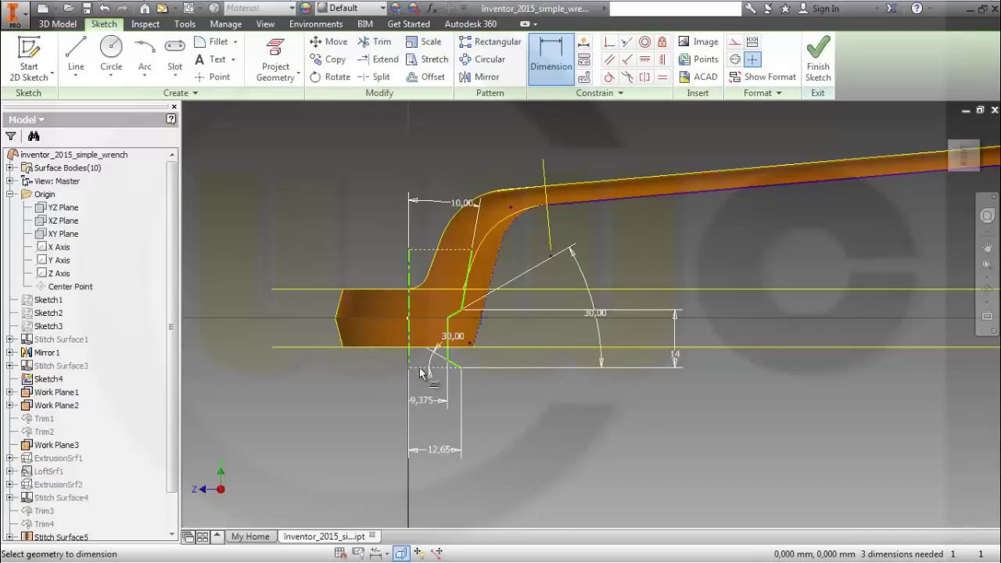
pyautogui.click(421, 369)
pyautogui.click(411, 320)
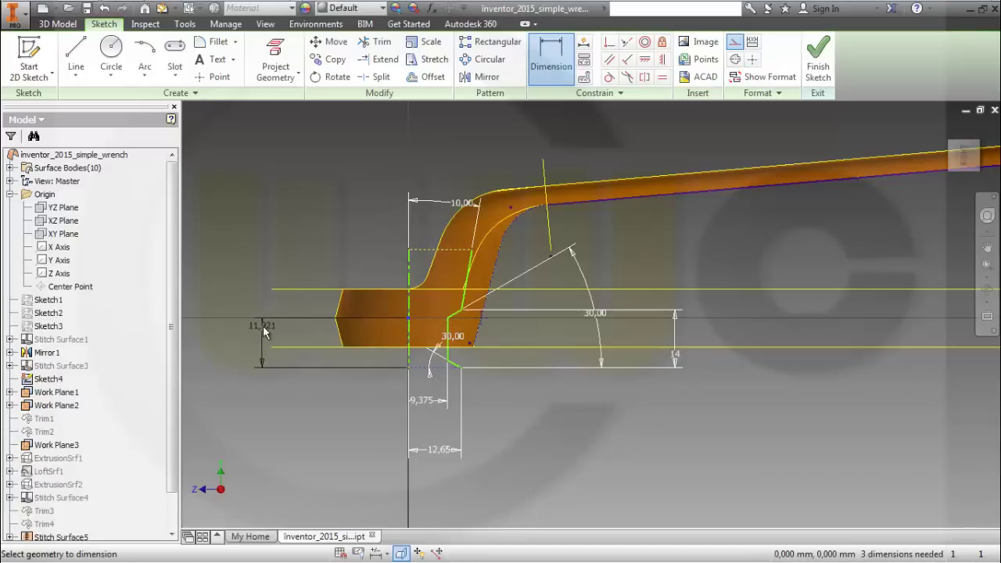
pyautogui.click(267, 324)
pyautogui.write('7')
pyautogui.press('Return')
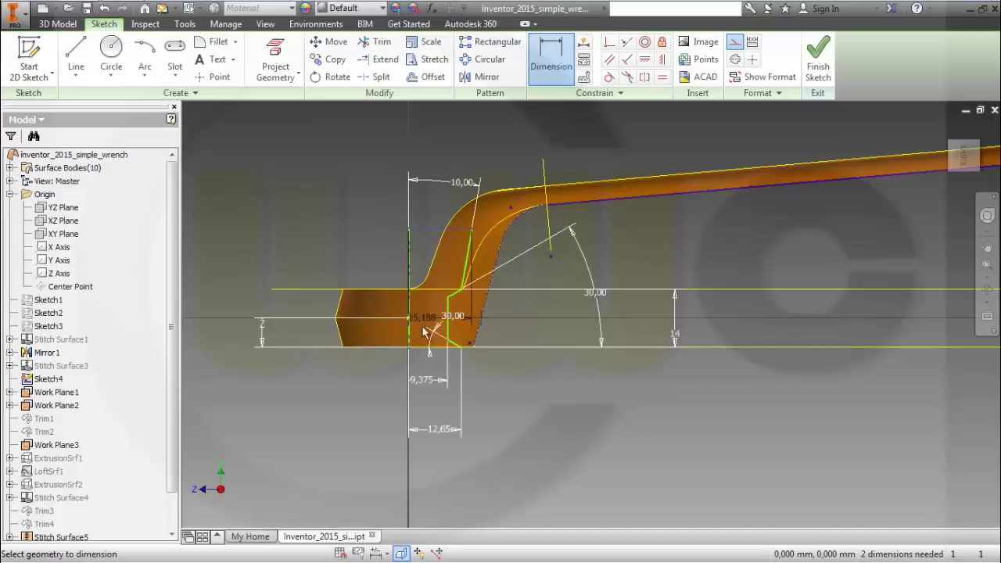
# Dimension the vertical centerline's length as 70 mm and finish the sketch.
pyautogui.click(407, 285)
pyautogui.click(224, 284)
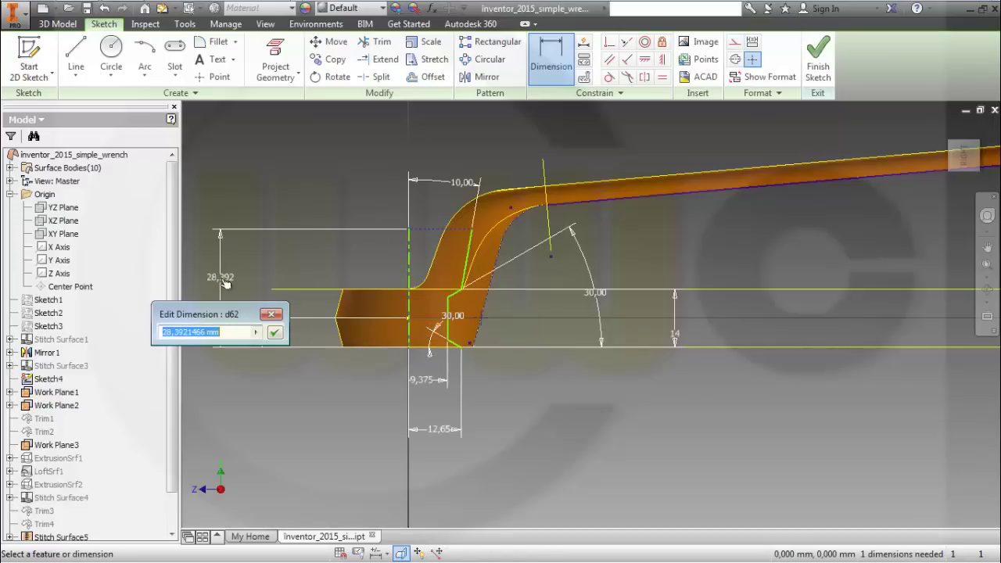
pyautogui.write('70')
pyautogui.press('Return')
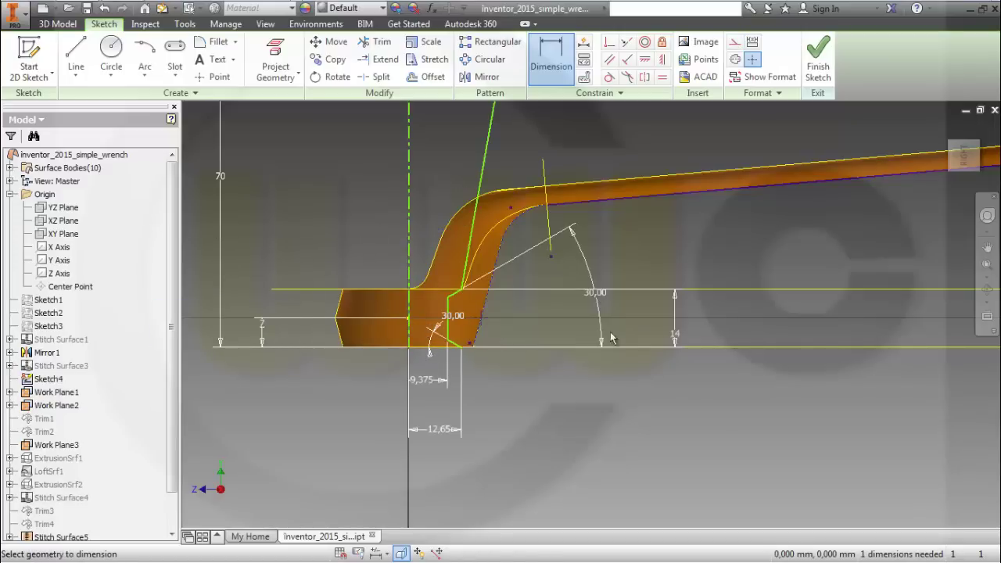
pyautogui.click(817, 63)
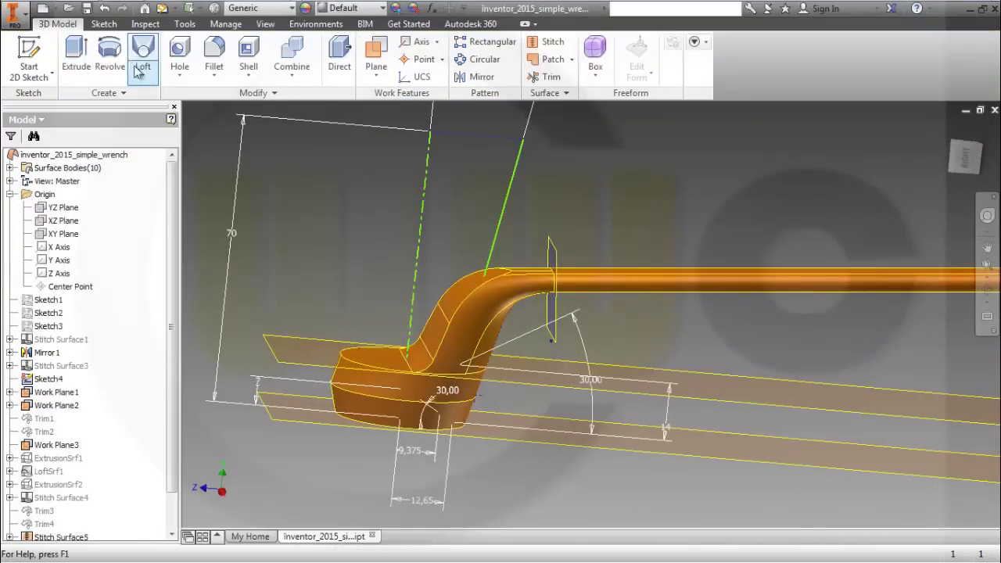
# Revolve the open profile a full turn about the centerline as a surface.
pyautogui.click(112, 53)
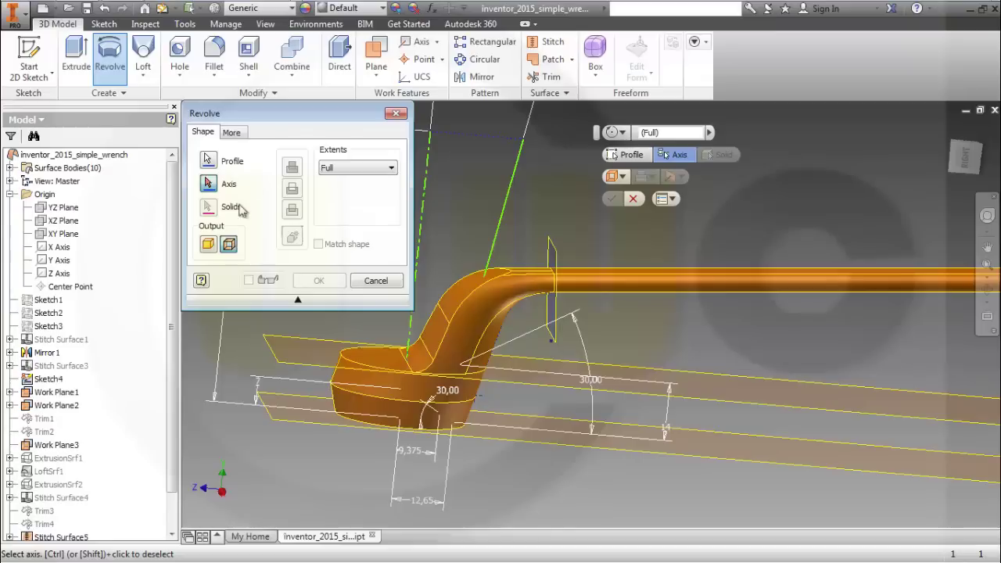
pyautogui.moveTo(285, 113); pyautogui.dragTo(200, 101)
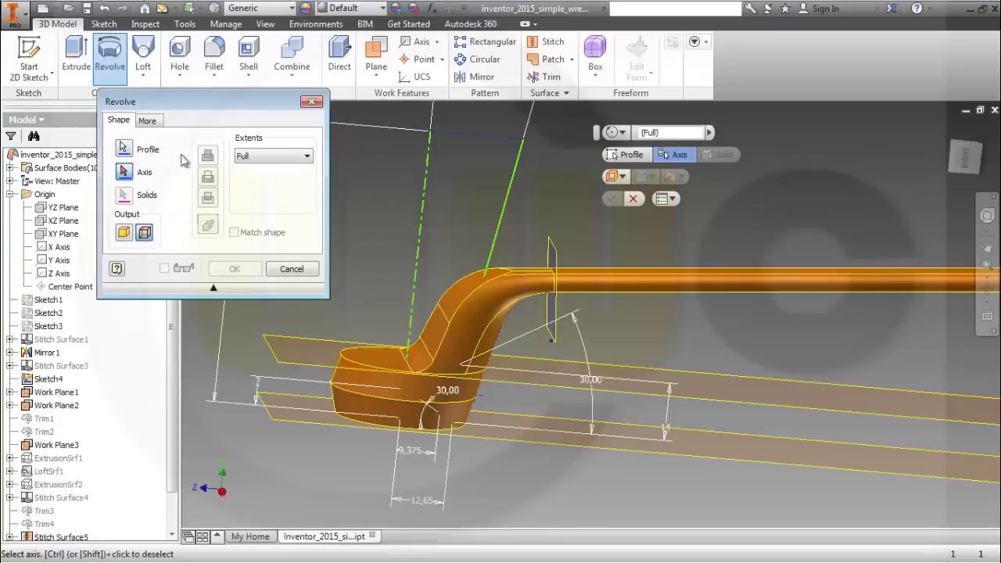
pyautogui.click(123, 147)
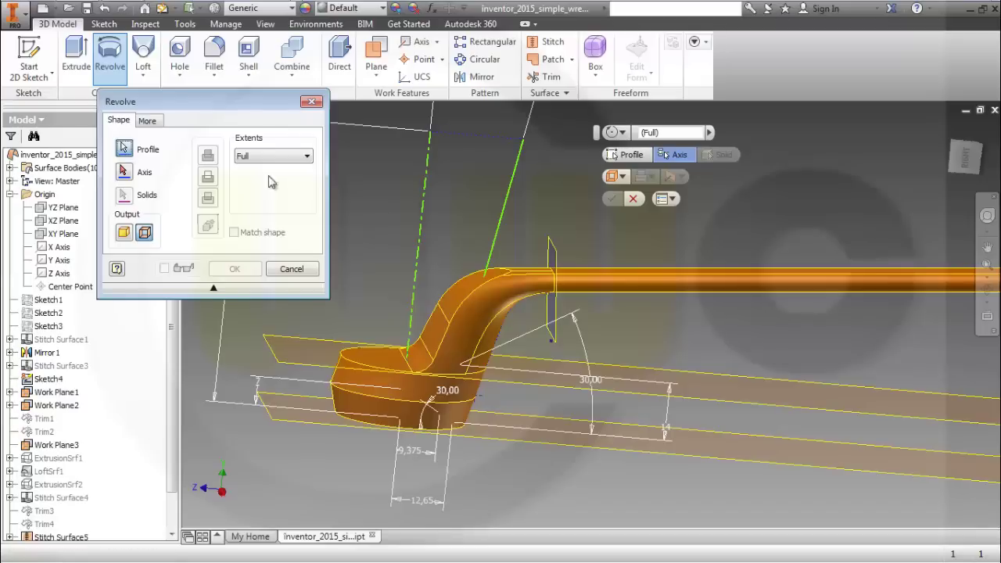
pyautogui.click(507, 205)
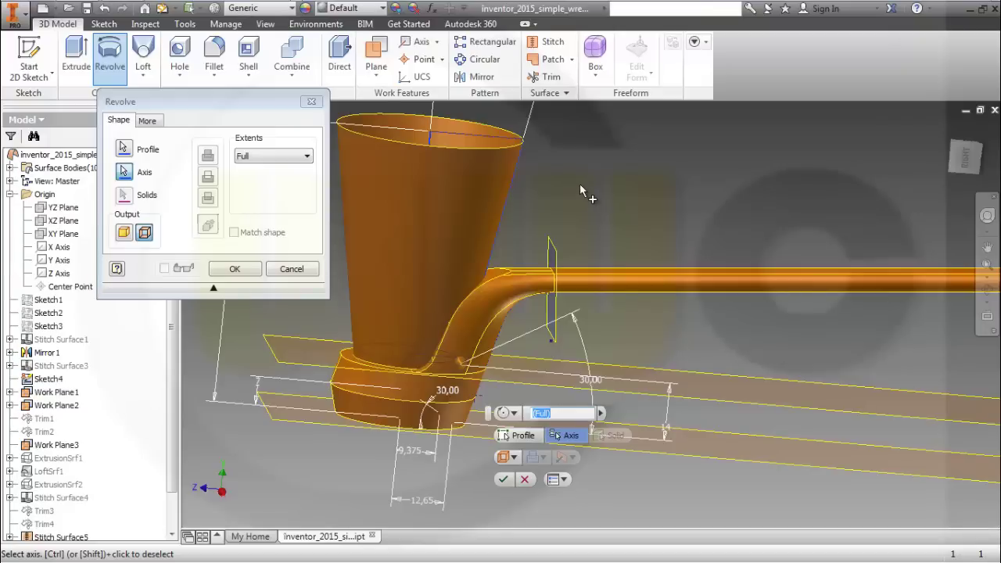
pyautogui.click(235, 269)
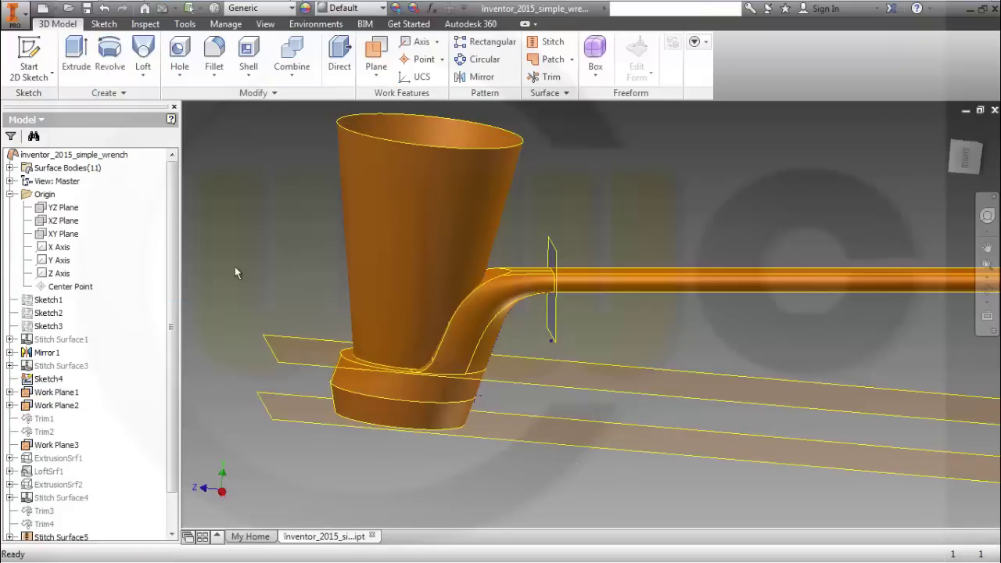
# Trim the revolved surface with the wrench body as cutting tool, removing the portions outside the head.
pyautogui.keyDown('shift'); pyautogui.moveTo(606, 419); pyautogui.dragTo(617, 254, button='middle'); pyautogui.keyUp('shift')
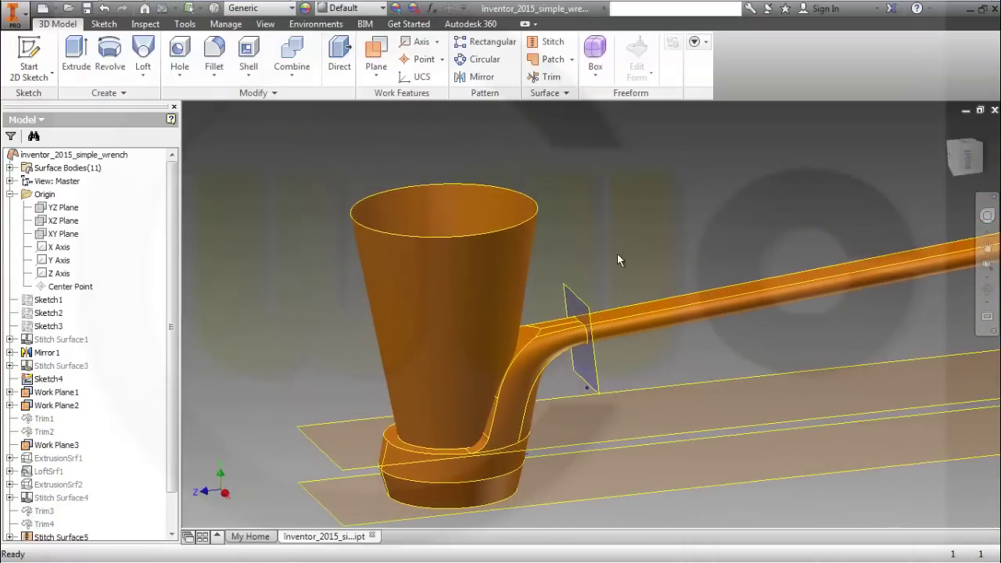
pyautogui.click(548, 80)
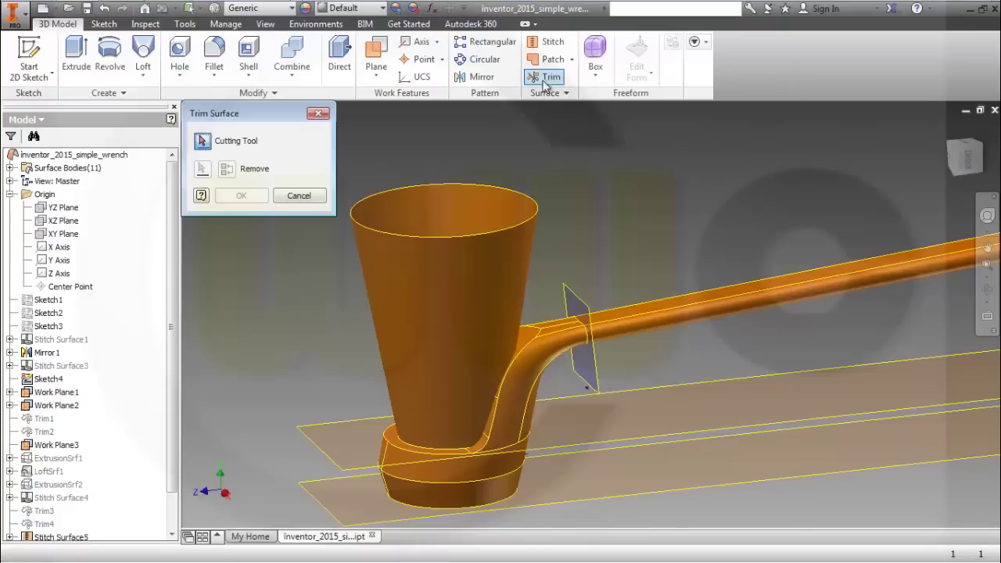
pyautogui.click(673, 309)
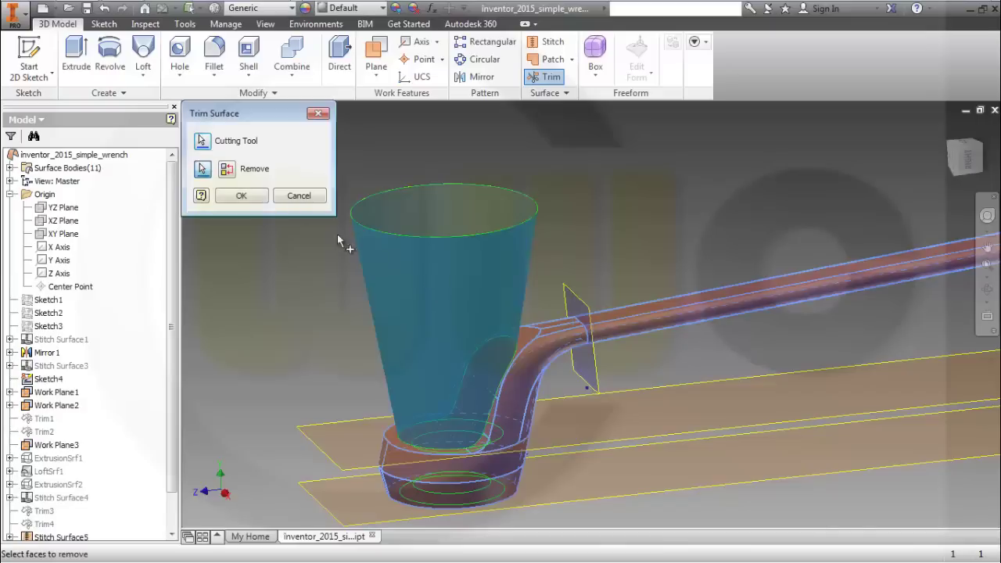
pyautogui.click(242, 196)
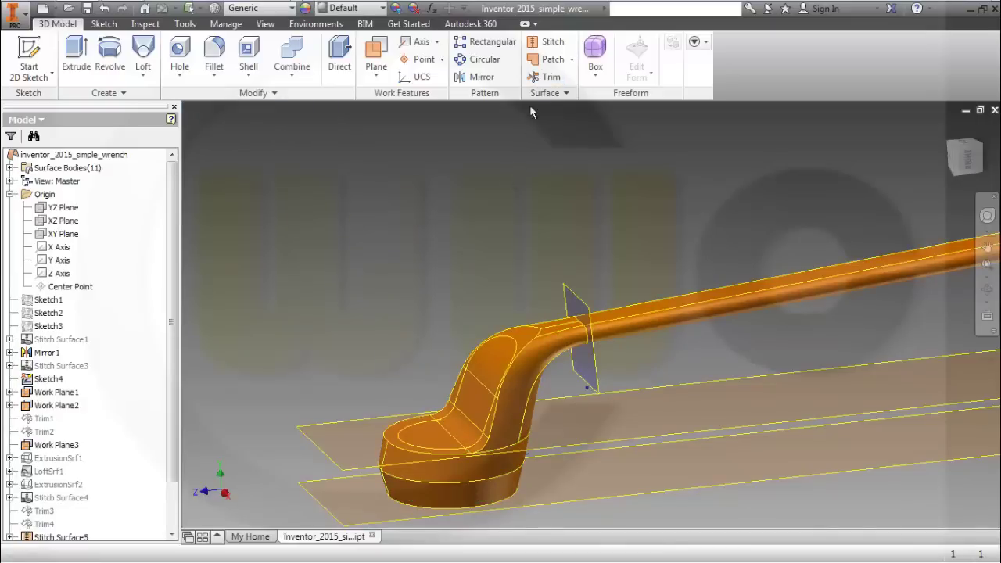
# Trim the wrench body with the revolved surface as cutting tool, removing the faces that cover the head's opening.
pyautogui.click(548, 76)
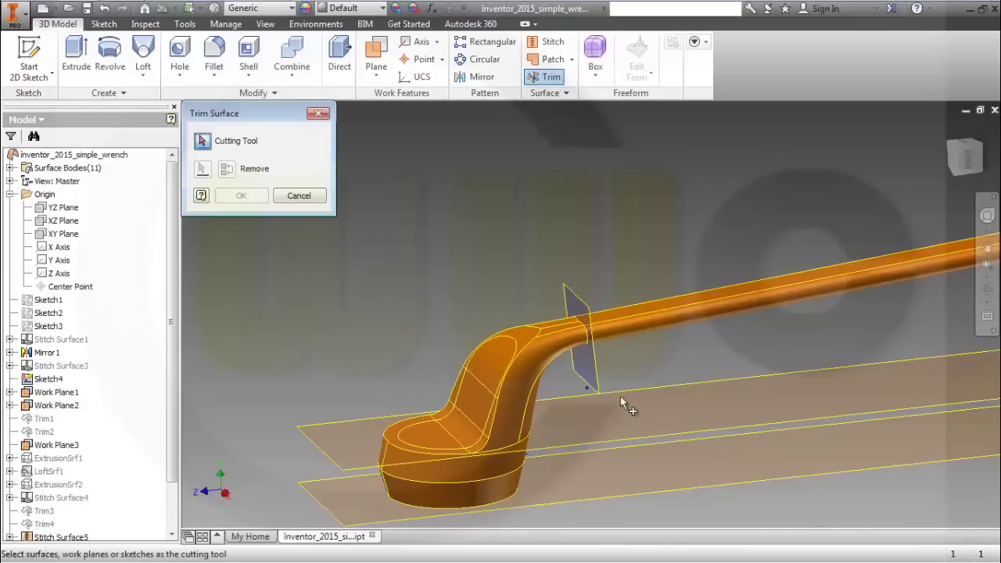
pyautogui.keyDown('shift'); pyautogui.moveTo(637, 375); pyautogui.dragTo(637, 321, button='middle'); pyautogui.keyUp('shift')
pyautogui.keyDown('shift'); pyautogui.moveTo(654, 358); pyautogui.dragTo(646, 332, button='middle'); pyautogui.keyUp('shift')
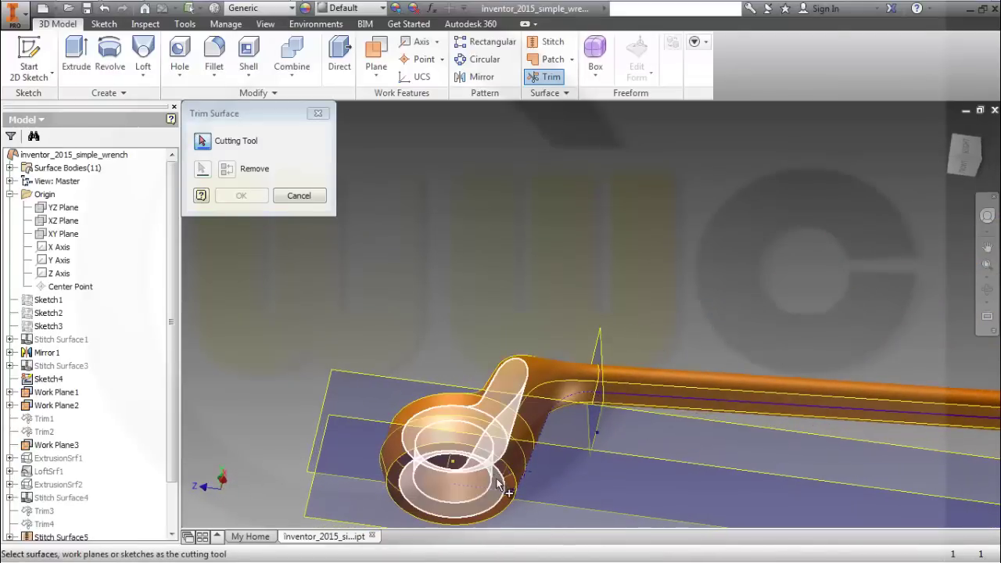
pyautogui.click(497, 484)
pyautogui.keyDown('shift'); pyautogui.moveTo(512, 285); pyautogui.dragTo(505, 396, button='middle'); pyautogui.keyUp('shift')
pyautogui.click(512, 402)
pyautogui.click(250, 201)
# Create a boundary patch closing the ring-shaped gap on the head's underside between its outer edge and the opening's edge.
pyautogui.keyDown('shift'); pyautogui.moveTo(500, 271); pyautogui.dragTo(481, 173, button='middle'); pyautogui.keyUp('shift')
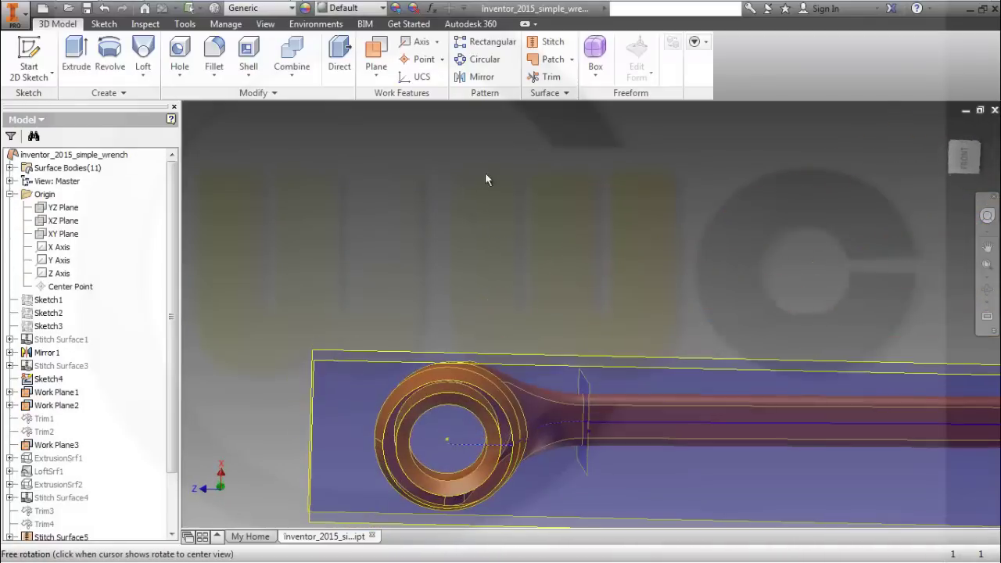
pyautogui.click(553, 59)
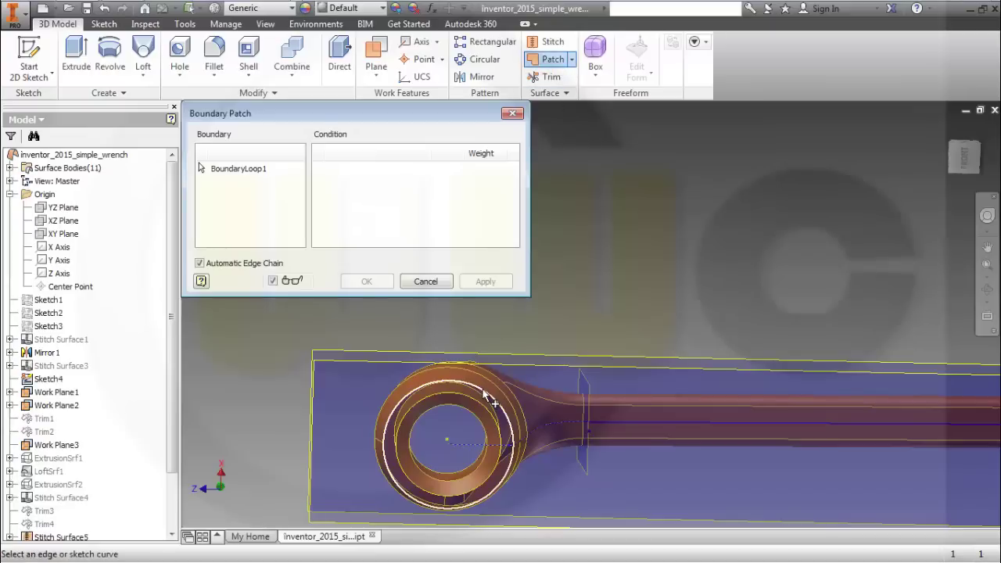
pyautogui.click(489, 399)
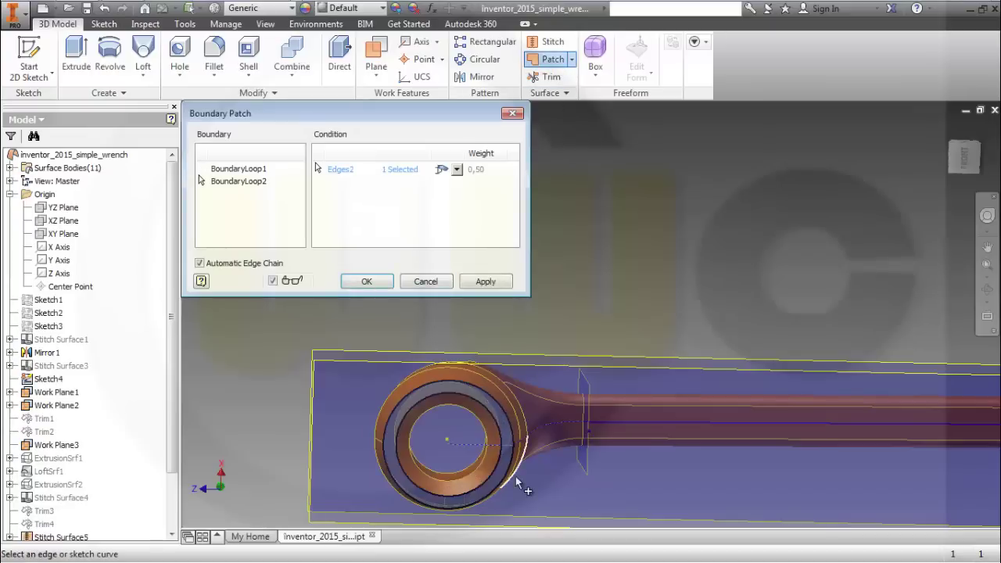
pyautogui.click(367, 282)
# Close the open end of the handle with a boundary patch on its edge loop.
pyautogui.keyDown('shift'); pyautogui.moveTo(569, 290); pyautogui.dragTo(559, 167, button='middle'); pyautogui.keyUp('shift')
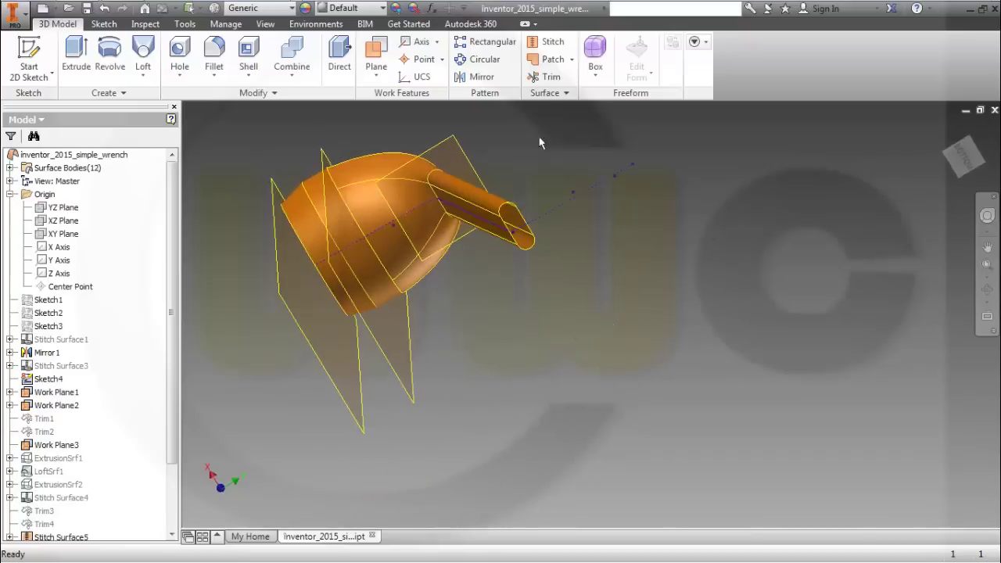
pyautogui.click(550, 61)
pyautogui.click(446, 212)
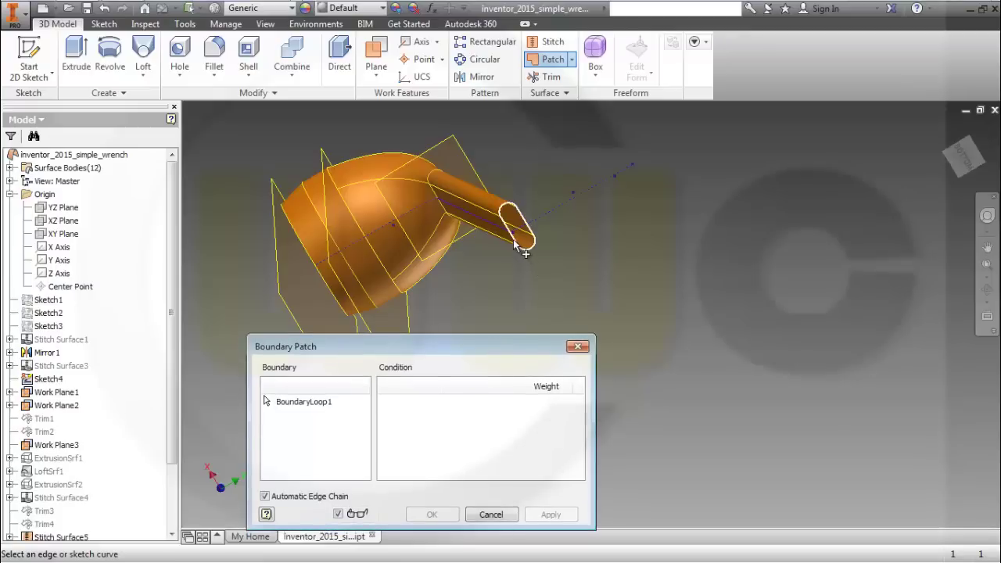
pyautogui.click(517, 245)
pyautogui.click(439, 518)
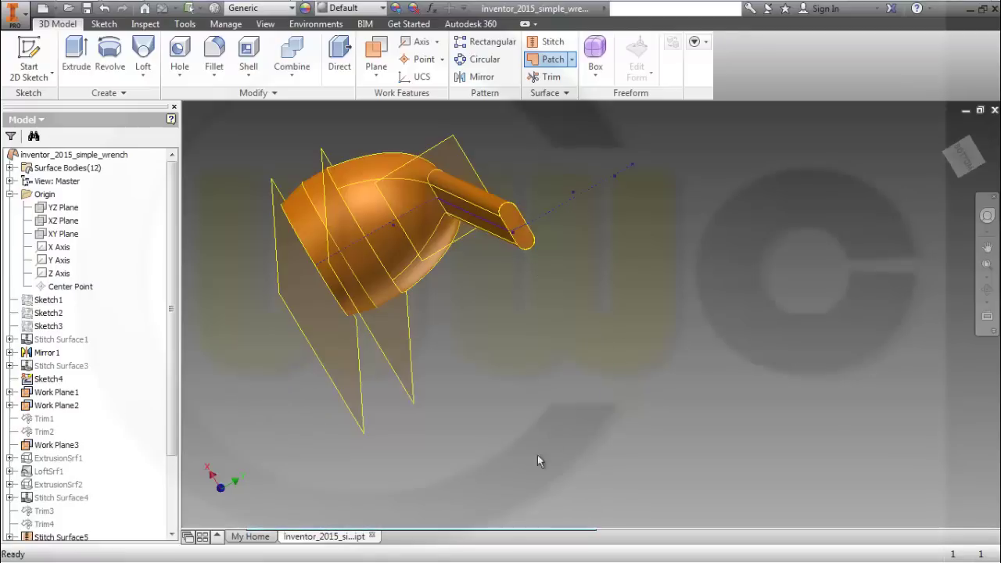
pyautogui.keyDown('shift'); pyautogui.moveTo(492, 295); pyautogui.dragTo(555, 315, button='middle'); pyautogui.keyUp('shift')
pyautogui.moveTo(548, 305); pyautogui.dragTo(574, 333)
pyautogui.press('Escape')
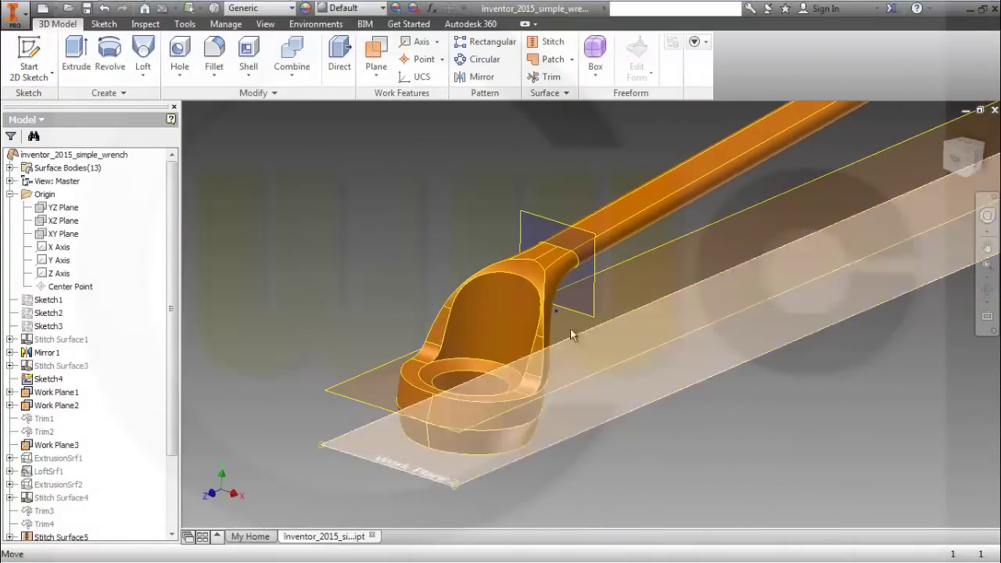
# Edit Sketch8 of ExtrusionSrf2, shift its curved profile away from the head's axis toward the handle, and finish the sketch.
pyautogui.moveTo(171, 432); pyautogui.dragTo(173, 519)
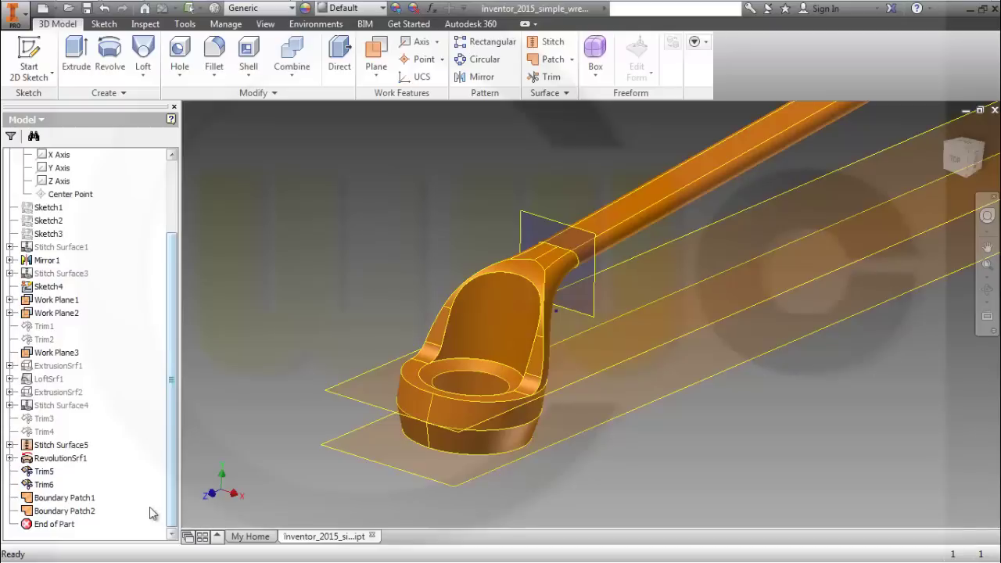
pyautogui.click(9, 392)
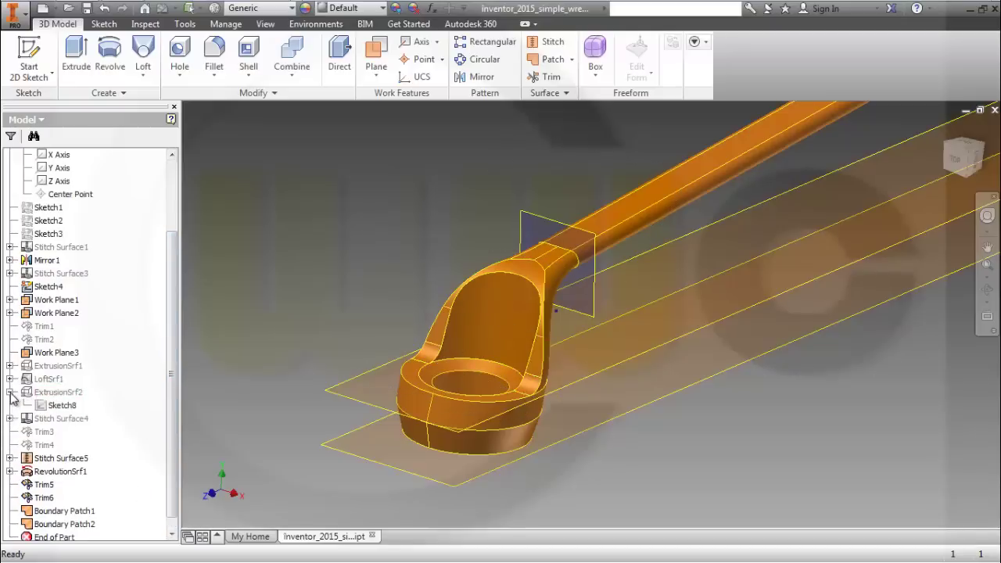
pyautogui.doubleClick(63, 406)
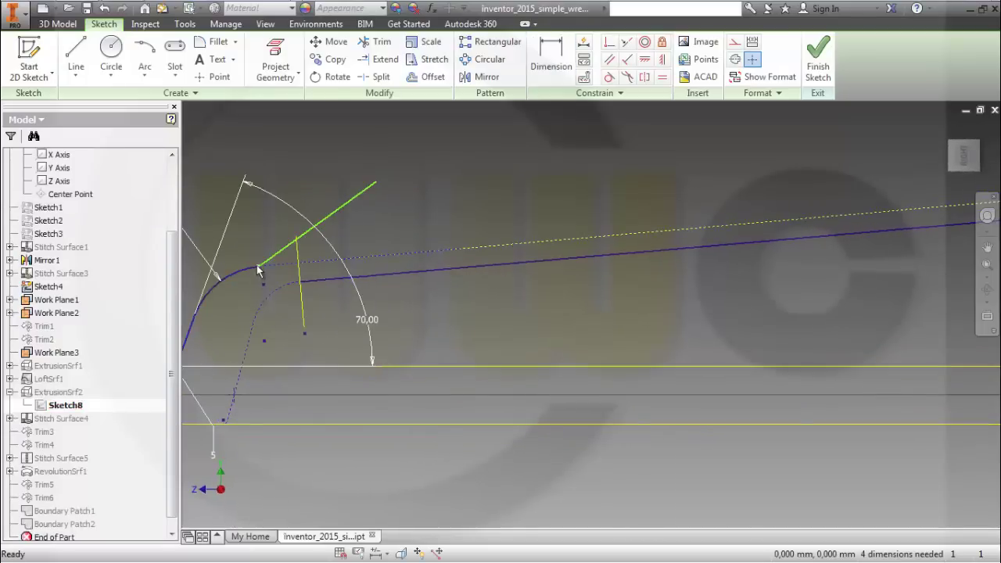
pyautogui.moveTo(259, 272)
pyautogui.mouseDown()
pyautogui.moveTo(270, 272)
pyautogui.moveTo(258, 265)
pyautogui.mouseUp()
pyautogui.moveTo(258, 265); pyautogui.dragTo(415, 270, button='middle')
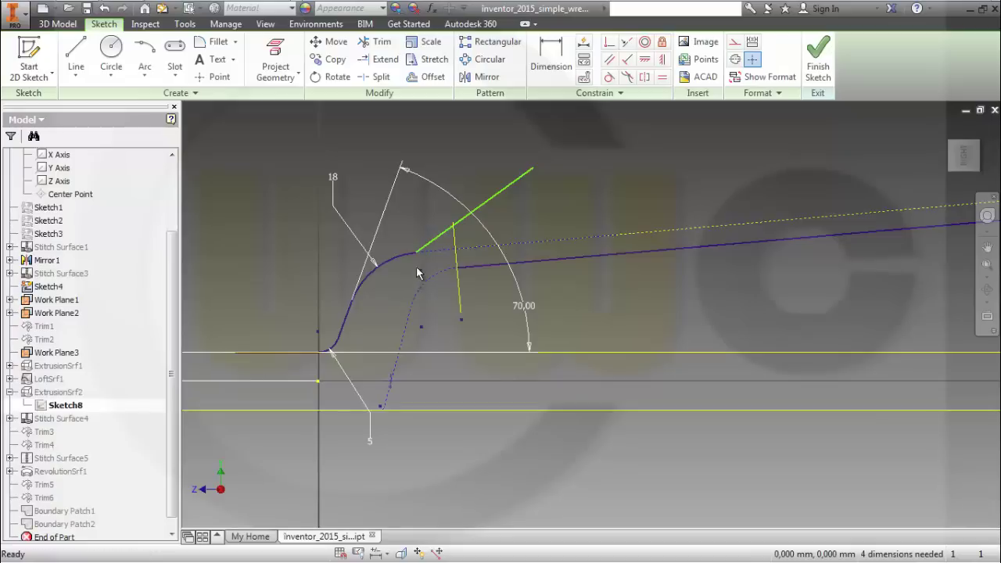
pyautogui.moveTo(431, 243); pyautogui.dragTo(416, 260)
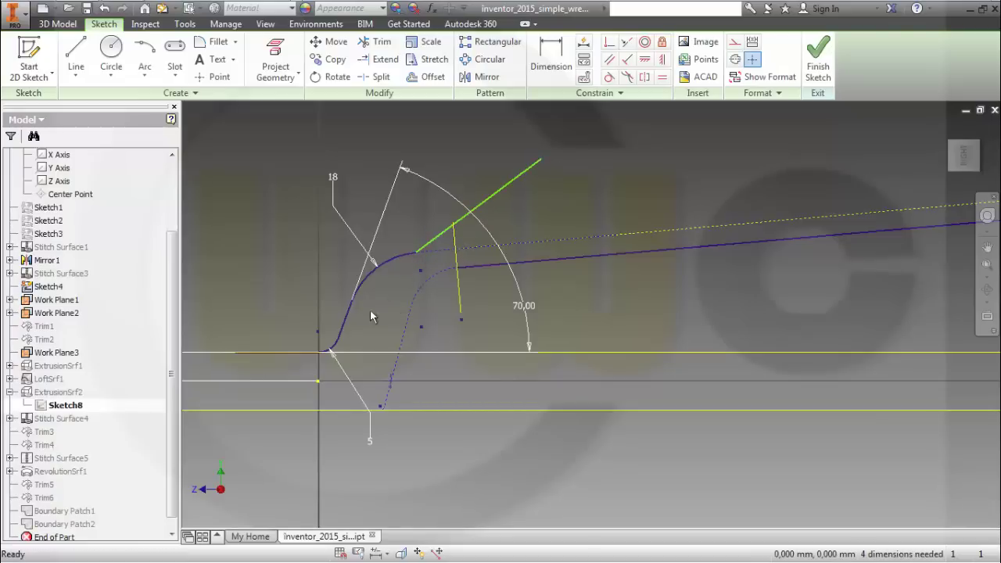
pyautogui.press('F2')
pyautogui.moveTo(322, 361)
pyautogui.mouseDown()
pyautogui.moveTo(353, 357)
pyautogui.moveTo(368, 304)
pyautogui.mouseUp()
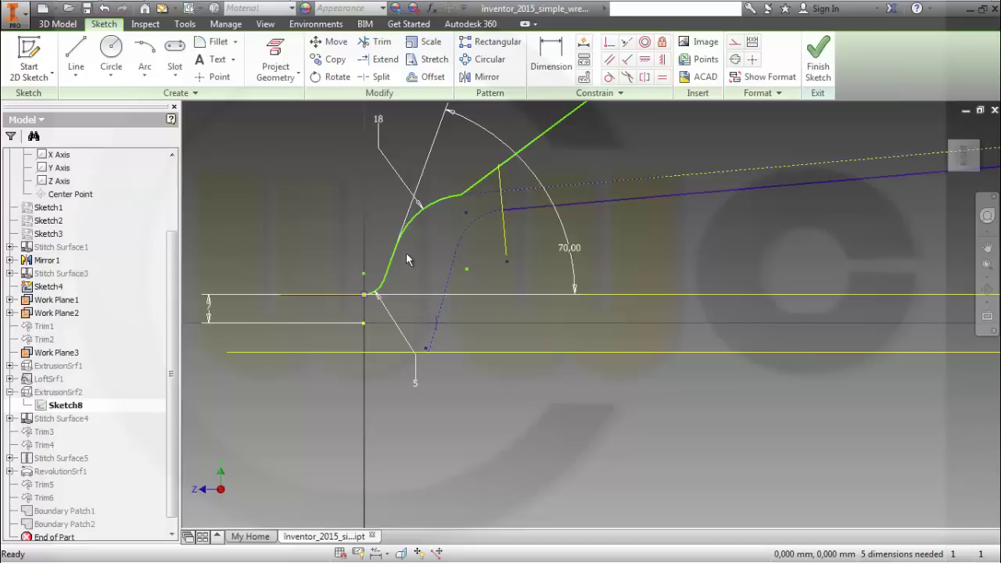
pyautogui.moveTo(393, 263)
pyautogui.mouseDown()
pyautogui.moveTo(404, 255)
pyautogui.moveTo(417, 268)
pyautogui.mouseUp()
pyautogui.click(819, 69)
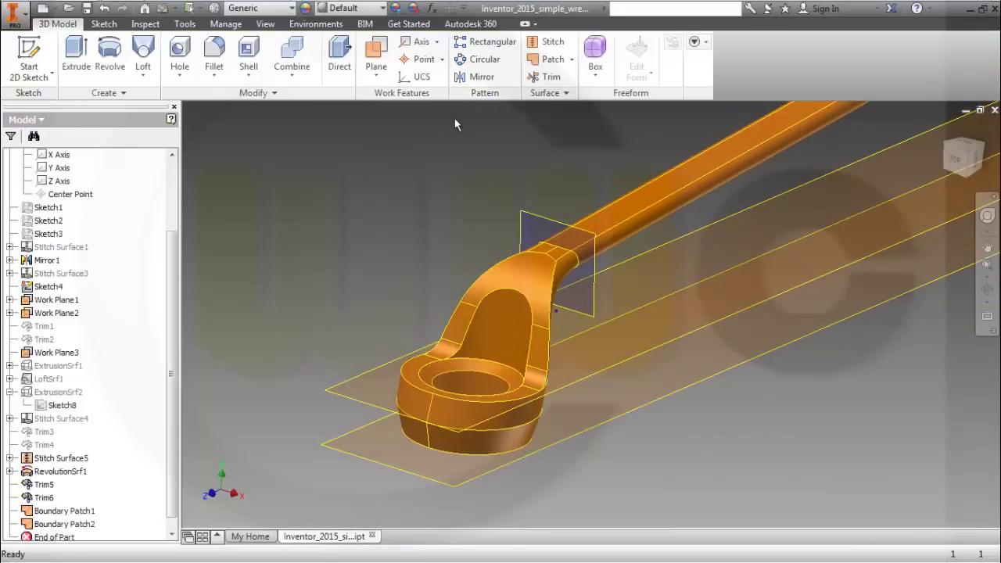
# Stitch the trimmed wrench surface, the revolved surface and both boundary patches into one solid body.
pyautogui.moveTo(456, 220)
pyautogui.keyDown('shift'); pyautogui.mouseDown(button='middle')
pyautogui.moveTo(425, 212)
pyautogui.moveTo(443, 224)
pyautogui.mouseUp(button='middle'); pyautogui.keyUp('shift')
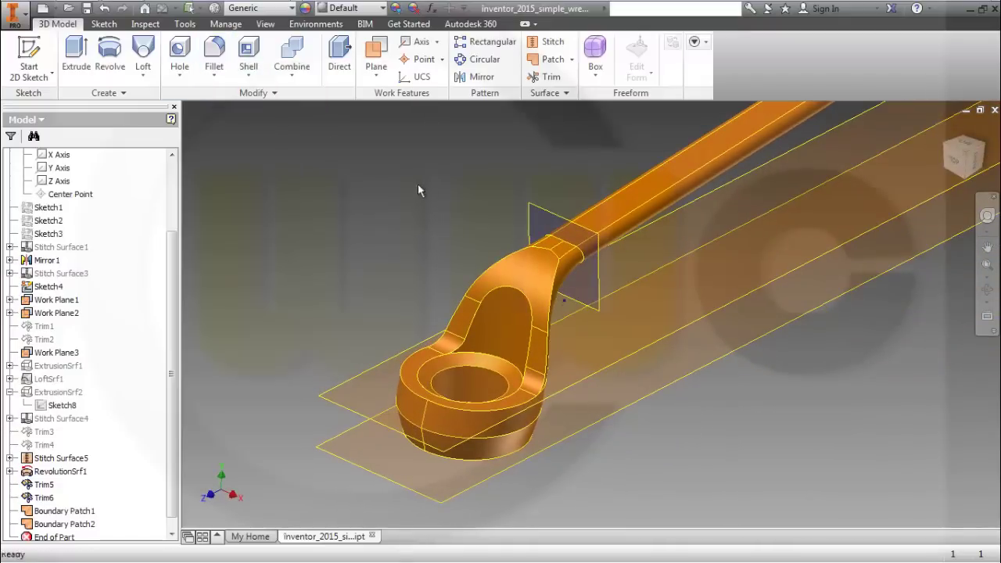
pyautogui.click(549, 41)
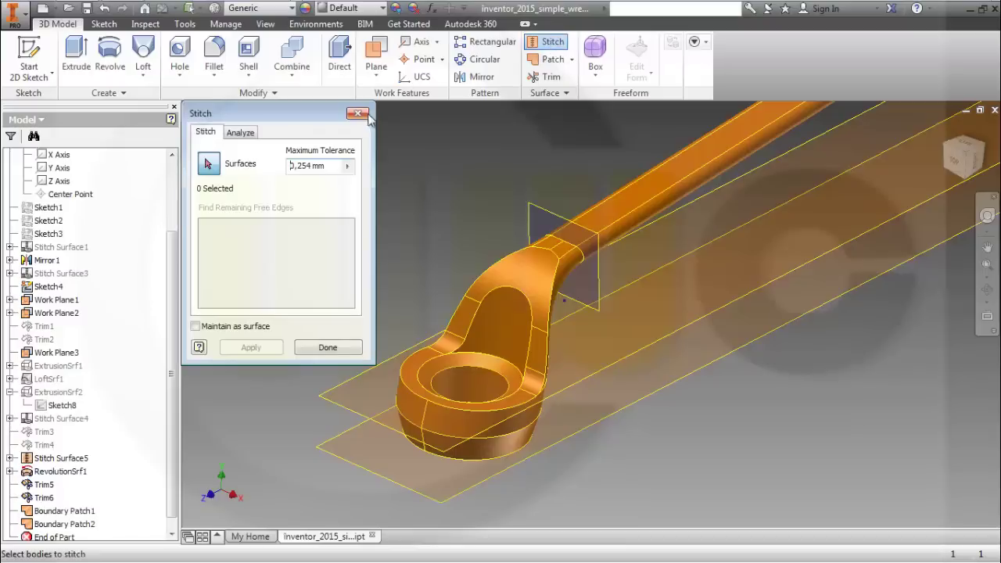
pyautogui.click(535, 280)
pyautogui.click(505, 324)
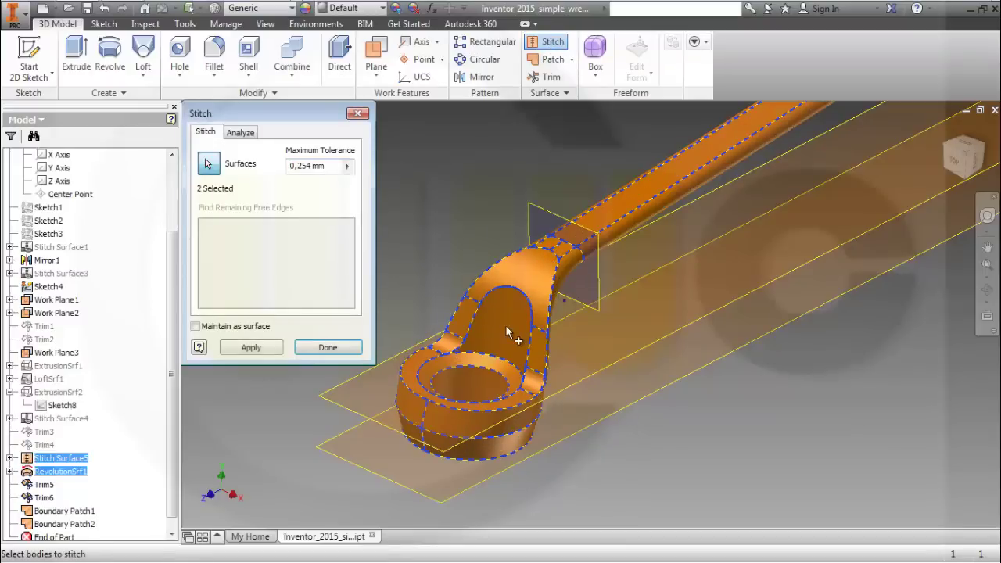
pyautogui.keyDown('shift'); pyautogui.moveTo(694, 473); pyautogui.dragTo(548, 391, button='middle'); pyautogui.keyUp('shift')
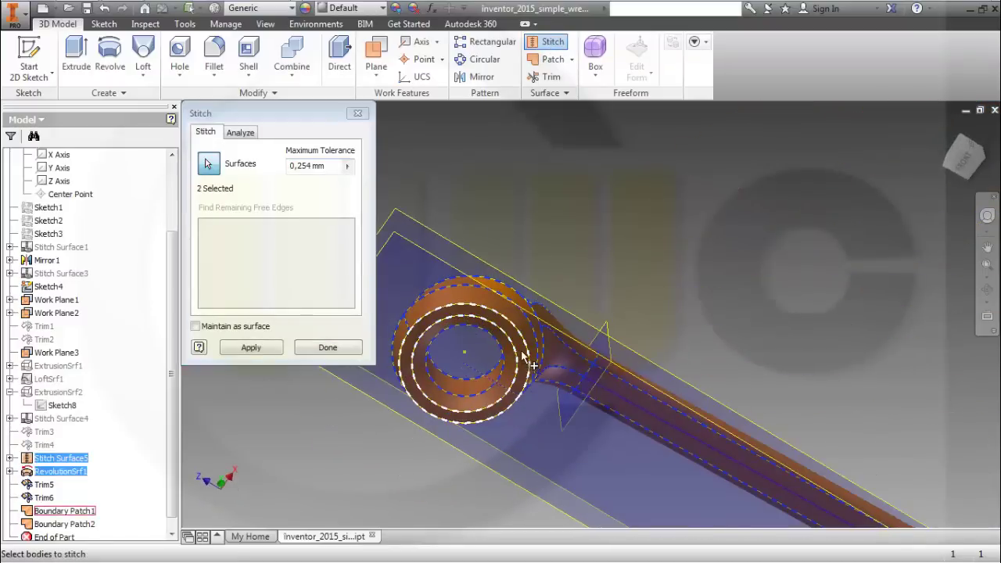
pyautogui.click(525, 359)
pyautogui.keyDown('shift'); pyautogui.moveTo(674, 296); pyautogui.dragTo(602, 354, button='middle'); pyautogui.keyUp('shift')
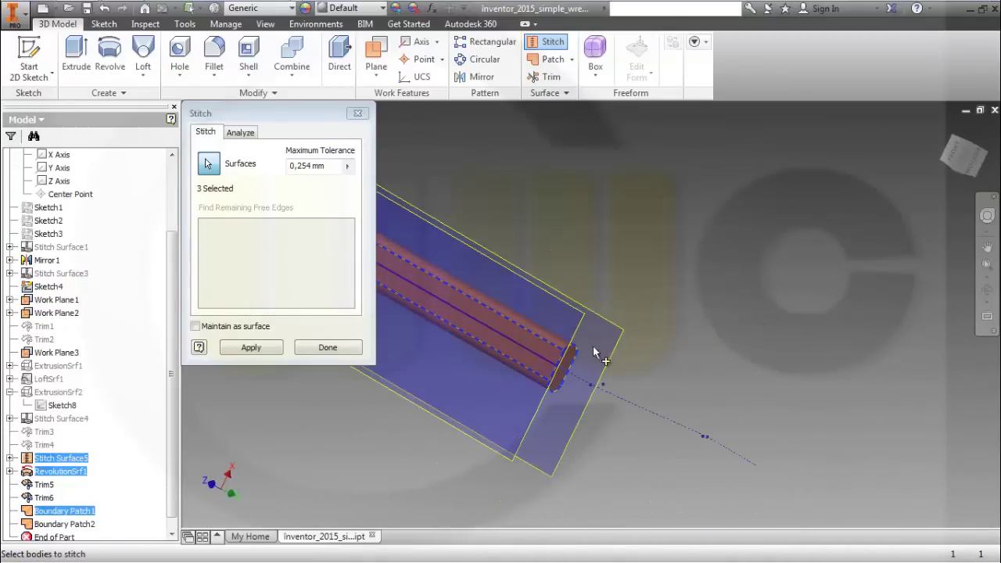
pyautogui.click(572, 364)
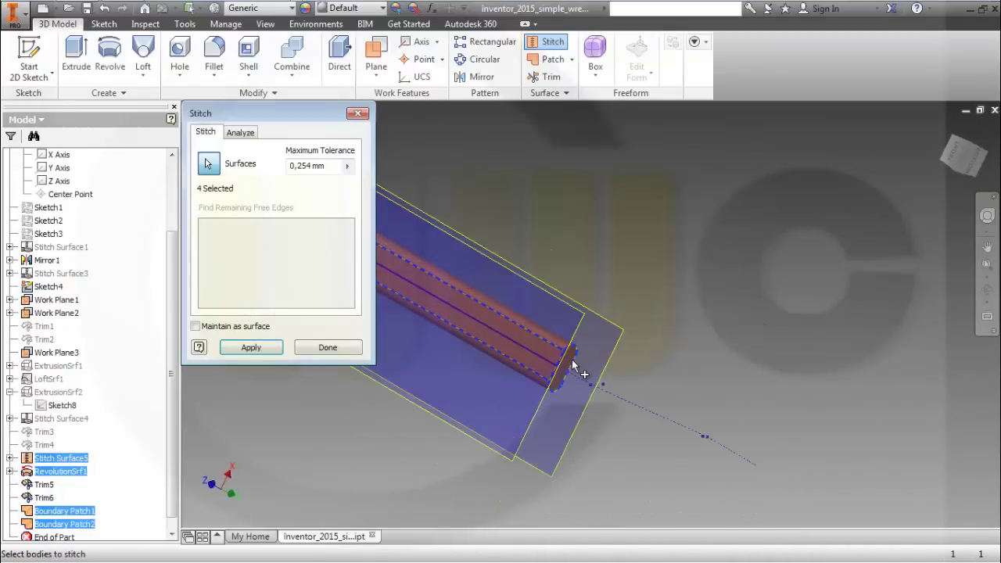
pyautogui.click(258, 348)
pyautogui.click(329, 349)
# Hide Work Plane1 and Work Plane2.
pyautogui.moveTo(320, 374); pyautogui.dragTo(306, 319, button='middle')
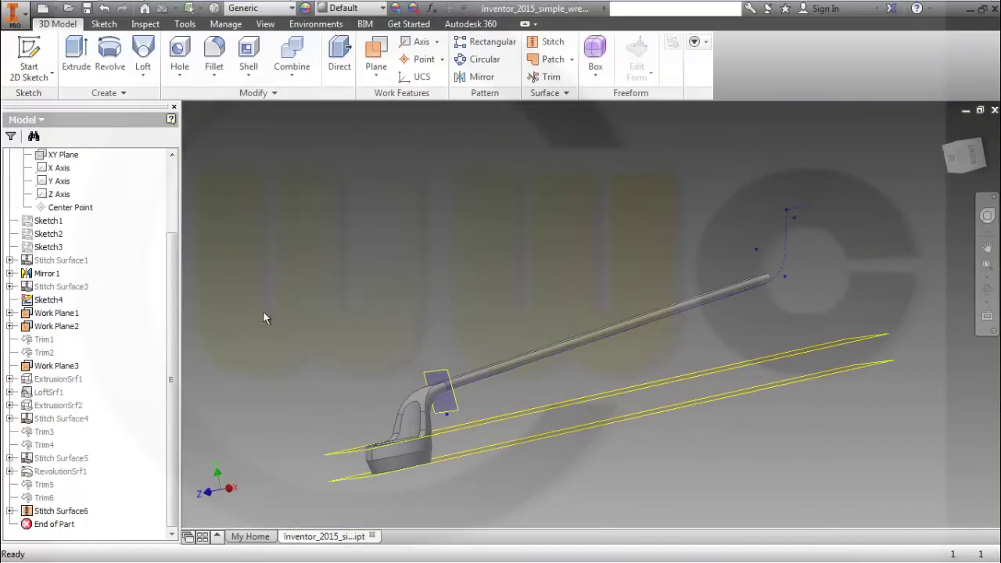
pyautogui.click(55, 313)
pyautogui.keyDown('ctrl'); pyautogui.click(55, 327); pyautogui.keyUp('ctrl')
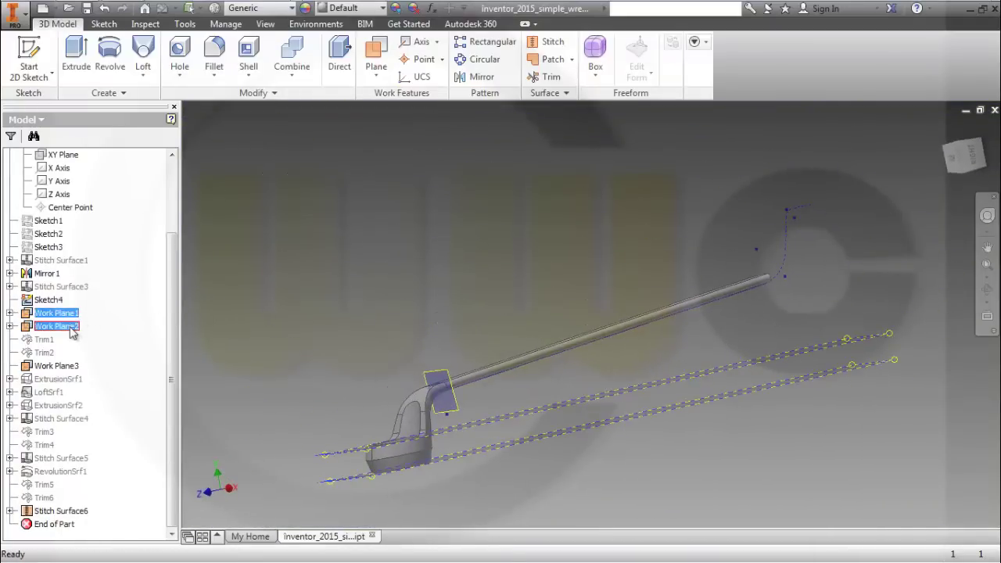
pyautogui.rightClick(72, 328)
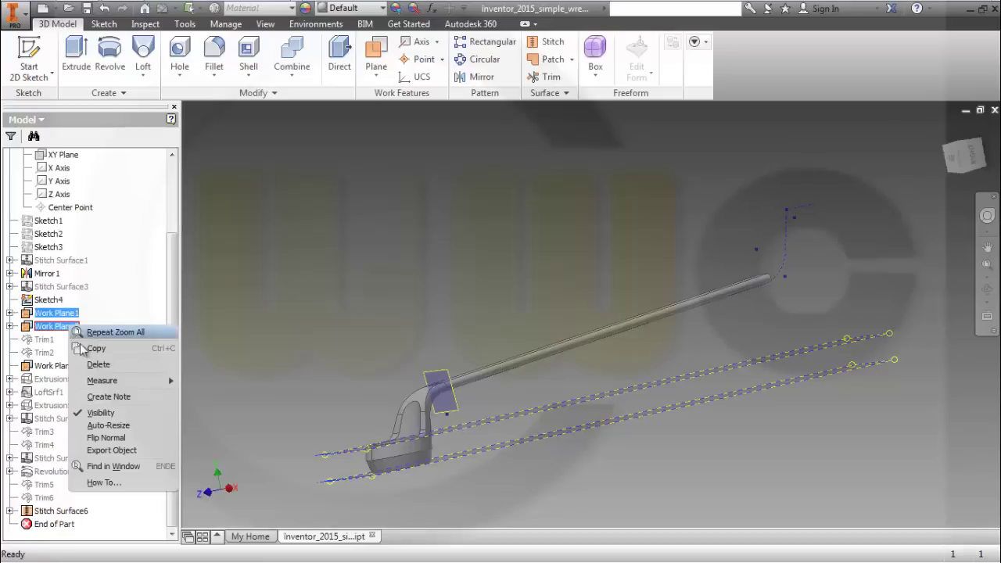
pyautogui.click(100, 412)
# Fillet the two outer edge chains running along the neck and around the head's upper rim with a 1 mm radius.
pyautogui.keyDown('shift'); pyautogui.moveTo(526, 294); pyautogui.dragTo(483, 414, button='middle'); pyautogui.keyUp('shift')
pyautogui.scroll(-3, 463, 417)
pyautogui.scroll(6, 463, 417)
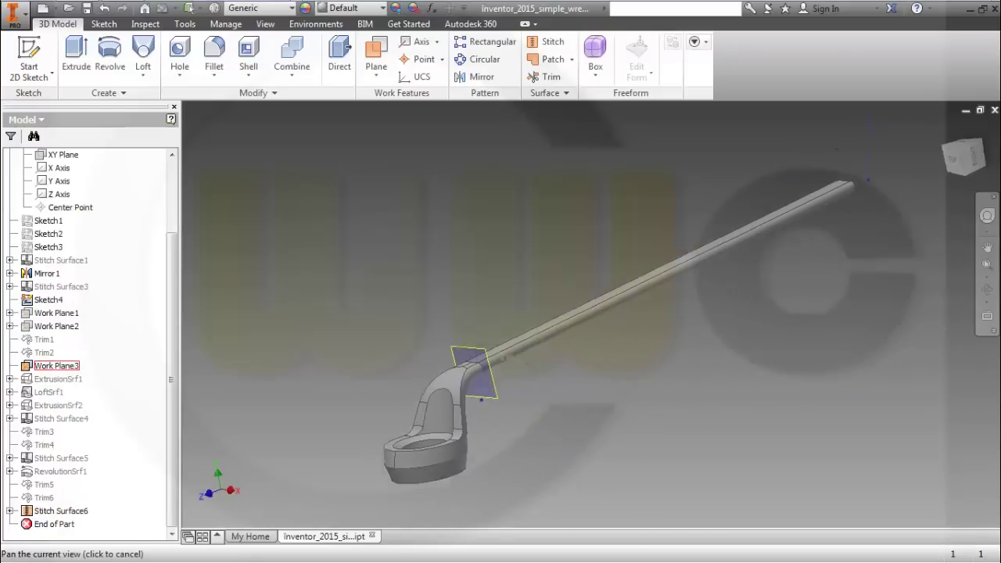
pyautogui.keyDown('shift'); pyautogui.moveTo(463, 416); pyautogui.dragTo(453, 294, button='middle'); pyautogui.keyUp('shift')
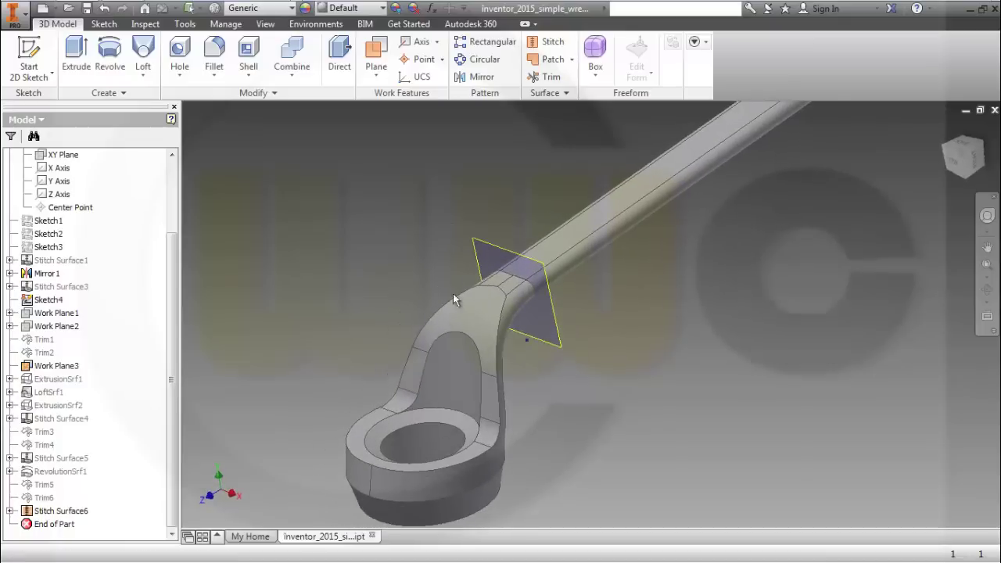
pyautogui.click(214, 57)
pyautogui.moveTo(598, 423); pyautogui.dragTo(857, 454, button='middle')
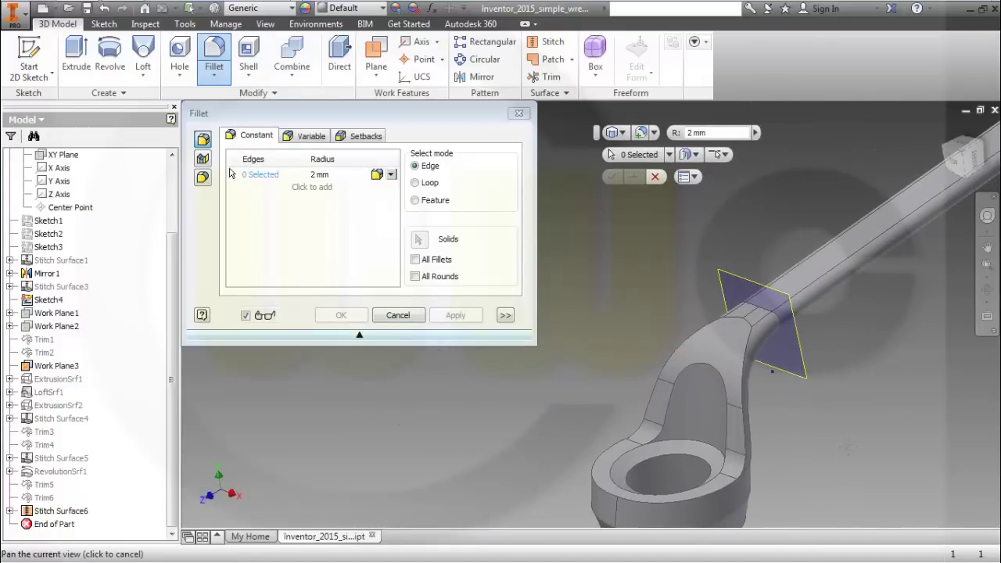
pyautogui.click(746, 349)
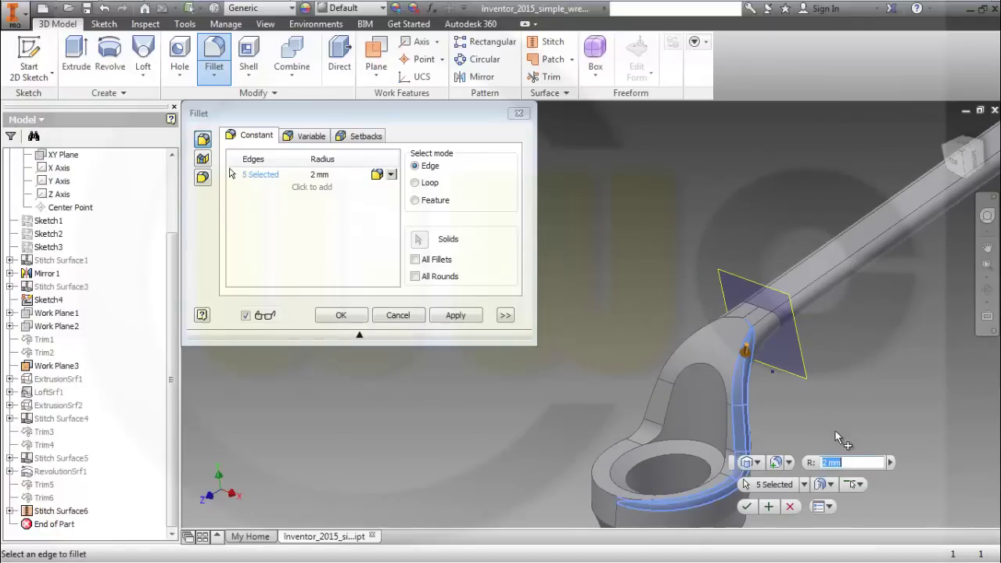
pyautogui.write('1')
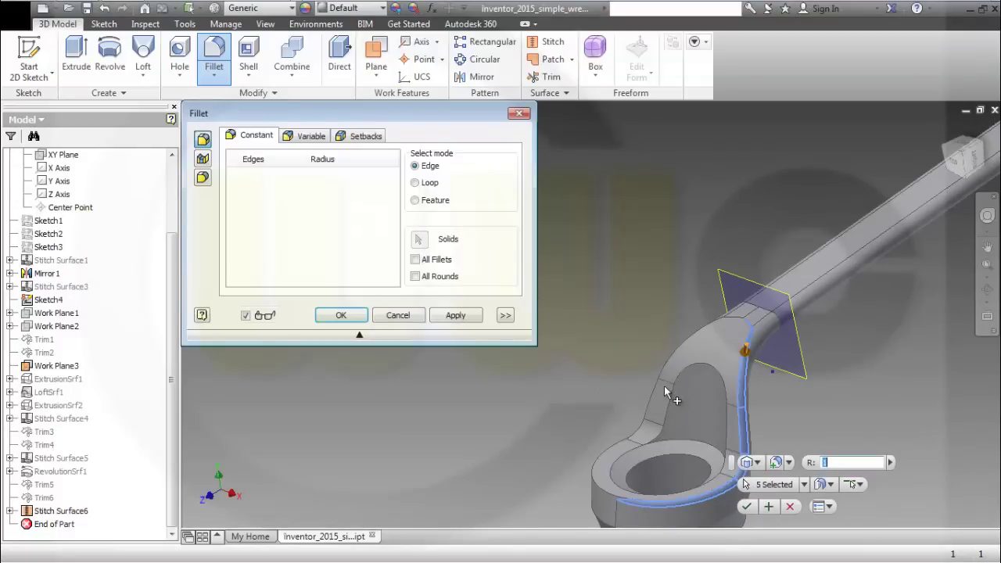
pyautogui.click(345, 316)
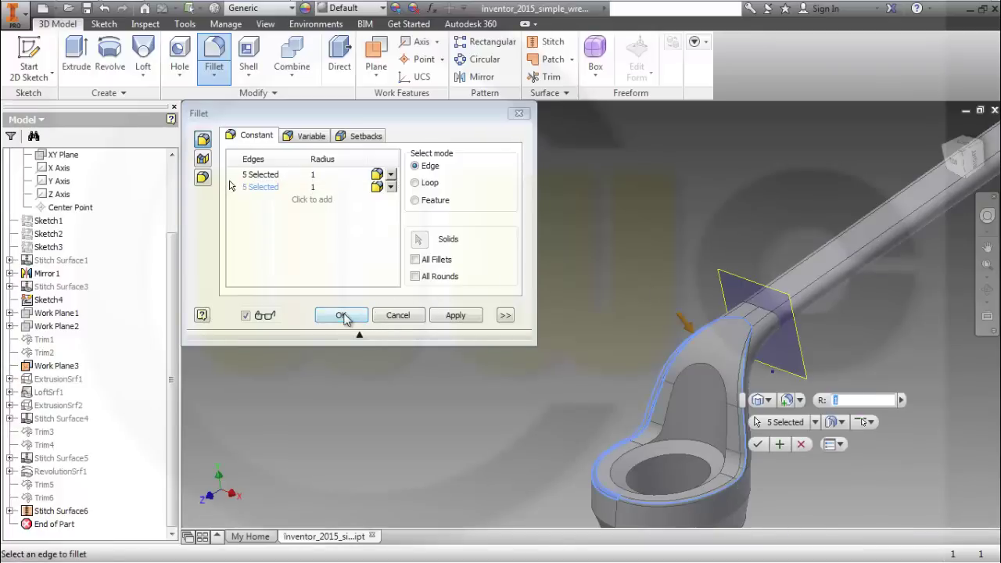
pyautogui.click(343, 315)
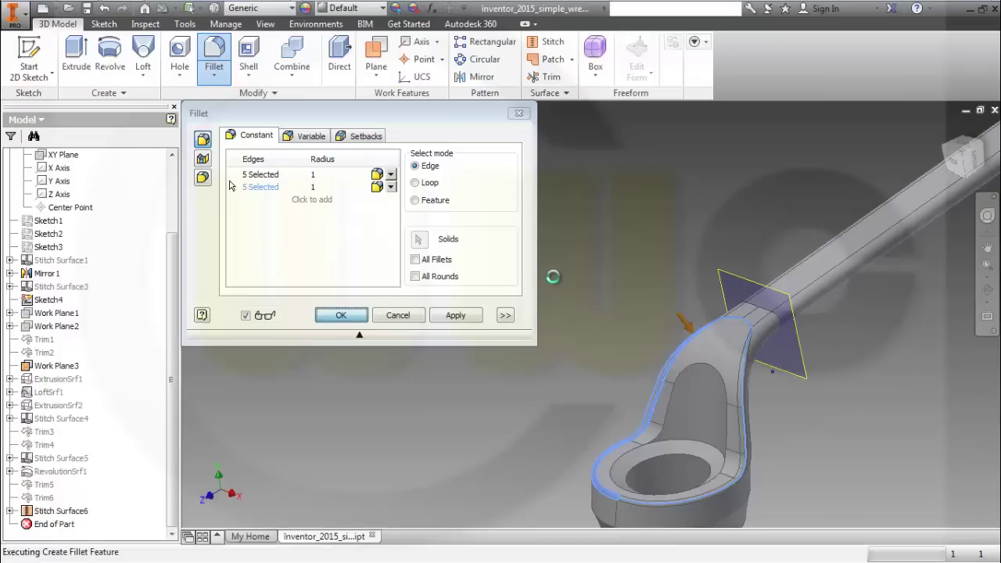
# Fillet the arched edge chain of the recess above the head's opening with a 1 mm radius.
pyautogui.moveTo(556, 275); pyautogui.dragTo(471, 271, button='middle')
pyautogui.moveTo(789, 363); pyautogui.dragTo(720, 353, button='middle')
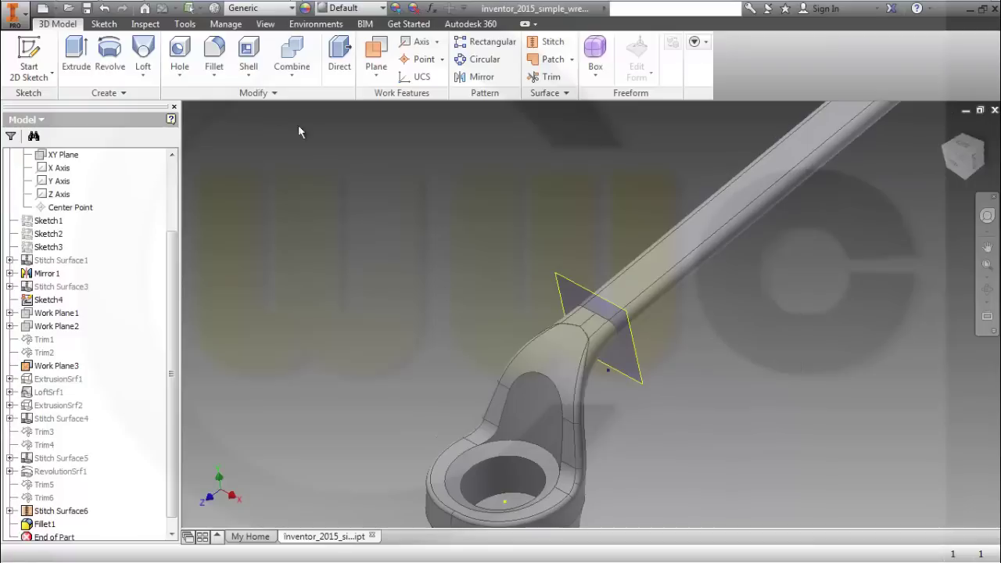
pyautogui.click(215, 55)
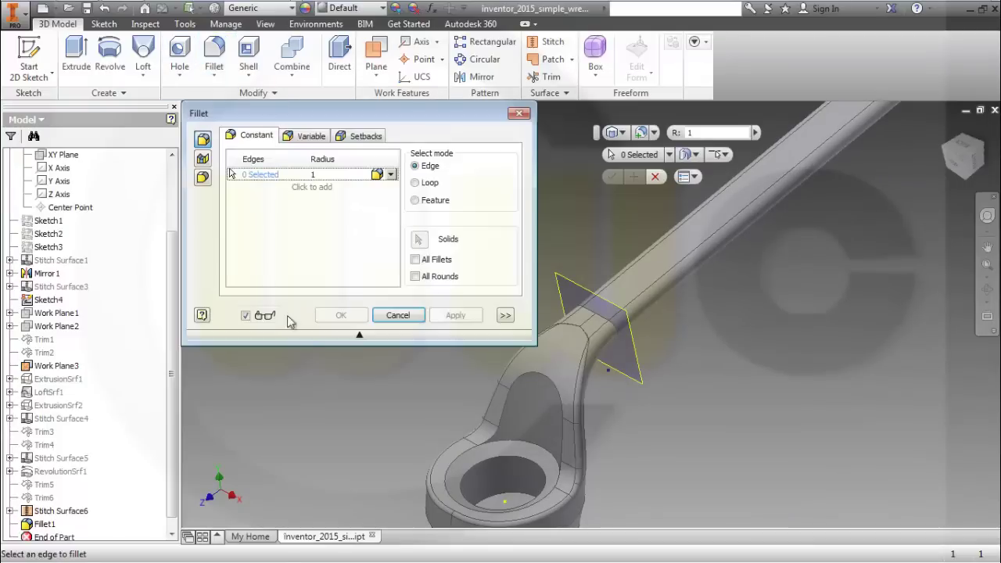
pyautogui.click(516, 389)
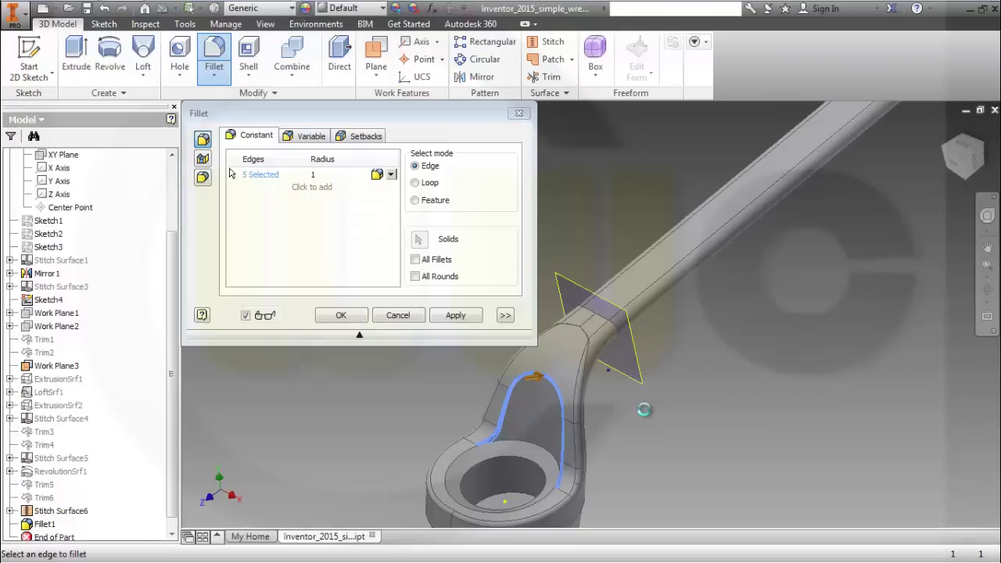
pyautogui.click(645, 411)
# Create a work plane midway between Work Plane3 and the end face of the handle.
pyautogui.keyDown('shift'); pyautogui.moveTo(693, 397); pyautogui.dragTo(700, 306, button='middle'); pyautogui.keyUp('shift')
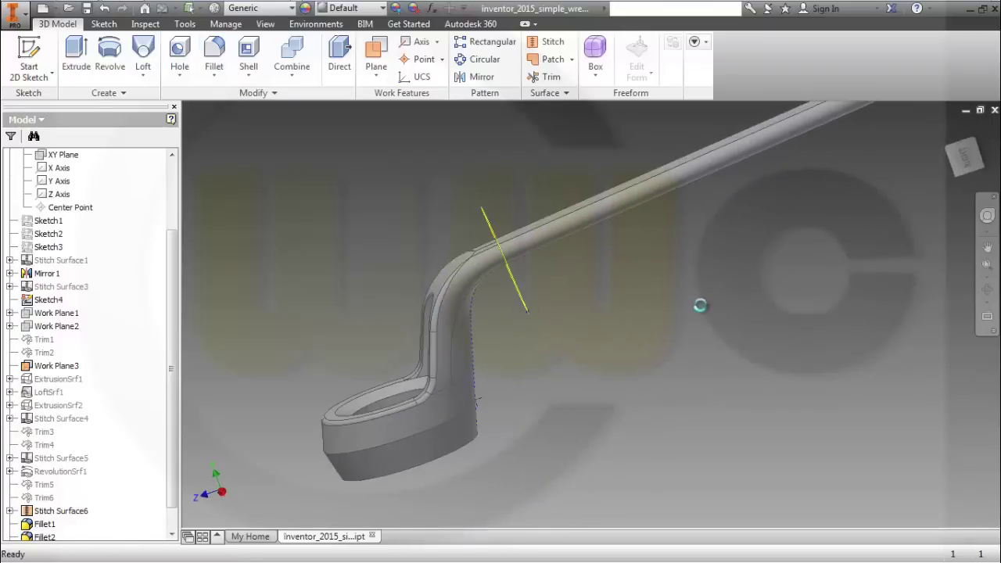
pyautogui.scroll(-3, 758, 272)
pyautogui.keyDown('shift'); pyautogui.moveTo(758, 273); pyautogui.dragTo(486, 273, button='middle'); pyautogui.keyUp('shift')
pyautogui.scroll(3, 539, 308)
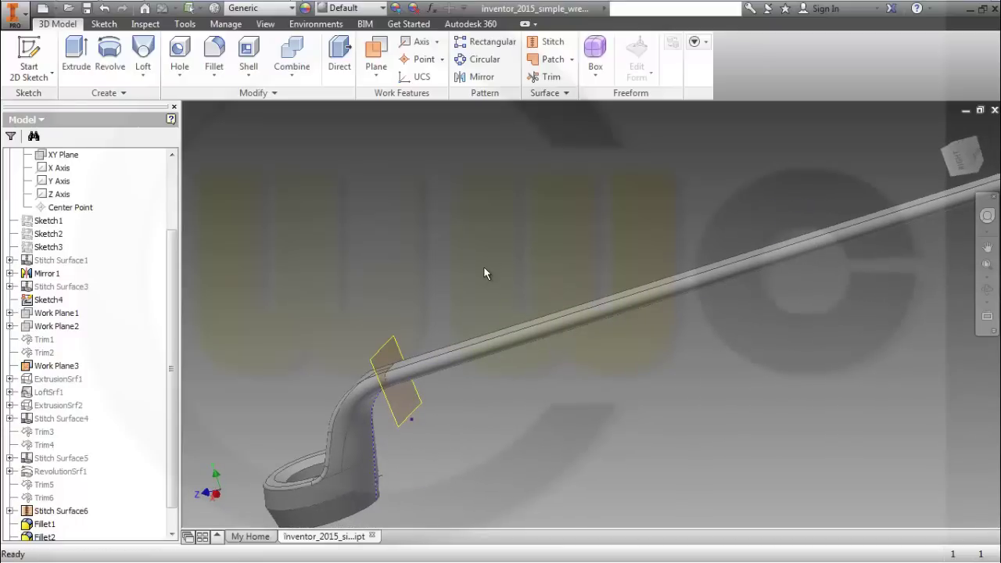
pyautogui.scroll(-2, 485, 273)
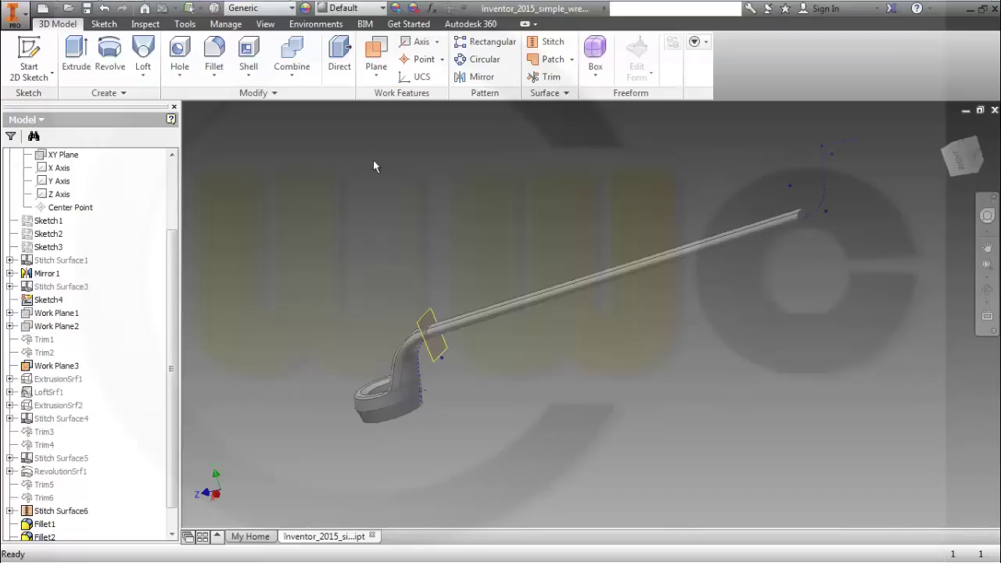
pyautogui.click(379, 57)
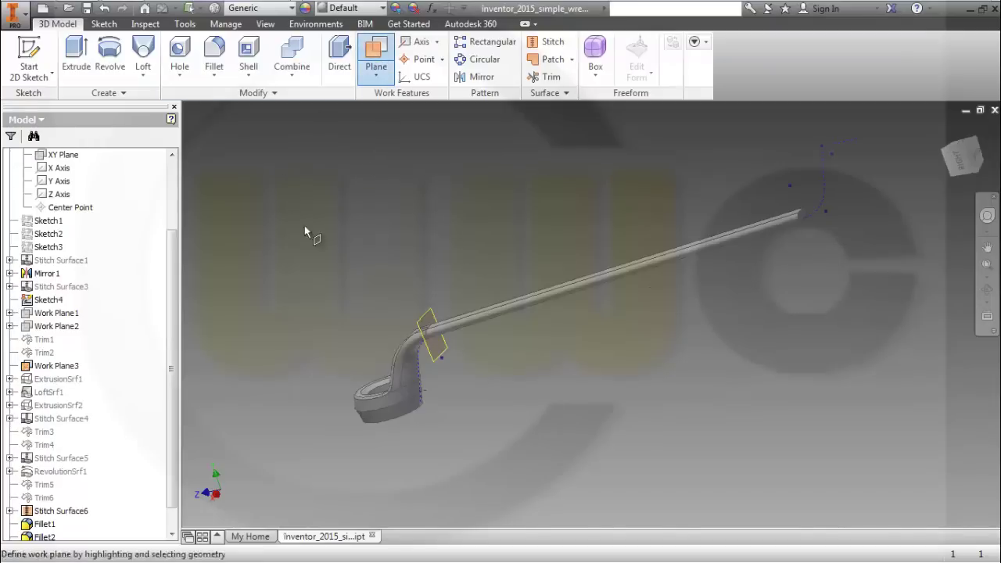
pyautogui.click(429, 316)
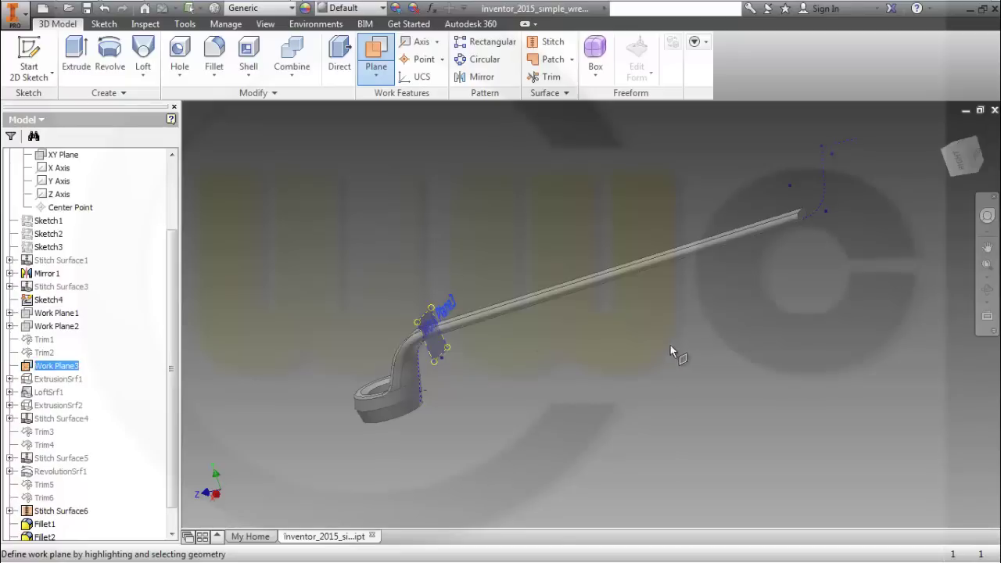
pyautogui.keyDown('shift'); pyautogui.moveTo(678, 352); pyautogui.dragTo(636, 351, button='middle'); pyautogui.keyUp('shift')
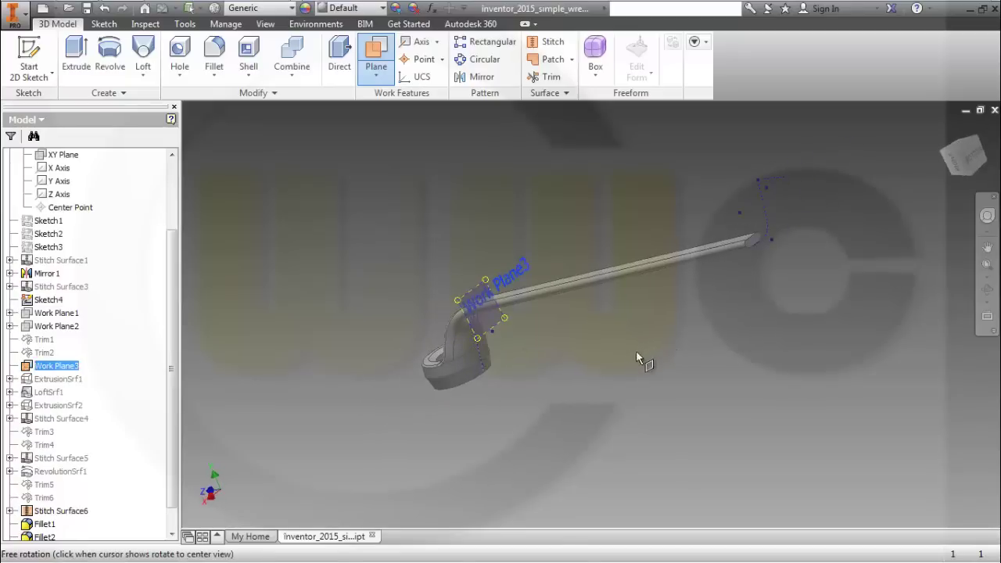
pyautogui.scroll(5, 755, 246)
pyautogui.click(759, 247)
pyautogui.scroll(-3, 654, 273)
pyautogui.scroll(-5, 655, 272)
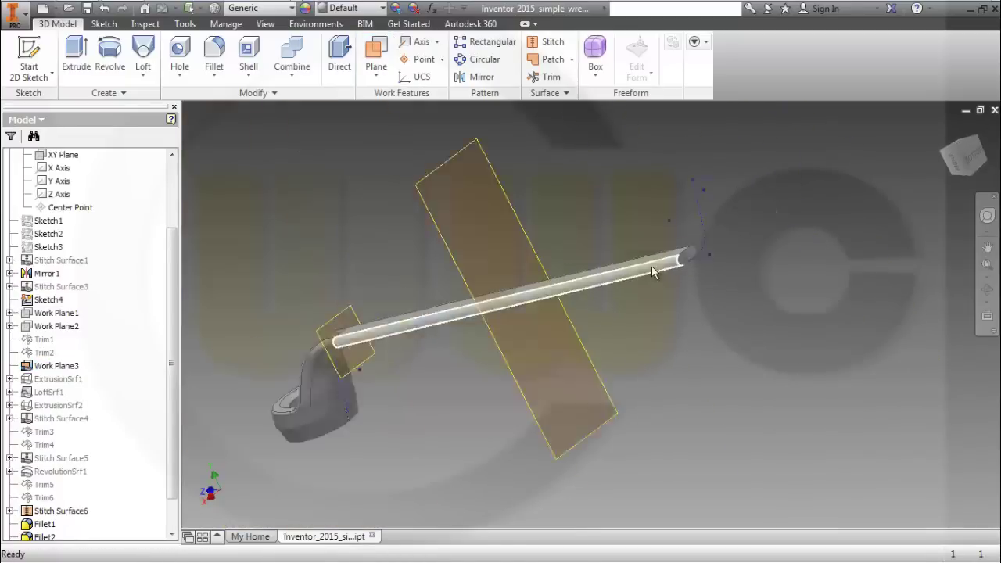
# Start a 2D sketch on the new mid-handle work plane and project the body's cut edges into it.
pyautogui.moveTo(654, 272)
pyautogui.keyDown('shift'); pyautogui.mouseDown(button='middle')
pyautogui.moveTo(613, 301)
pyautogui.moveTo(508, 251)
pyautogui.mouseUp(button='middle'); pyautogui.keyUp('shift')
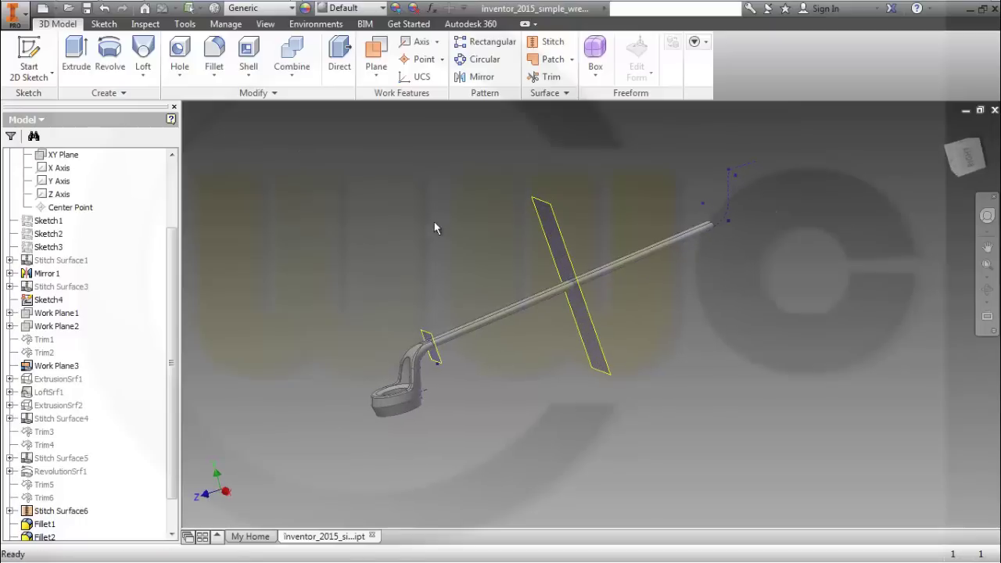
pyautogui.click(29, 49)
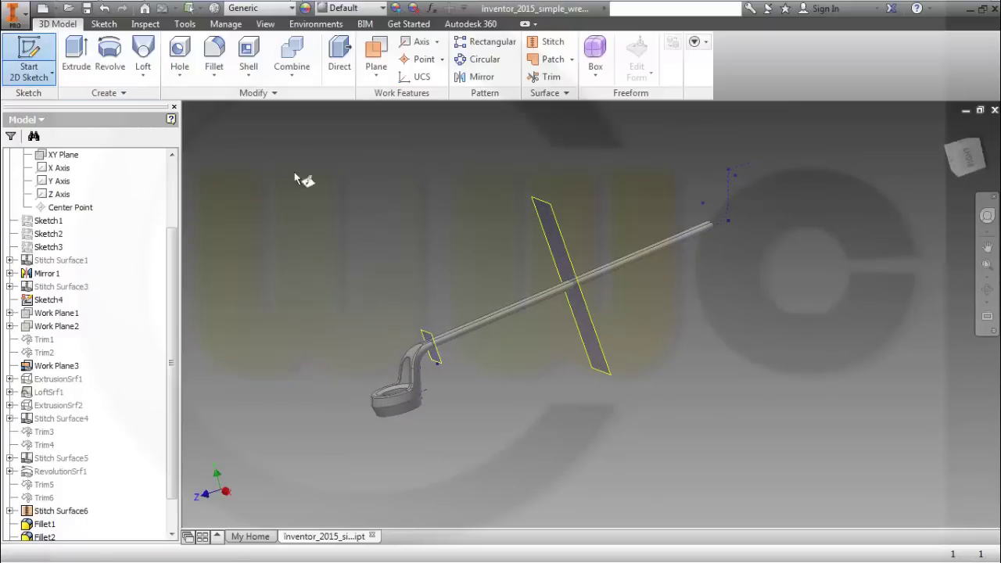
pyautogui.click(572, 242)
pyautogui.keyDown('shift'); pyautogui.moveTo(665, 252); pyautogui.dragTo(642, 262, button='middle'); pyautogui.keyUp('shift')
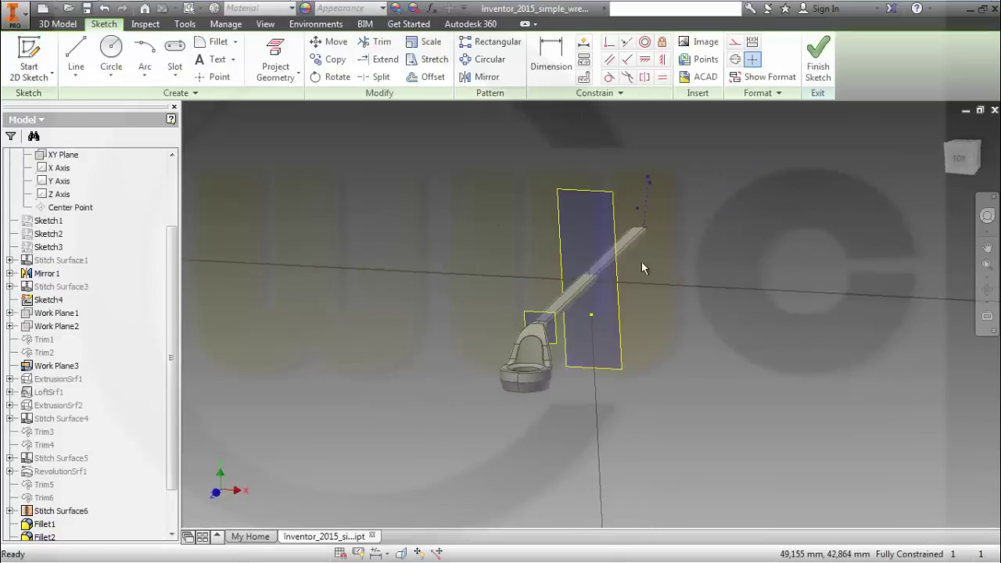
pyautogui.click(298, 75)
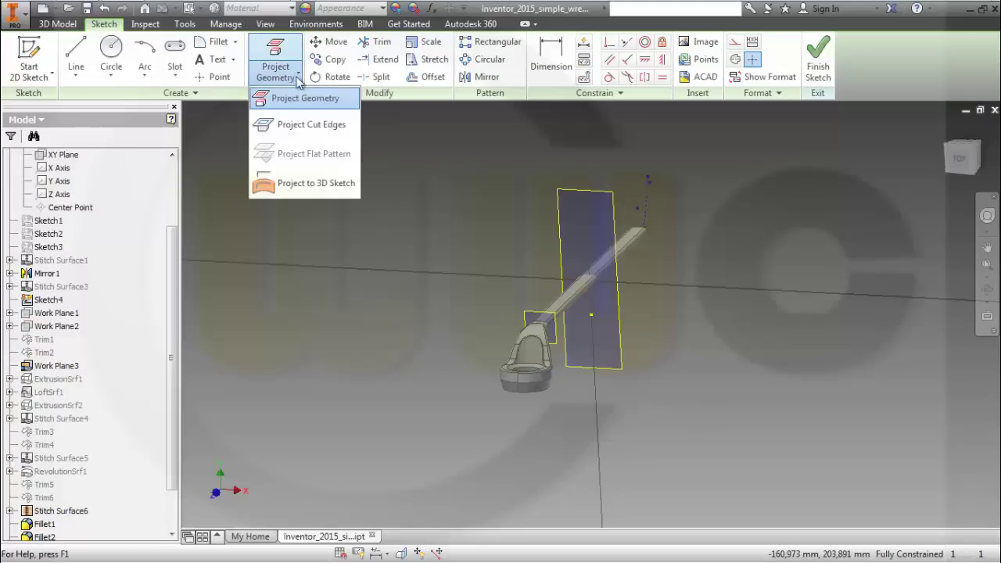
pyautogui.click(302, 129)
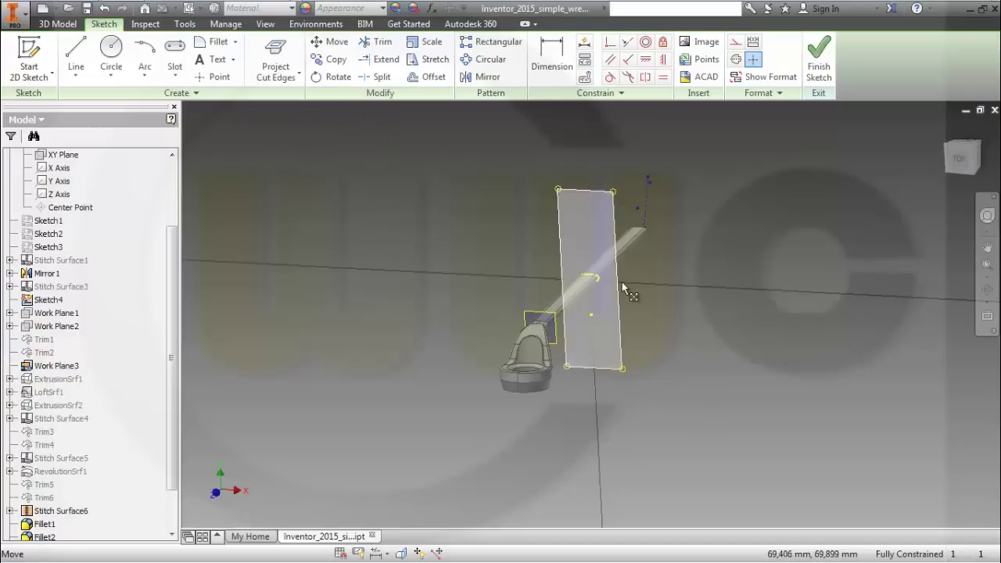
# With the graphics sliced at the sketch plane, place points on both arc centres of the projected handle section and finish the sketch.
pyautogui.keyDown('shift'); pyautogui.moveTo(630, 291); pyautogui.dragTo(602, 293, button='middle'); pyautogui.keyUp('shift')
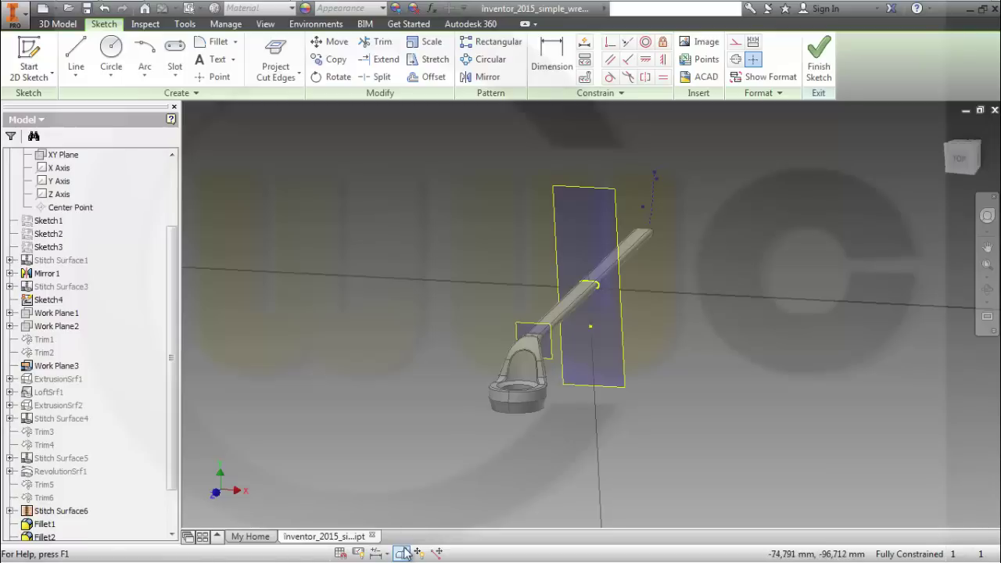
pyautogui.click(402, 553)
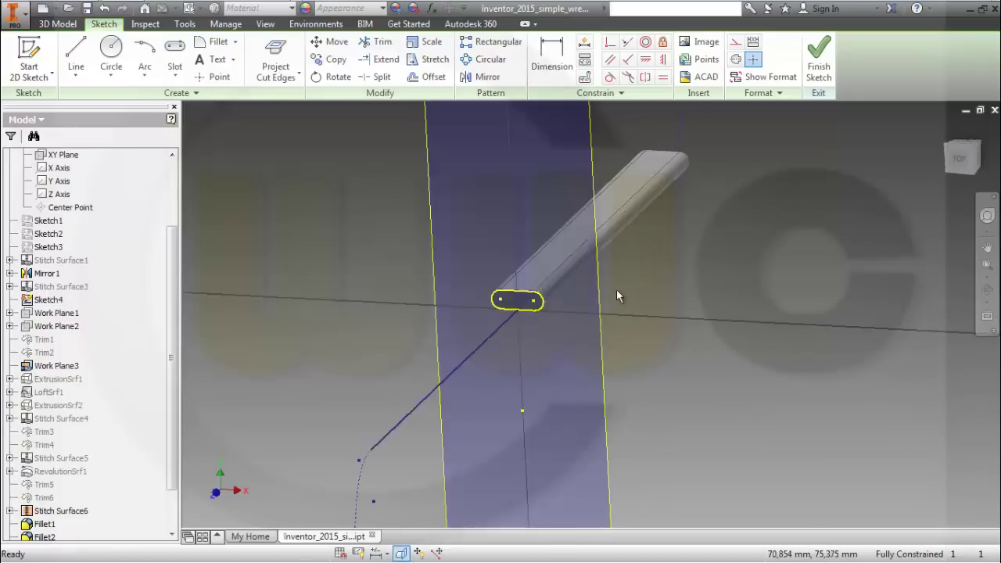
pyautogui.moveTo(617, 290); pyautogui.dragTo(673, 295)
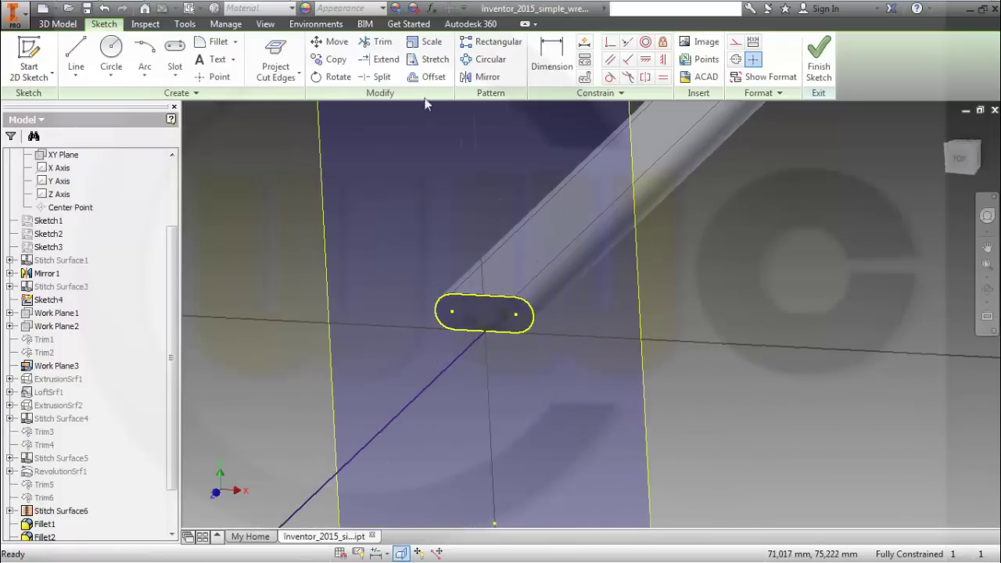
pyautogui.click(219, 77)
pyautogui.click(452, 312)
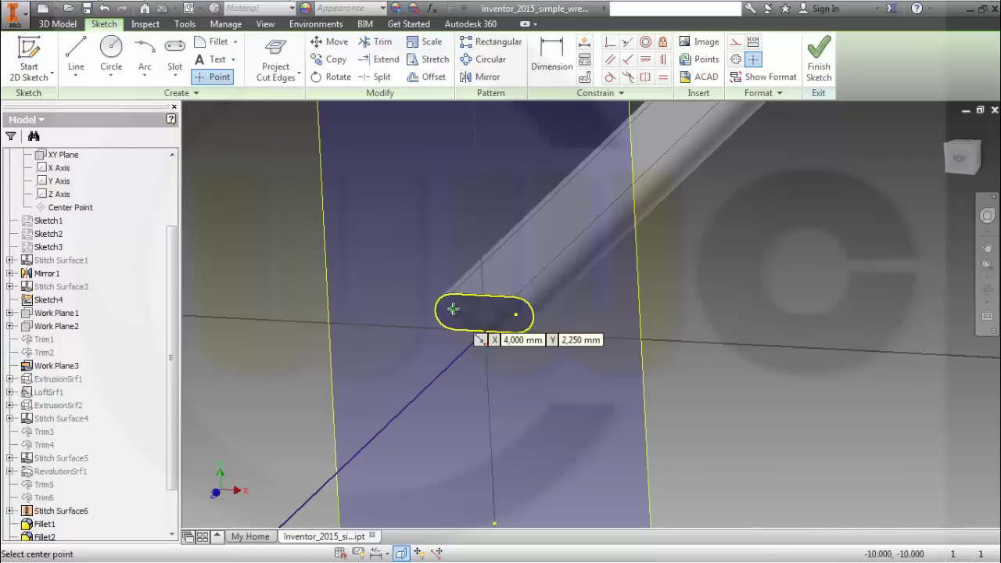
pyautogui.click(516, 314)
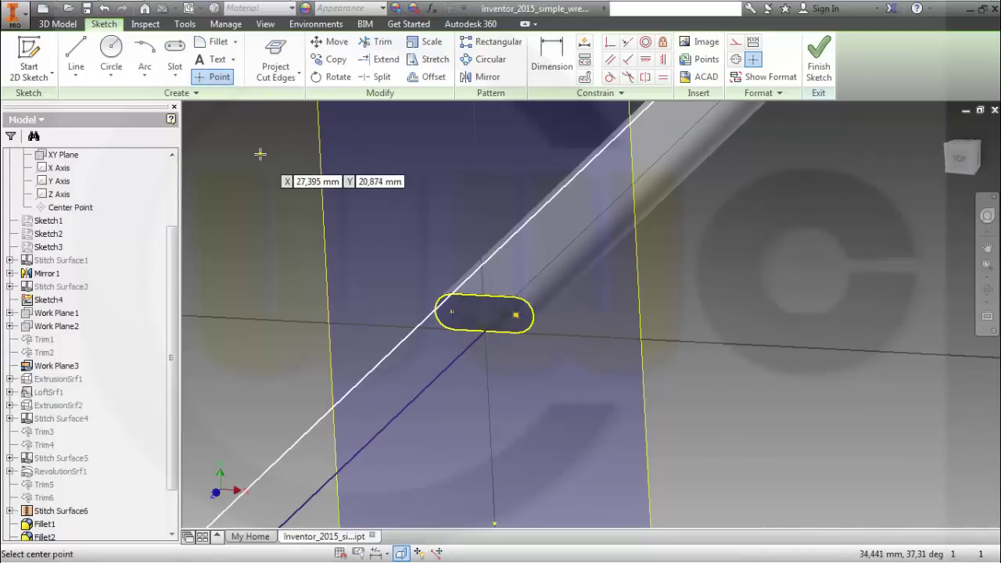
pyautogui.click(820, 58)
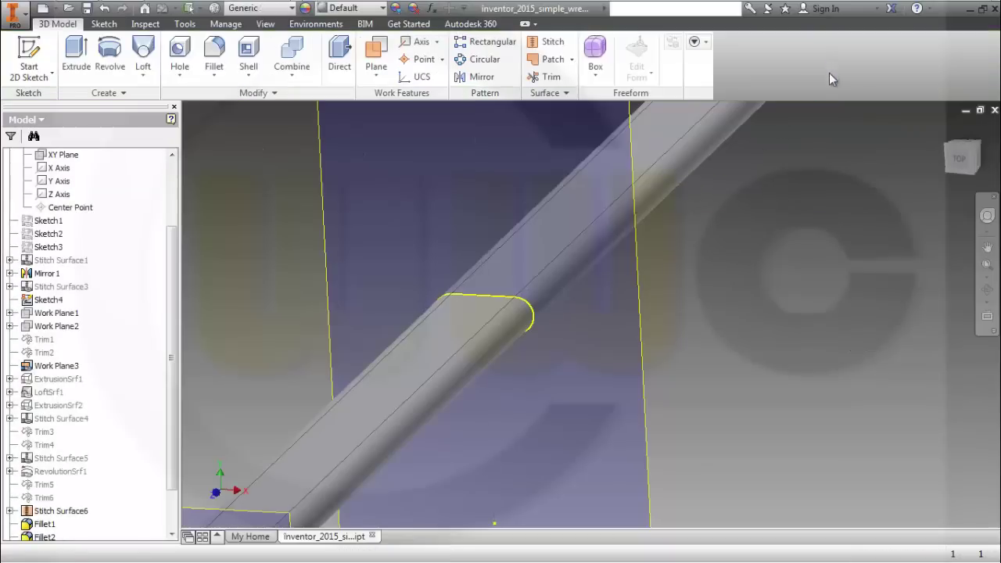
# Hide the wrench's solid body, Solid1, so that only the mid-handle sketch and work geometry are shown.
pyautogui.moveTo(742, 182); pyautogui.dragTo(635, 251, button='middle')
pyautogui.scroll(-4, 187, 212)
pyautogui.scroll(1, 130, 222)
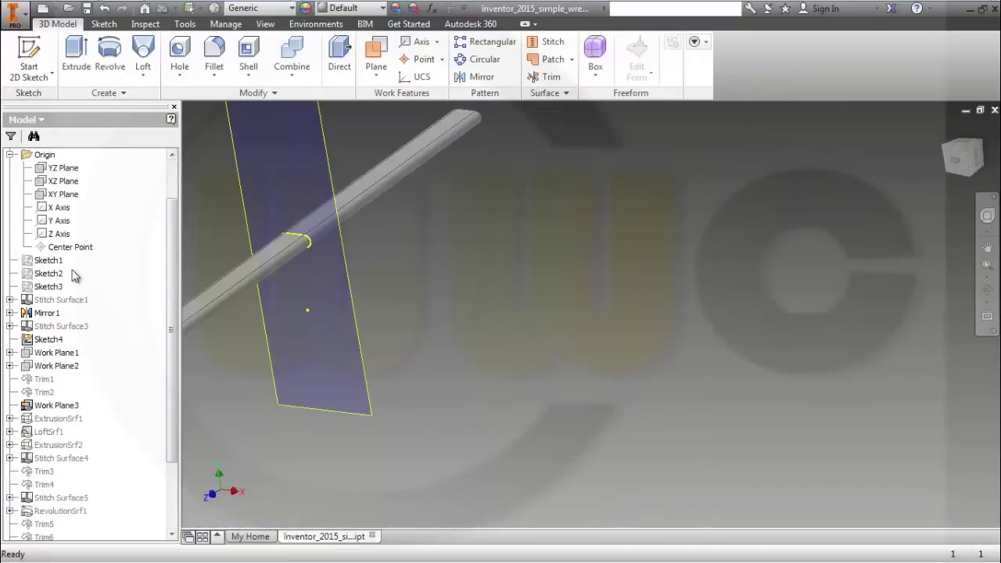
pyautogui.scroll(2, 79, 266)
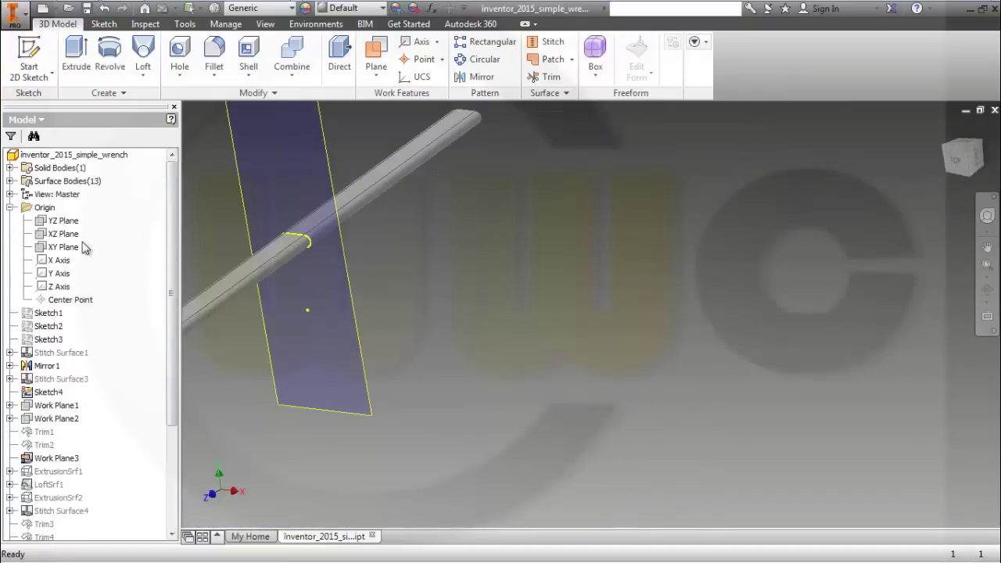
pyautogui.click(11, 167)
pyautogui.rightClick(58, 181)
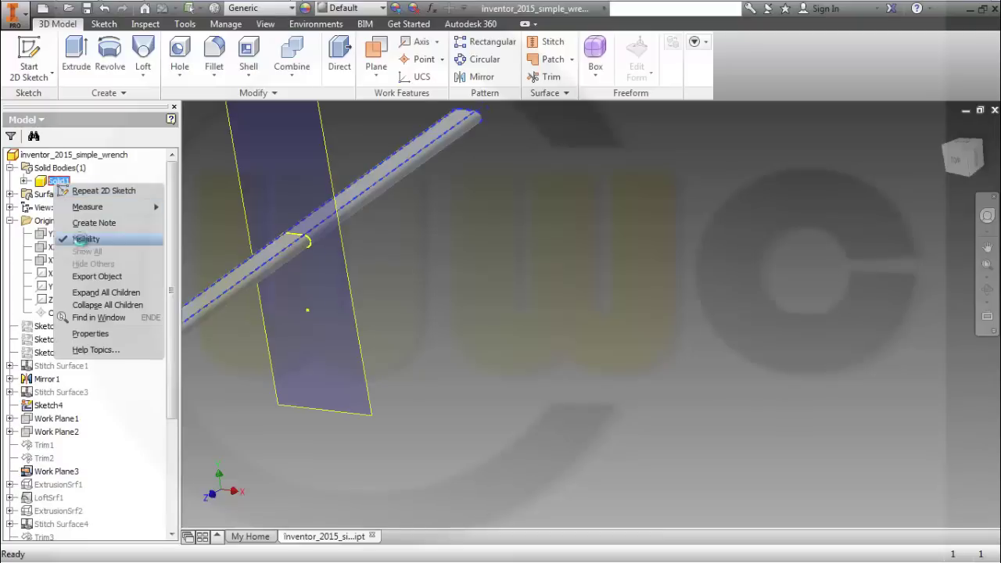
pyautogui.click(84, 240)
# Create a work axis through the two arc centre points of the mid-handle sketch.
pyautogui.scroll(-3, 468, 252)
pyautogui.scroll(5, 438, 250)
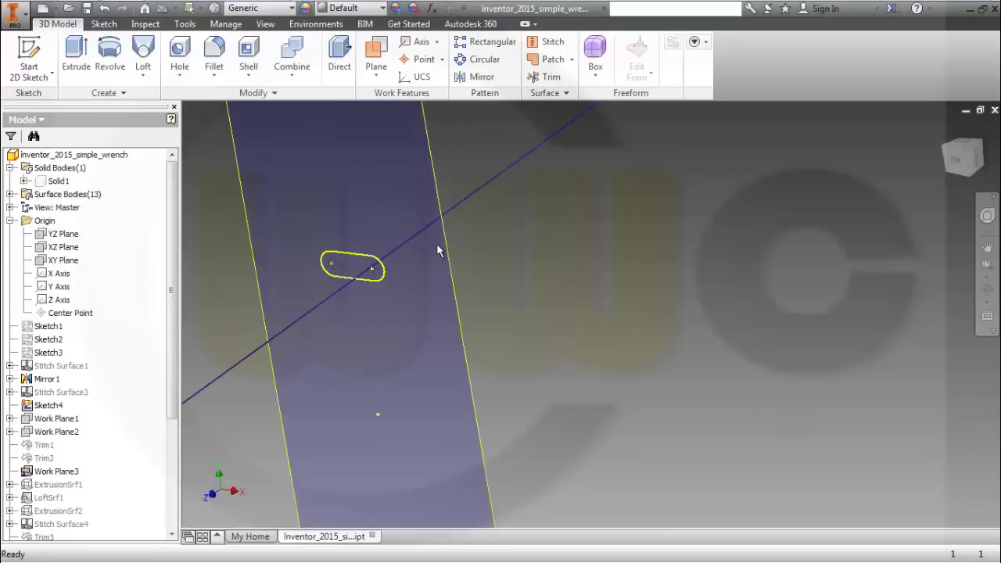
pyautogui.moveTo(499, 241); pyautogui.dragTo(620, 230, button='middle')
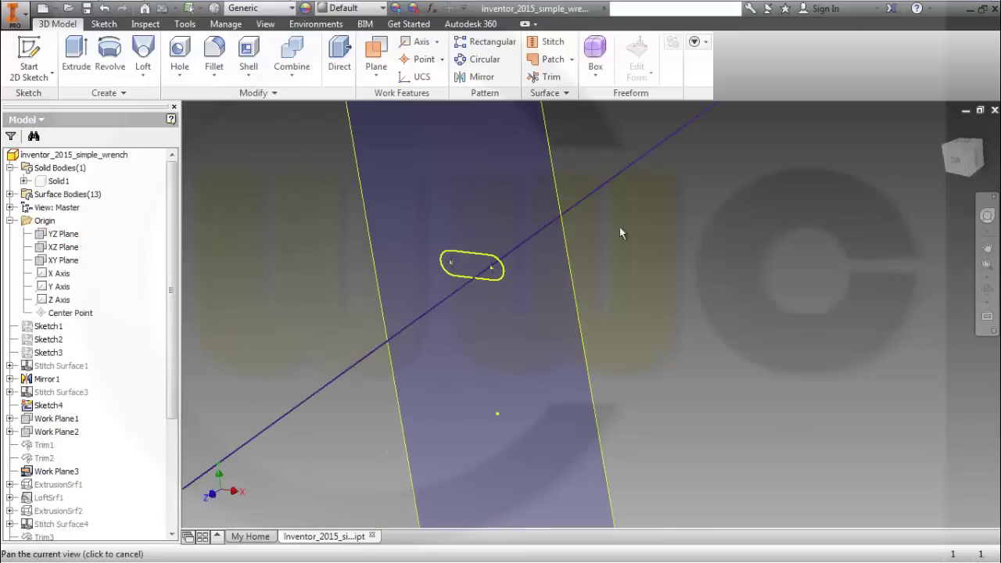
pyautogui.click(422, 44)
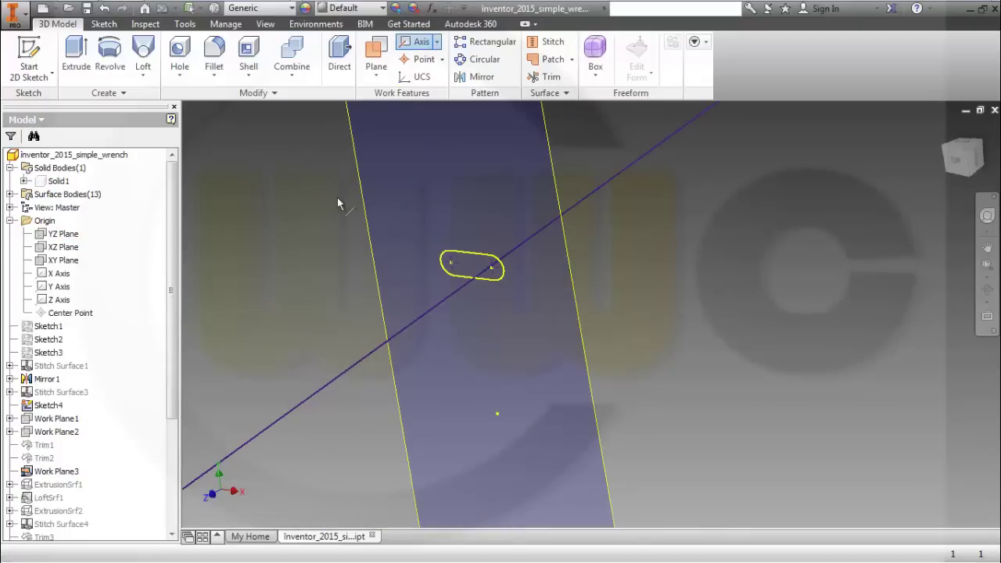
pyautogui.click(452, 263)
pyautogui.click(492, 268)
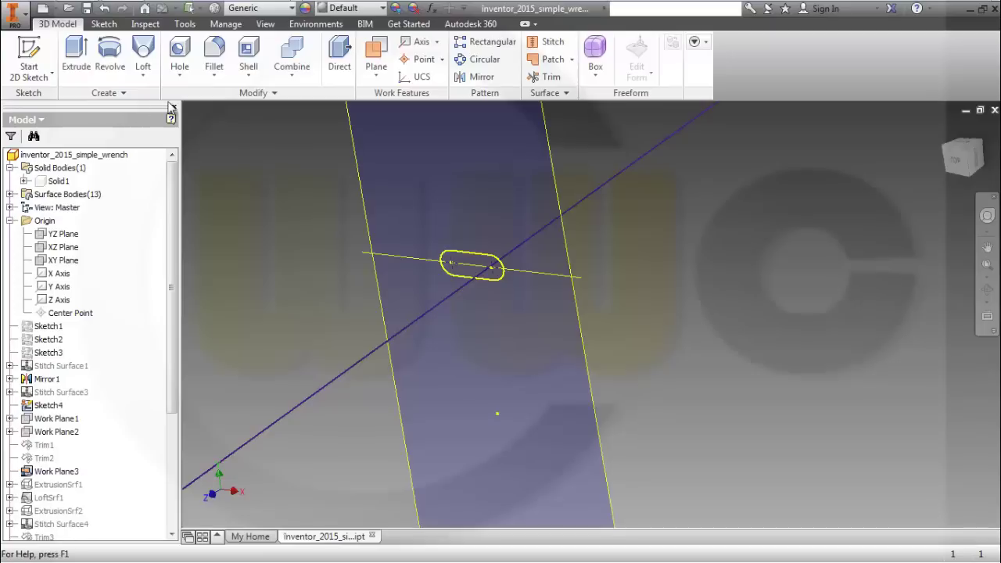
# Turn the visibility of the solid body Solid1 back on.
pyautogui.moveTo(282, 171); pyautogui.dragTo(311, 104, button='middle')
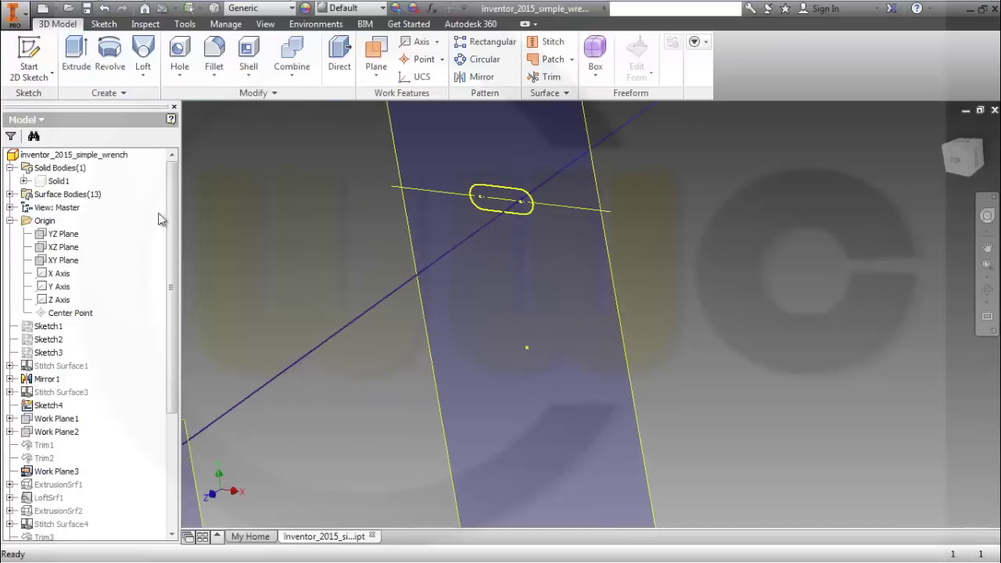
pyautogui.rightClick(48, 182)
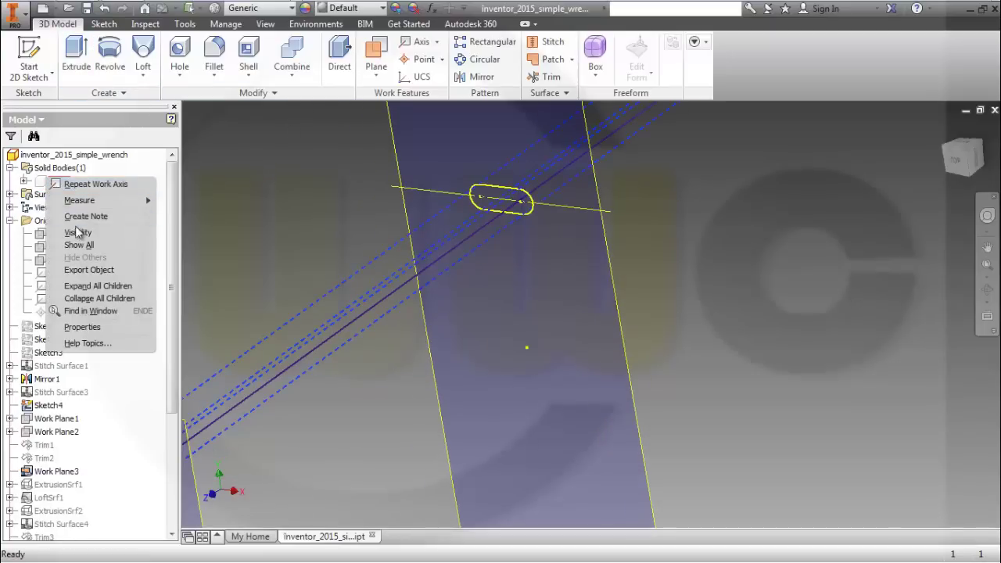
pyautogui.click(112, 233)
# Create a circular pattern of the entire solid about the new mid-handle work axis with 2 occurrences.
pyautogui.scroll(-5, 679, 203)
pyautogui.keyDown('shift'); pyautogui.moveTo(683, 219); pyautogui.dragTo(618, 247, button='middle'); pyautogui.keyUp('shift')
pyautogui.scroll(-3, 703, 201)
pyautogui.moveTo(592, 268); pyautogui.dragTo(520, 315)
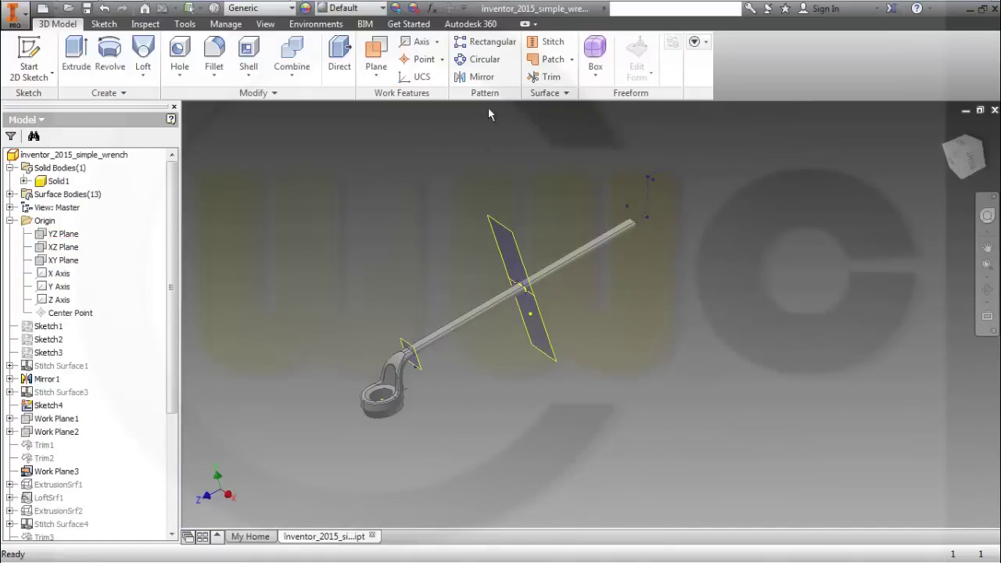
pyautogui.click(485, 60)
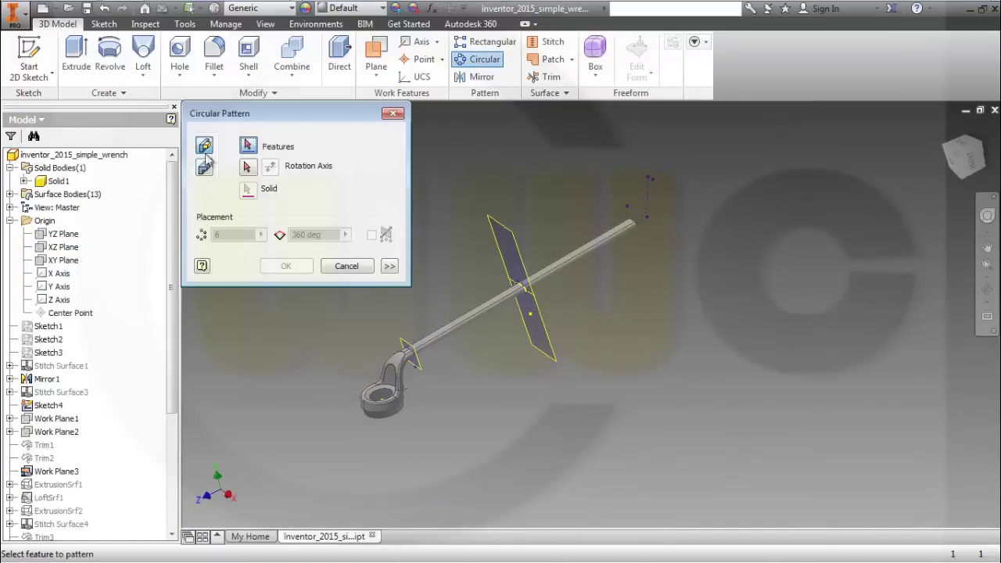
pyautogui.click(204, 167)
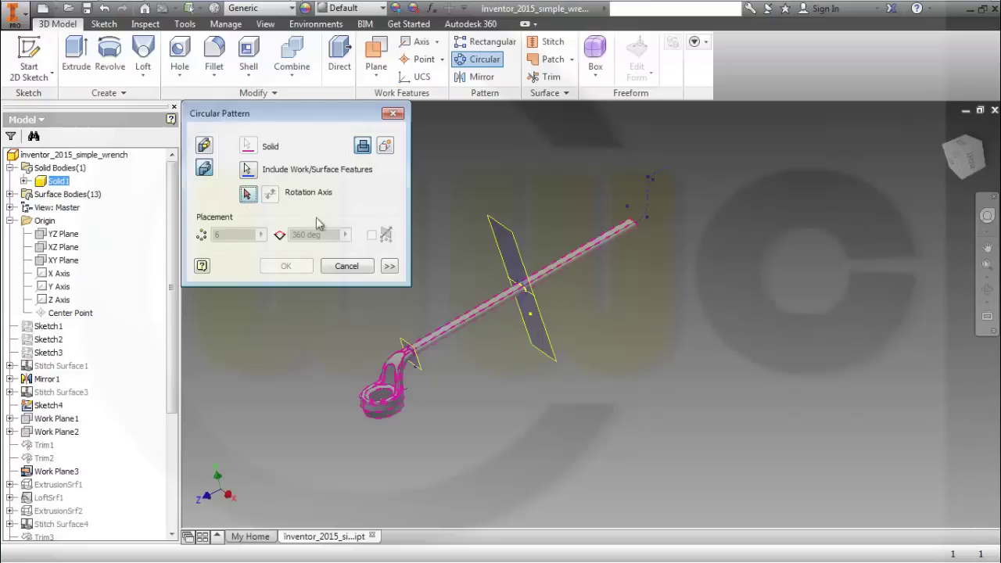
pyautogui.scroll(2, 536, 304)
pyautogui.scroll(3, 536, 303)
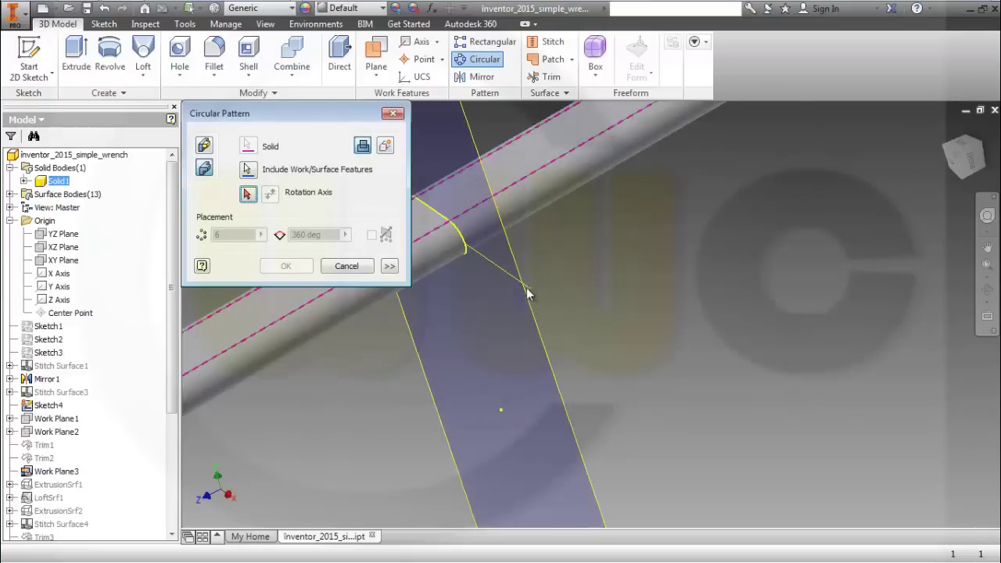
pyautogui.click(248, 194)
pyautogui.click(530, 291)
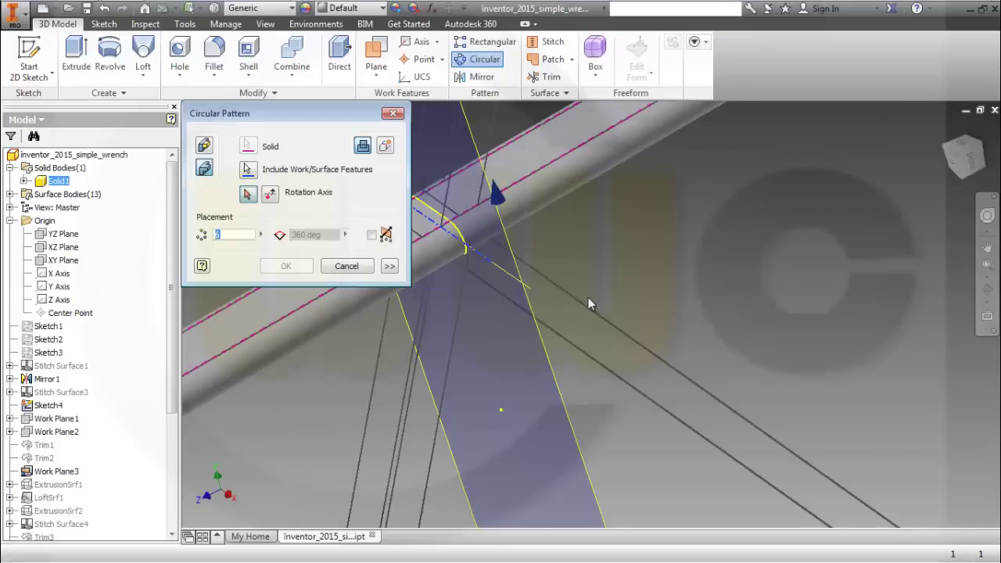
pyautogui.doubleClick(242, 231)
pyautogui.write('2')
pyautogui.click(286, 267)
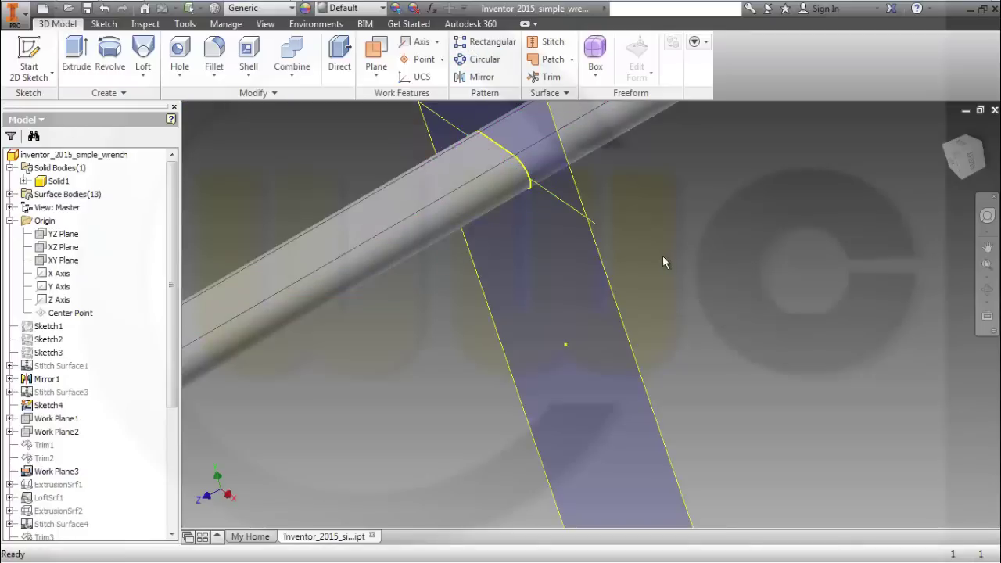
# Hide Work Plane3 at the neck end of the handle.
pyautogui.scroll(-5, 663, 258)
pyautogui.scroll(3, 622, 273)
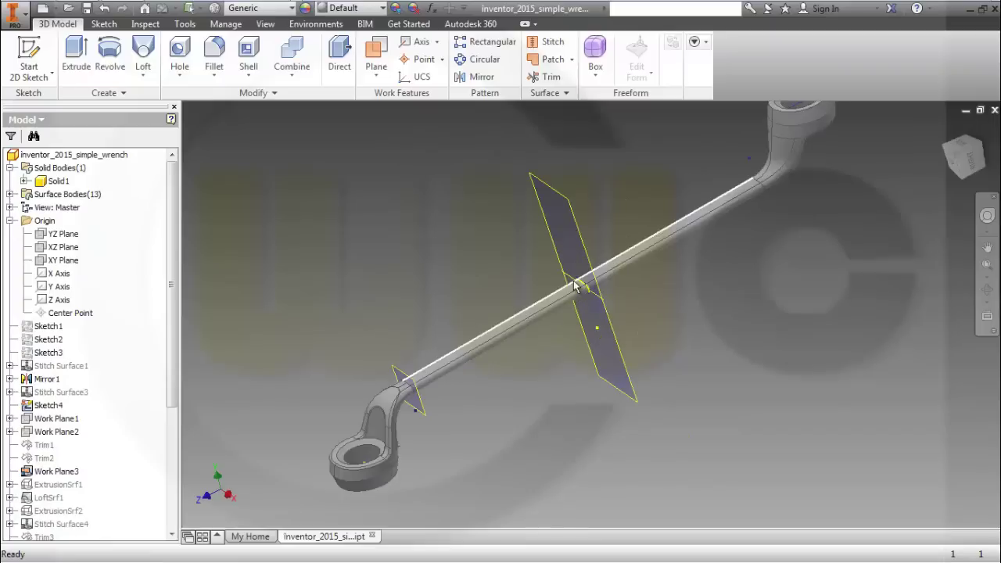
pyautogui.moveTo(172, 345); pyautogui.dragTo(172, 471)
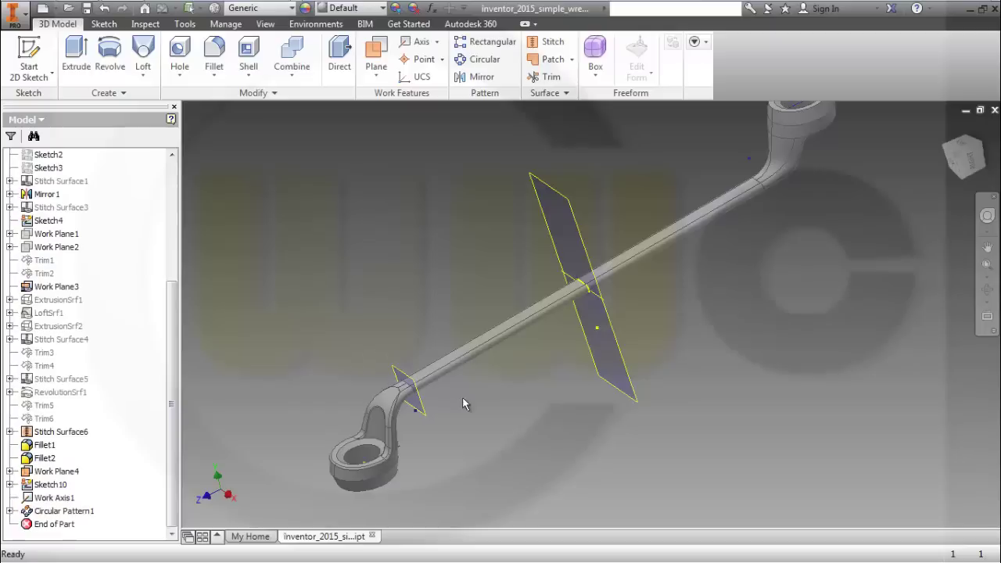
pyautogui.click(57, 287)
pyautogui.rightClick(56, 289)
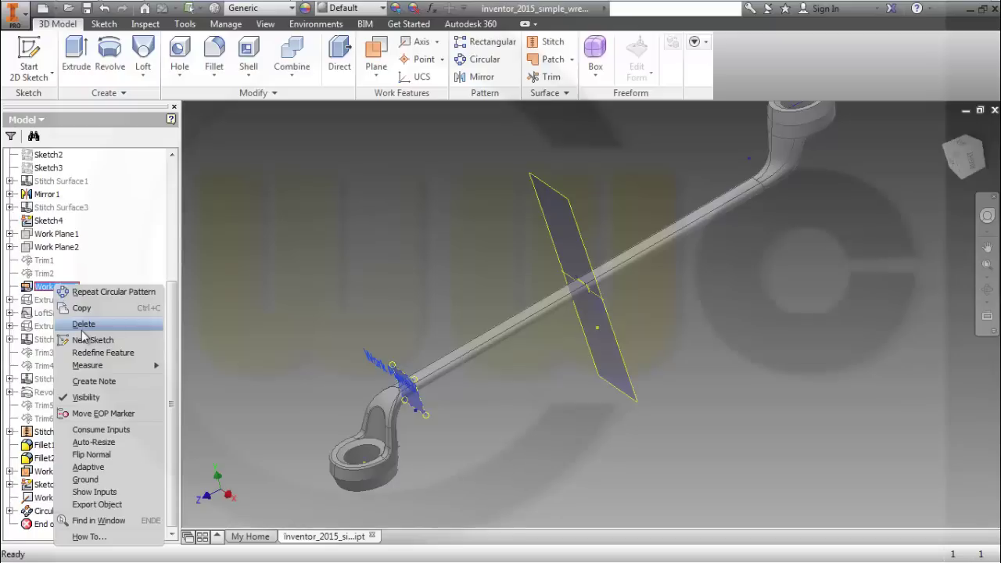
pyautogui.click(87, 399)
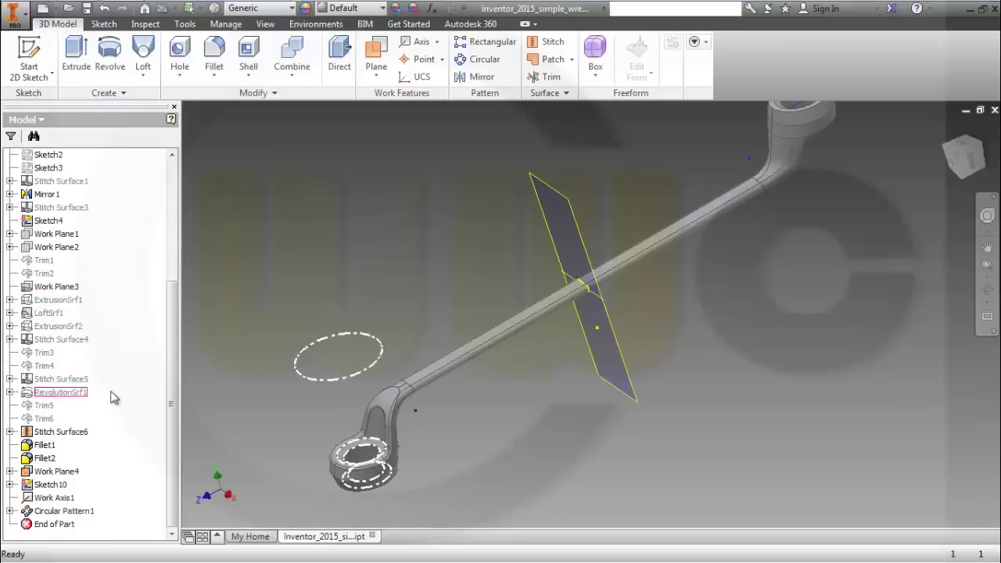